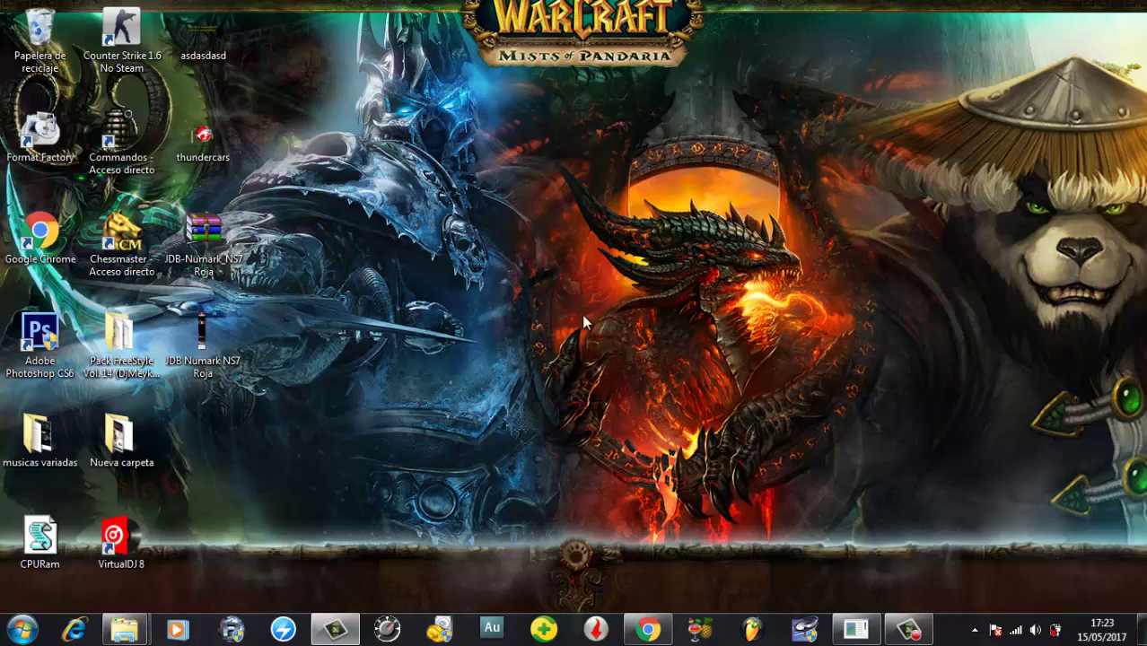
- Minimize Photoshop and close the already open Skins folder window to clear the desktop
{"action": "left_click", "coordinate": [203, 241]}
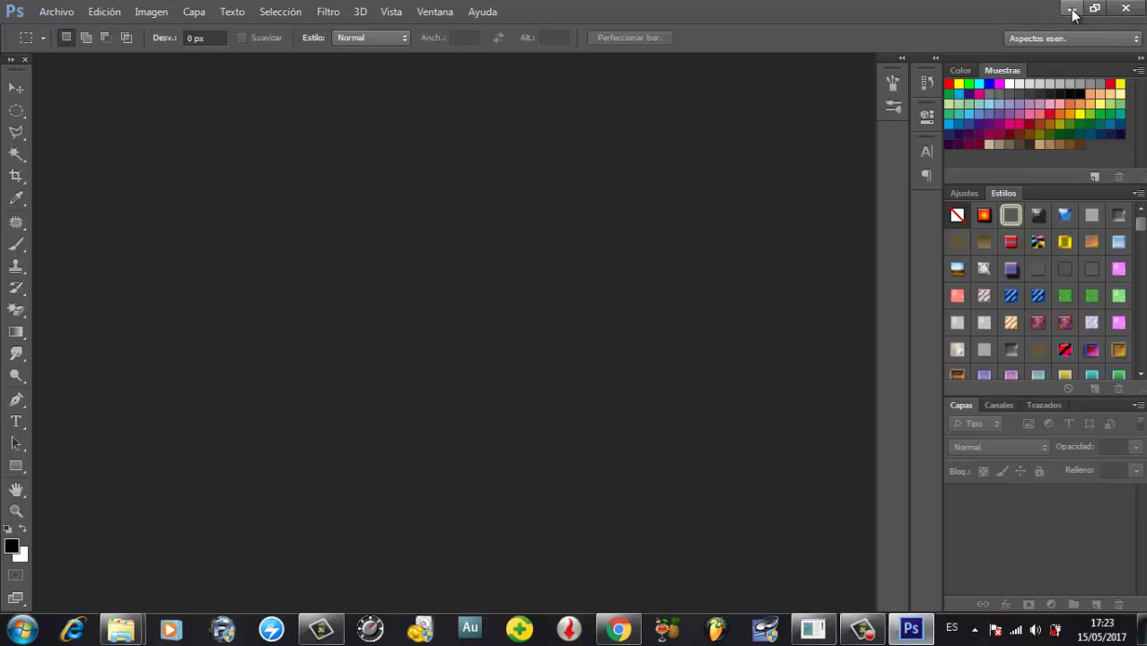
{"action": "left_click", "coordinate": [1072, 16]}
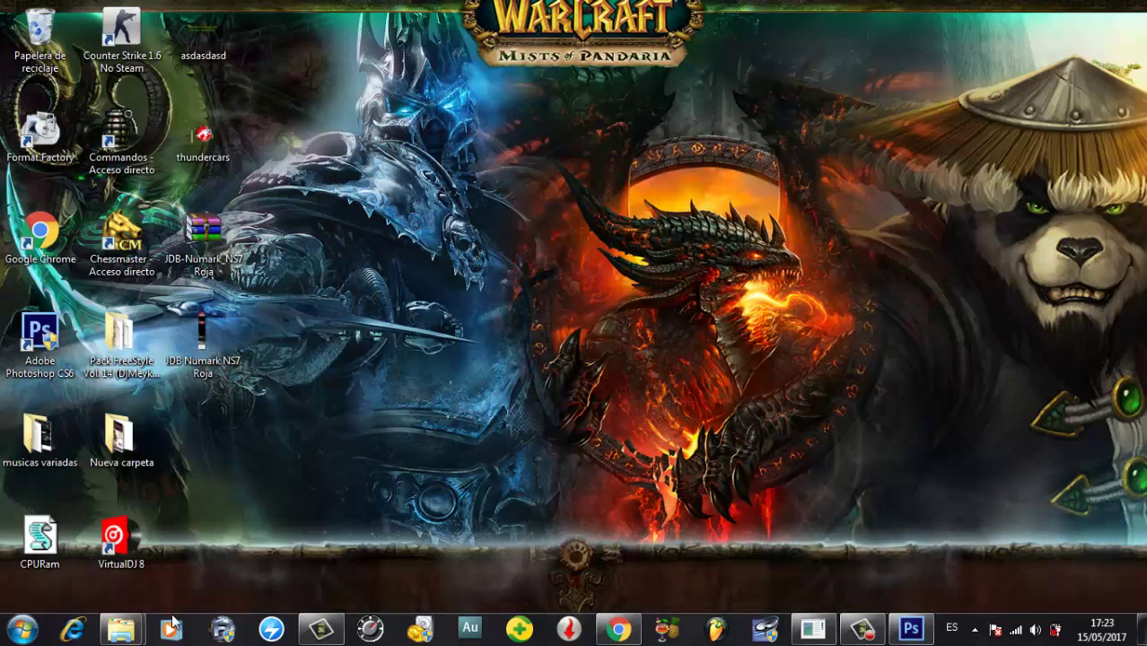
{"action": "mouse_move", "coordinate": [121, 629]}
{"action": "left_click", "coordinate": [376, 481]}
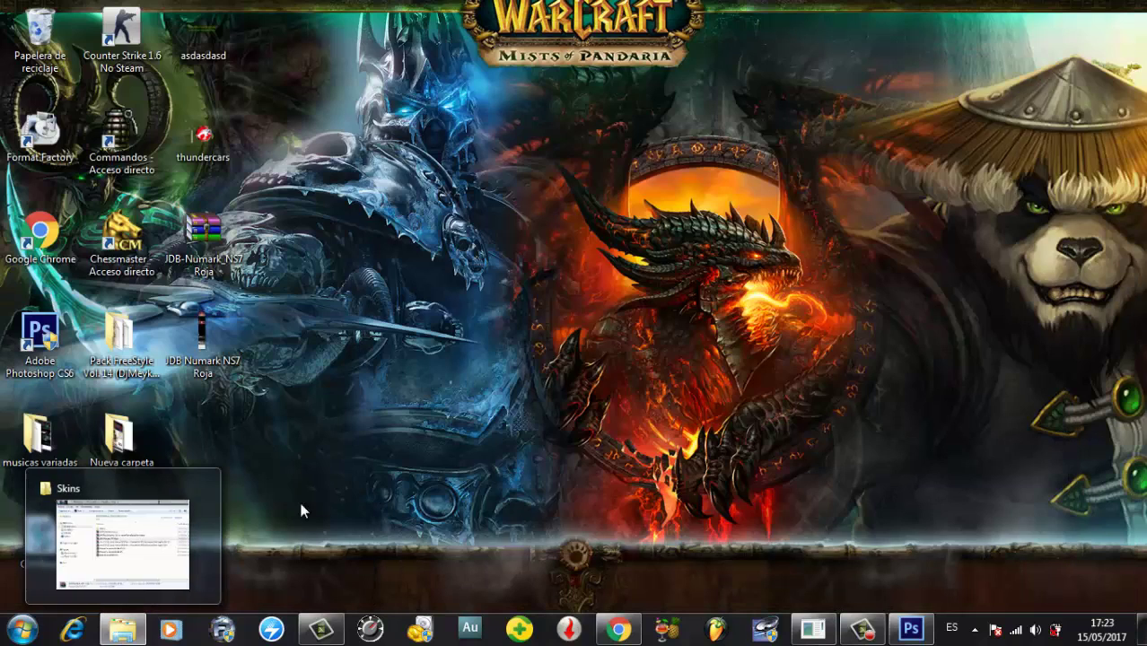
{"action": "left_click", "coordinate": [201, 489]}
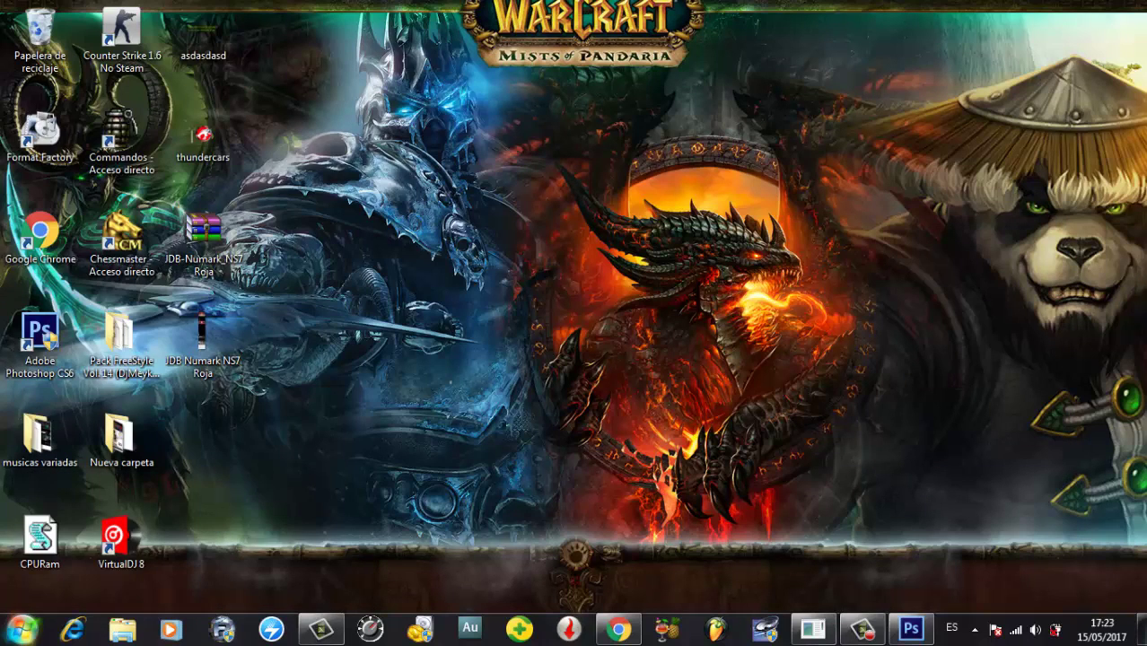
- Open the Skins folder inside the VirtualDJ folder of the Documents library
{"action": "left_click", "coordinate": [22, 630]}
{"action": "type", "text": "do"}
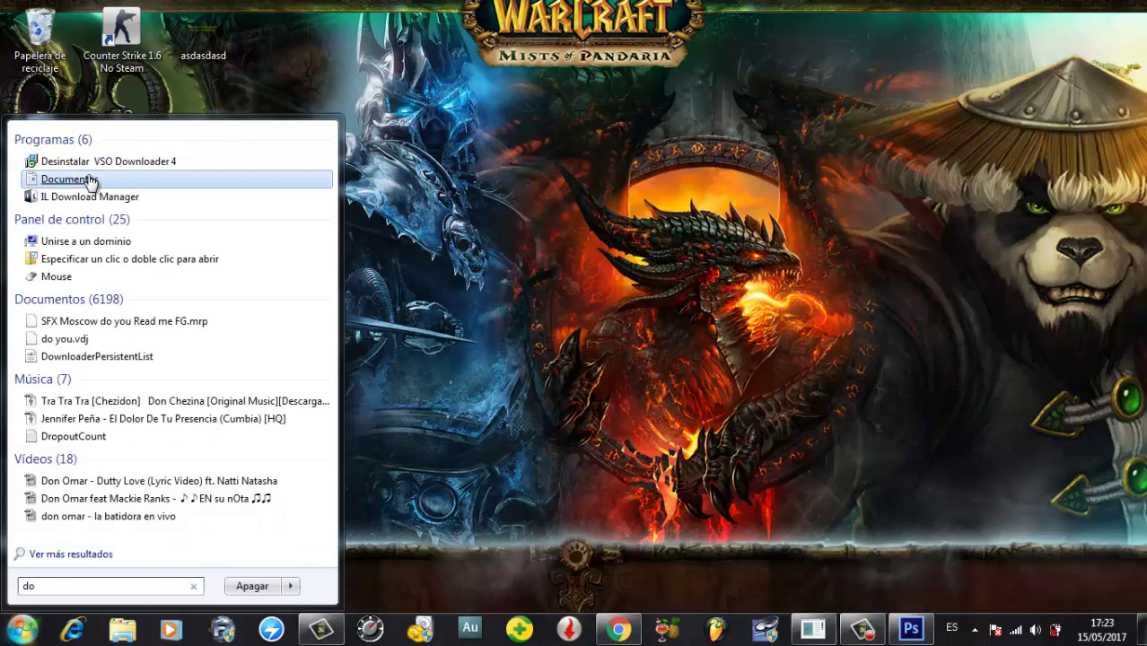
{"action": "left_click", "coordinate": [87, 178]}
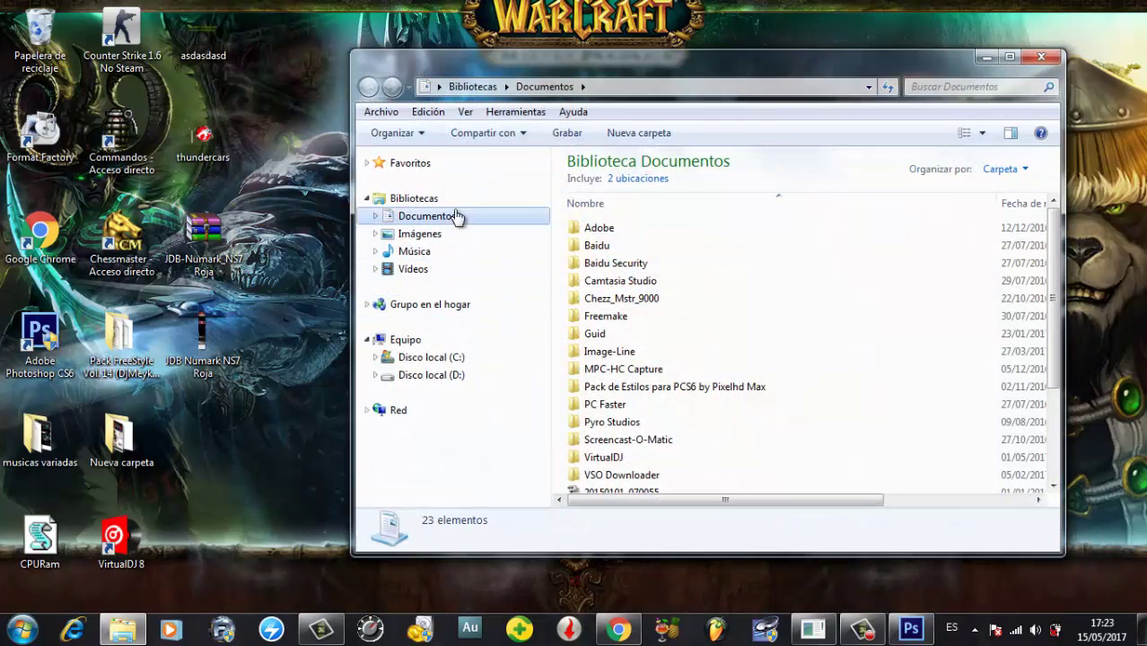
{"action": "double_click", "coordinate": [635, 460]}
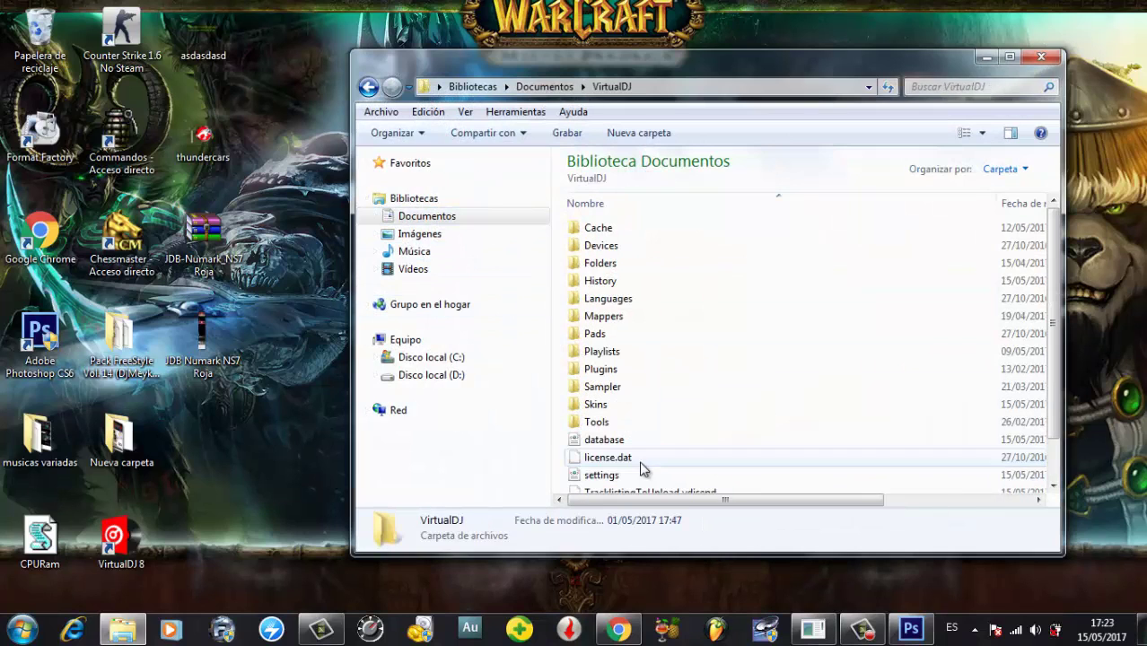
{"action": "double_click", "coordinate": [595, 404]}
- Locate the JDB-Numark_NS7 Roja archive in the Skins folder and minimize the folder window
{"action": "left_click", "coordinate": [675, 282]}
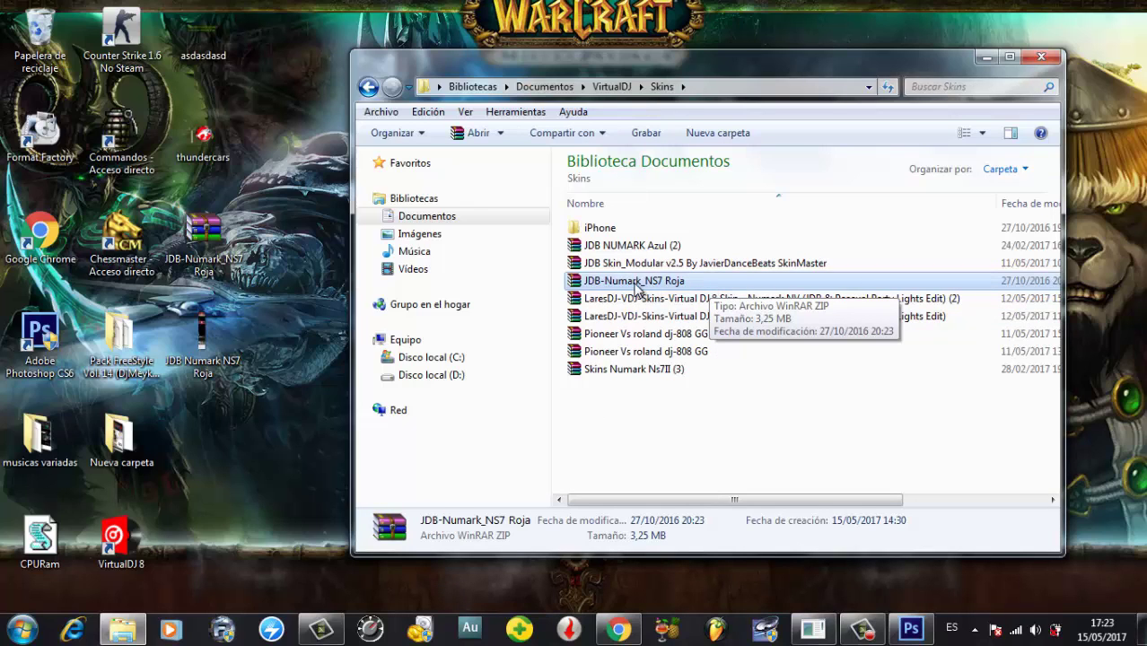
{"action": "left_click", "coordinate": [702, 284]}
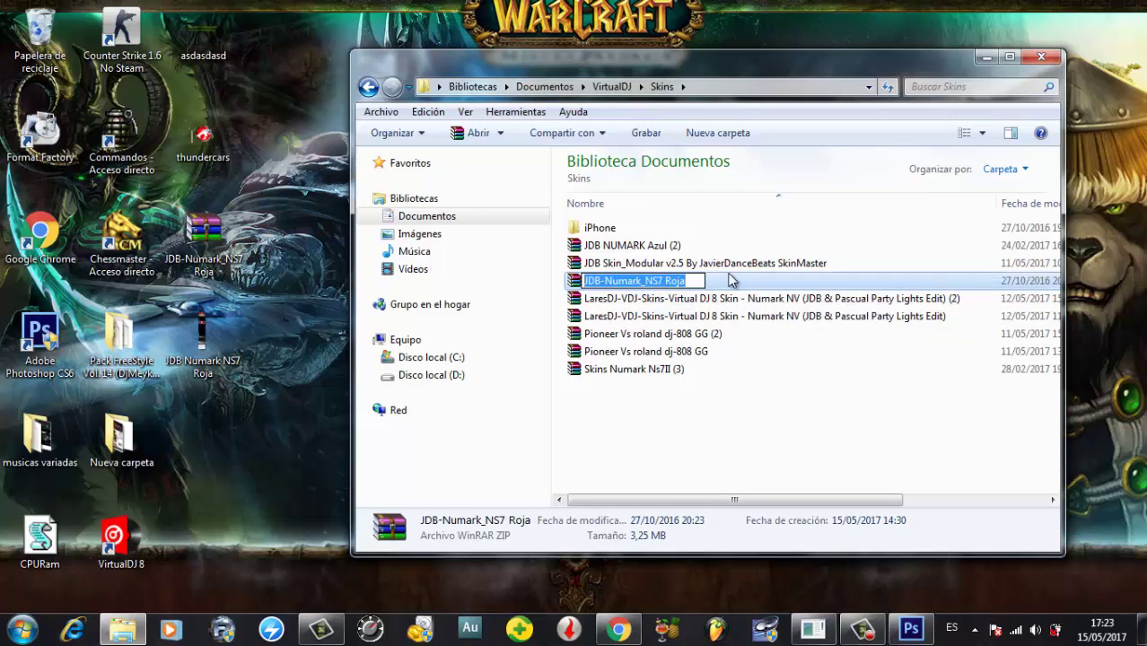
{"action": "key", "text": "Escape"}
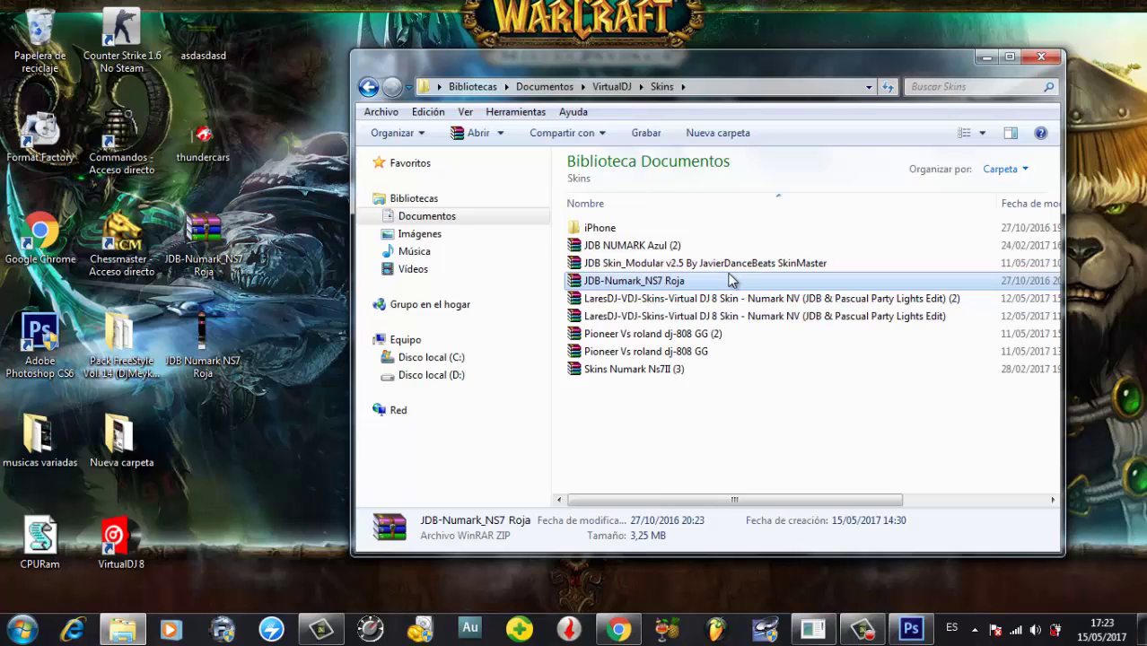
{"action": "left_click", "coordinate": [211, 452]}
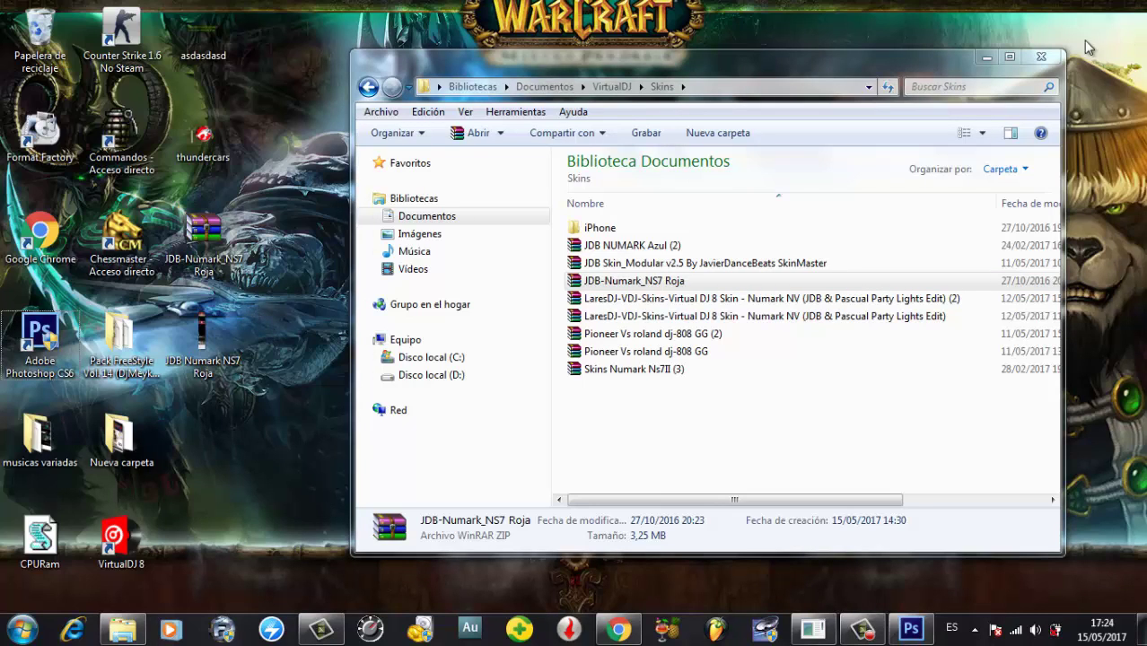
{"action": "left_click", "coordinate": [1044, 59]}
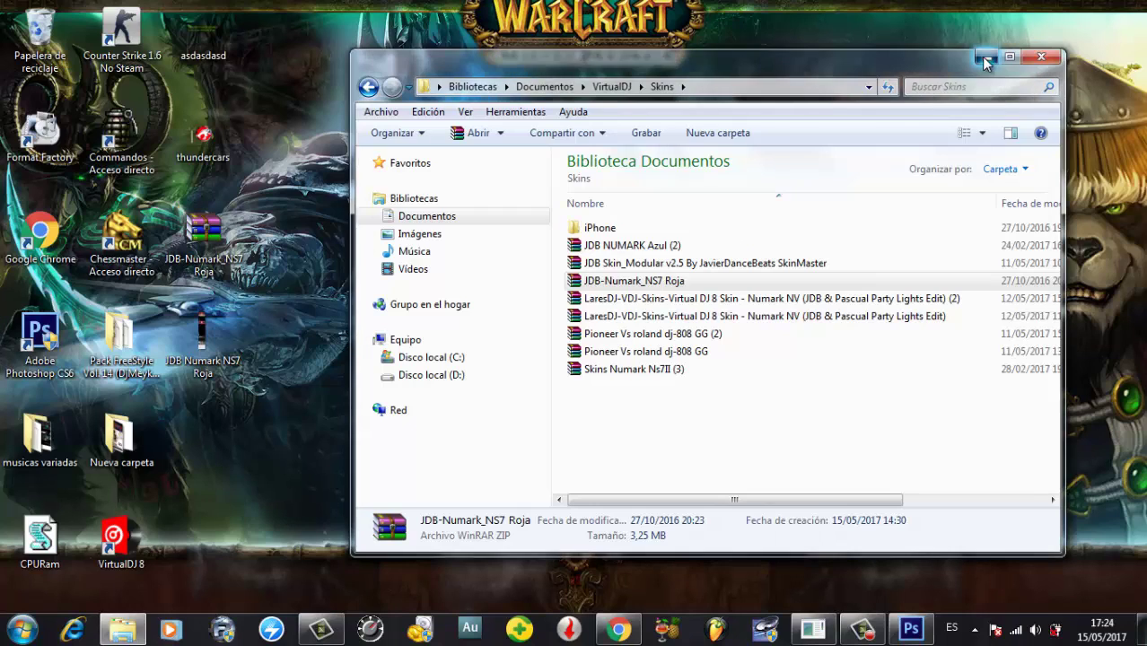
- Open the desktop archive JDB-Numark_NS7 Roja in WinRAR and select JDB Numark NS7 Roja.bmp inside it
{"action": "left_click", "coordinate": [218, 231]}
{"action": "double_click", "coordinate": [218, 232]}
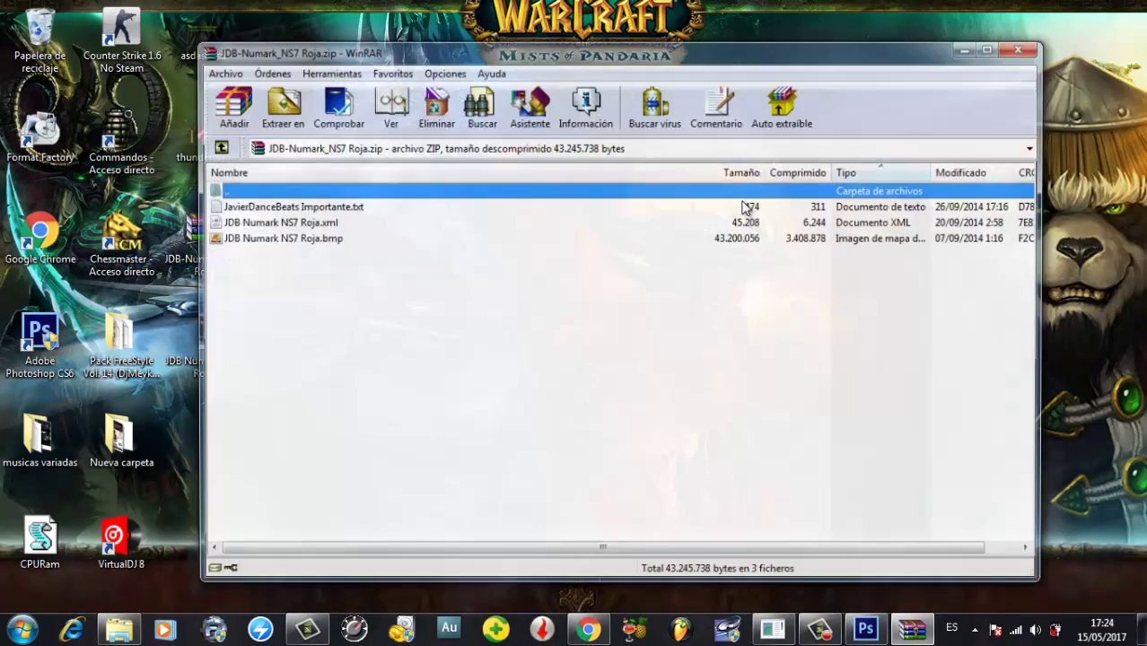
{"action": "left_click_drag", "start_coordinate": [446, 28], "coordinate": [724, 51]}
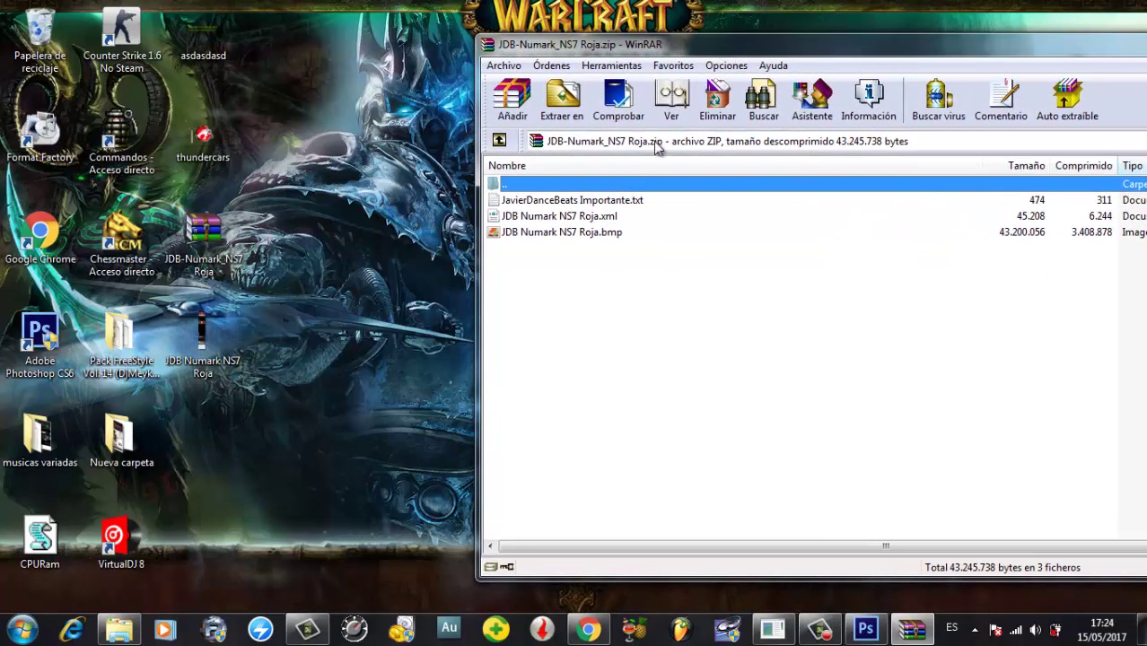
{"action": "left_click", "coordinate": [581, 236]}
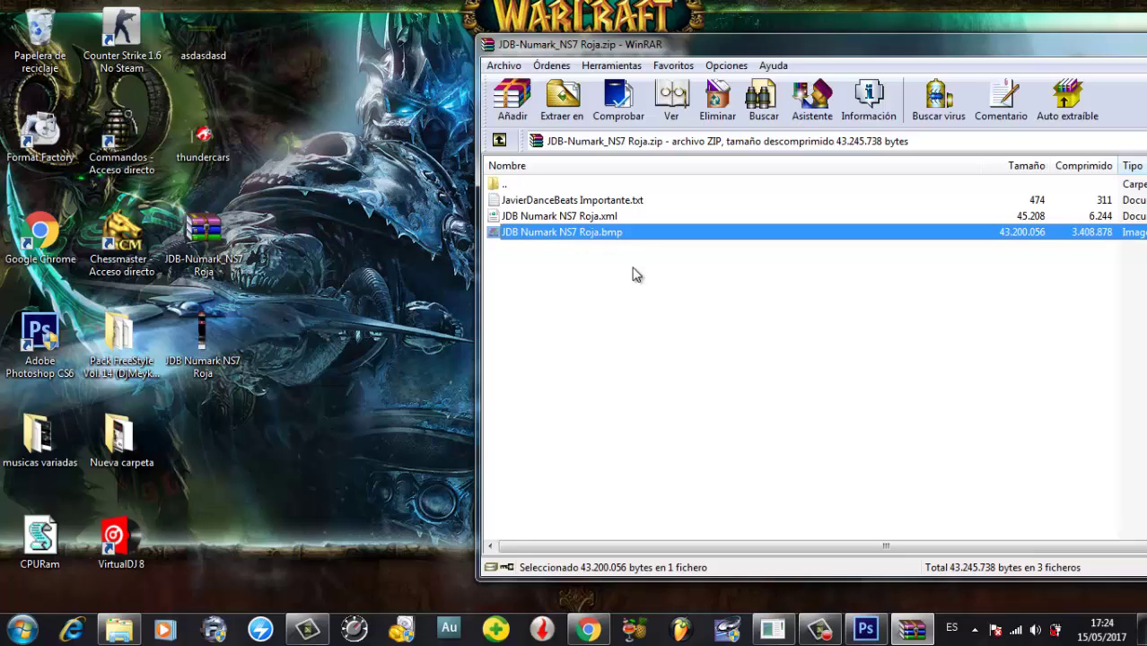
- Try to extract JDB Numark NS7 Roja.bmp from the archive to the desktop, and close WinRAR
{"action": "left_click_drag", "start_coordinate": [592, 240], "coordinate": [246, 400]}
{"action": "left_click_drag", "start_coordinate": [459, 326], "coordinate": [566, 265]}
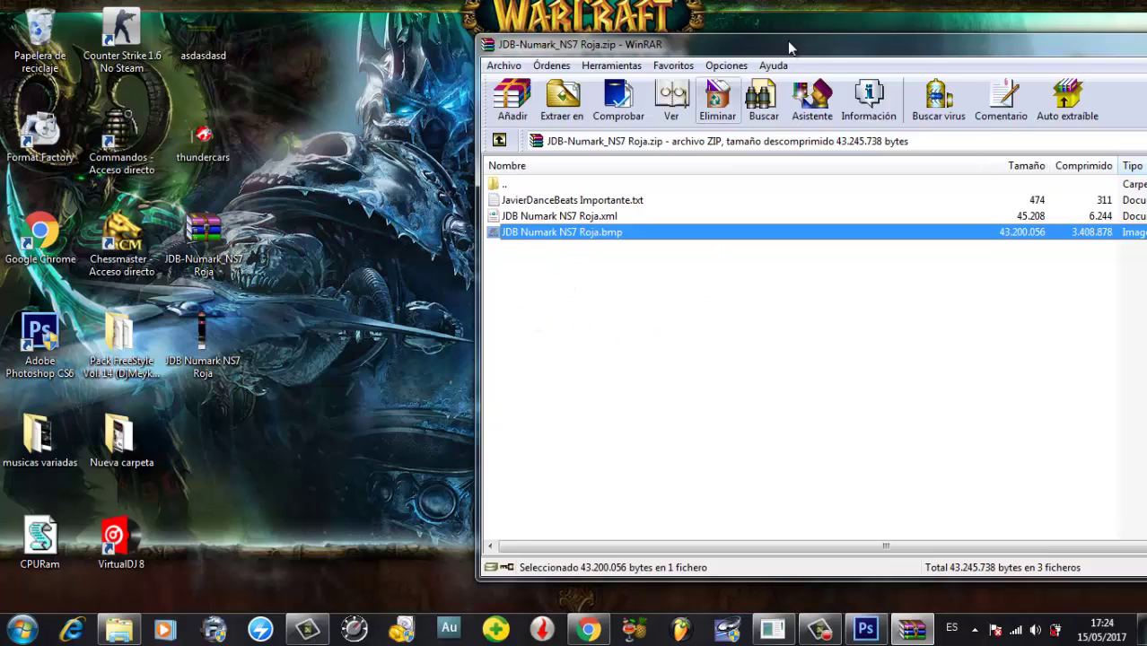
{"action": "left_click_drag", "start_coordinate": [787, 41], "coordinate": [419, 69]}
{"action": "left_click", "coordinate": [989, 45]}
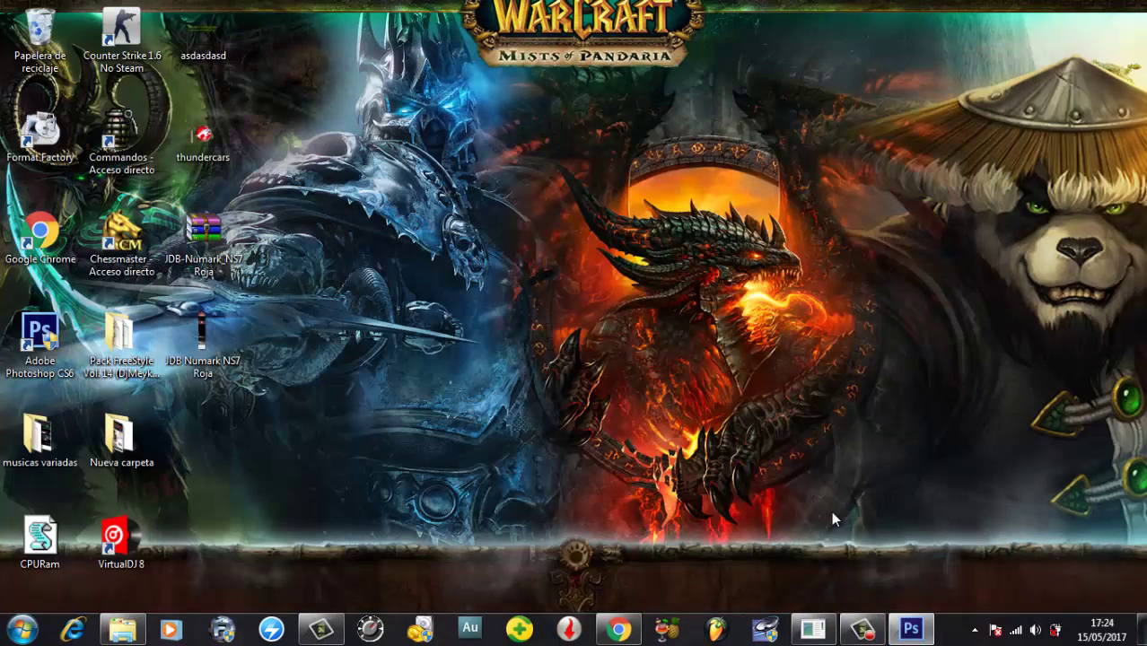
- Switch to Photoshop and open the image JDB Numark NS7 Roja.bmp from the desktop
{"action": "left_click", "coordinate": [922, 634]}
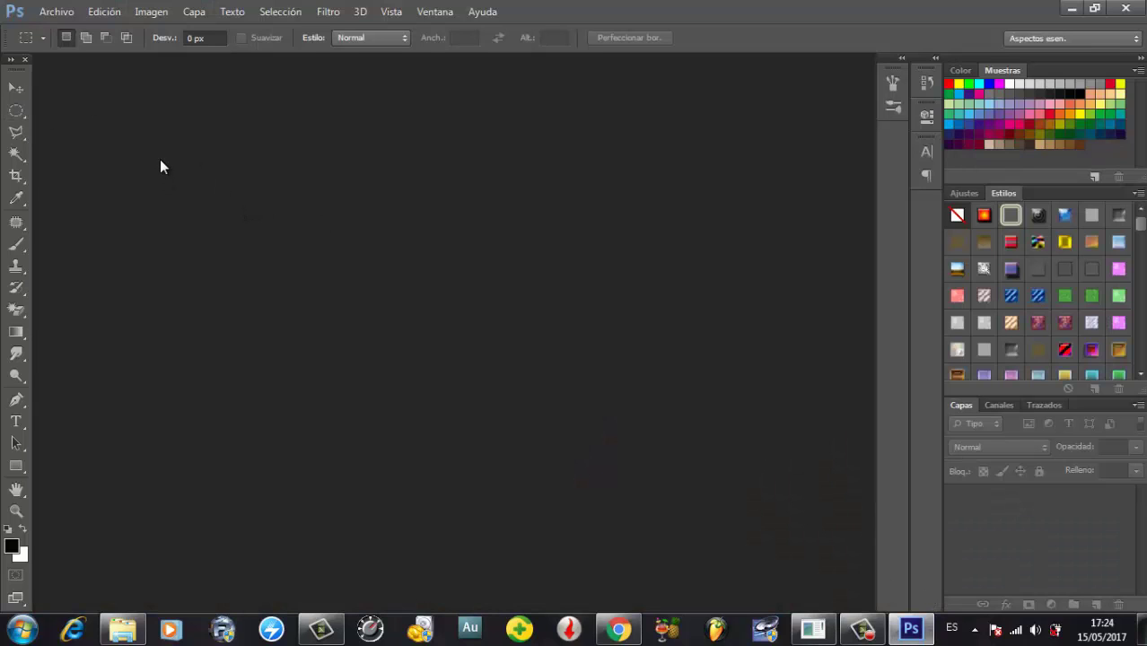
{"action": "left_click", "coordinate": [58, 16]}
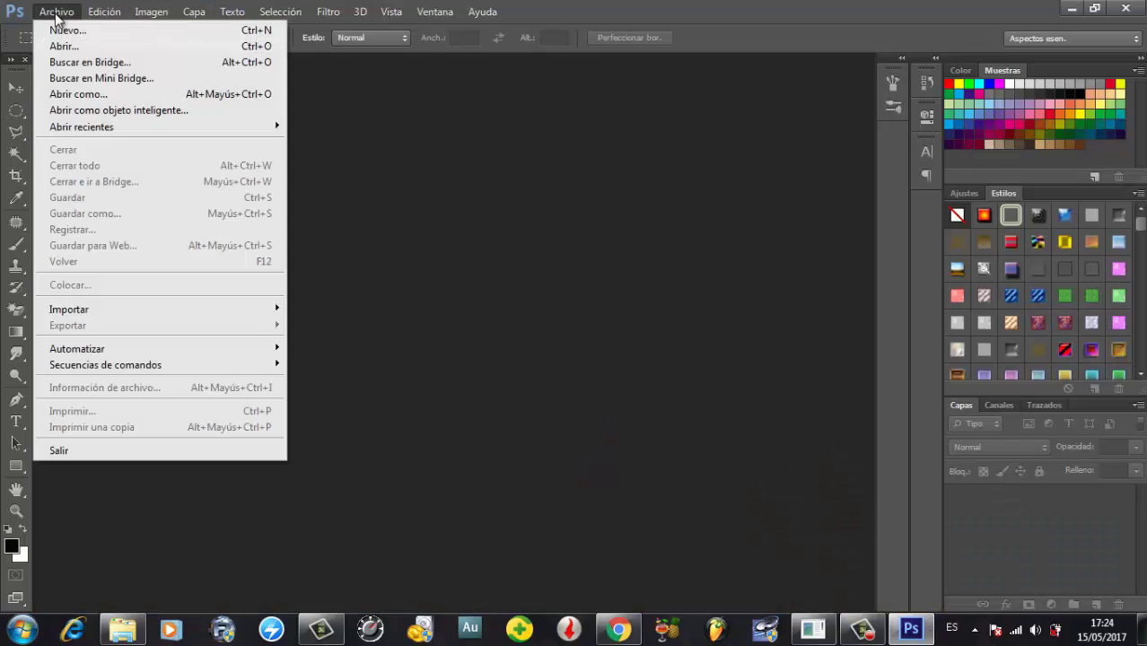
{"action": "left_click", "coordinate": [70, 47]}
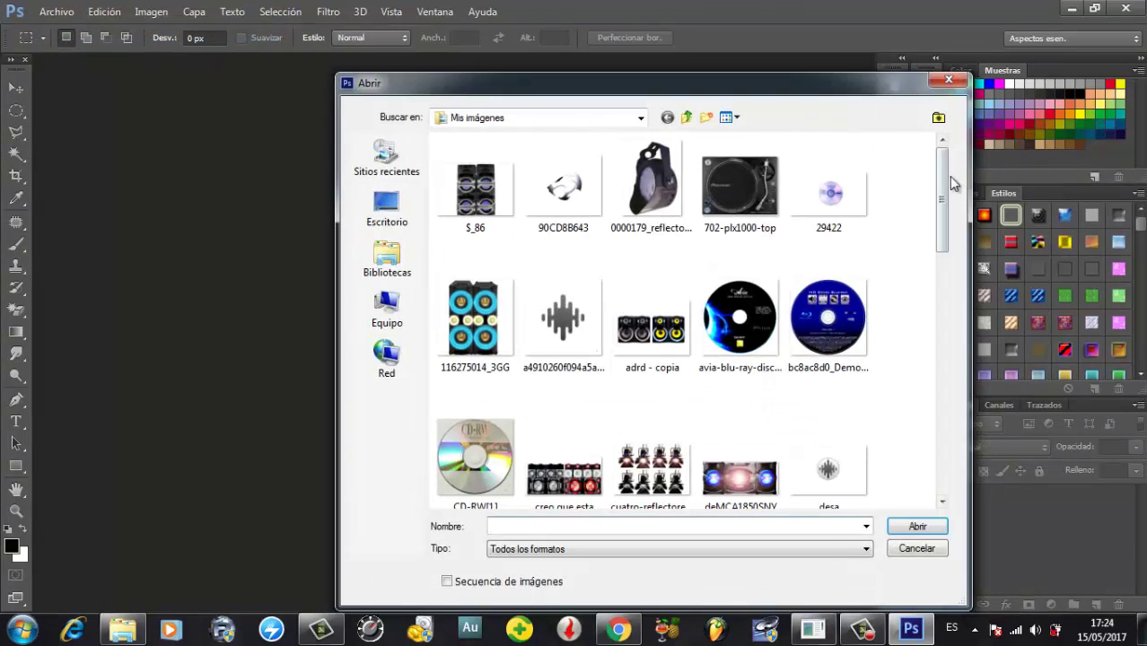
{"action": "left_click", "coordinate": [389, 222]}
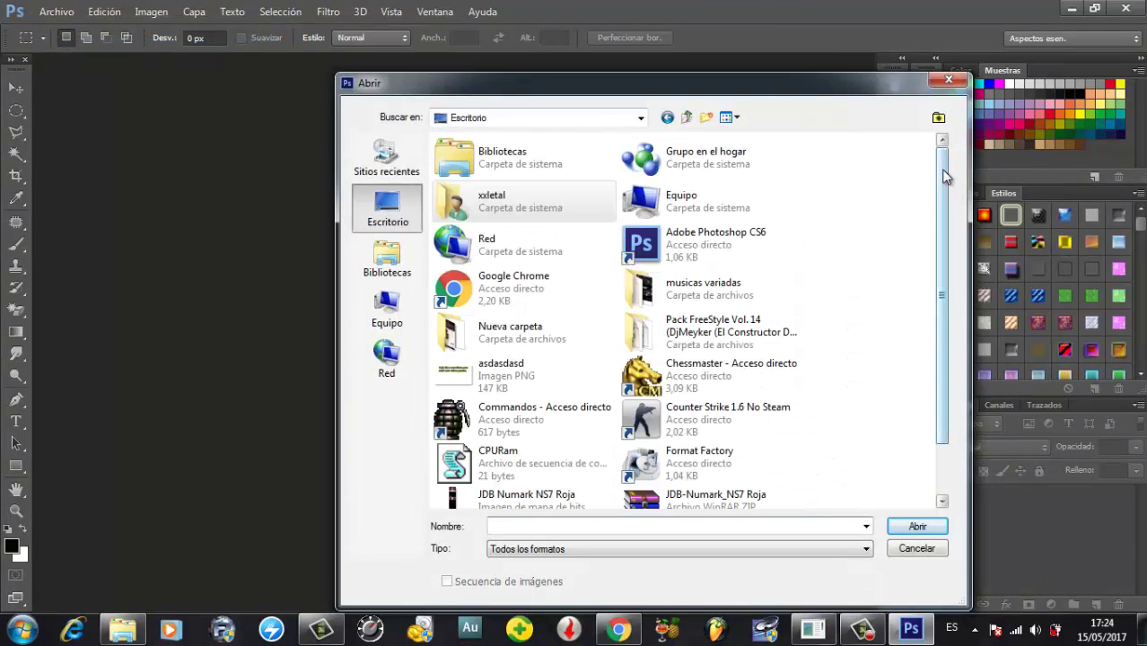
{"action": "left_click", "coordinate": [941, 350]}
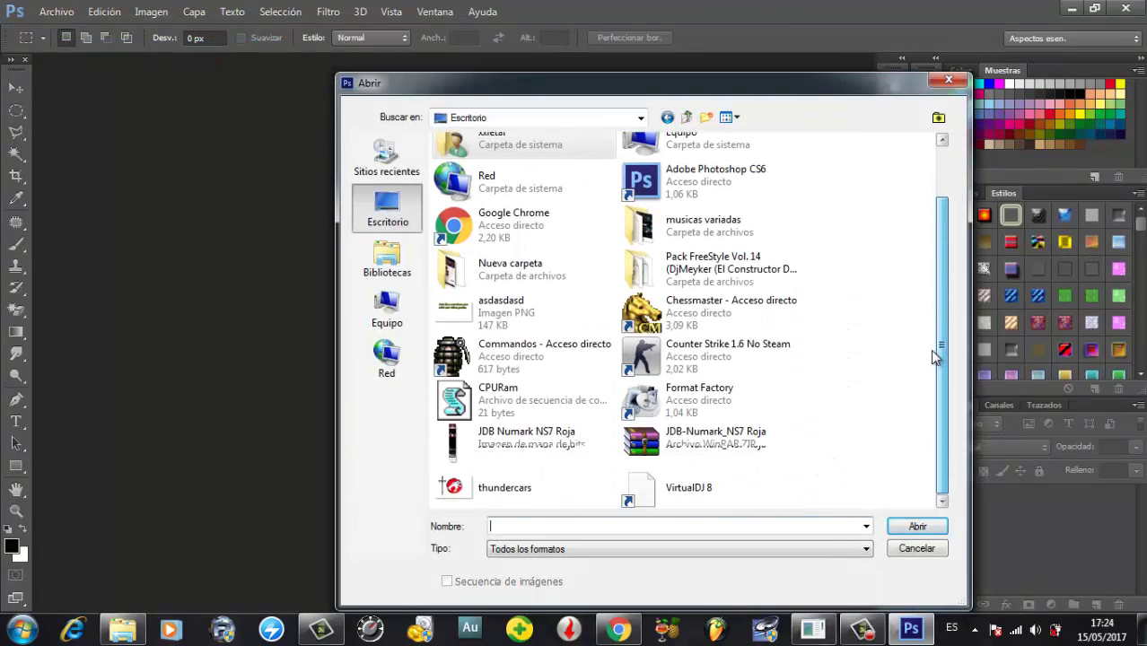
{"action": "left_click", "coordinate": [543, 446]}
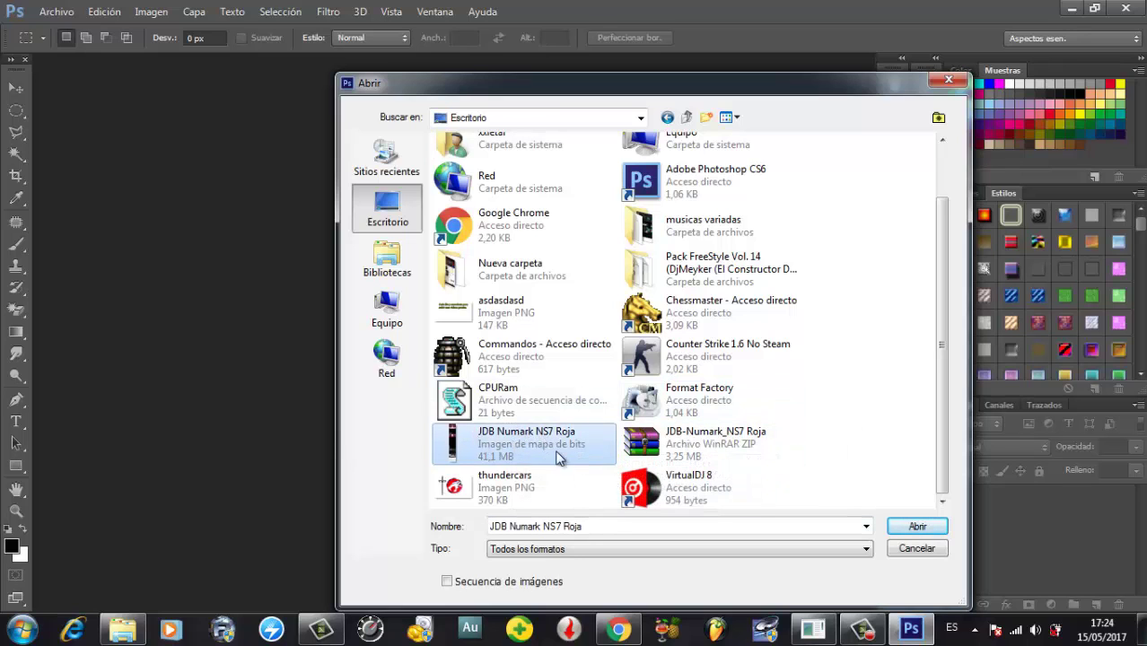
{"action": "double_click", "coordinate": [531, 453]}
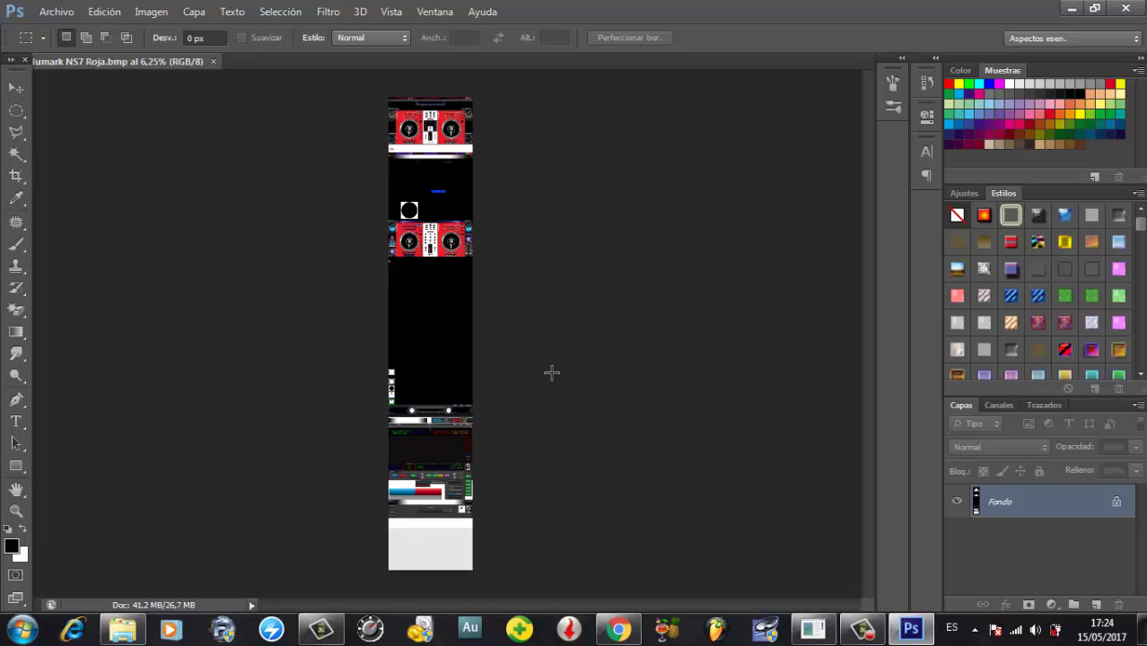
- Examine the turntable, mixer and speaker graphics in the upper part of the skin image at 25% magnification
{"action": "key", "text": "ctrl+plus"}
{"action": "key", "text": "ctrl+plus"}
{"action": "key", "text": "ctrl+plus"}
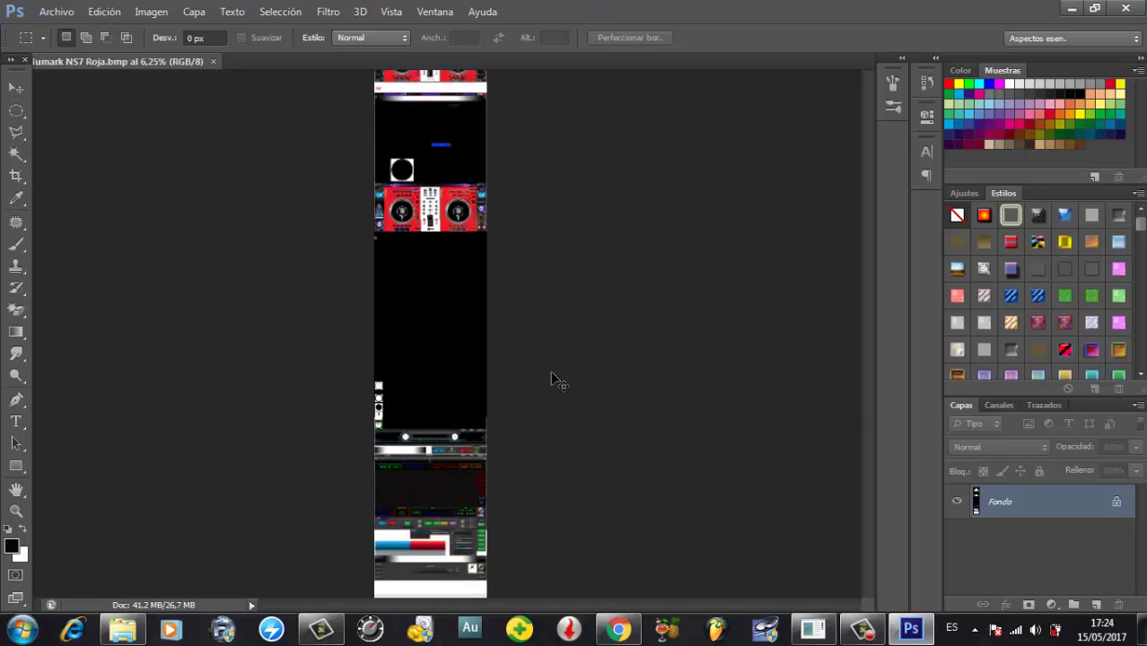
{"action": "key", "text": "ctrl+plus"}
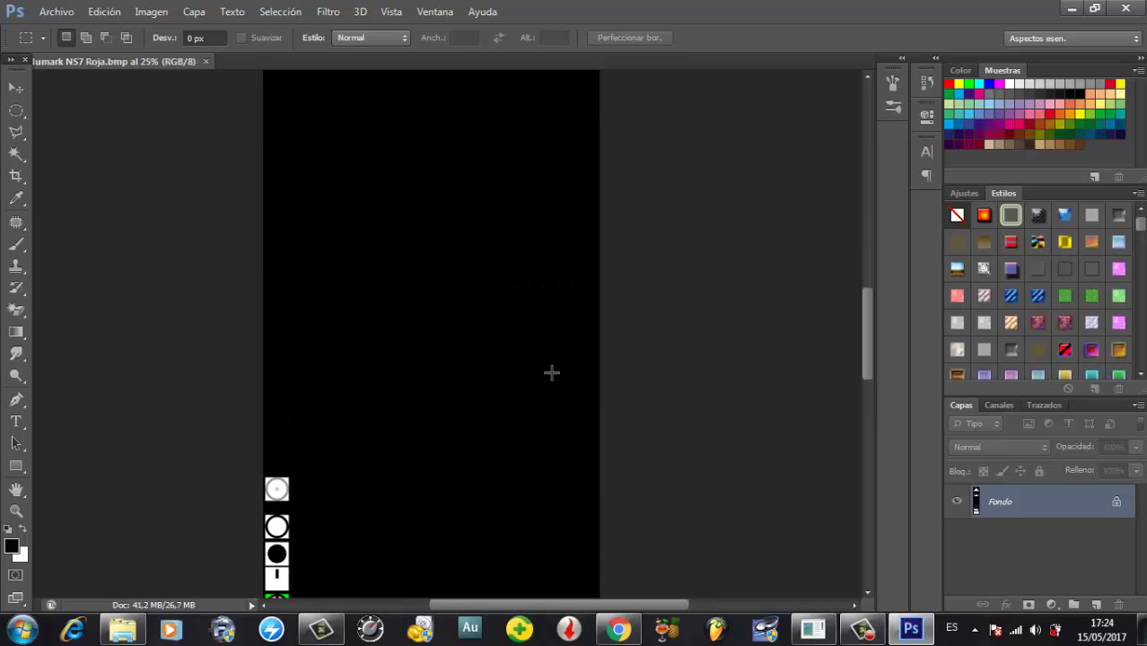
{"action": "scroll", "coordinate": [420, 359], "scroll_direction": "up", "scroll_amount": 10}
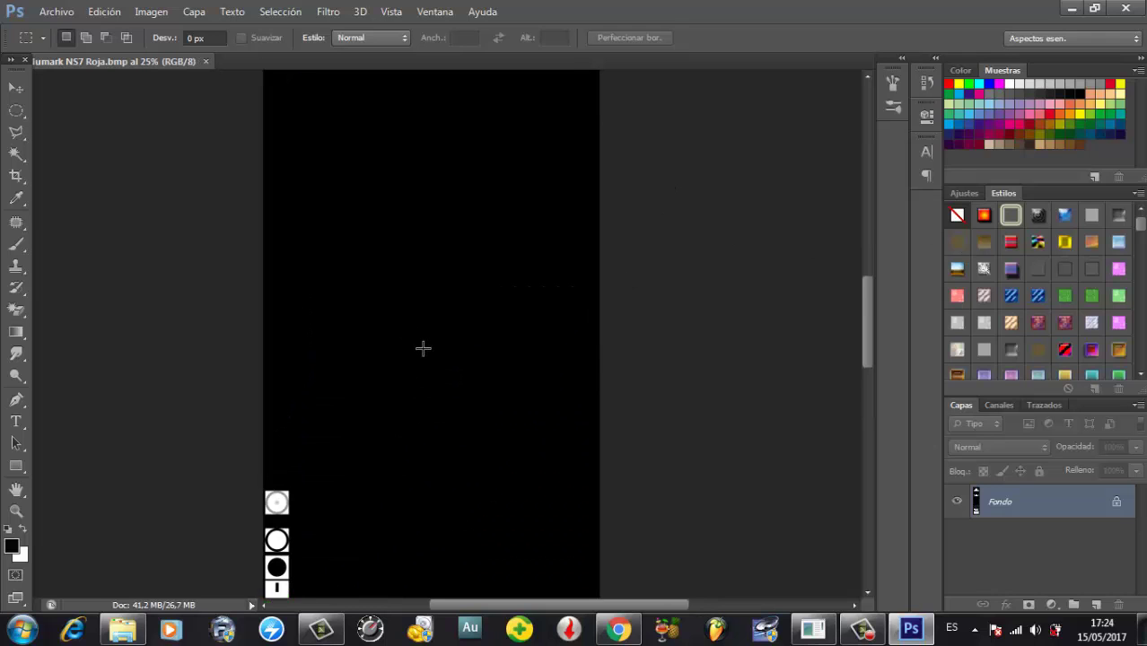
{"action": "scroll", "coordinate": [422, 347], "scroll_direction": "down", "scroll_amount": 8}
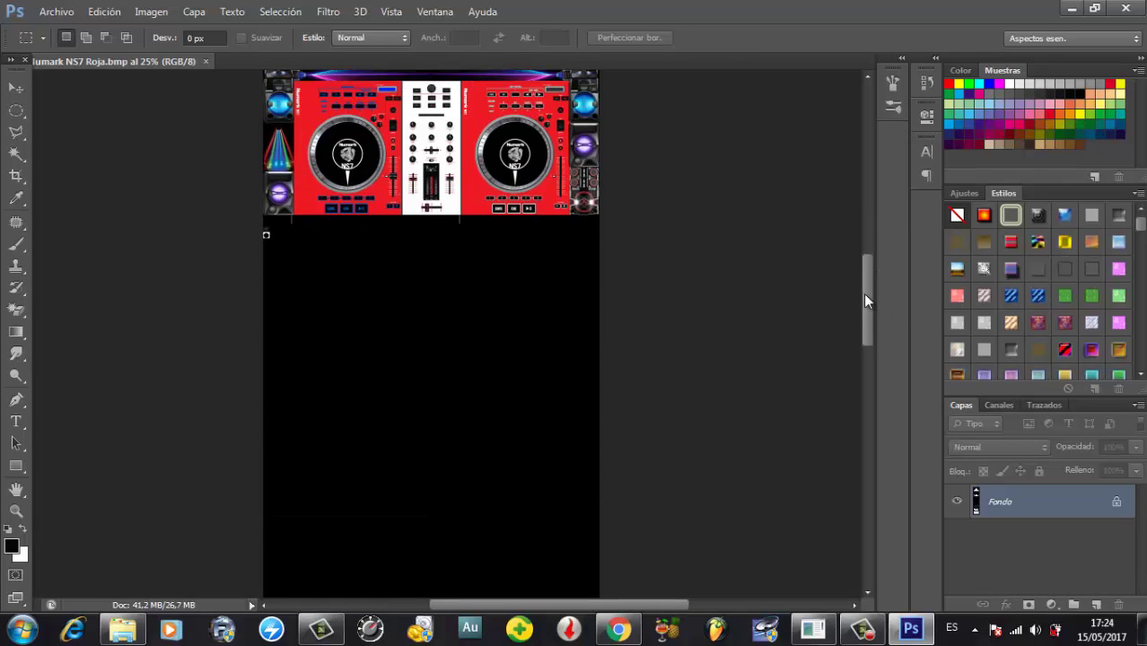
{"action": "left_click_drag", "start_coordinate": [868, 292], "coordinate": [858, 217]}
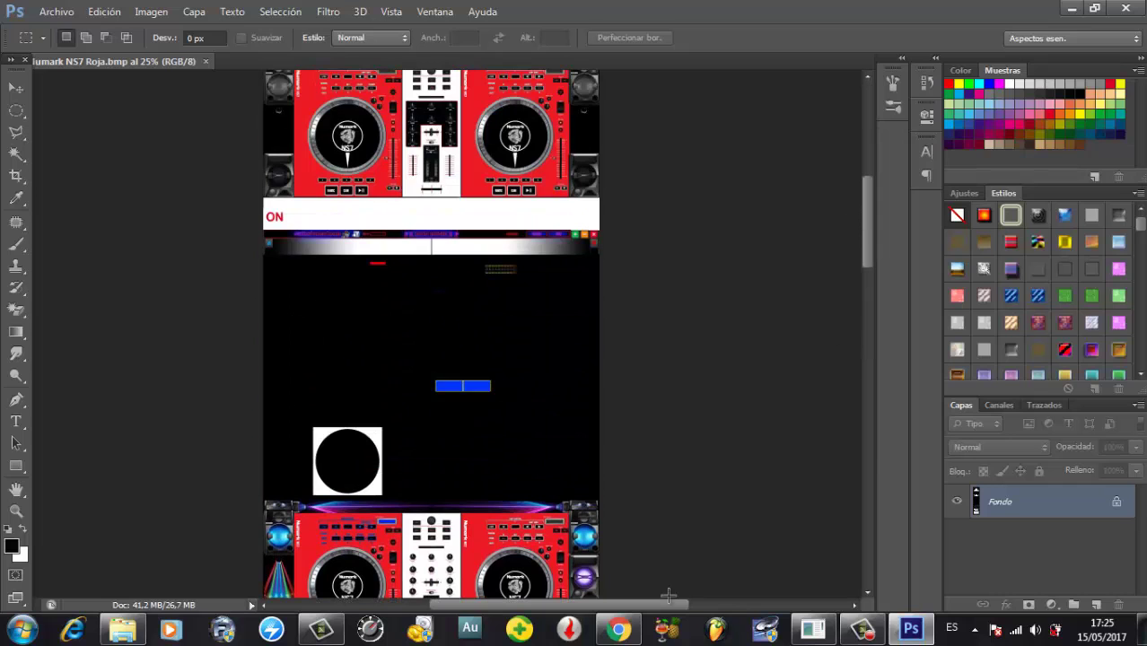
{"action": "left_click_drag", "start_coordinate": [614, 610], "coordinate": [583, 619]}
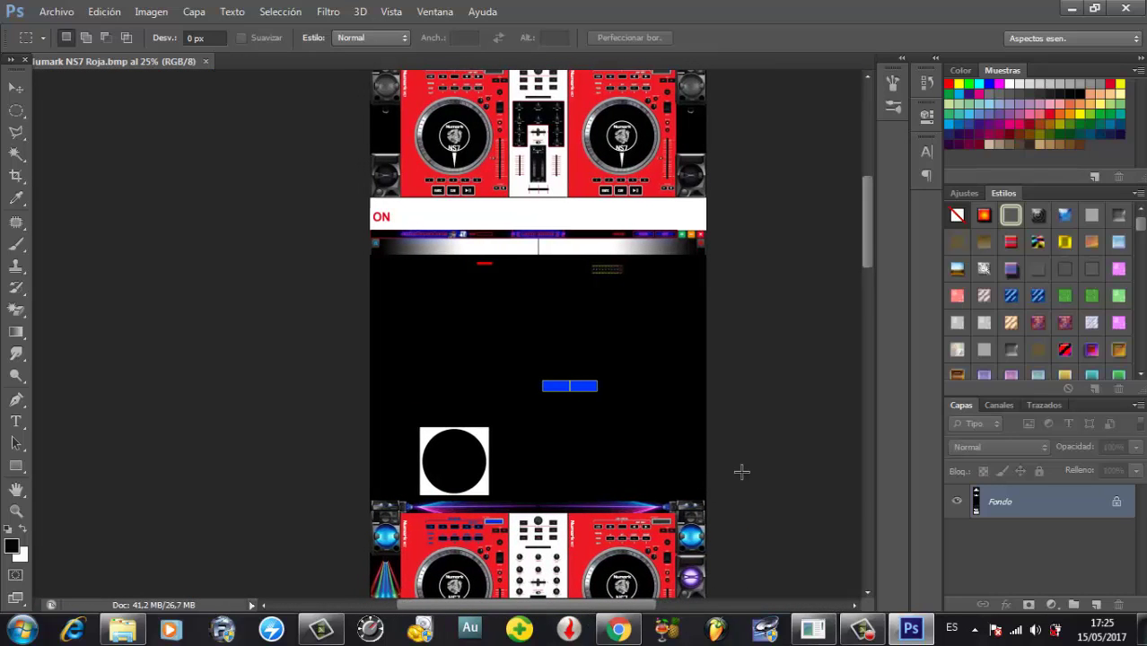
{"action": "mouse_move", "coordinate": [866, 219]}
{"action": "left_mouse_down"}
{"action": "mouse_move", "coordinate": [870, 189]}
{"action": "mouse_move", "coordinate": [871, 206]}
{"action": "left_mouse_up"}
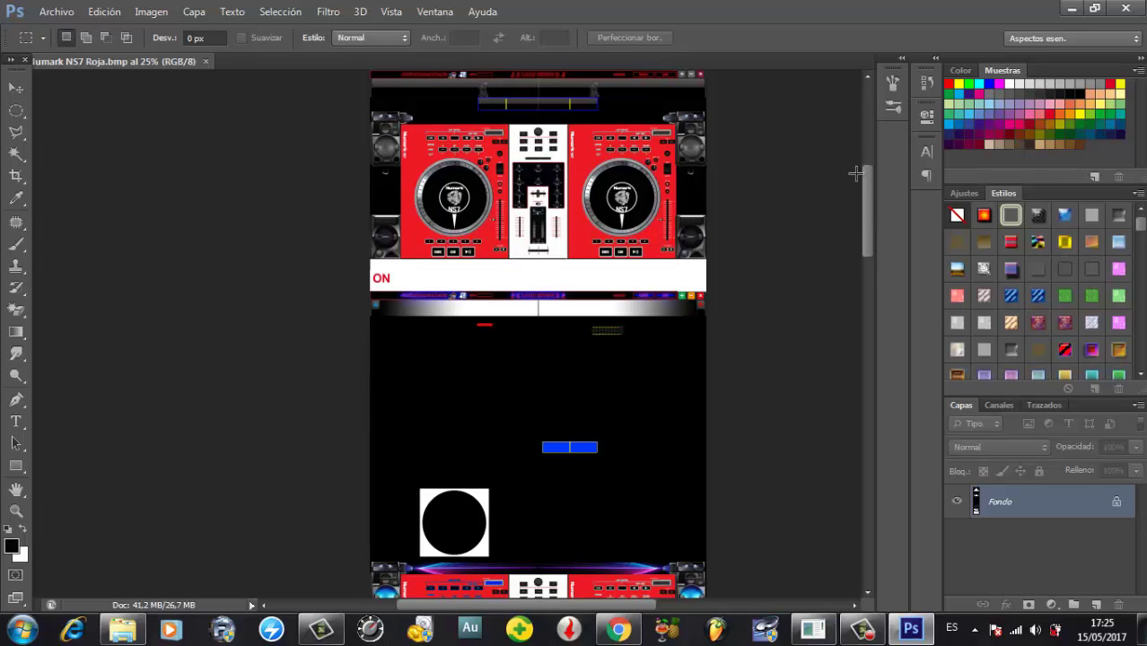
- Minimize Photoshop, switch to Chrome and look over the Google image results for "equipos de sonido"
{"action": "left_click", "coordinate": [1072, 9]}
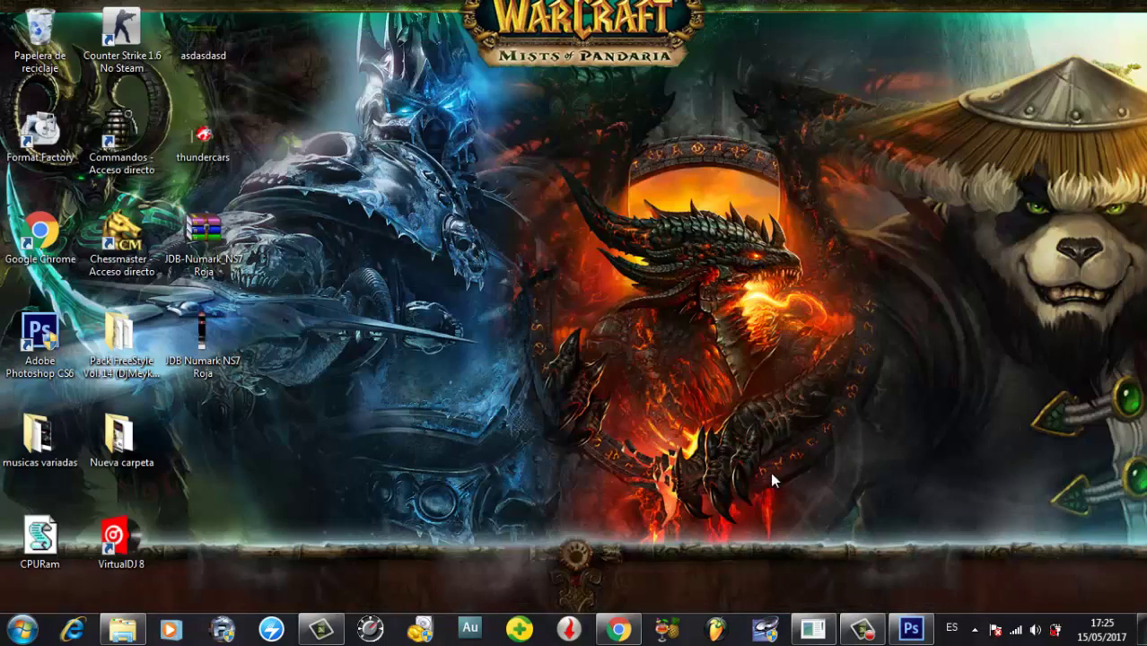
{"action": "left_click", "coordinate": [625, 628]}
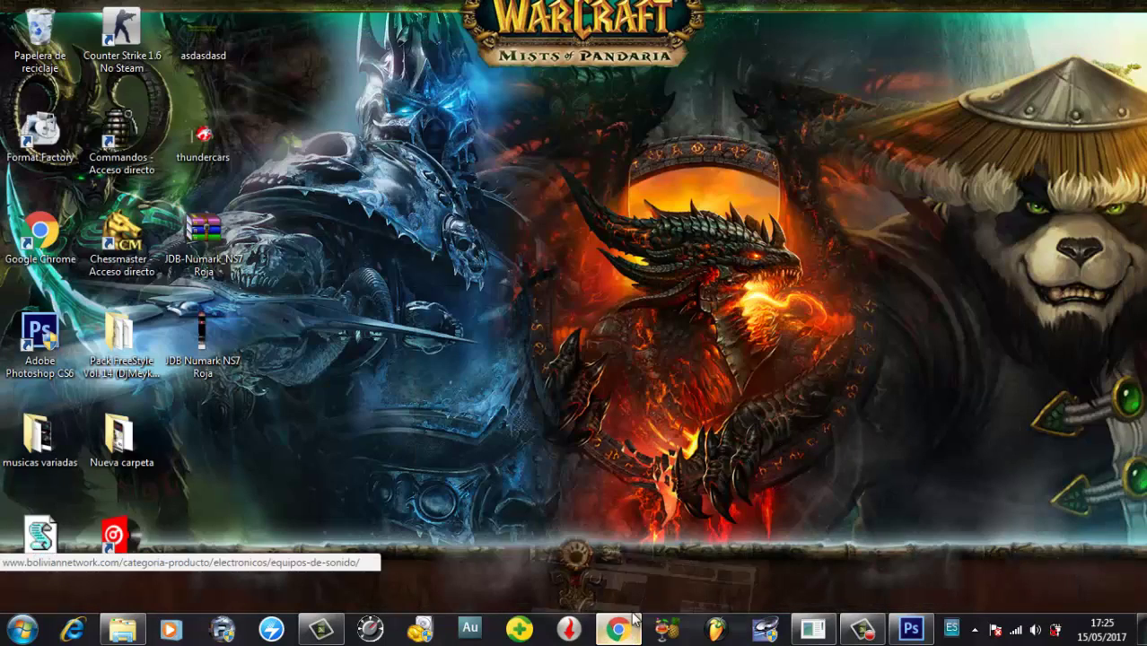
{"action": "left_click", "coordinate": [1109, 220]}
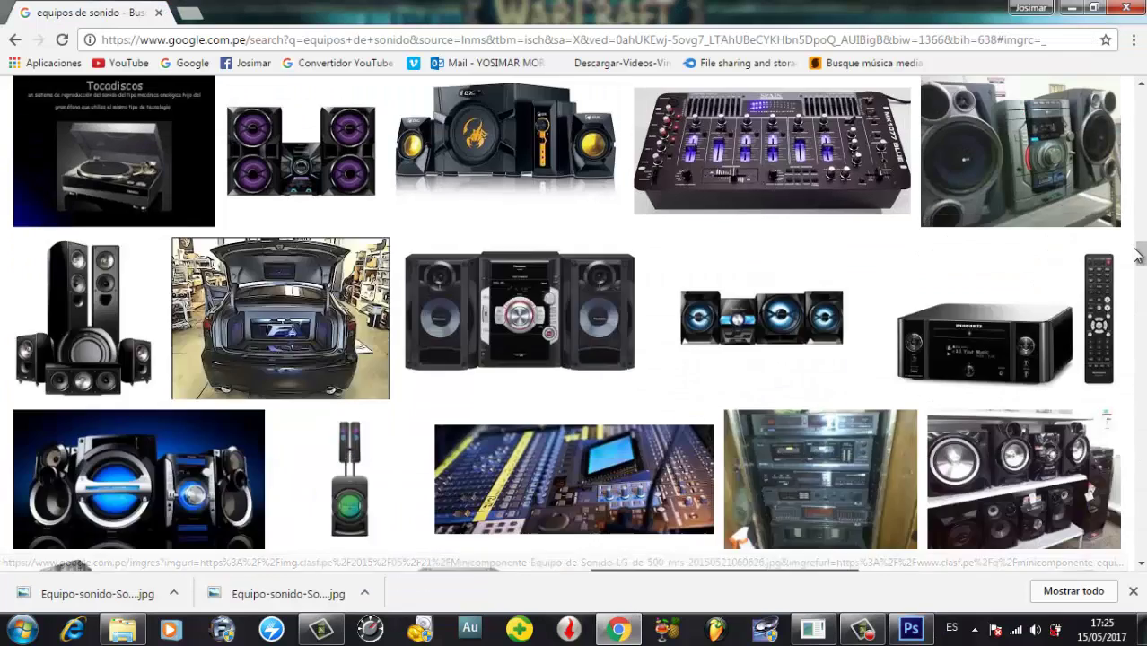
{"action": "left_click_drag", "start_coordinate": [1142, 262], "coordinate": [1141, 84]}
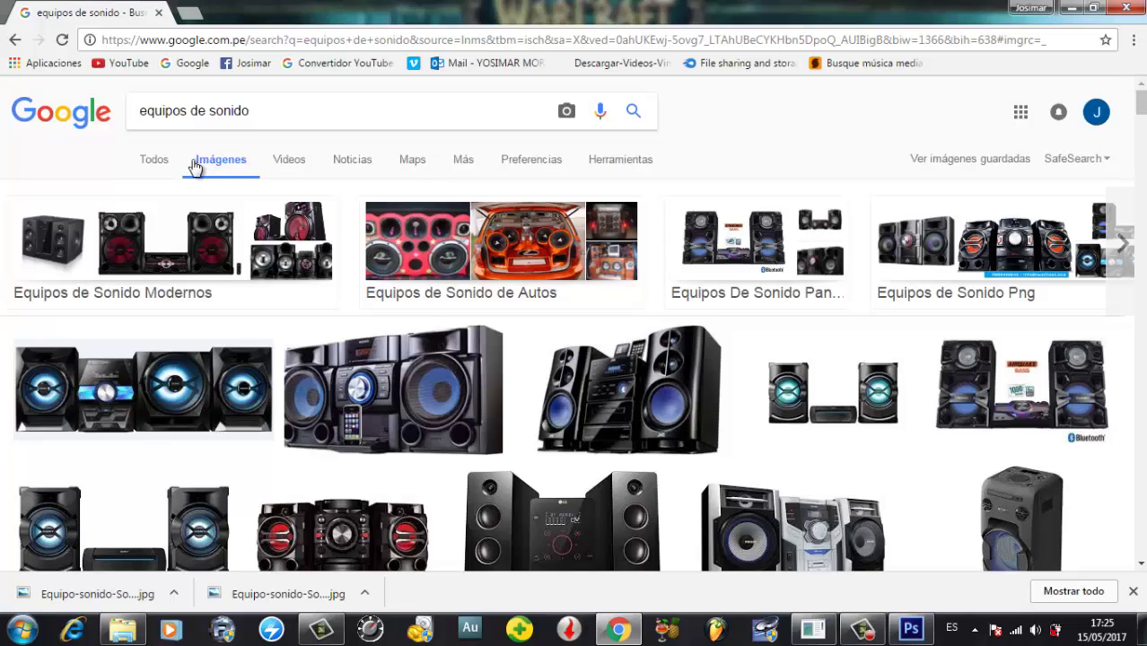
- Find the purple Sony stereo image in the results, save it to the desktop as JPEG Equipo-sonido-Sony-GPX77, and close Chrome
{"action": "left_click_drag", "start_coordinate": [1139, 101], "coordinate": [1140, 244]}
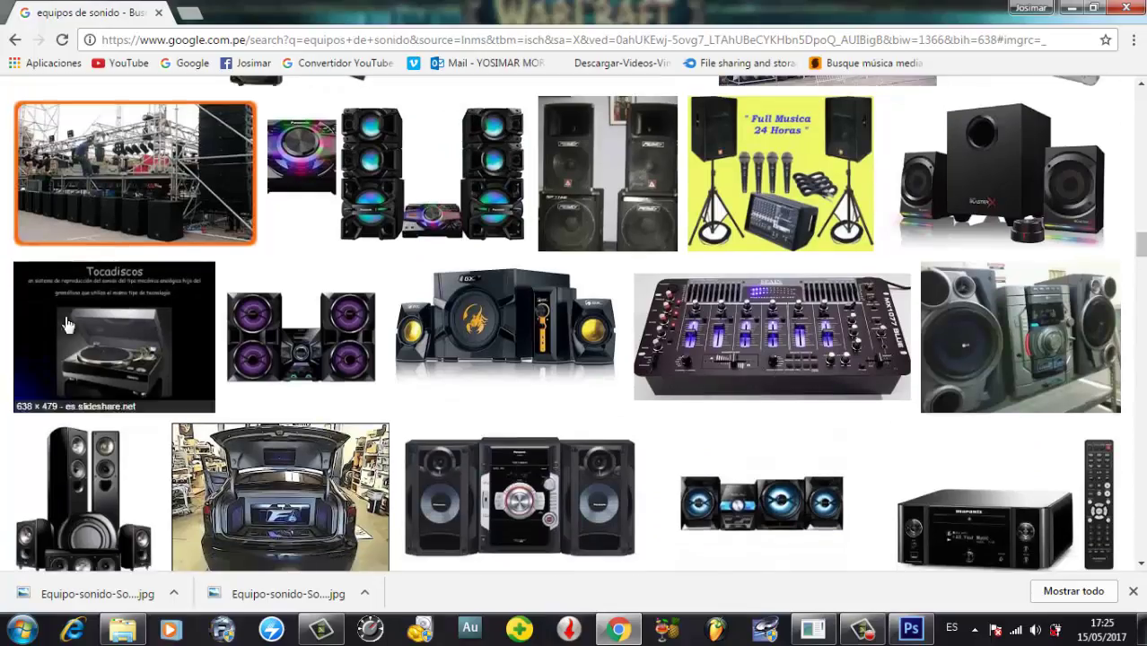
{"action": "left_click", "coordinate": [356, 321]}
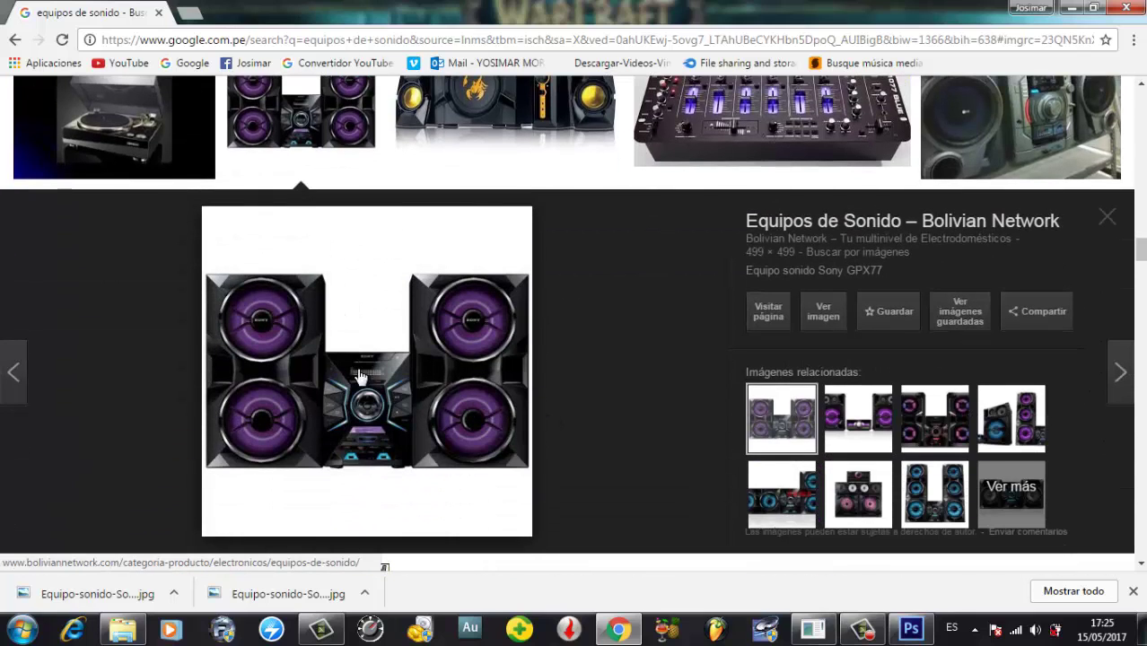
{"action": "right_click", "coordinate": [358, 324]}
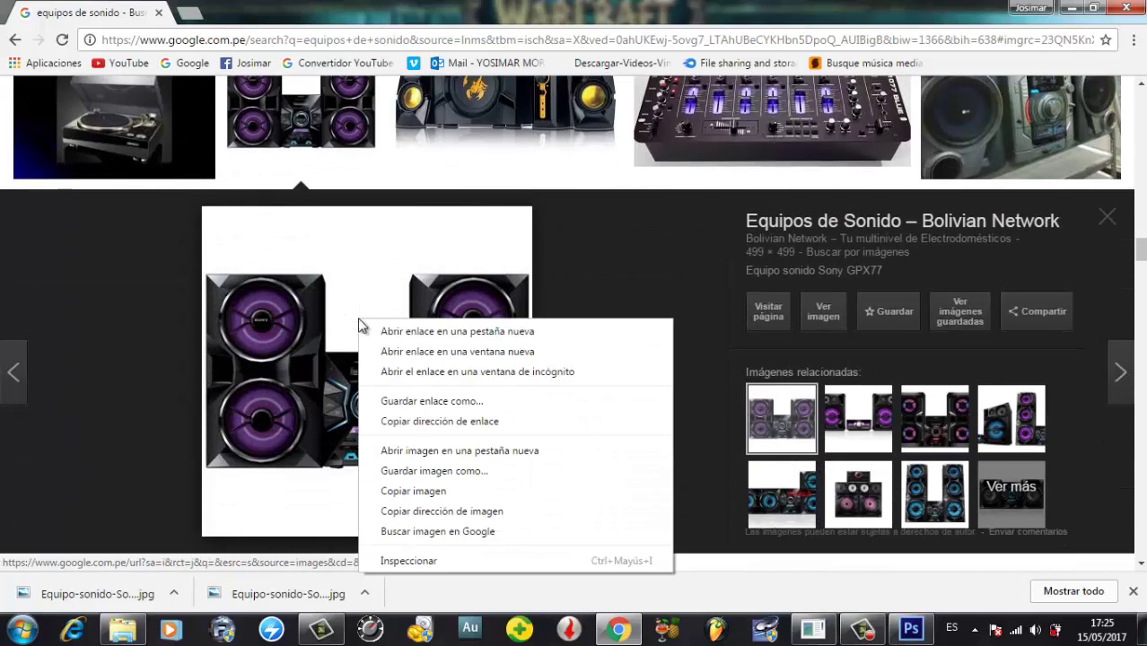
{"action": "left_click", "coordinate": [444, 475]}
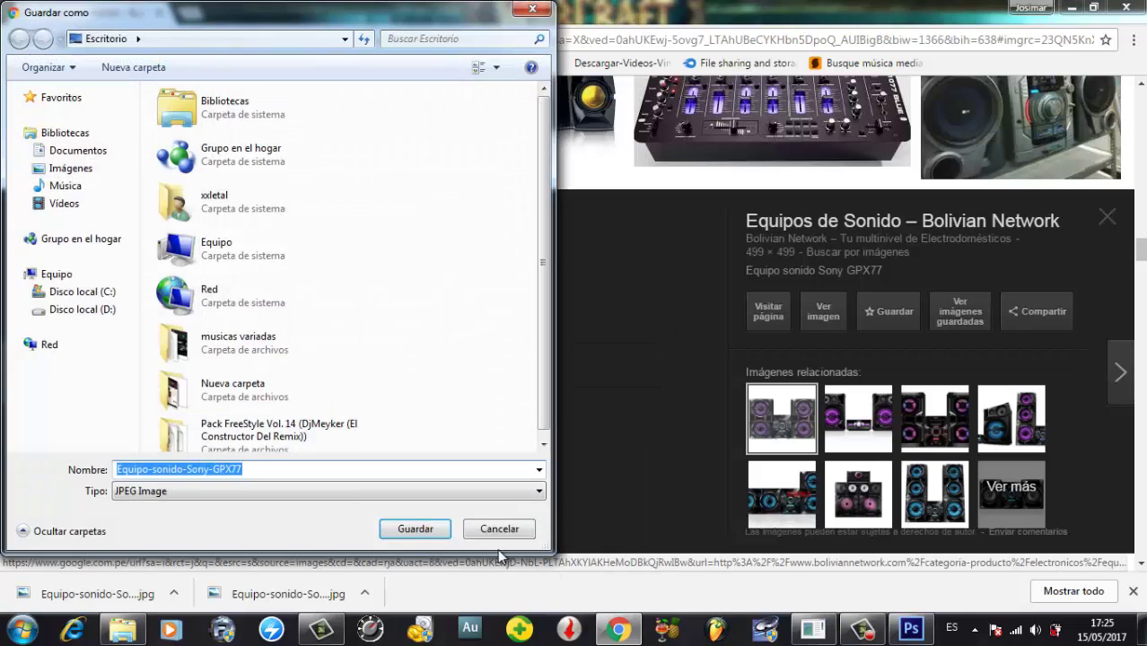
{"action": "left_click", "coordinate": [425, 537]}
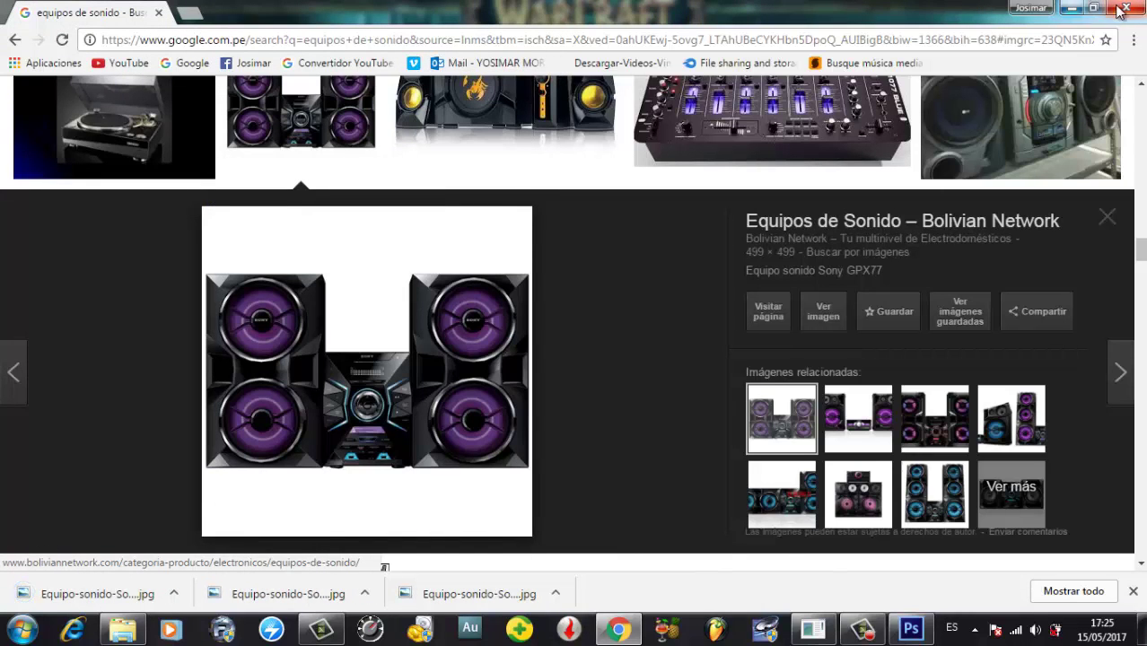
{"action": "left_click", "coordinate": [1124, 8]}
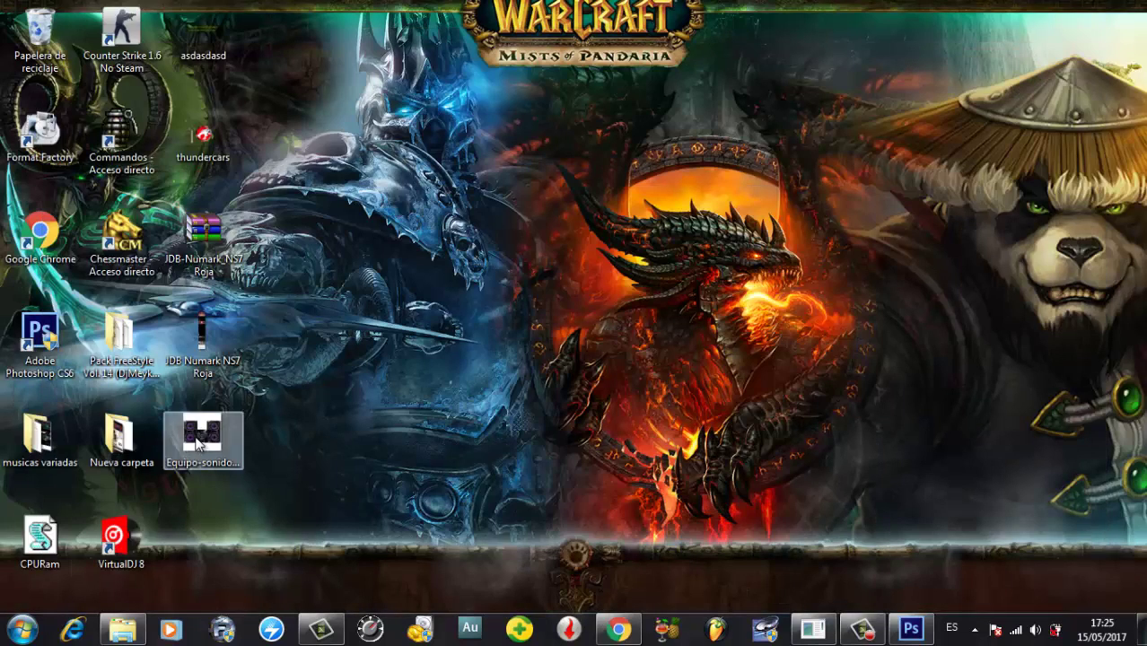
- Switch to Photoshop and open the image Equipo-sonido-Sony-GPX77 from the desktop
{"action": "left_click", "coordinate": [199, 440]}
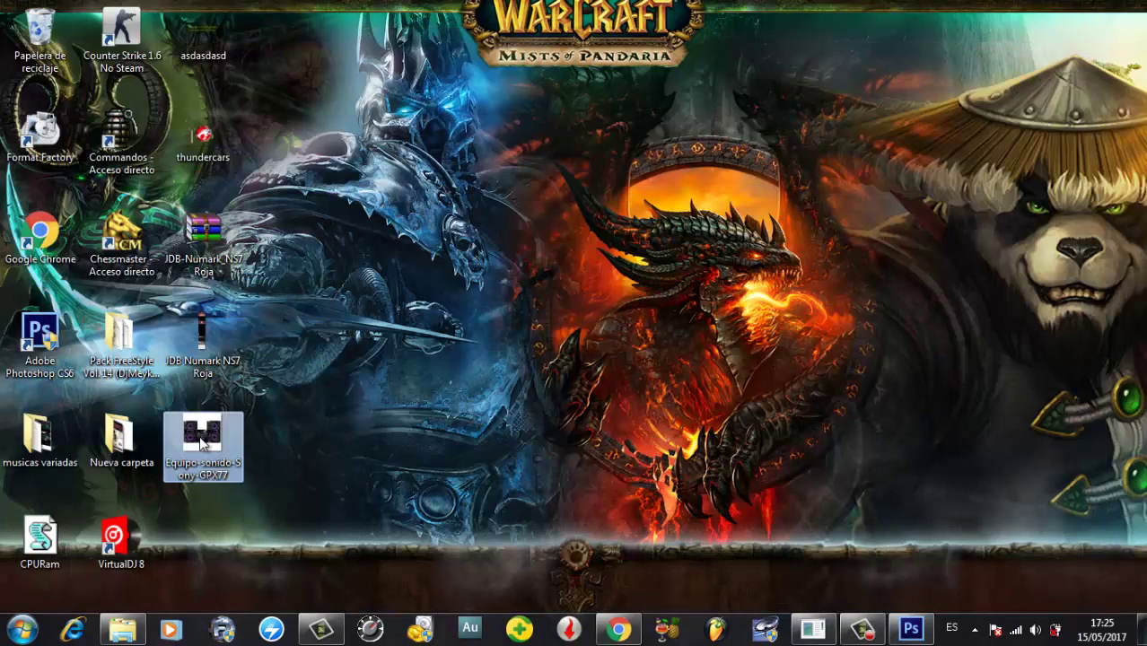
{"action": "left_click", "coordinate": [911, 628]}
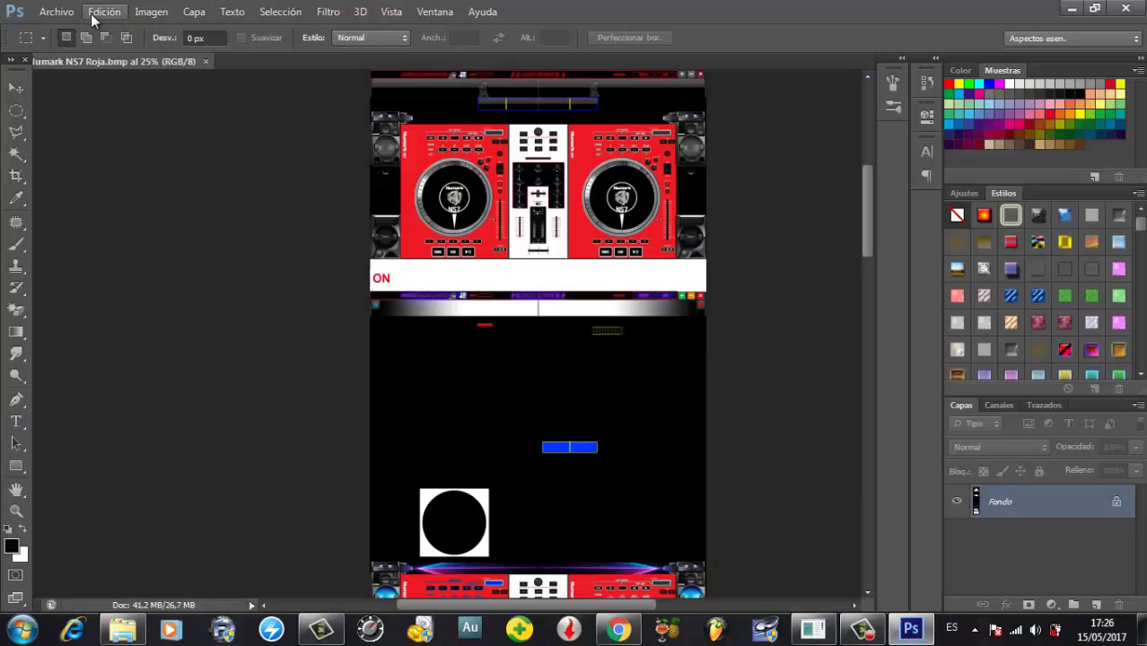
{"action": "left_click", "coordinate": [54, 11]}
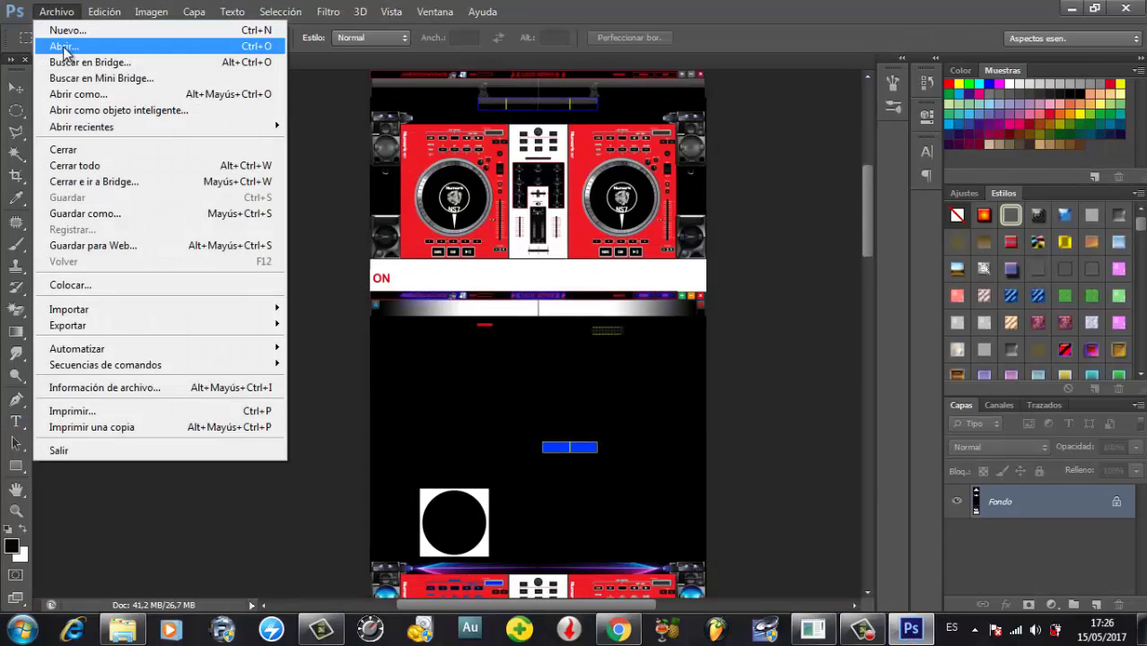
{"action": "left_click", "coordinate": [62, 45]}
{"action": "left_click_drag", "start_coordinate": [942, 232], "coordinate": [942, 319]}
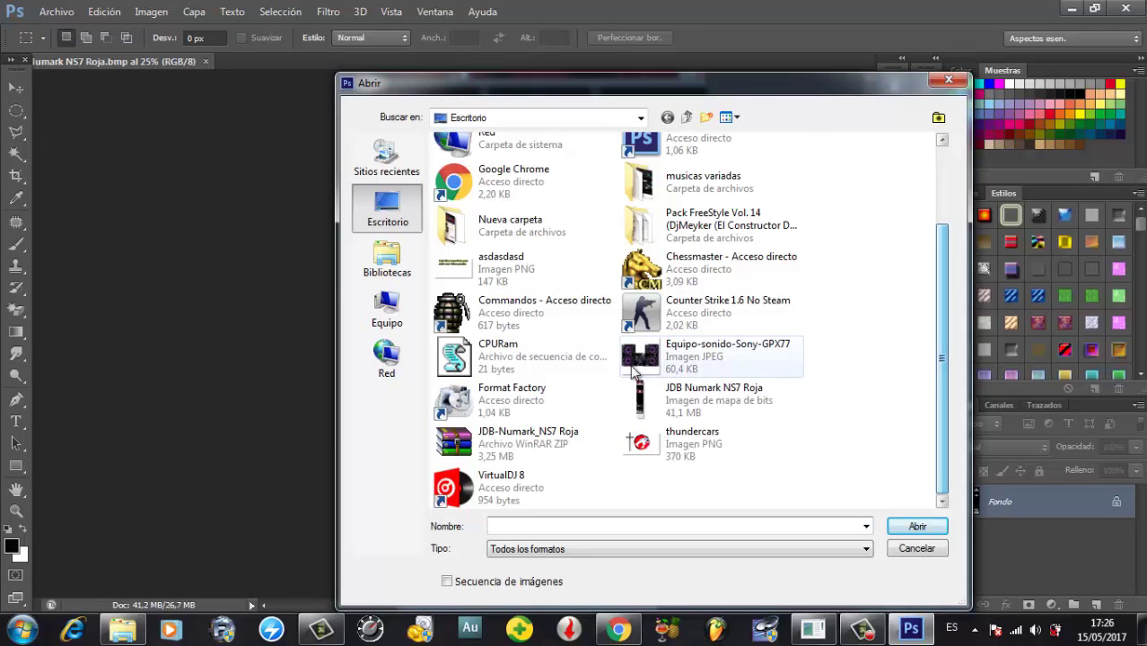
{"action": "double_click", "coordinate": [717, 358]}
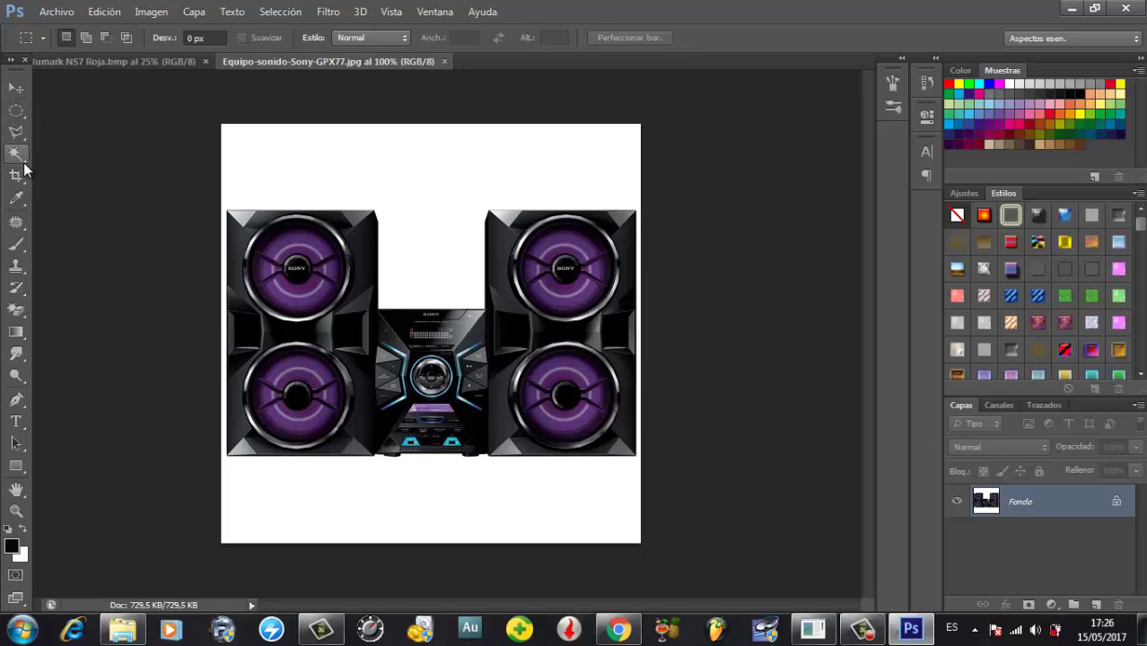
- Remove the white background around the Sony stereo using the Magic Eraser with a tolerance of 32
{"action": "left_click", "coordinate": [16, 311]}
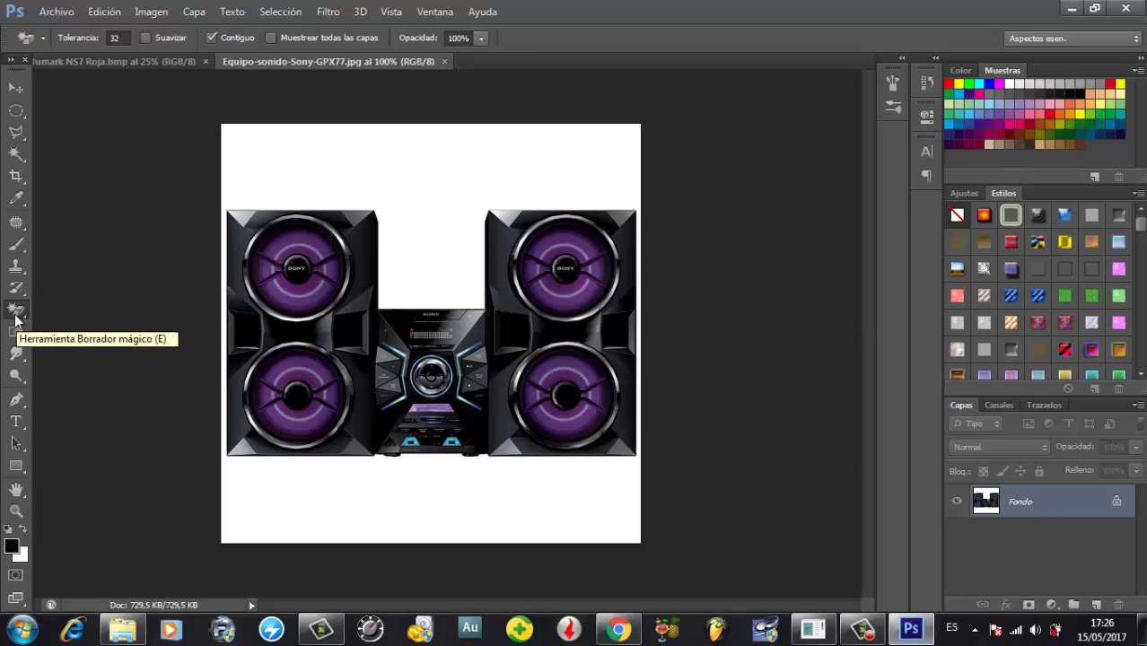
{"action": "left_click", "coordinate": [16, 311]}
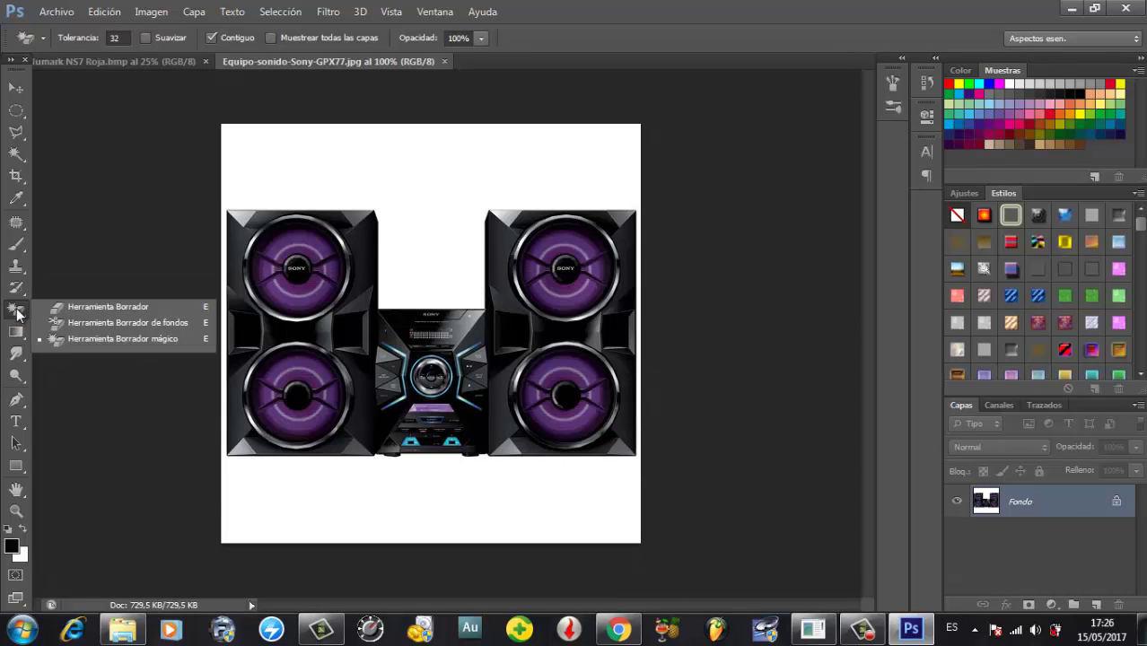
{"action": "left_click", "coordinate": [117, 340]}
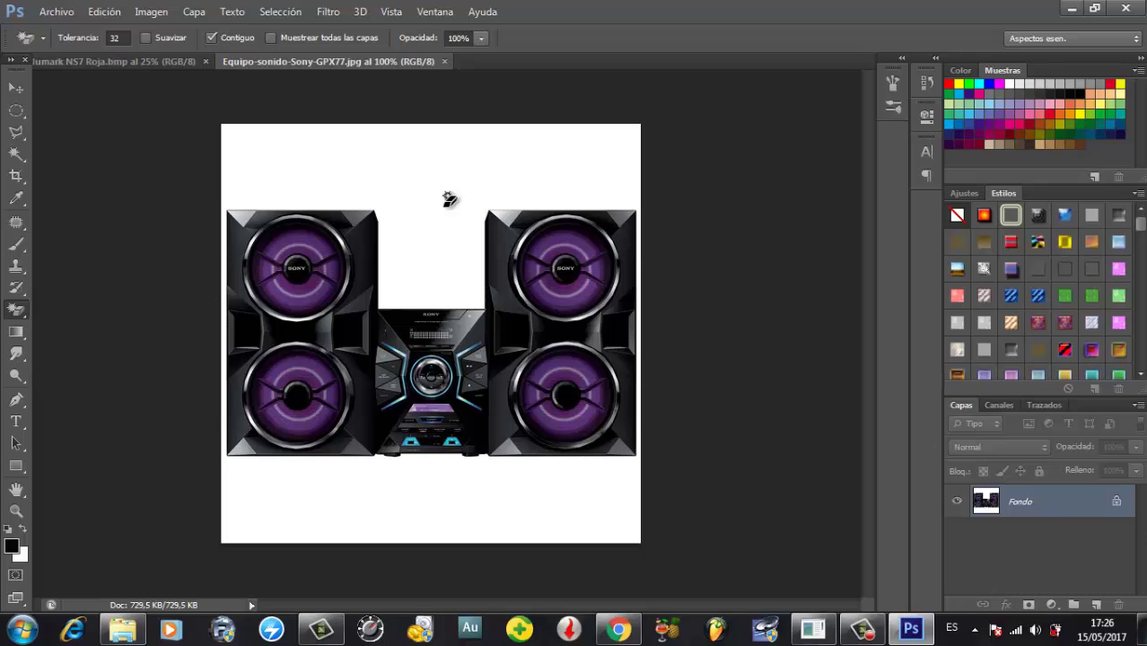
{"action": "left_click", "coordinate": [455, 177]}
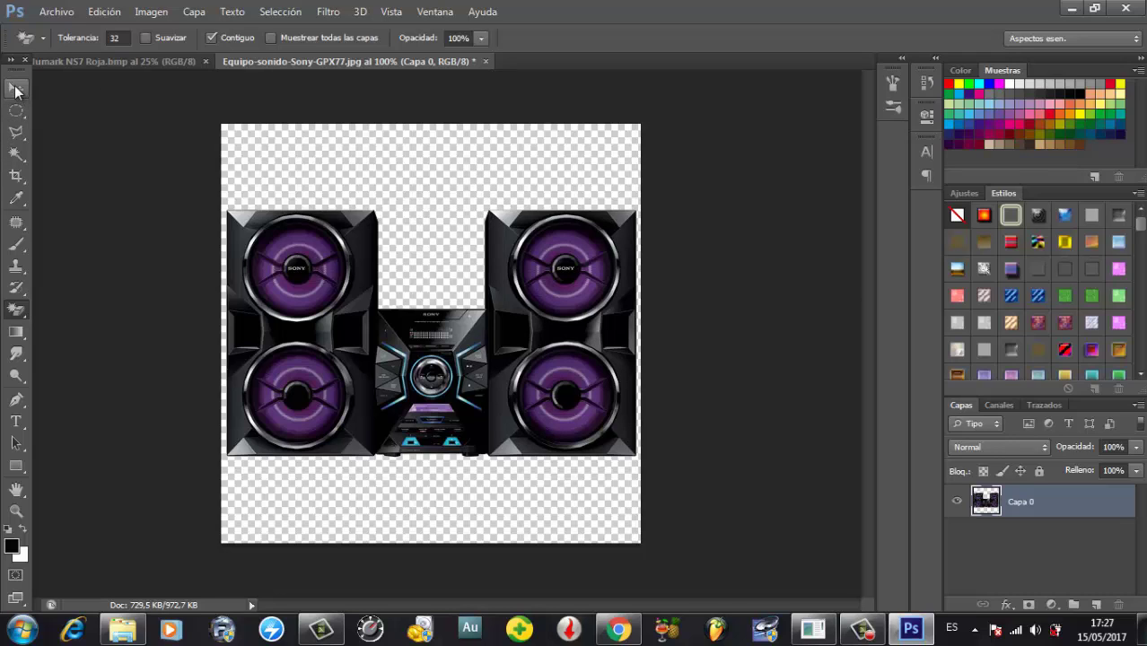
- Copy the cut-out stereo into JDB Numark NS7 Roja.bmp just below the mixer, and compare its layer selection with the Fondo layer
{"action": "left_click", "coordinate": [26, 90]}
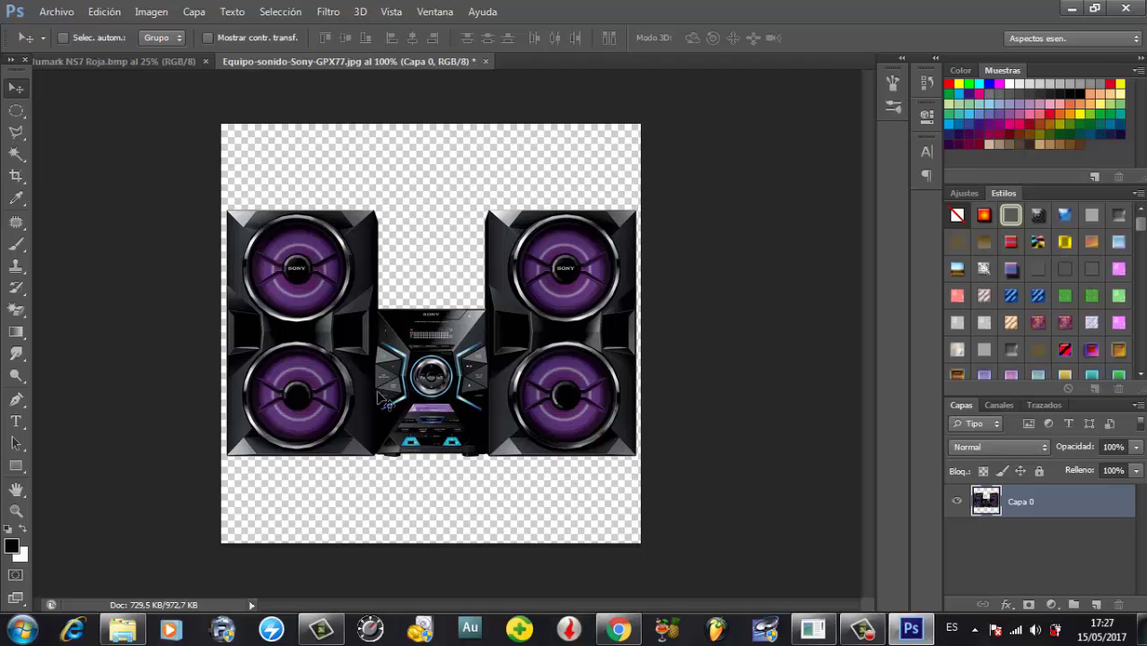
{"action": "left_click_drag", "start_coordinate": [527, 398], "coordinate": [549, 314]}
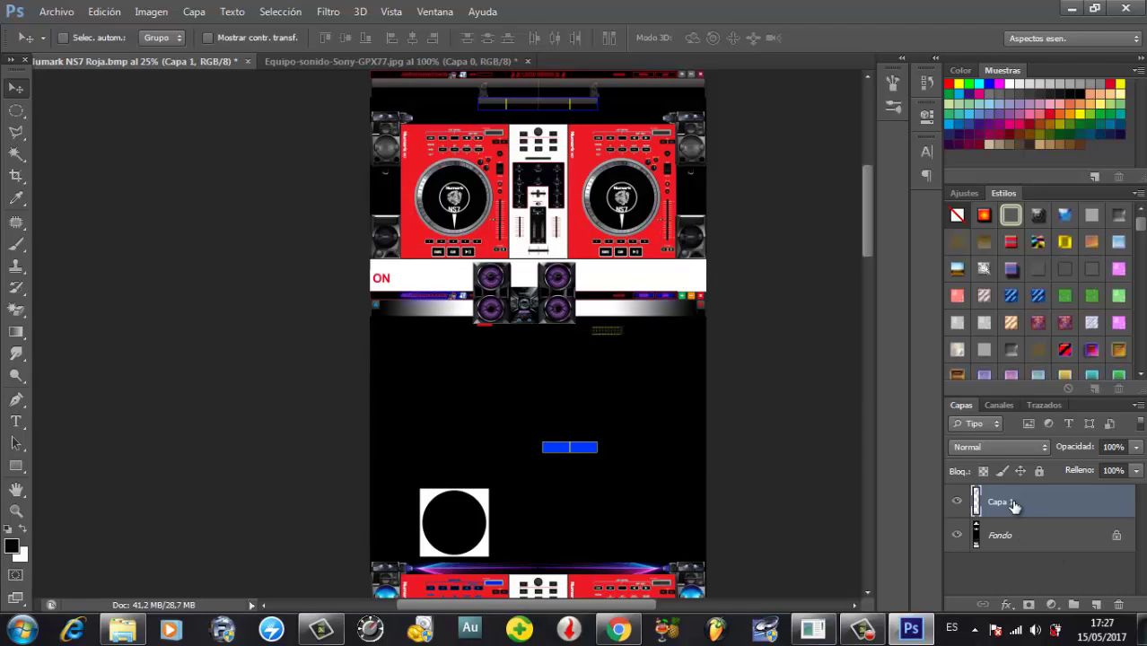
{"action": "left_click", "coordinate": [1037, 536]}
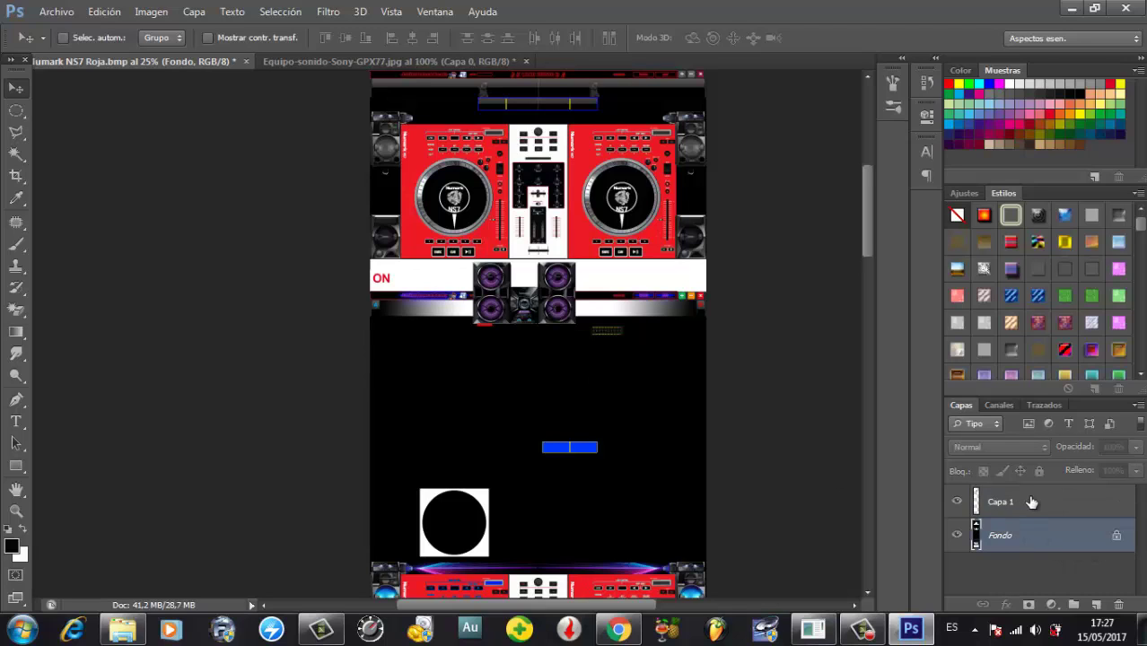
{"action": "left_click", "coordinate": [1032, 505]}
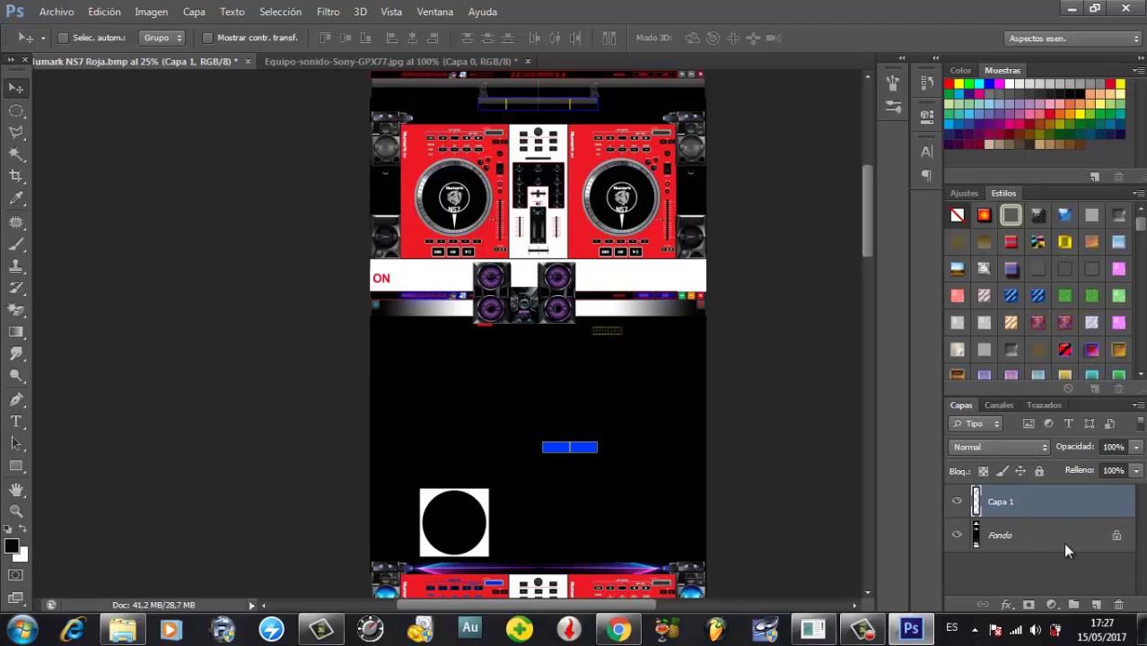
{"action": "left_click", "coordinate": [1035, 537]}
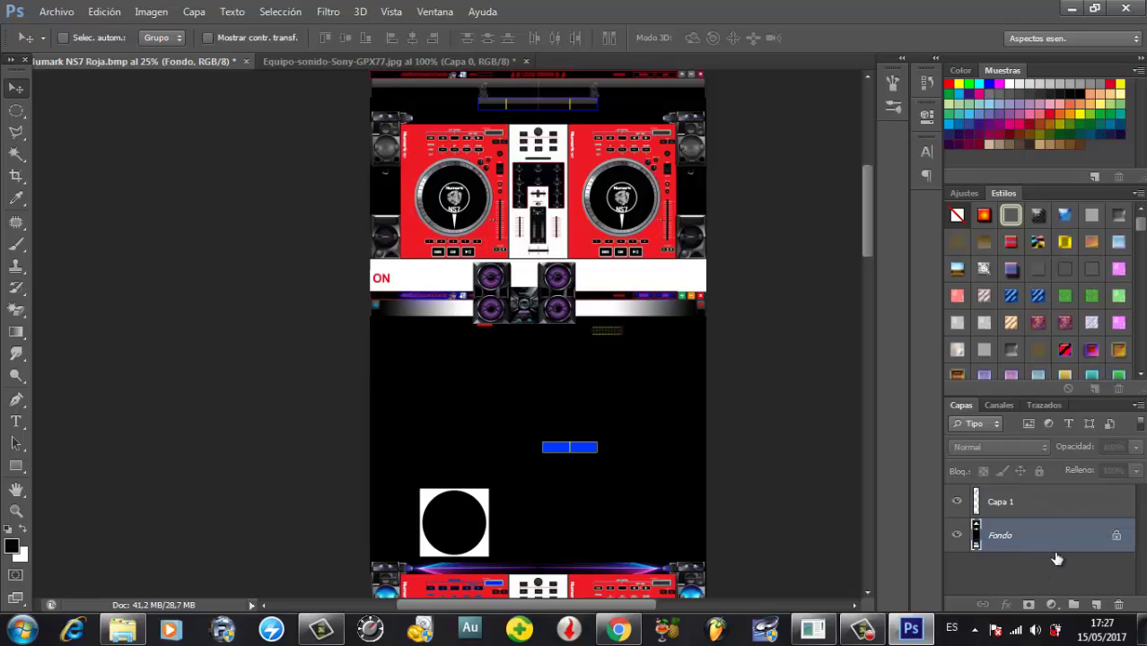
{"action": "left_click", "coordinate": [1039, 513]}
{"action": "left_click", "coordinate": [1029, 538]}
{"action": "left_click", "coordinate": [1023, 511]}
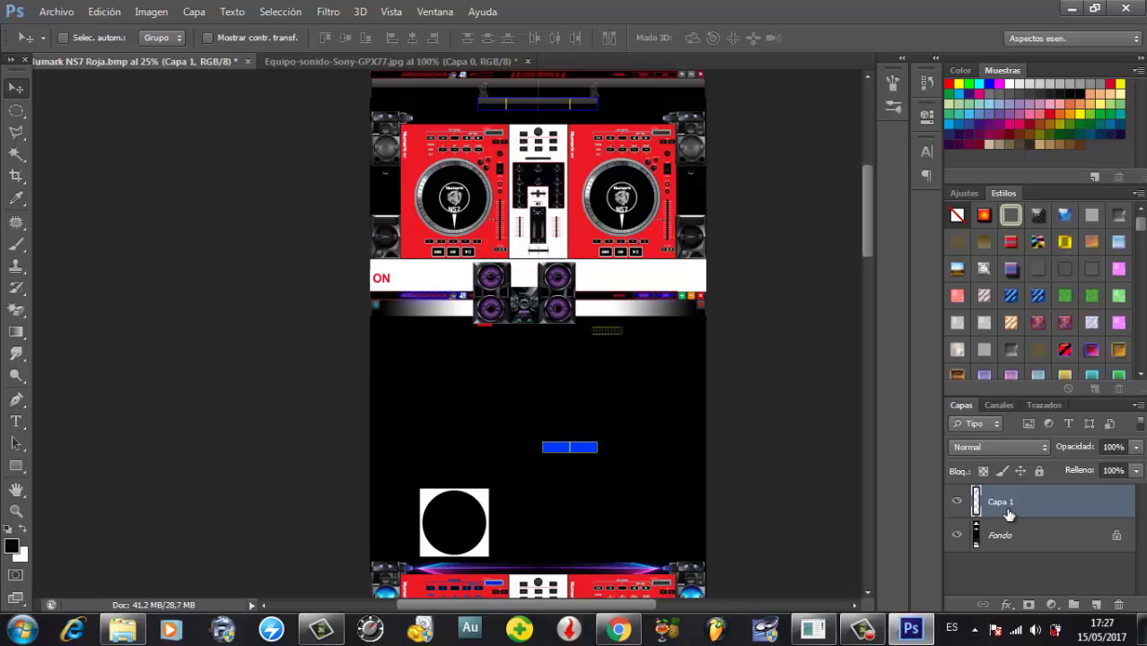
- Delete the stereo layer Capa 1 from the skin and close Equipo-sonido-Sony-GPX77.jpg without saving changes
{"action": "right_click", "coordinate": [1031, 505]}
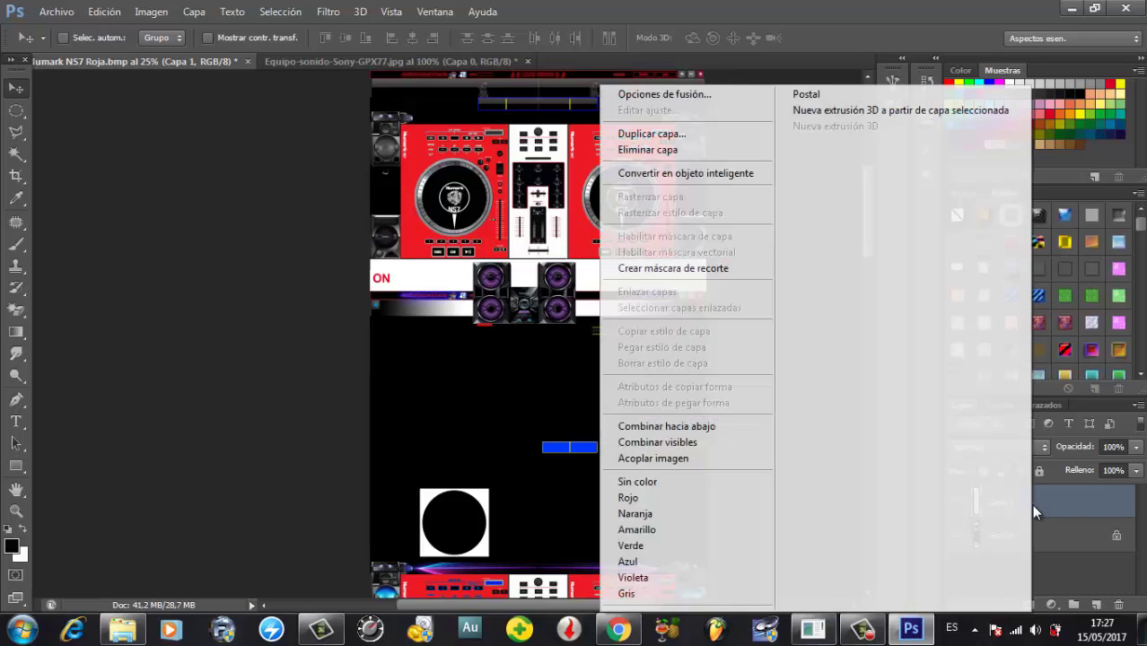
{"action": "left_click", "coordinate": [660, 149]}
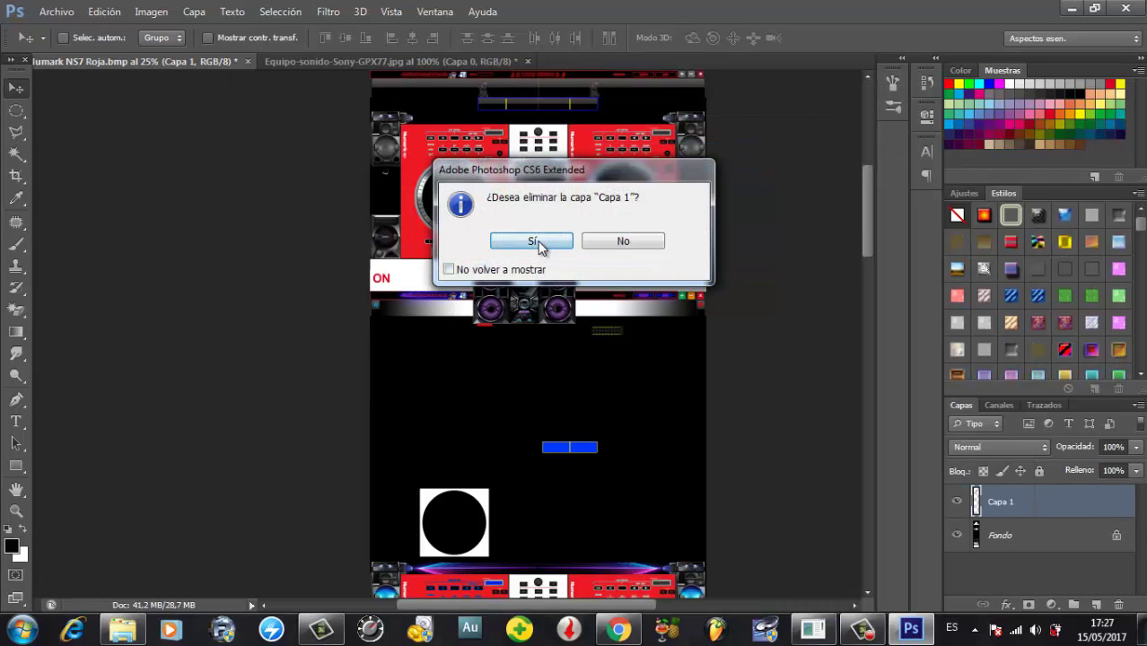
{"action": "left_click", "coordinate": [539, 248]}
{"action": "left_click", "coordinate": [499, 61]}
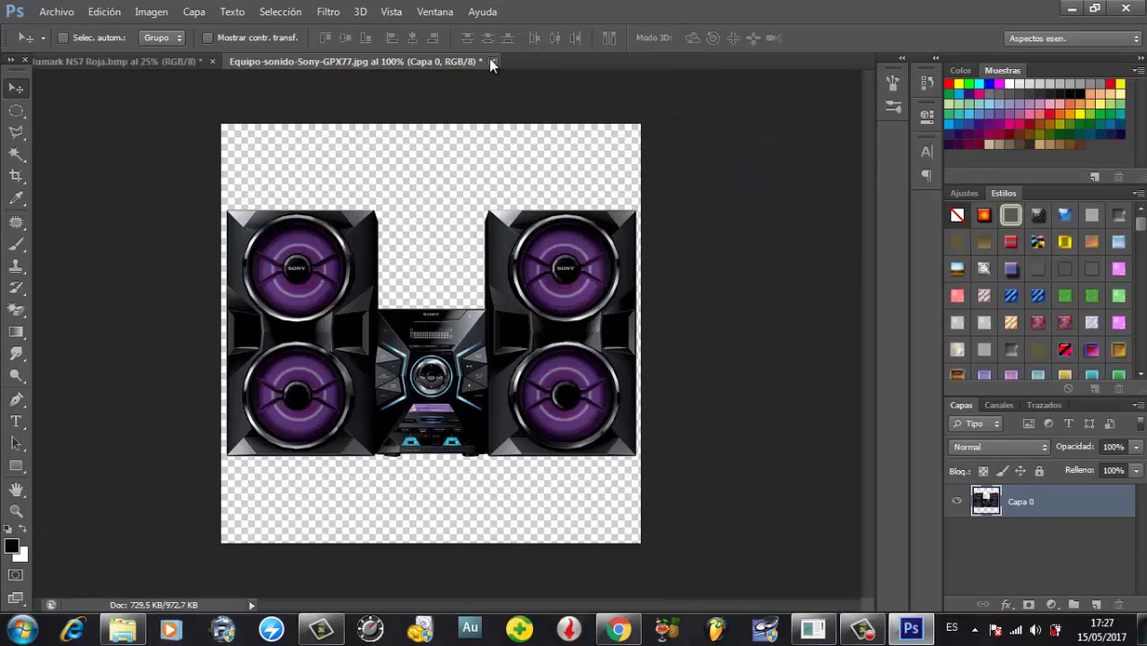
{"action": "left_click", "coordinate": [492, 61]}
{"action": "left_click", "coordinate": [628, 247]}
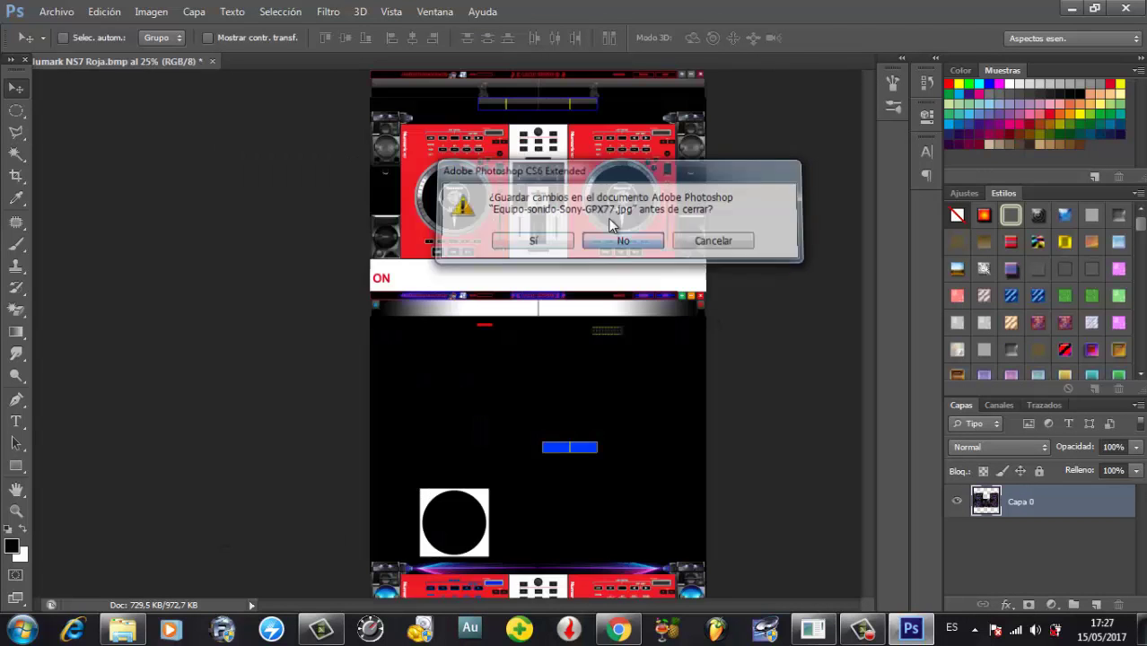
- Open the speaker image Sin título-1 from the Imágenes library
{"action": "left_click", "coordinate": [52, 13]}
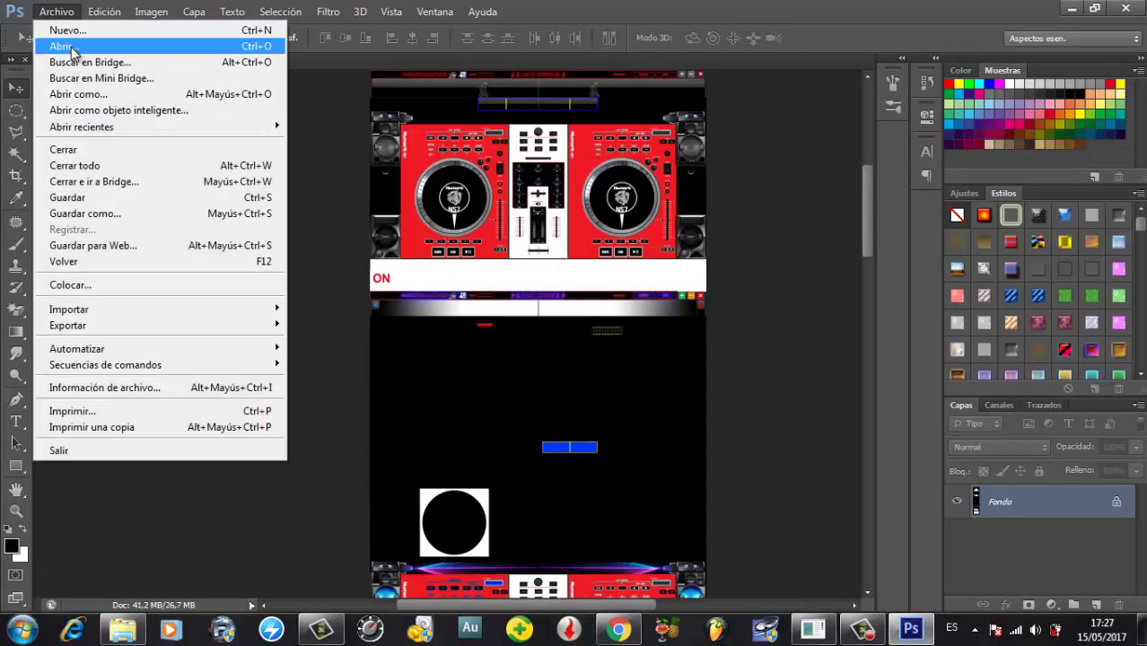
{"action": "left_click", "coordinate": [73, 49]}
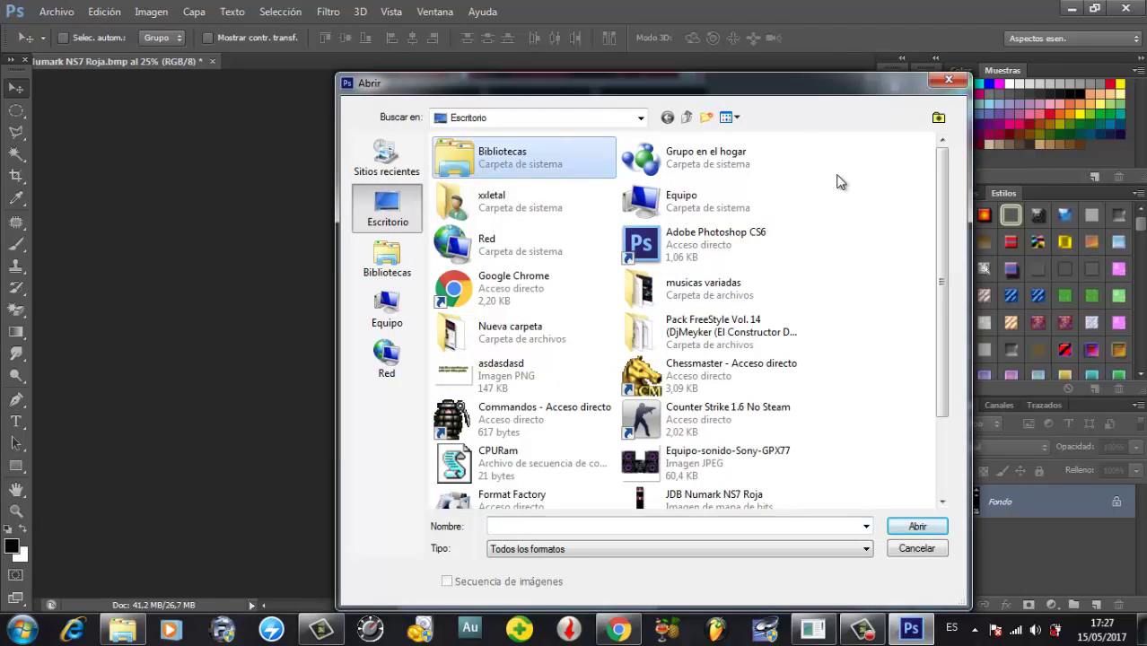
{"action": "double_click", "coordinate": [529, 166]}
{"action": "double_click", "coordinate": [724, 172]}
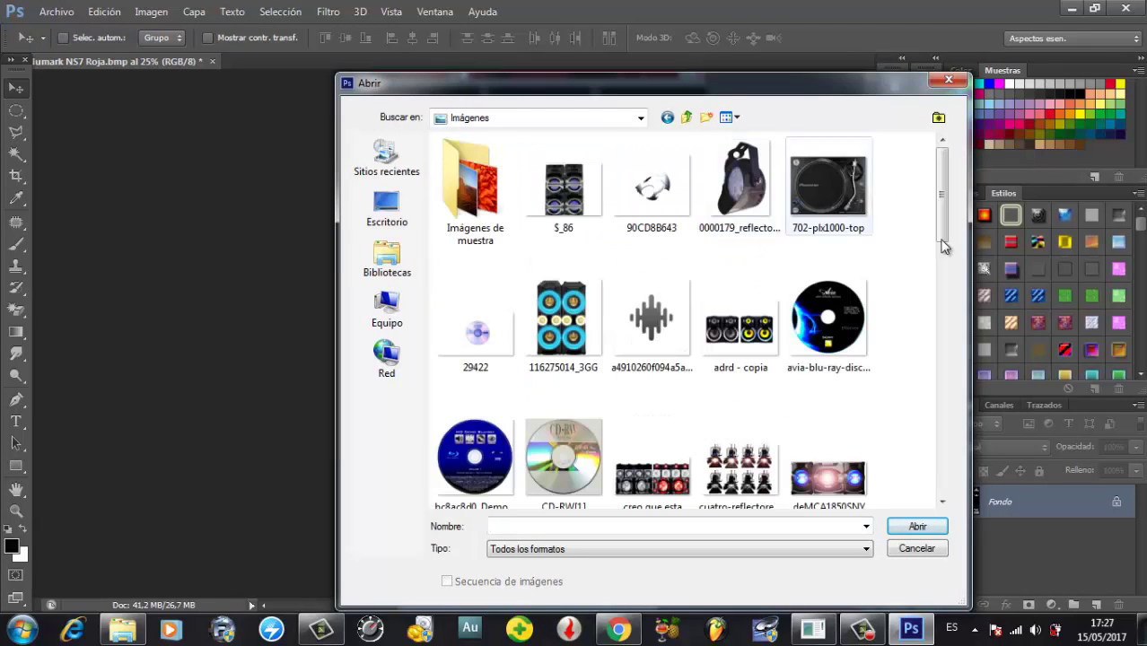
{"action": "left_click_drag", "start_coordinate": [942, 191], "coordinate": [957, 451]}
{"action": "left_click", "coordinate": [651, 328]}
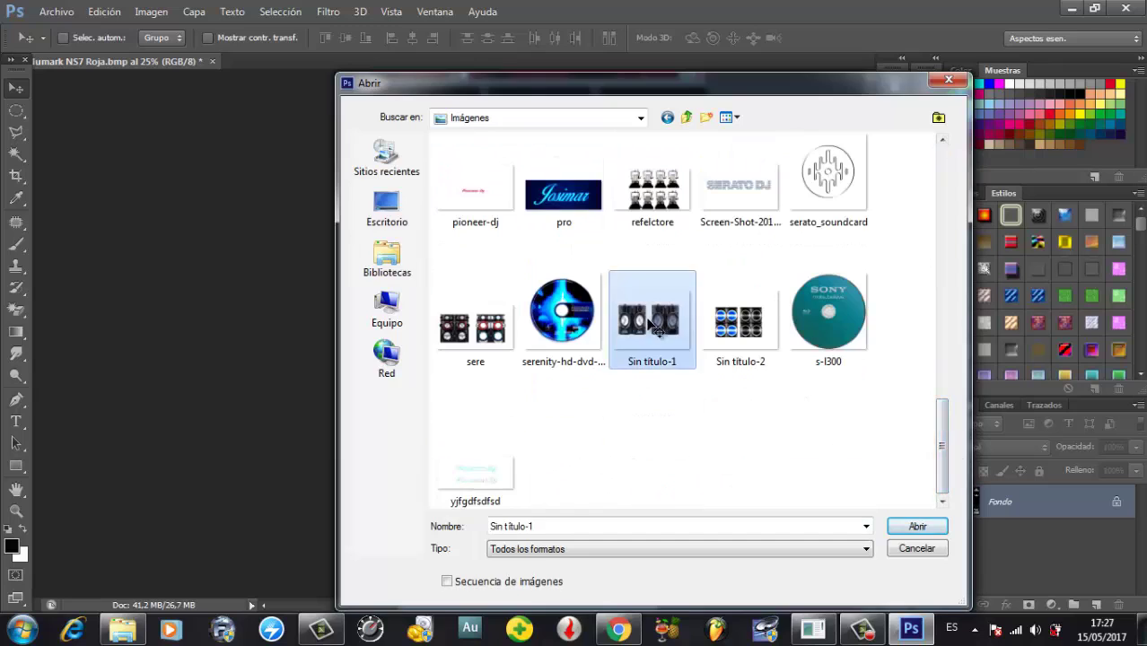
{"action": "double_click", "coordinate": [651, 327]}
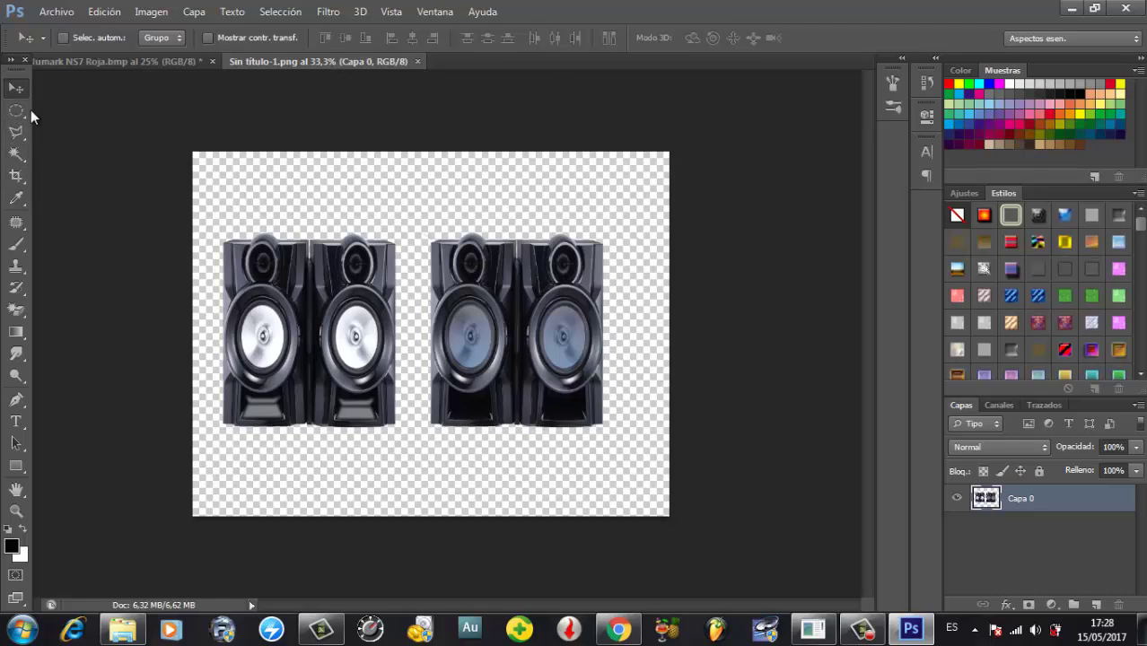
- Erase the pair of speakers with blue-grey cones using the Eraser, enlarging its brush to 178 px
{"action": "left_click", "coordinate": [16, 309]}
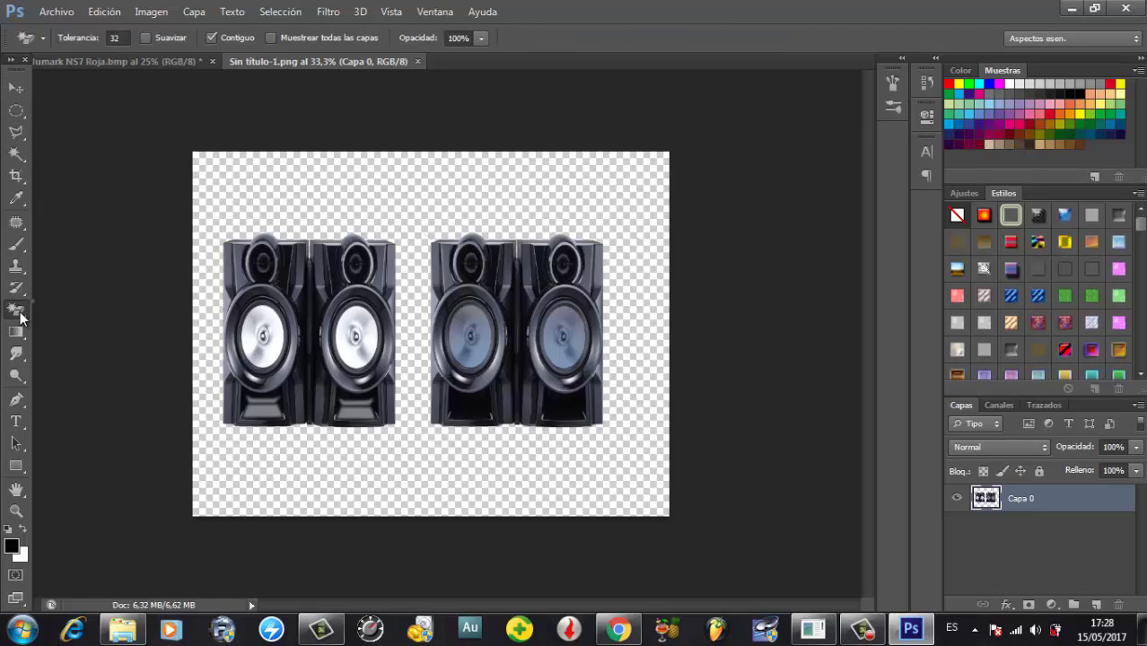
{"action": "left_click", "coordinate": [81, 306]}
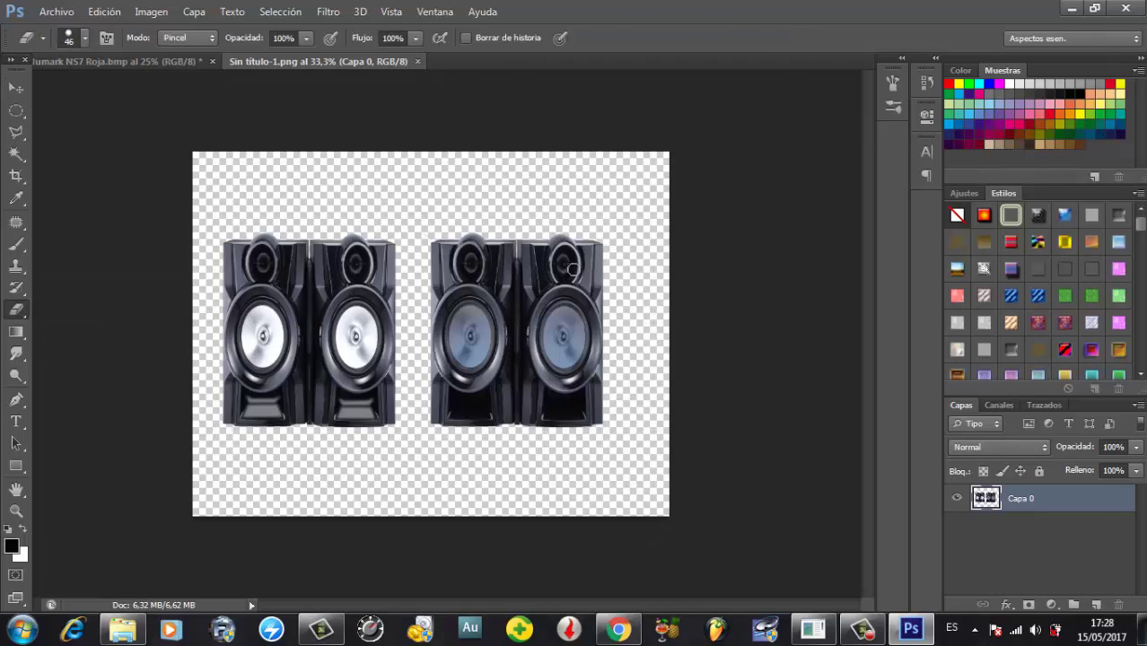
{"action": "mouse_move", "coordinate": [572, 270]}
{"action": "left_mouse_down"}
{"action": "mouse_move", "coordinate": [614, 237]}
{"action": "mouse_move", "coordinate": [538, 306]}
{"action": "mouse_move", "coordinate": [498, 270]}
{"action": "mouse_move", "coordinate": [535, 239]}
{"action": "mouse_move", "coordinate": [476, 276]}
{"action": "mouse_move", "coordinate": [484, 230]}
{"action": "mouse_move", "coordinate": [516, 266]}
{"action": "left_mouse_up"}
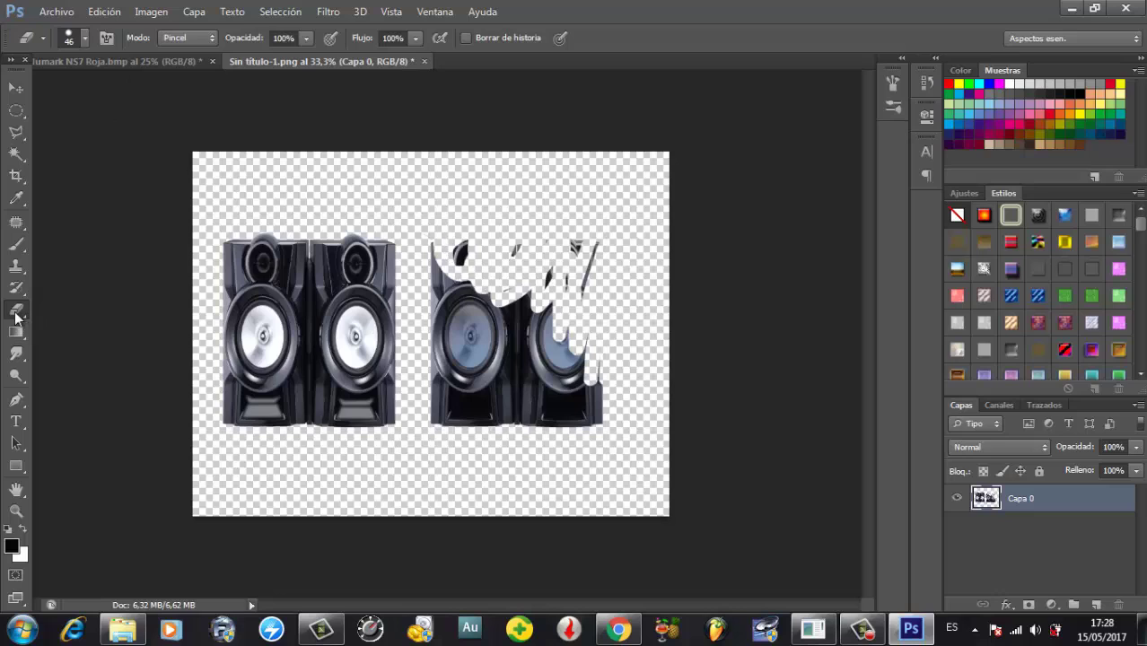
{"action": "left_click", "coordinate": [83, 37]}
{"action": "left_click_drag", "start_coordinate": [60, 94], "coordinate": [101, 85]}
{"action": "mouse_move", "coordinate": [529, 287]}
{"action": "left_mouse_down"}
{"action": "mouse_move", "coordinate": [568, 306]}
{"action": "mouse_move", "coordinate": [582, 332]}
{"action": "mouse_move", "coordinate": [510, 275]}
{"action": "mouse_move", "coordinate": [487, 231]}
{"action": "mouse_move", "coordinate": [458, 227]}
{"action": "mouse_move", "coordinate": [457, 343]}
{"action": "mouse_move", "coordinate": [501, 424]}
{"action": "mouse_move", "coordinate": [608, 360]}
{"action": "mouse_move", "coordinate": [570, 426]}
{"action": "mouse_move", "coordinate": [550, 333]}
{"action": "mouse_move", "coordinate": [499, 376]}
{"action": "mouse_move", "coordinate": [469, 379]}
{"action": "mouse_move", "coordinate": [462, 344]}
{"action": "mouse_move", "coordinate": [440, 343]}
{"action": "mouse_move", "coordinate": [428, 413]}
{"action": "mouse_move", "coordinate": [453, 436]}
{"action": "left_mouse_up"}
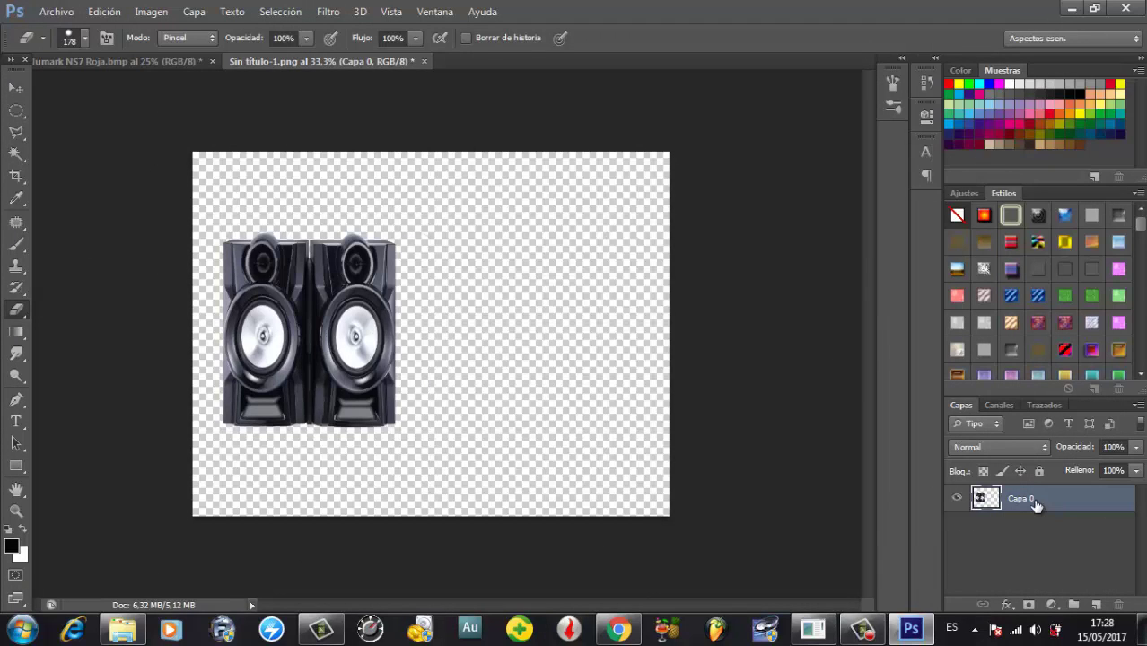
- Duplicate the Capa 0 speaker layer and move the copy into the empty right half of the canvas
{"action": "key", "text": "ctrl+j"}
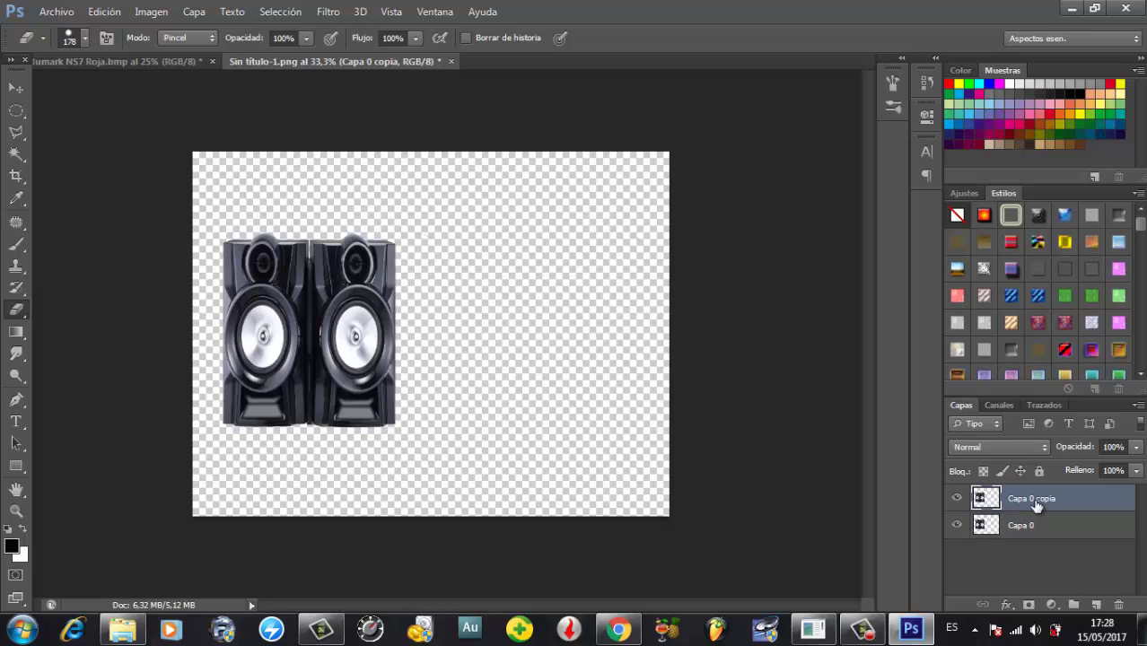
{"action": "left_click", "coordinate": [15, 87]}
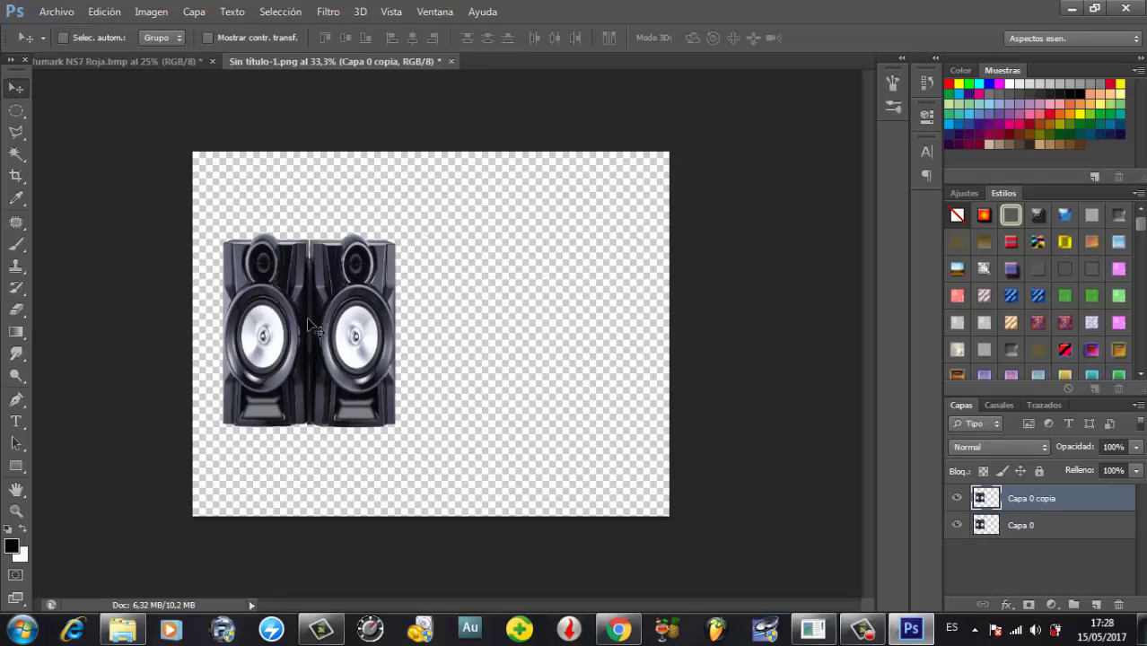
{"action": "left_click_drag", "start_coordinate": [308, 323], "coordinate": [505, 341]}
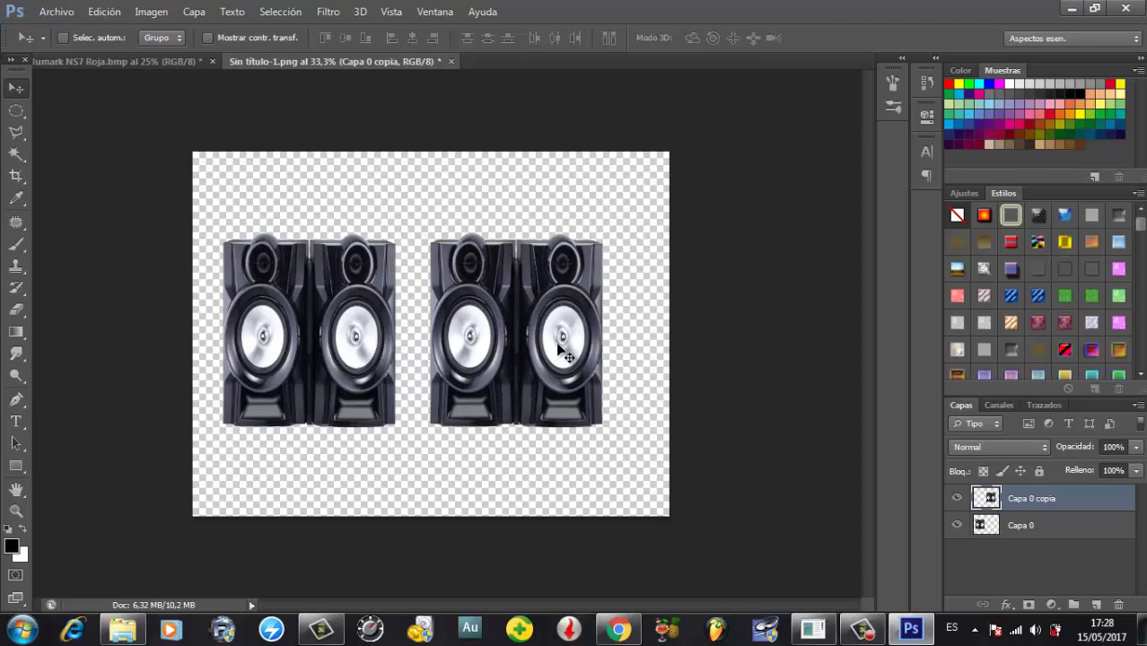
- Draw an elliptical selection around the silver cone of the left speaker in the Capa 0 copia pair
{"action": "left_click", "coordinate": [15, 110]}
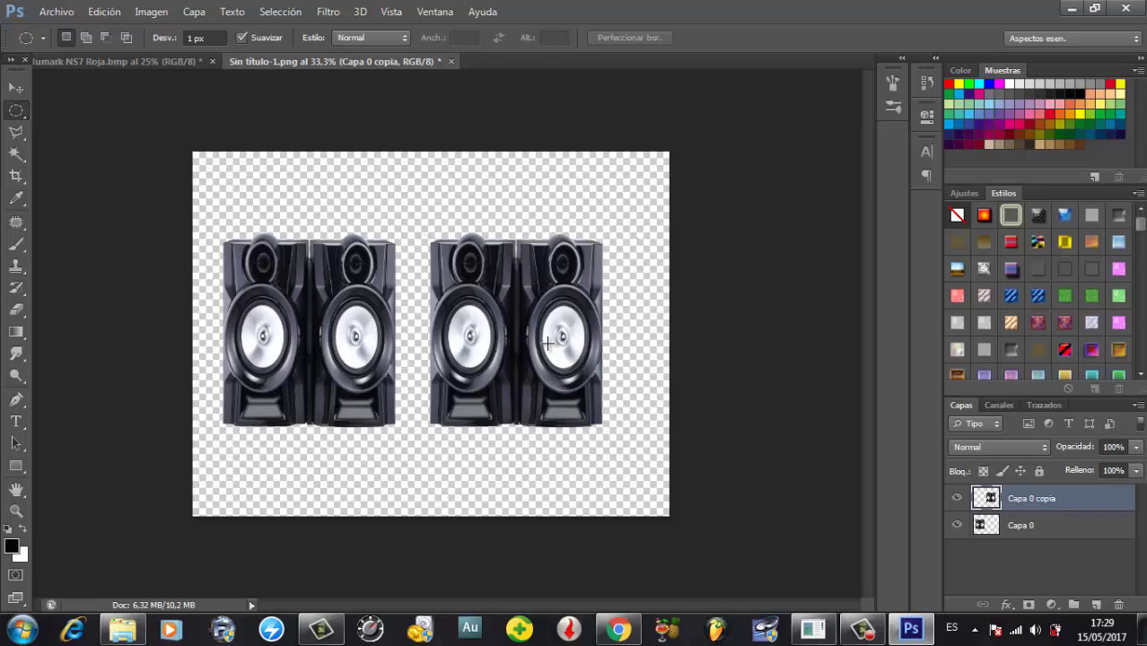
{"action": "left_click", "coordinate": [14, 113]}
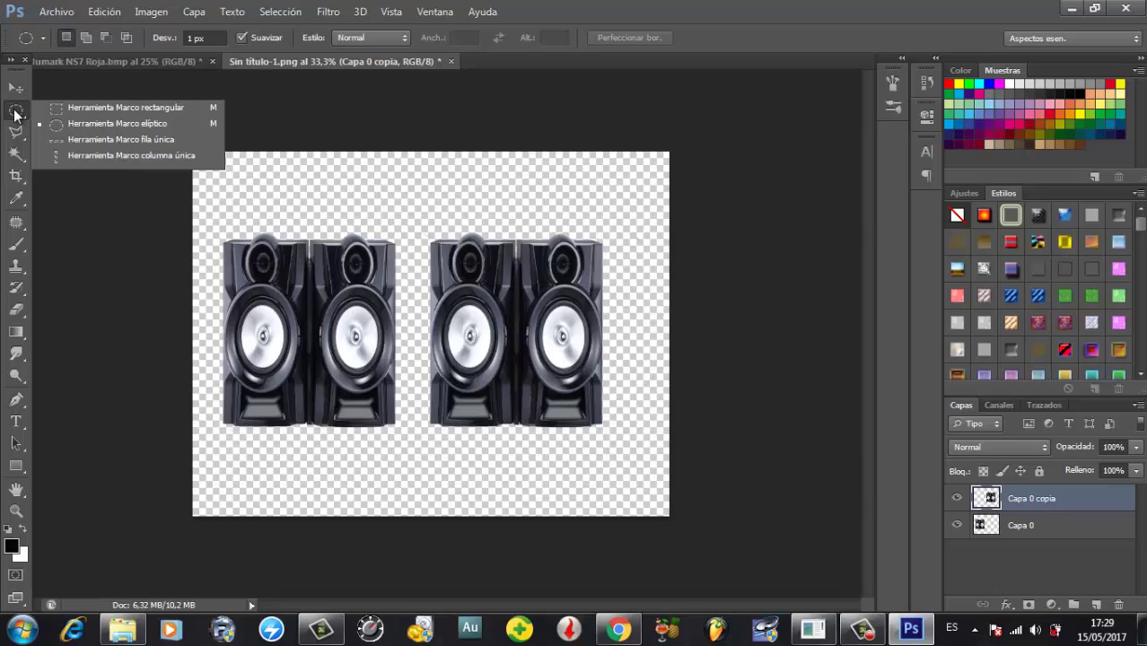
{"action": "left_click", "coordinate": [114, 122]}
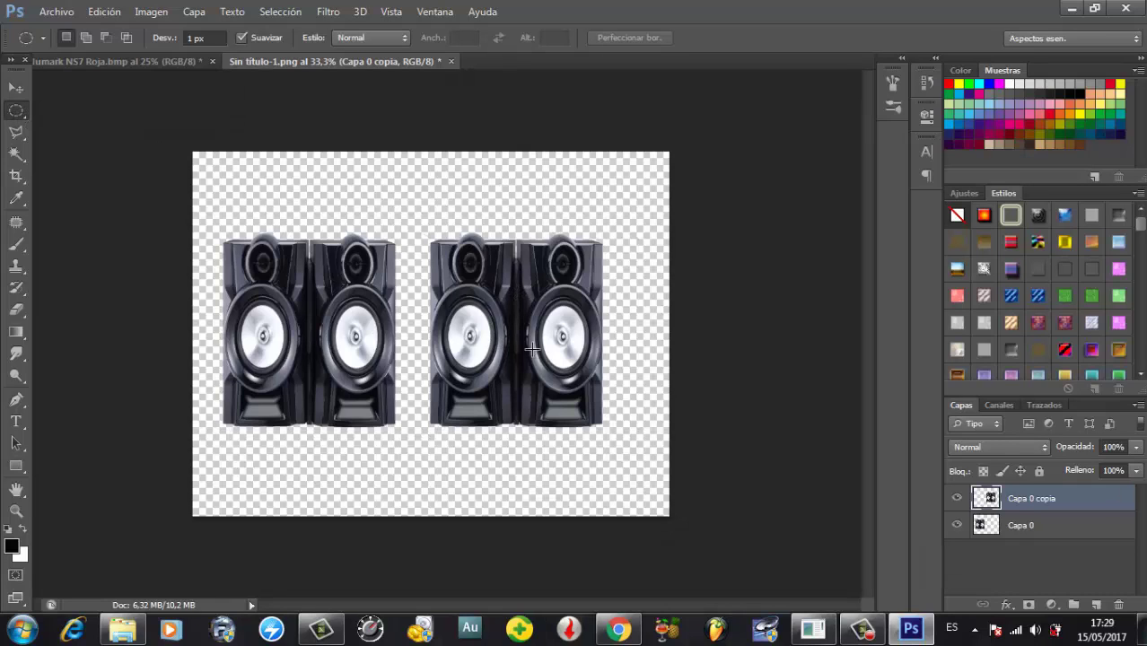
{"action": "left_click", "coordinate": [958, 499]}
{"action": "left_click", "coordinate": [957, 500]}
{"action": "left_click", "coordinate": [958, 501]}
{"action": "left_click", "coordinate": [958, 499]}
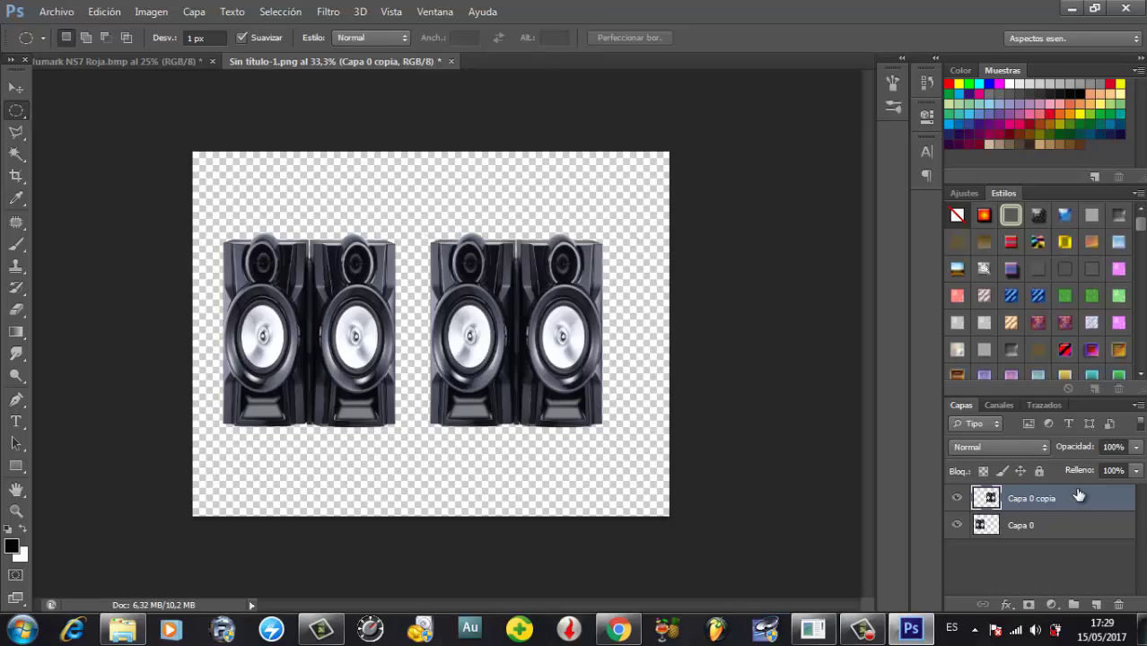
{"action": "left_click", "coordinate": [957, 500]}
{"action": "left_click", "coordinate": [956, 500]}
{"action": "key", "text": "ctrl+plus"}
{"action": "key", "text": "ctrl+plus"}
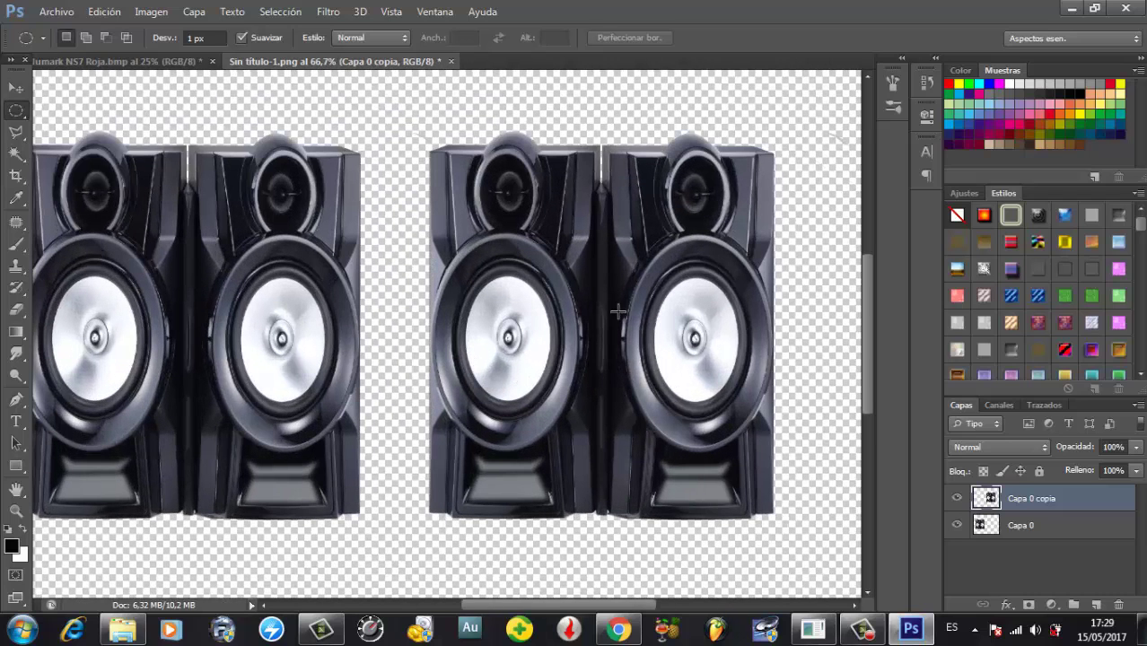
{"action": "left_click_drag", "start_coordinate": [560, 270], "coordinate": [466, 411]}
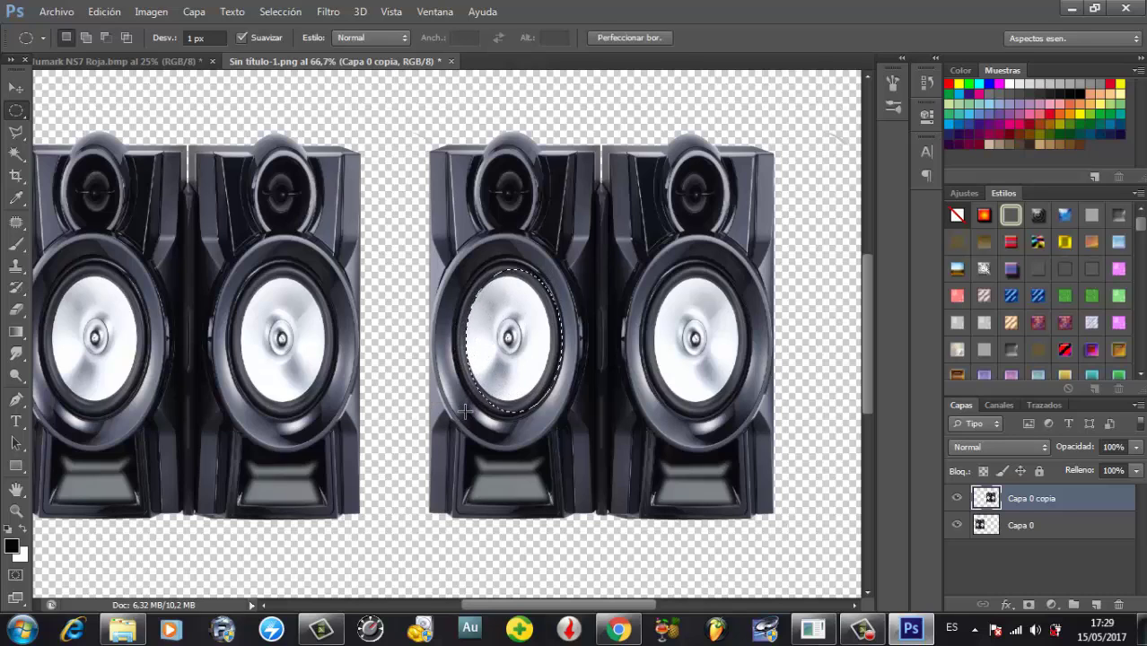
- Transform the elliptical selection to 87.71% width and 85.88% height so it fits the silver cone's edge
{"action": "left_click", "coordinate": [277, 13]}
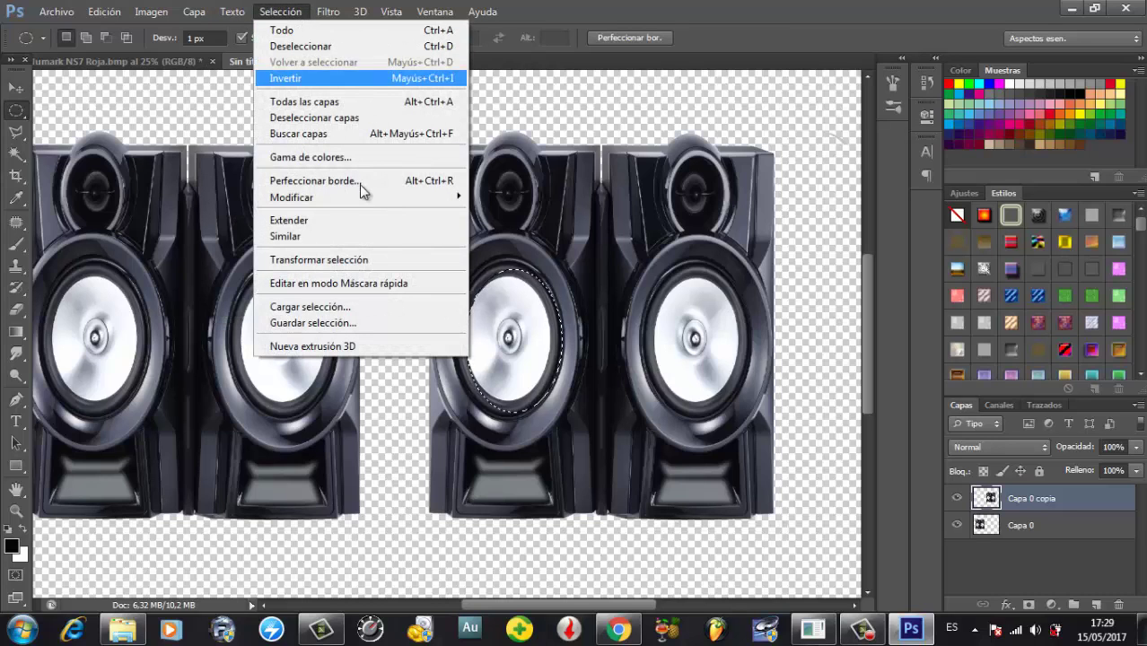
{"action": "left_click", "coordinate": [360, 260]}
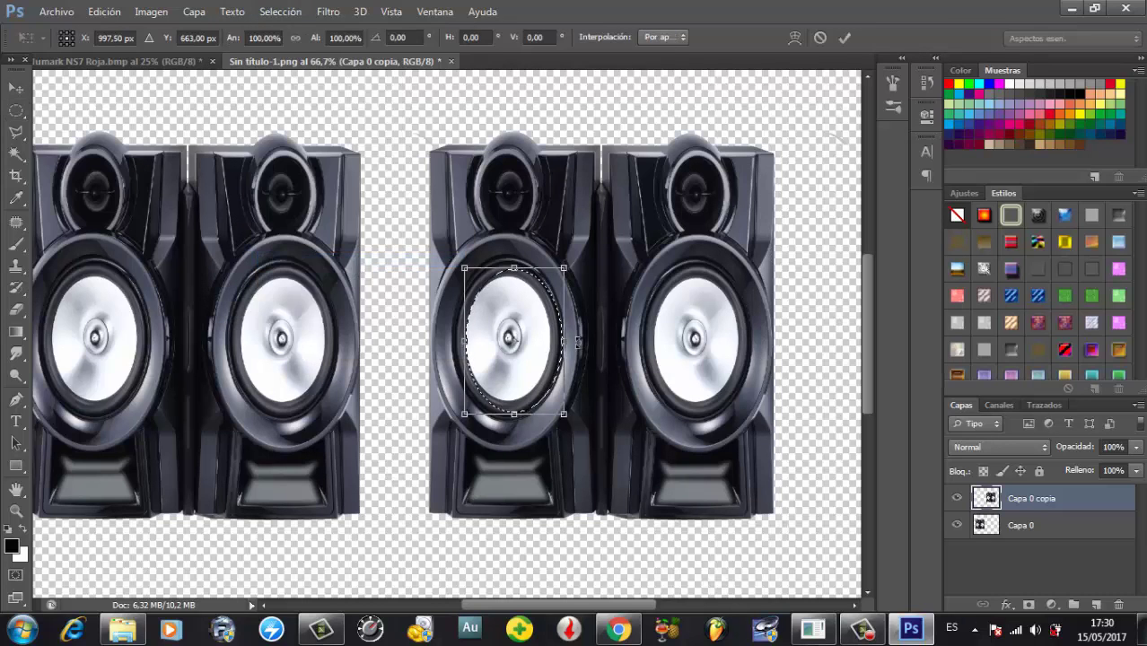
{"action": "left_click_drag", "start_coordinate": [567, 341], "coordinate": [553, 342]}
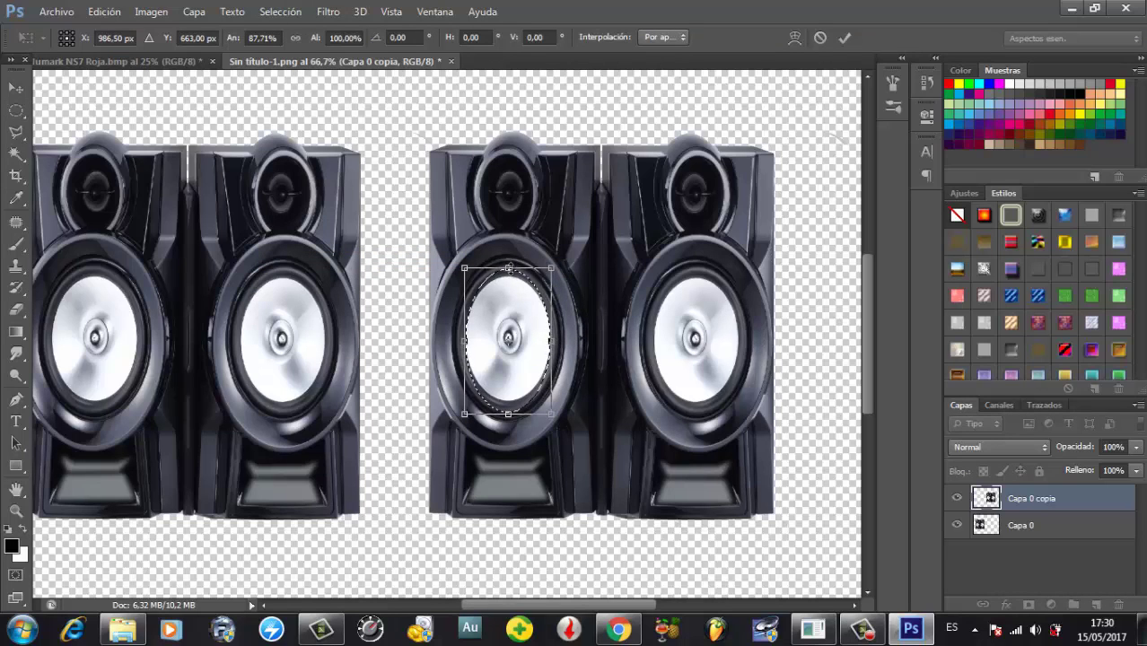
{"action": "left_click_drag", "start_coordinate": [509, 273], "coordinate": [509, 278]}
{"action": "left_click_drag", "start_coordinate": [509, 415], "coordinate": [509, 401]}
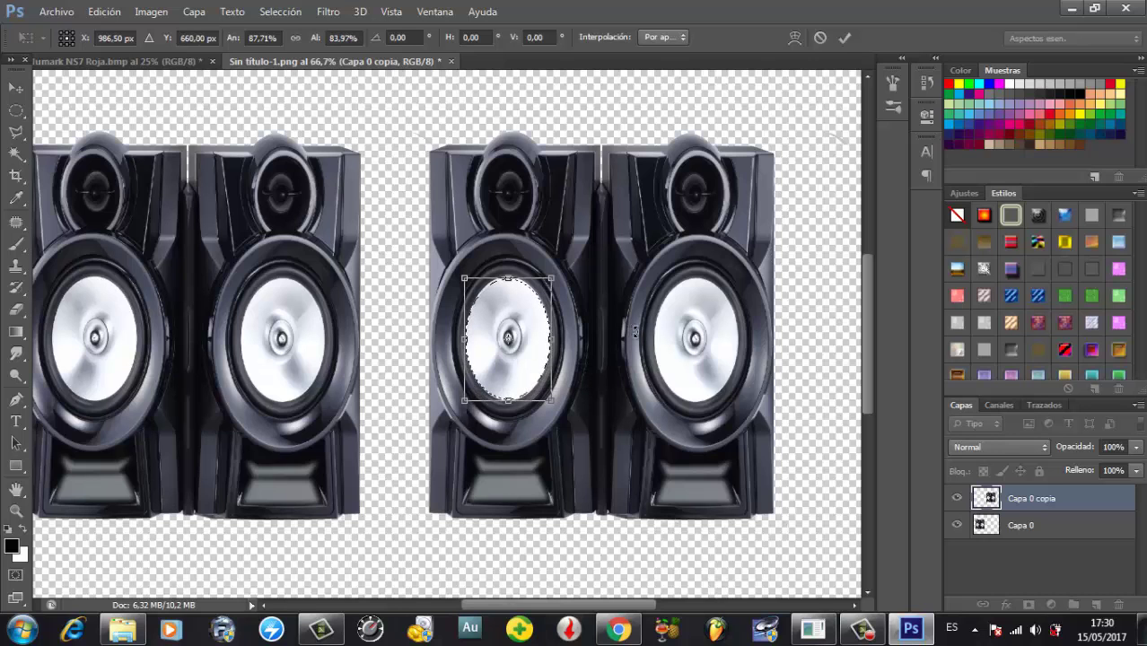
{"action": "key", "text": "ctrl+plus"}
{"action": "key", "text": "ctrl+plus"}
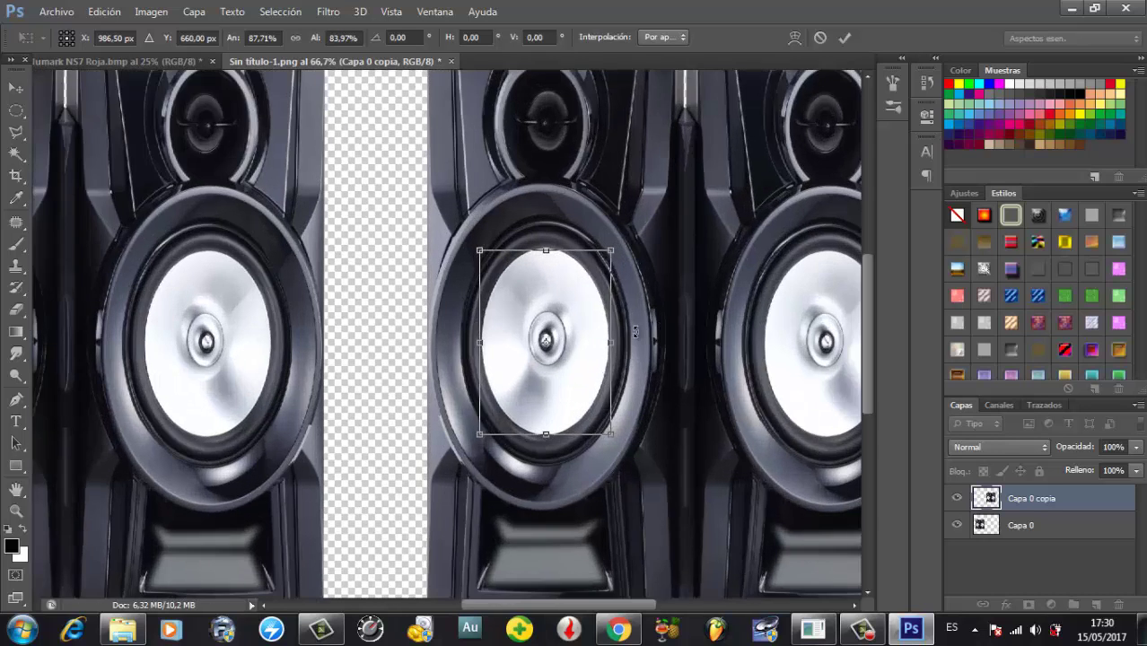
{"action": "left_click_drag", "start_coordinate": [660, 167], "coordinate": [662, 159]}
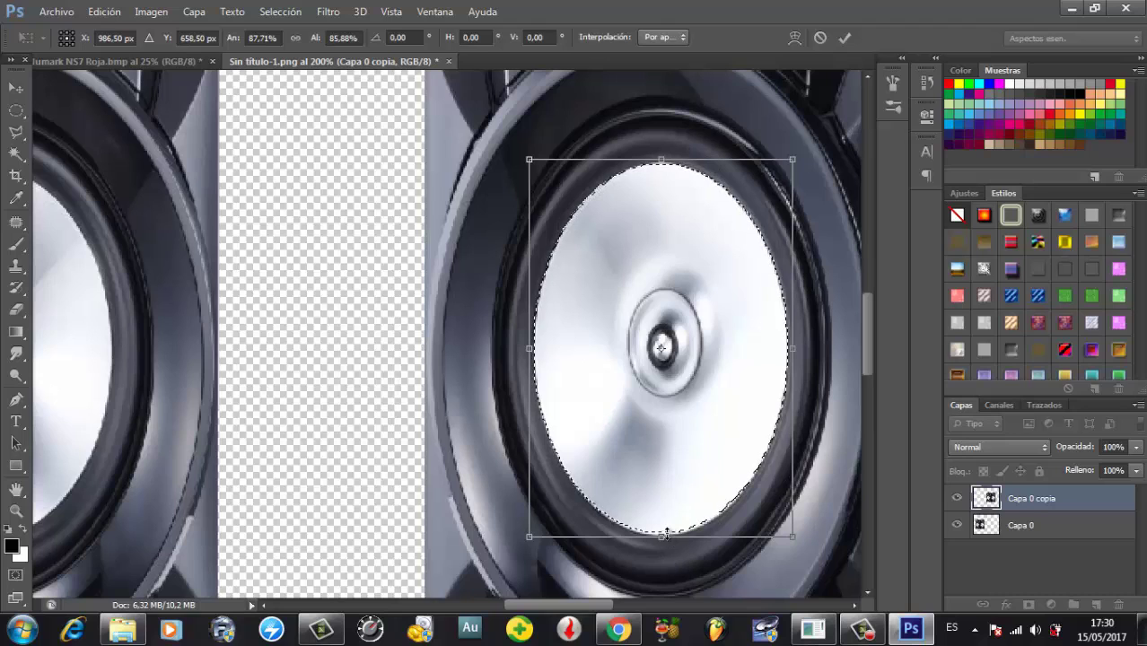
{"action": "left_click_drag", "start_coordinate": [659, 537], "coordinate": [663, 537]}
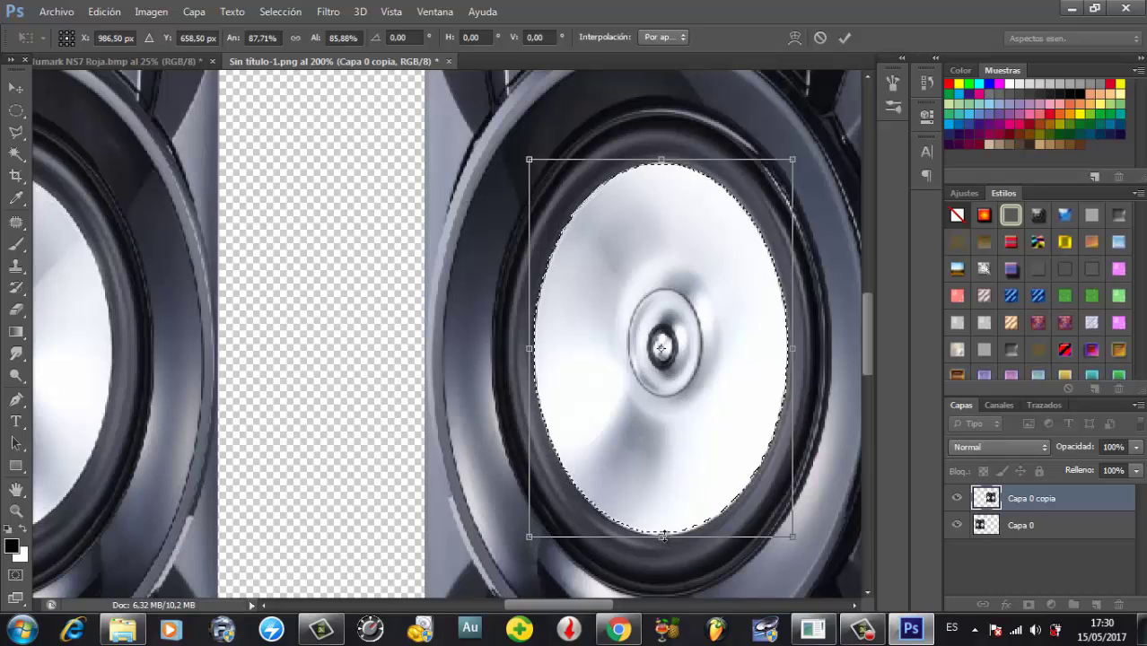
{"action": "key", "text": "Return"}
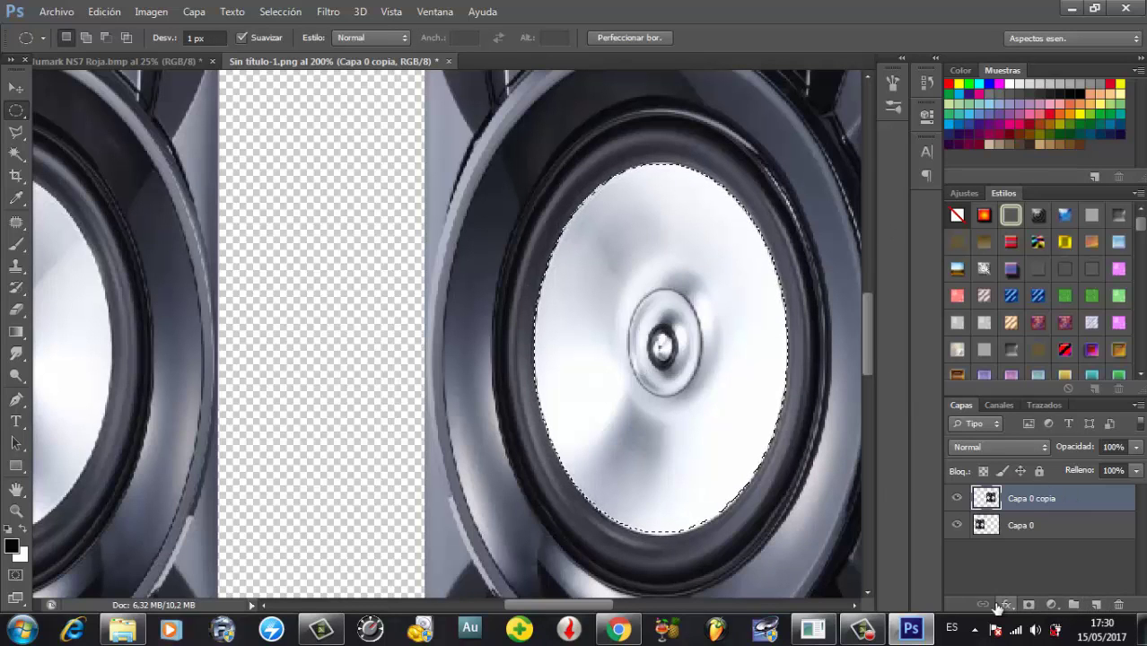
- Add a new empty layer above Capa 0 copia, leaving its layer style settings unchanged
{"action": "left_click", "coordinate": [1095, 606]}
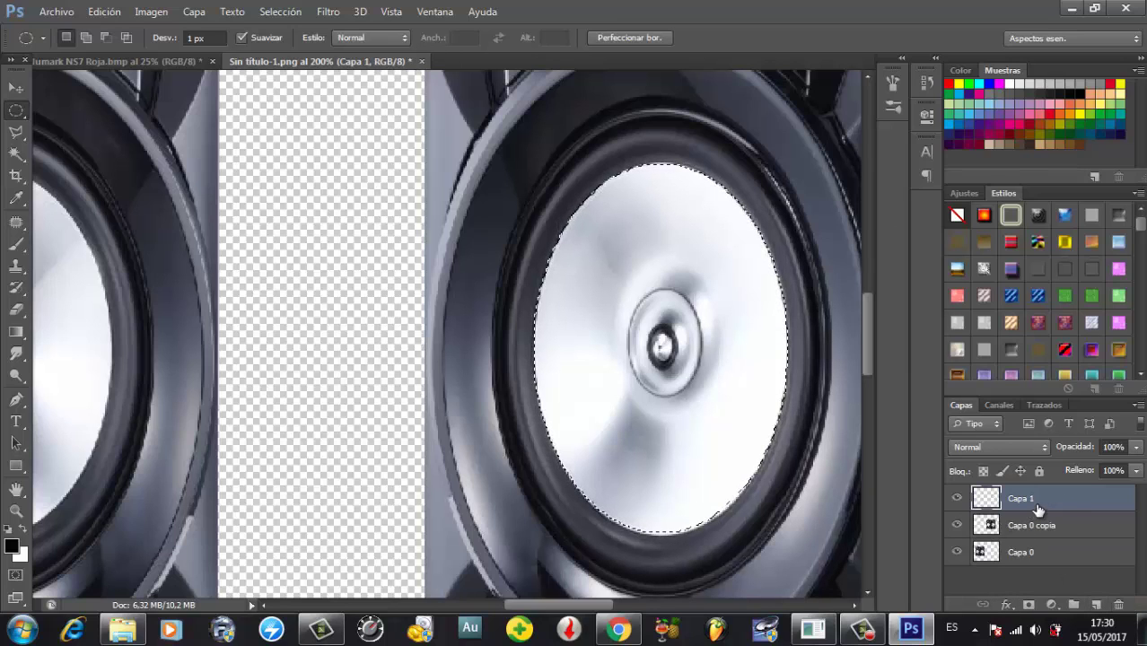
{"action": "double_click", "coordinate": [1076, 508]}
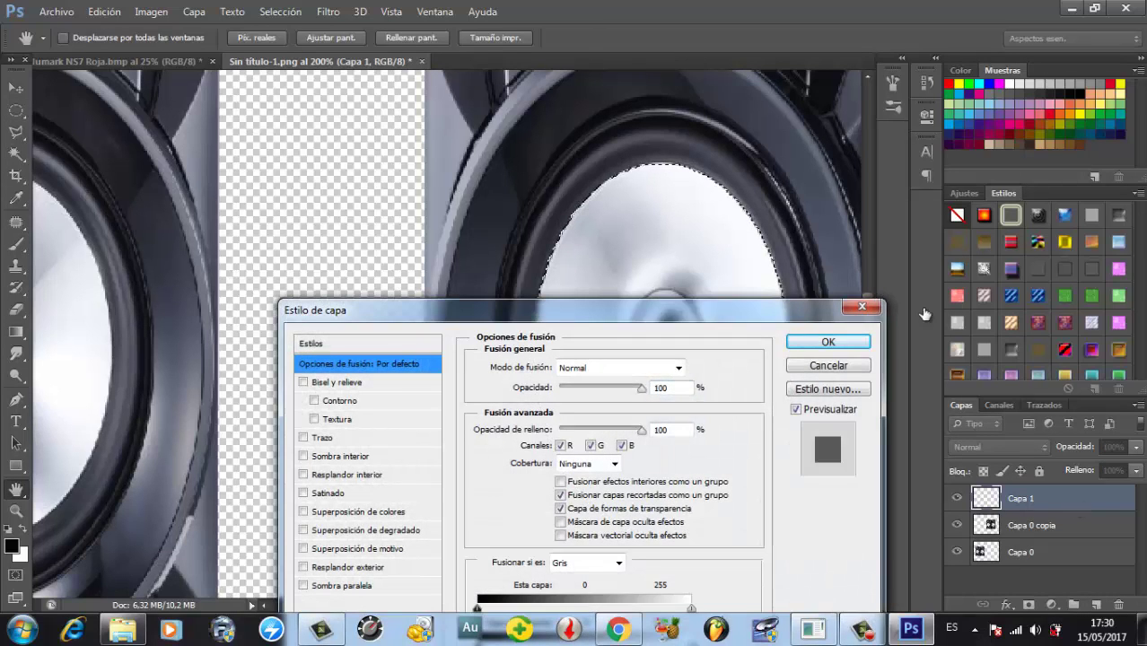
{"action": "left_click", "coordinate": [863, 310]}
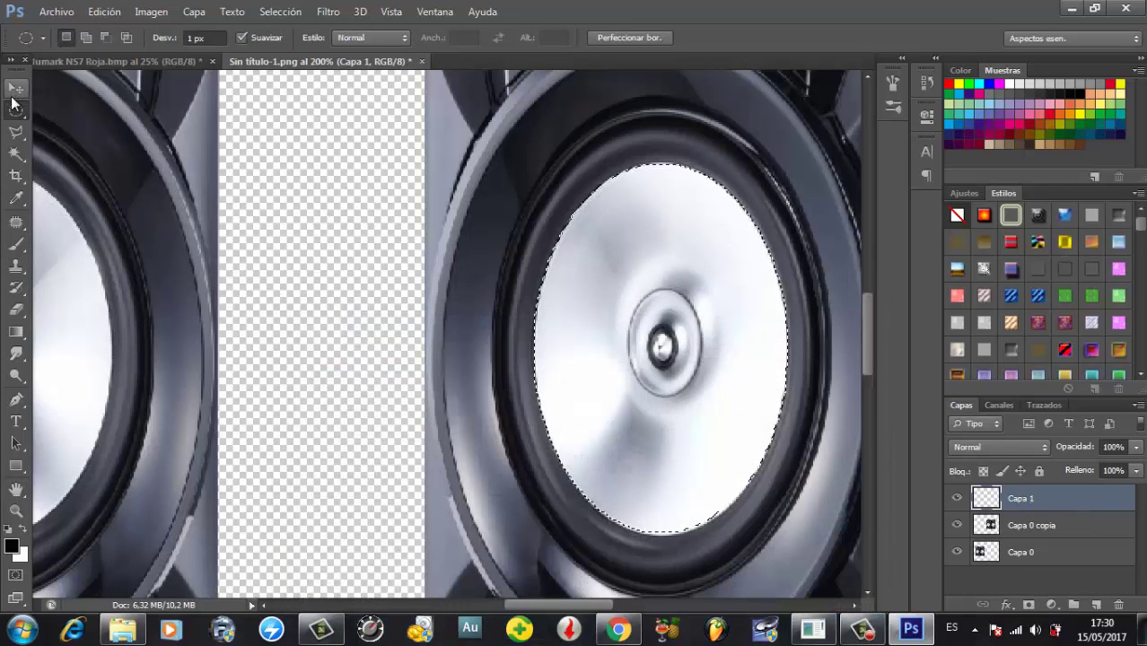
- Set the Gradient tool to the Negro, blanco preset in the gradient editor
{"action": "left_click", "coordinate": [17, 334]}
{"action": "left_click", "coordinate": [86, 38]}
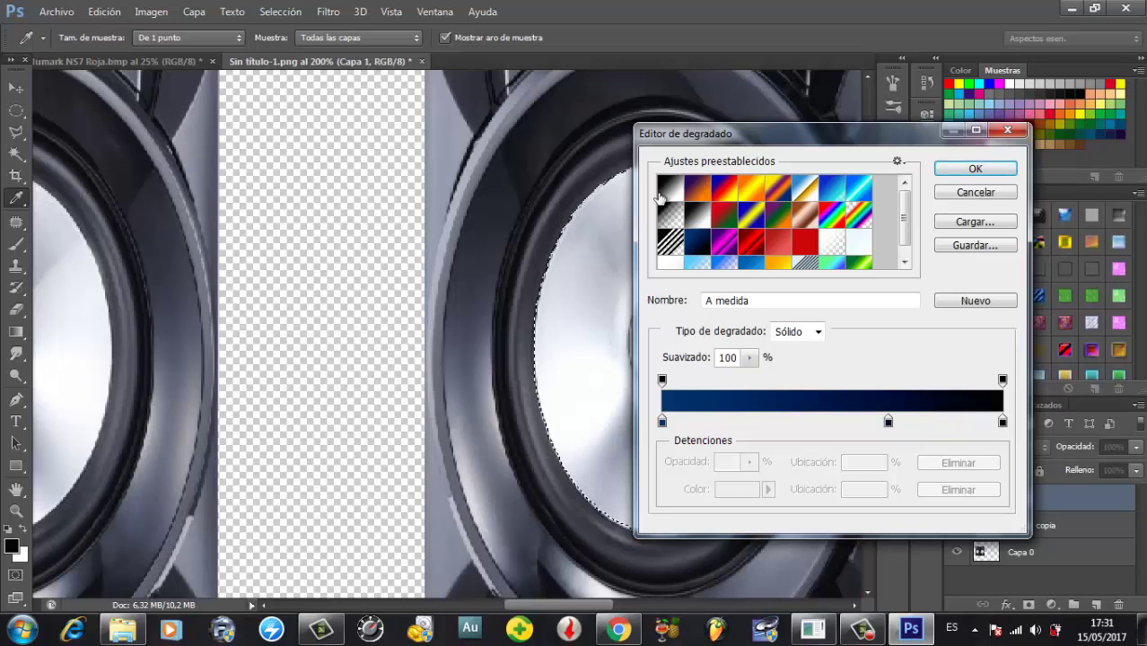
{"action": "left_click", "coordinate": [725, 192]}
{"action": "left_click", "coordinate": [751, 191]}
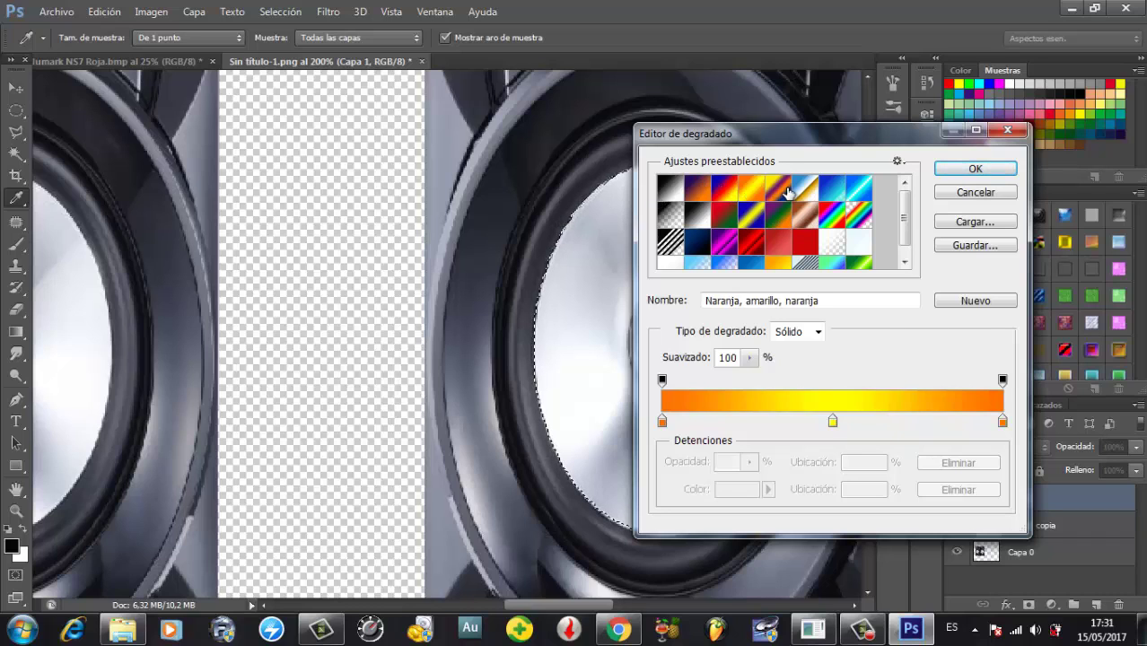
{"action": "left_click", "coordinate": [778, 191]}
{"action": "left_click", "coordinate": [805, 193]}
{"action": "left_click", "coordinate": [704, 240]}
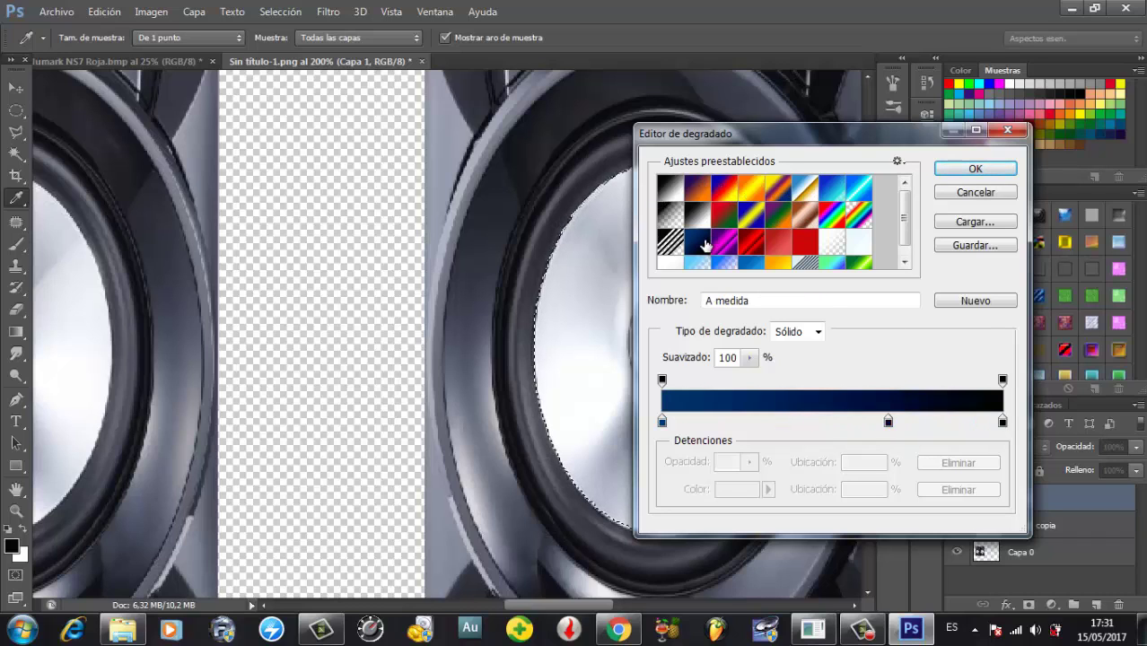
{"action": "double_click", "coordinate": [699, 244]}
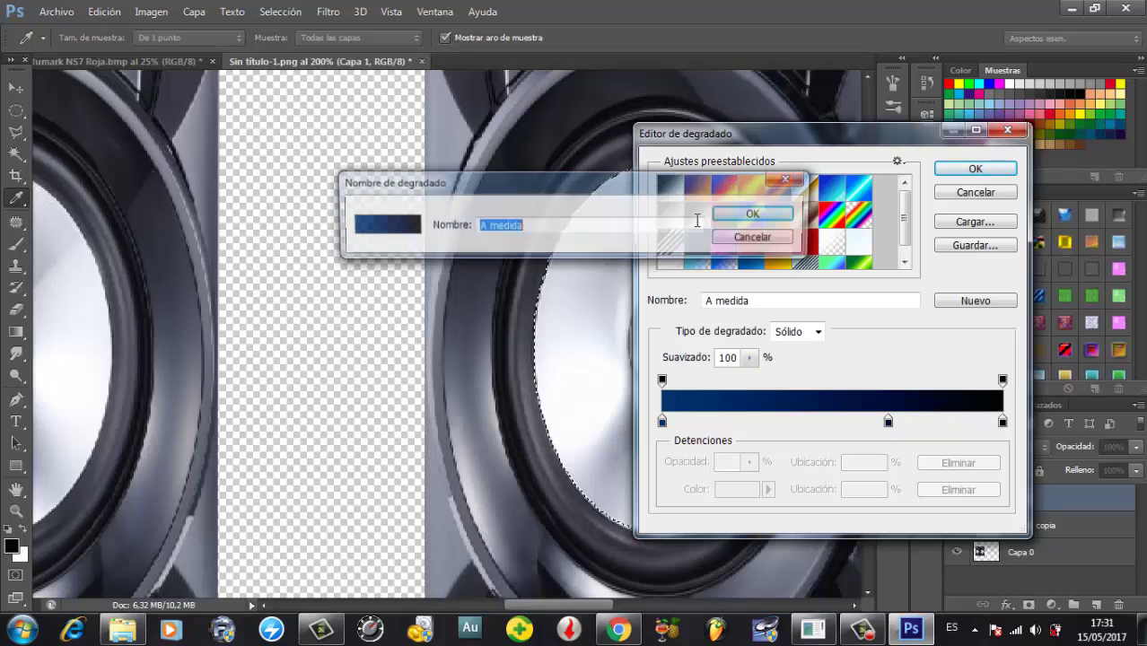
{"action": "left_click", "coordinate": [758, 215]}
{"action": "left_click", "coordinate": [701, 218]}
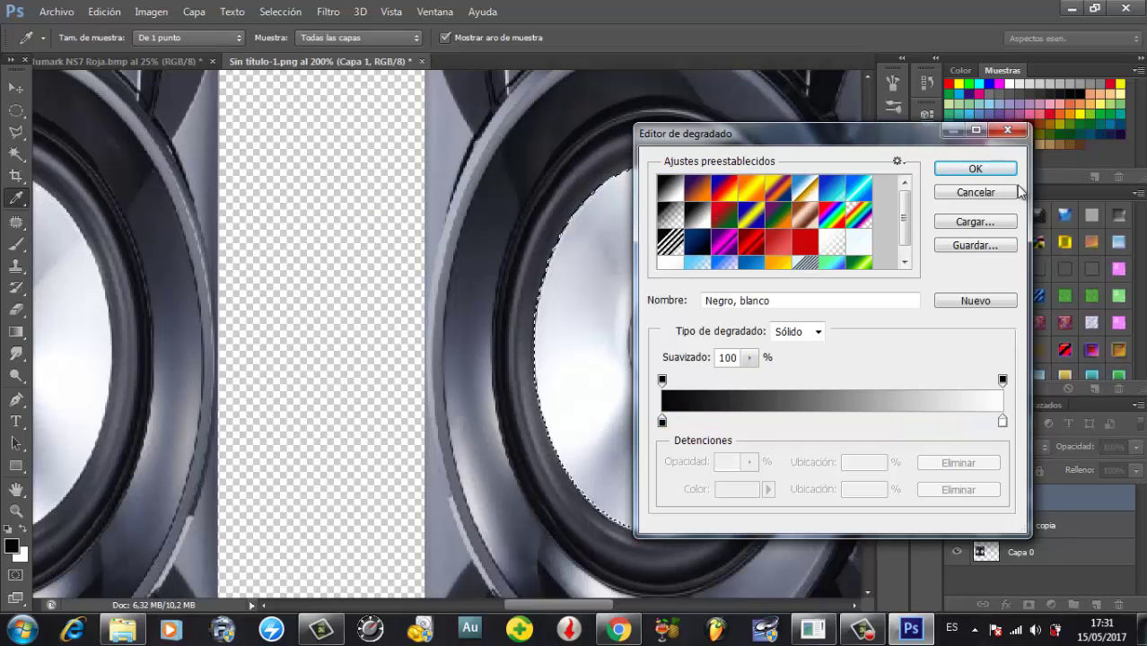
{"action": "left_click", "coordinate": [973, 172]}
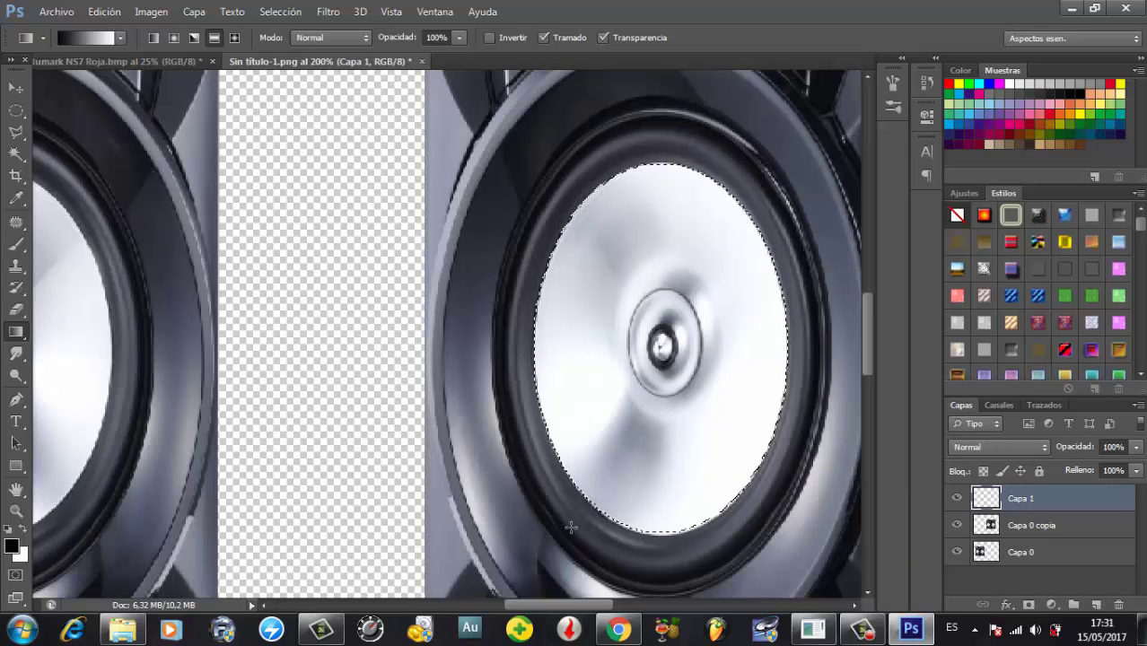
- Fill the cone selection with the gradient from black at the lower left to light at the upper right, and deselect it
{"action": "left_click_drag", "start_coordinate": [571, 527], "coordinate": [735, 184]}
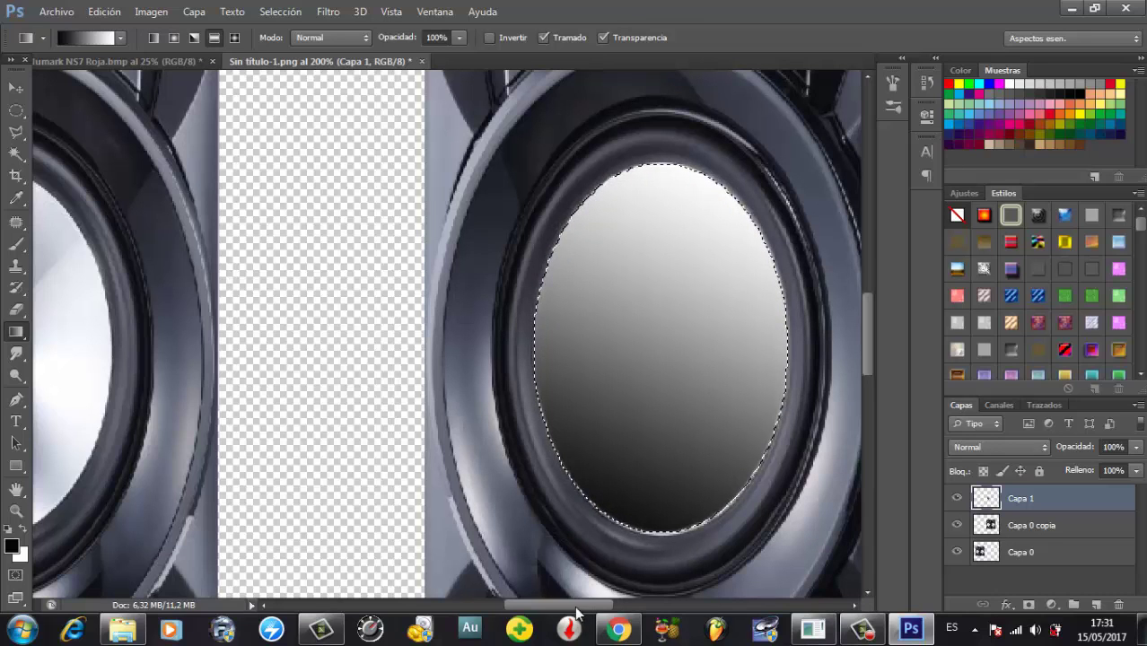
{"action": "left_click_drag", "start_coordinate": [563, 603], "coordinate": [584, 602]}
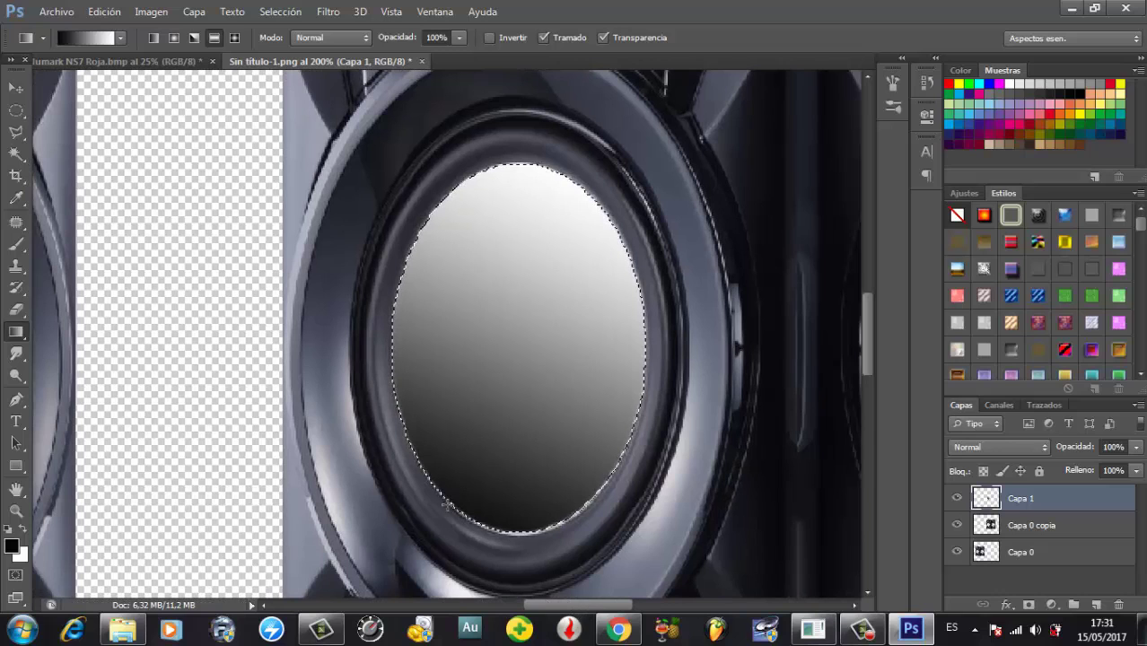
{"action": "left_click_drag", "start_coordinate": [446, 514], "coordinate": [682, 82]}
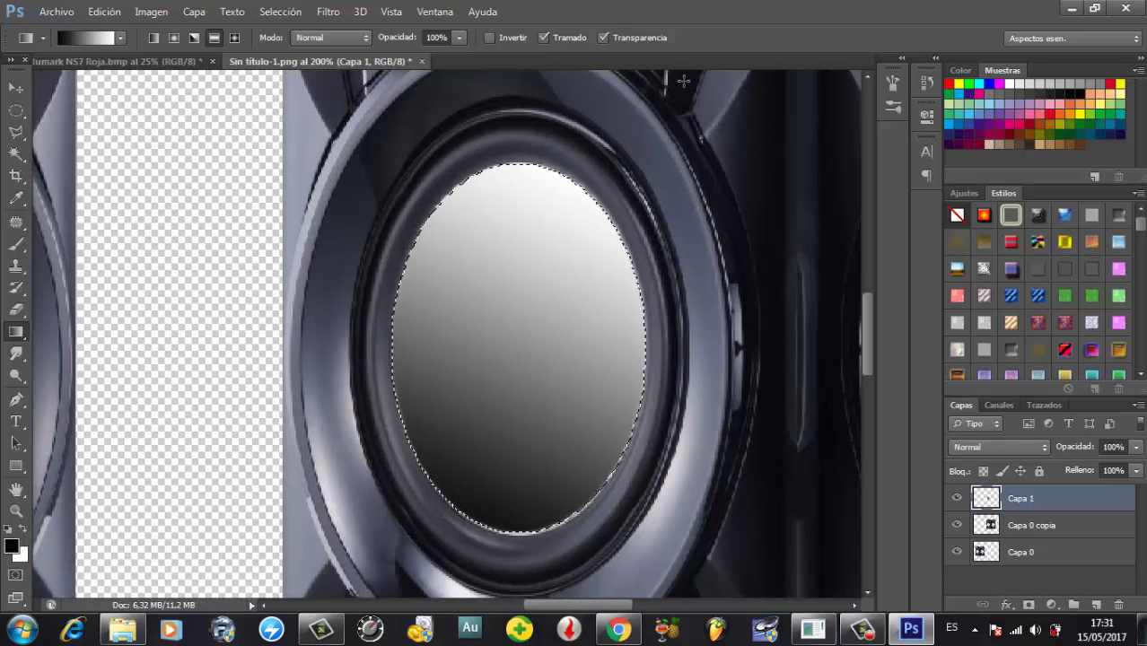
{"action": "left_click_drag", "start_coordinate": [564, 606], "coordinate": [607, 611]}
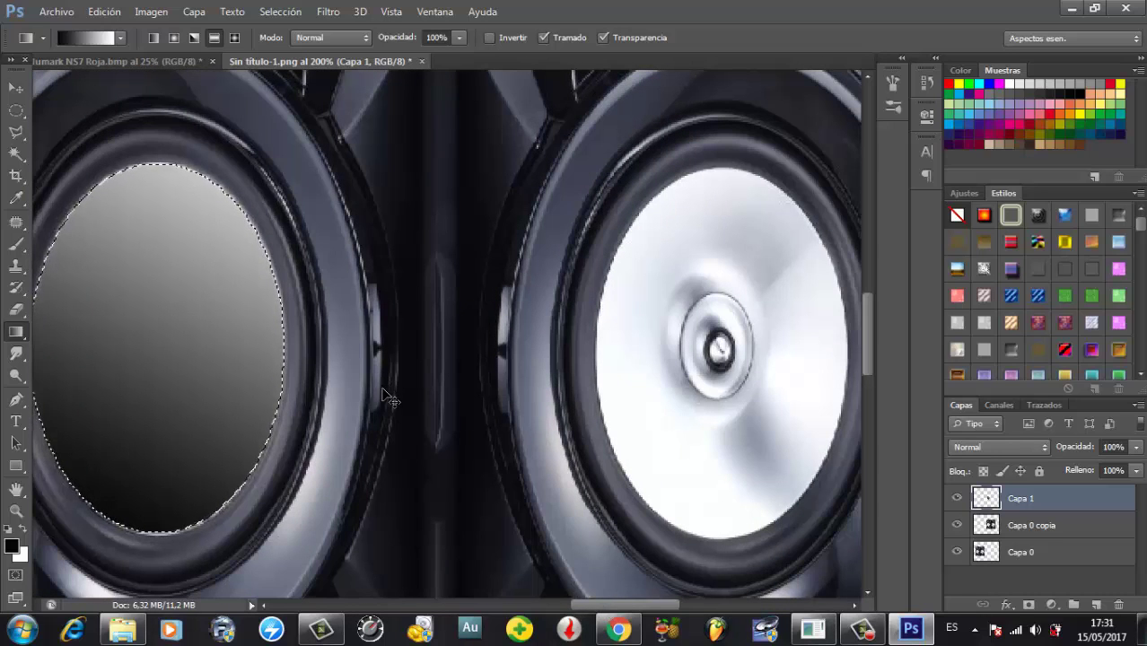
{"action": "key", "text": "ctrl+d"}
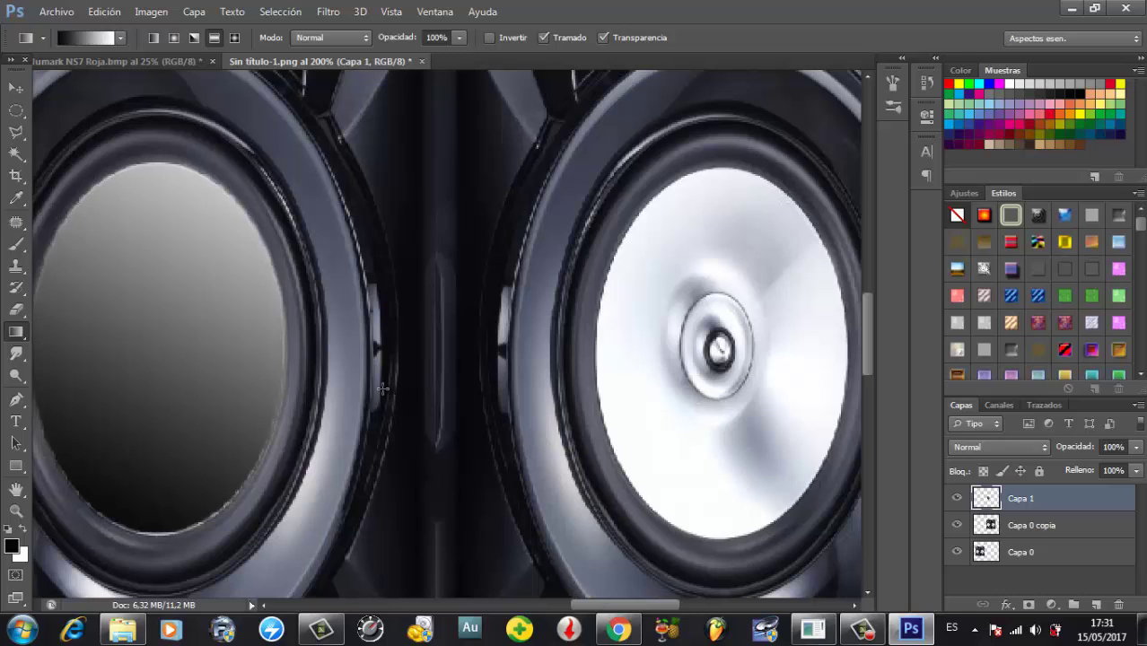
- Draw an elliptical selection around the silver cone of the rightmost speaker
{"action": "left_click", "coordinate": [16, 110]}
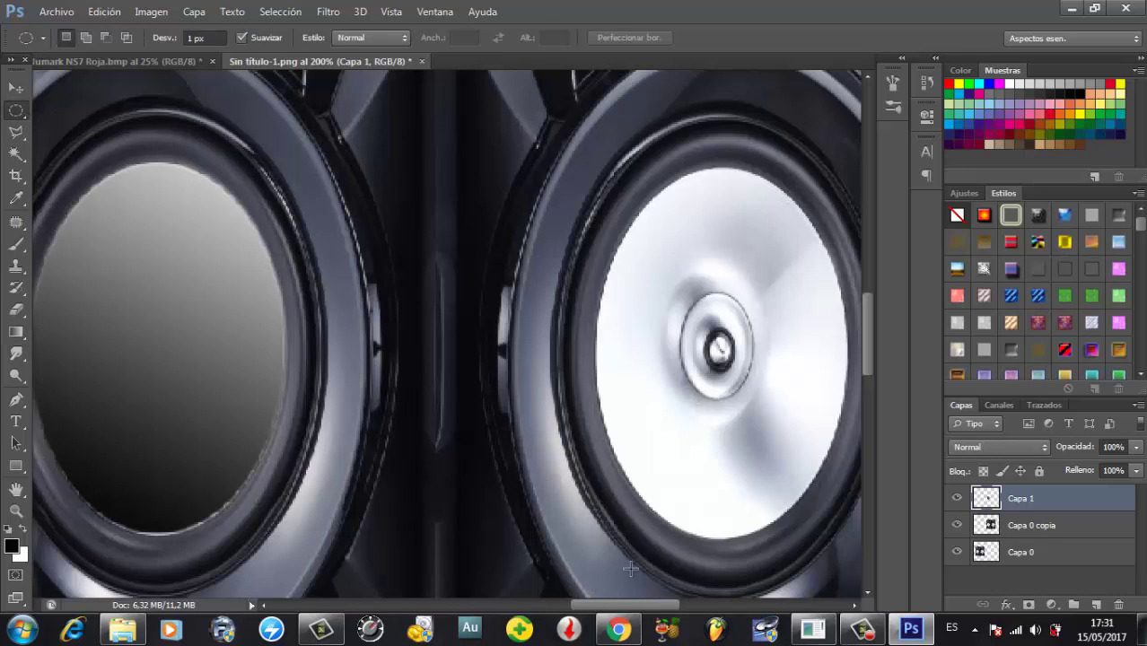
{"action": "left_click_drag", "start_coordinate": [636, 608], "coordinate": [661, 608]}
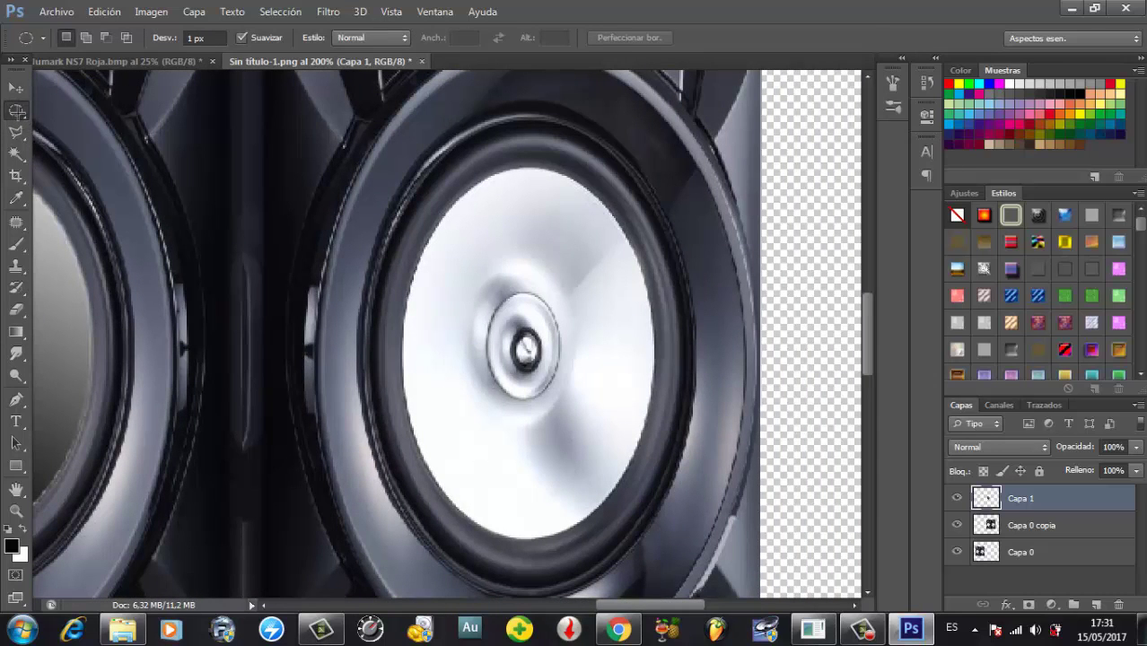
{"action": "left_click_drag", "start_coordinate": [673, 169], "coordinate": [402, 541]}
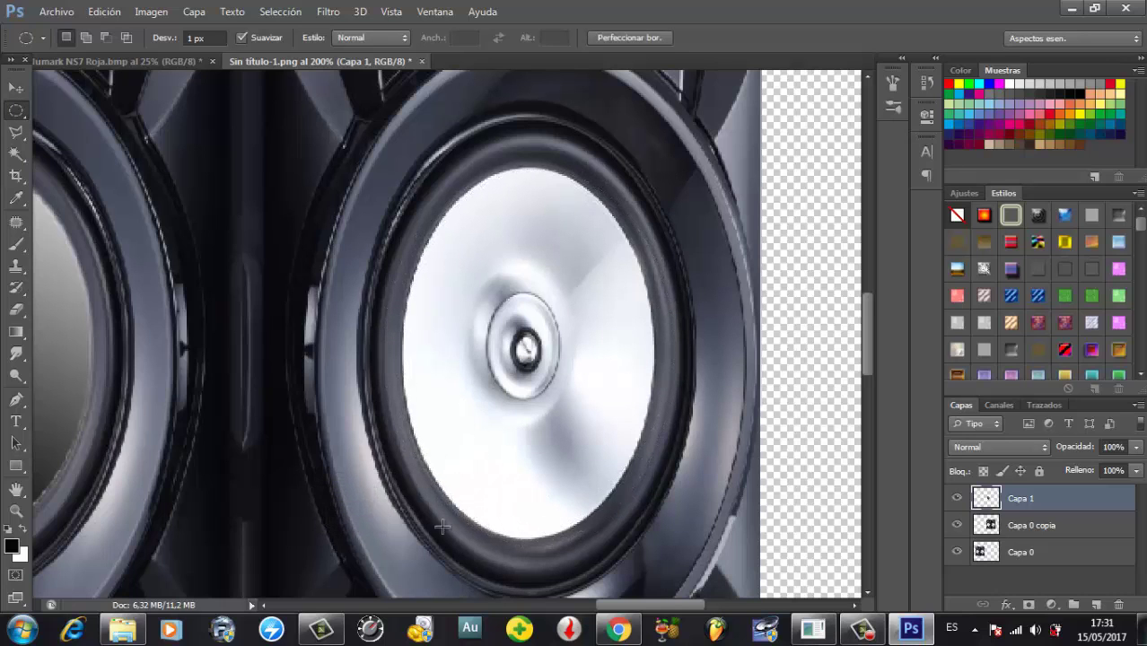
- Transform the elliptical selection to 91.67% width and 99.56% height so it fits the rightmost cone's edge
{"action": "left_click", "coordinate": [279, 11]}
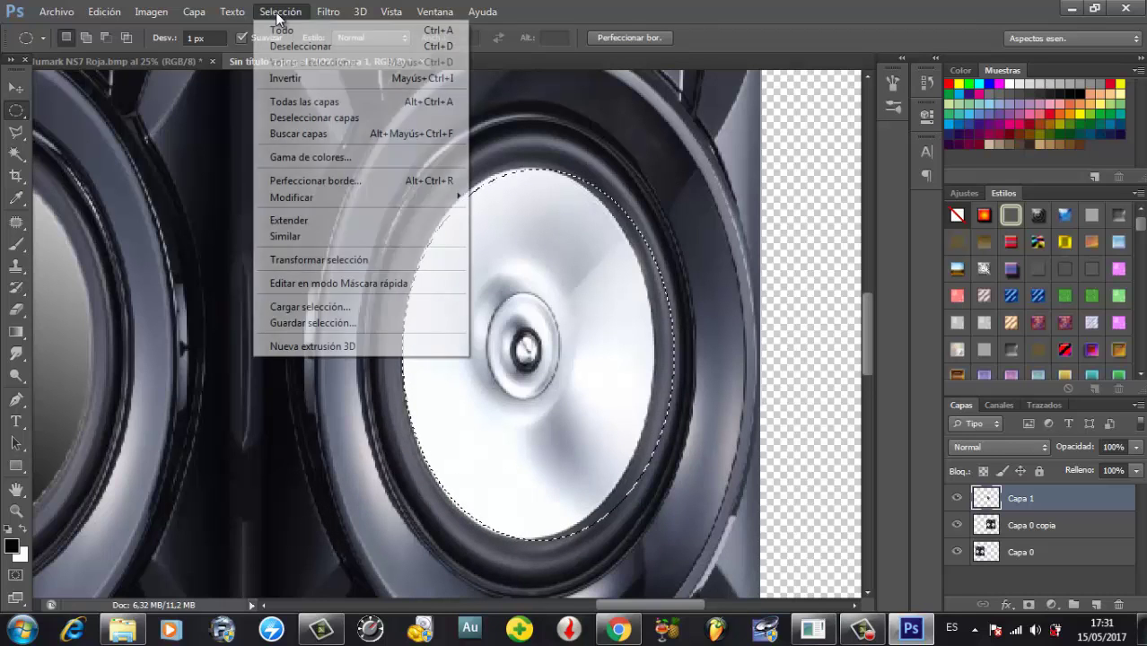
{"action": "left_click", "coordinate": [337, 259]}
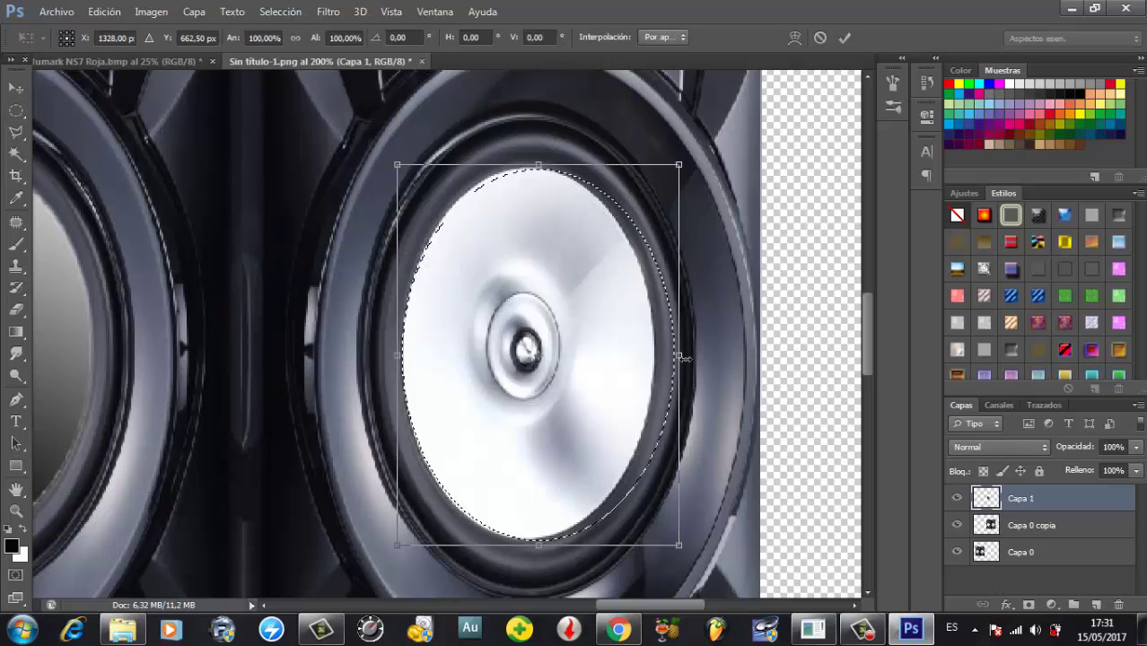
{"action": "left_click_drag", "start_coordinate": [678, 354], "coordinate": [658, 358]}
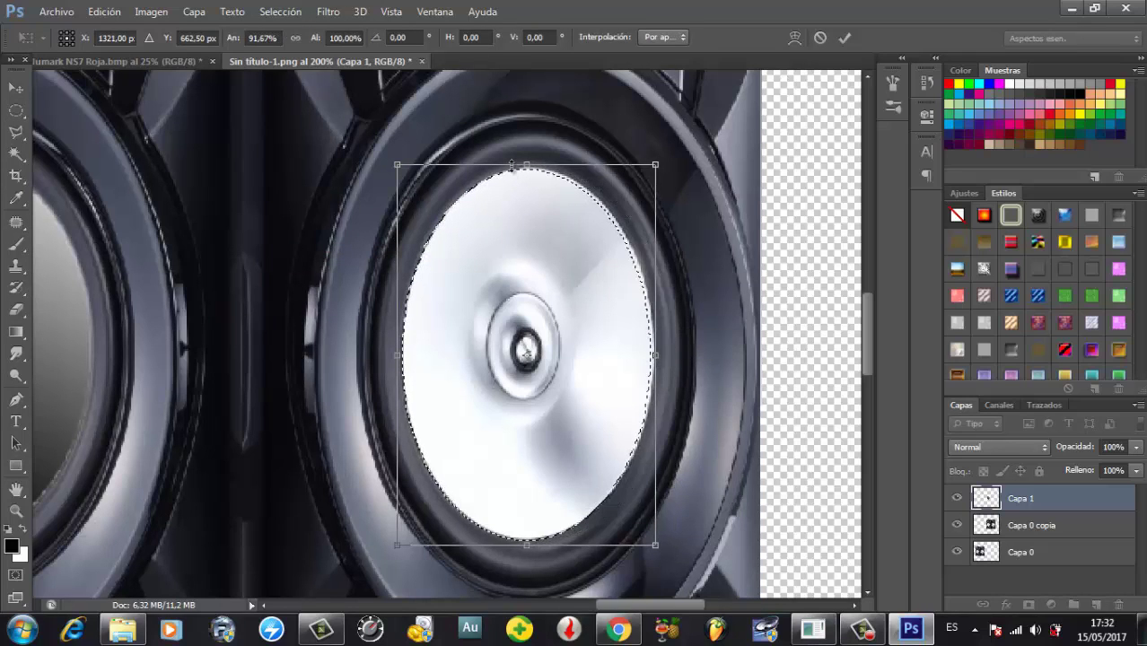
{"action": "left_click_drag", "start_coordinate": [527, 165], "coordinate": [533, 168]}
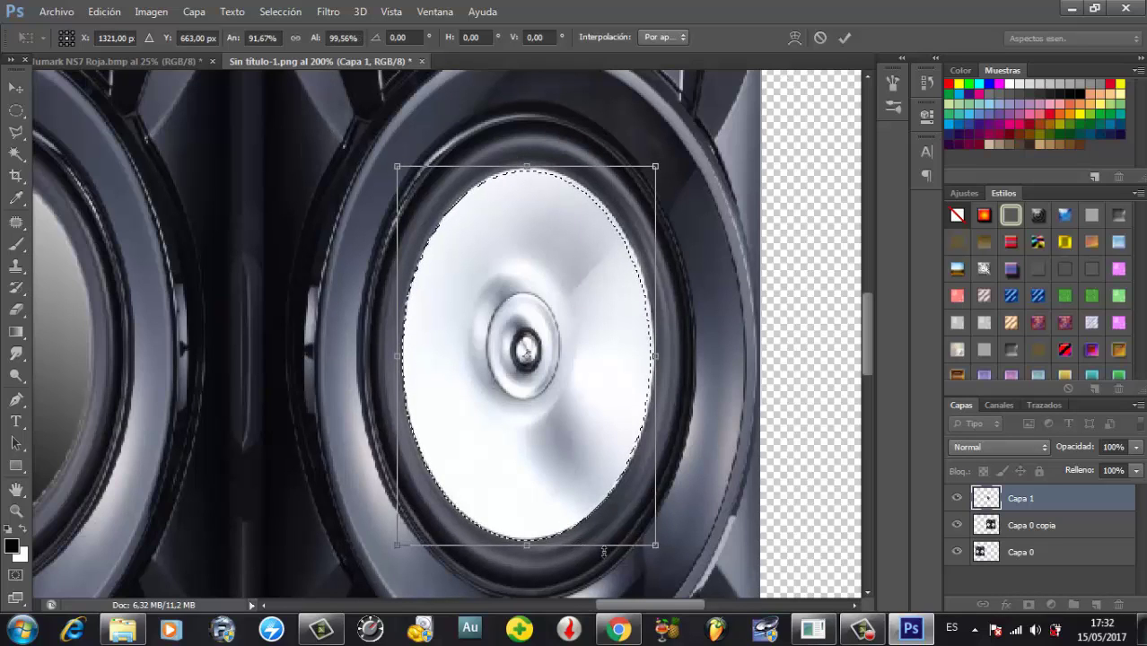
{"action": "key", "text": "Return"}
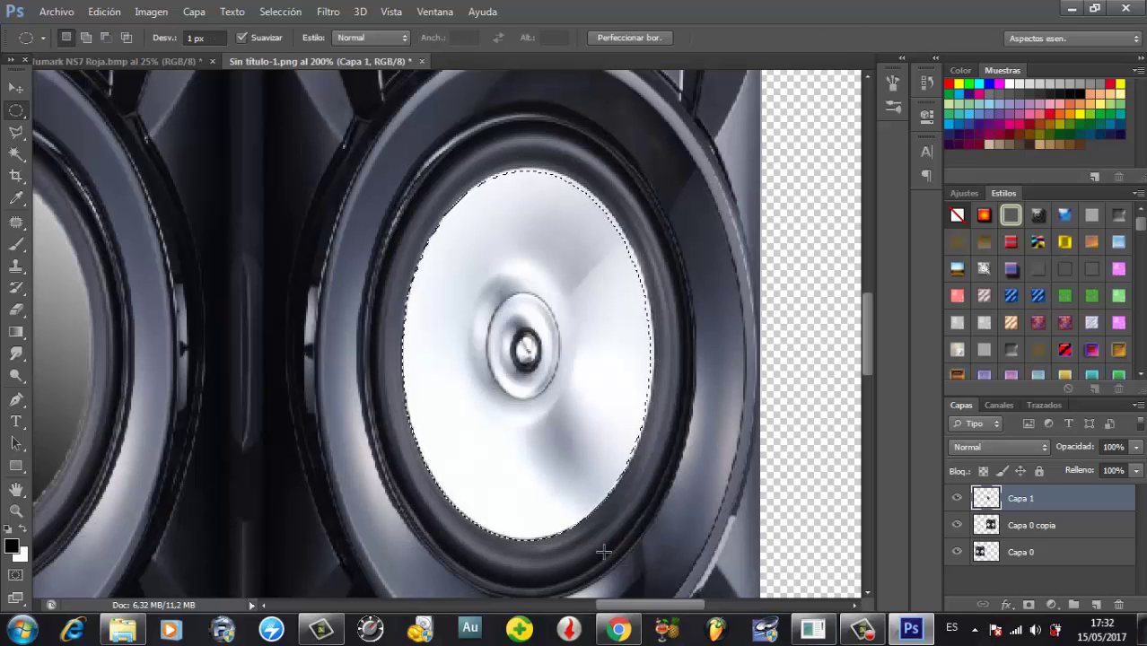
- Fill the cone selection with the black-to-white gradient from lower left to upper right, and deselect it
{"action": "left_click", "coordinate": [16, 333]}
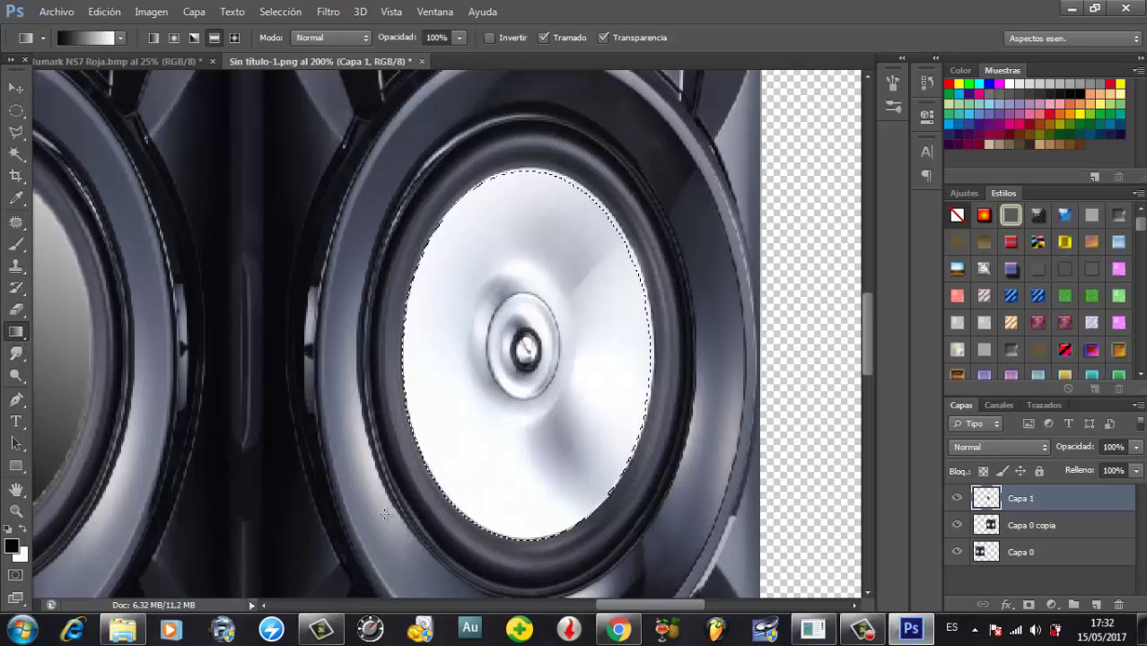
{"action": "left_click_drag", "start_coordinate": [368, 565], "coordinate": [695, 73]}
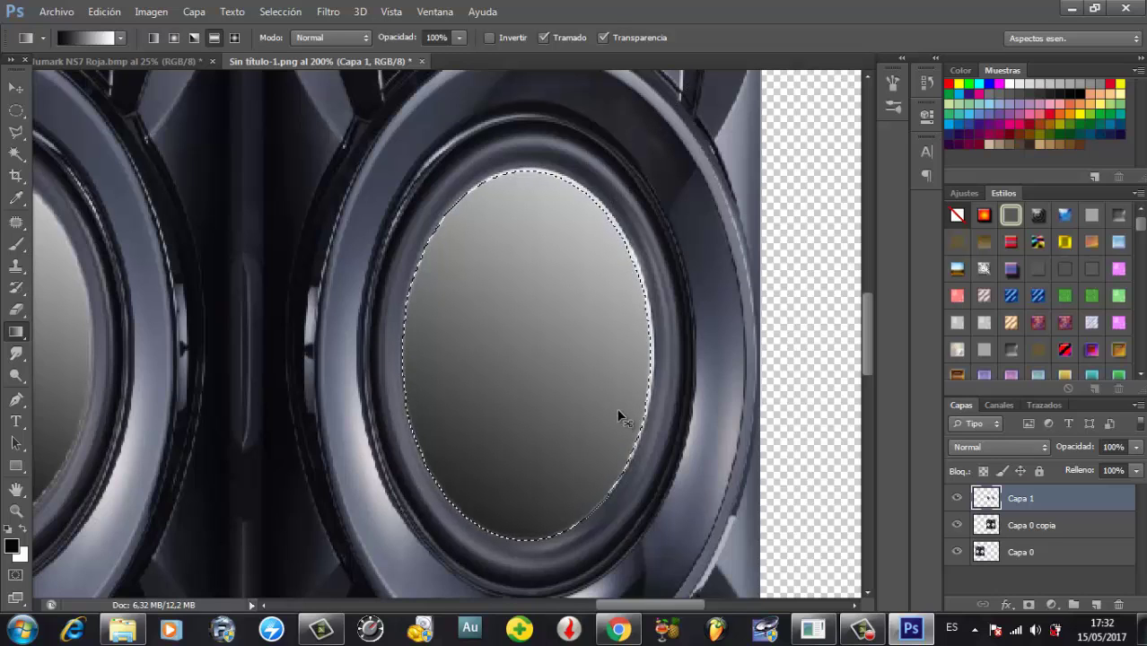
{"action": "key", "text": "ctrl+d"}
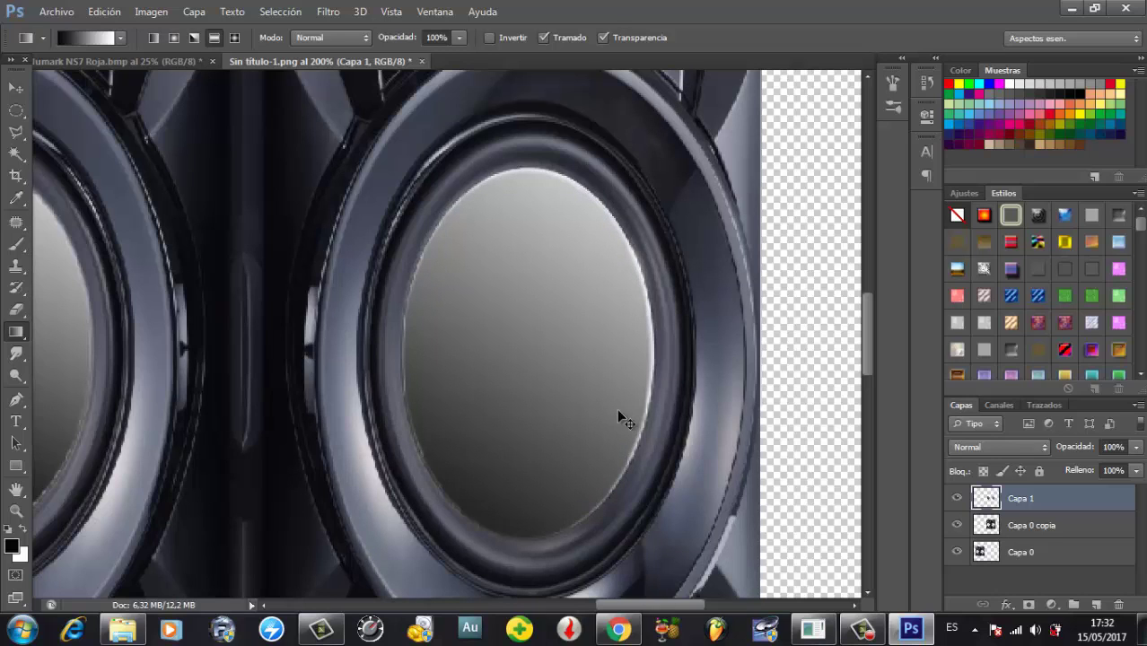
- Lower the opacity of Capa 1 to 80%, leaving its layer style settings unchanged
{"action": "key", "text": "ctrl+minus"}
{"action": "key", "text": "ctrl+minus"}
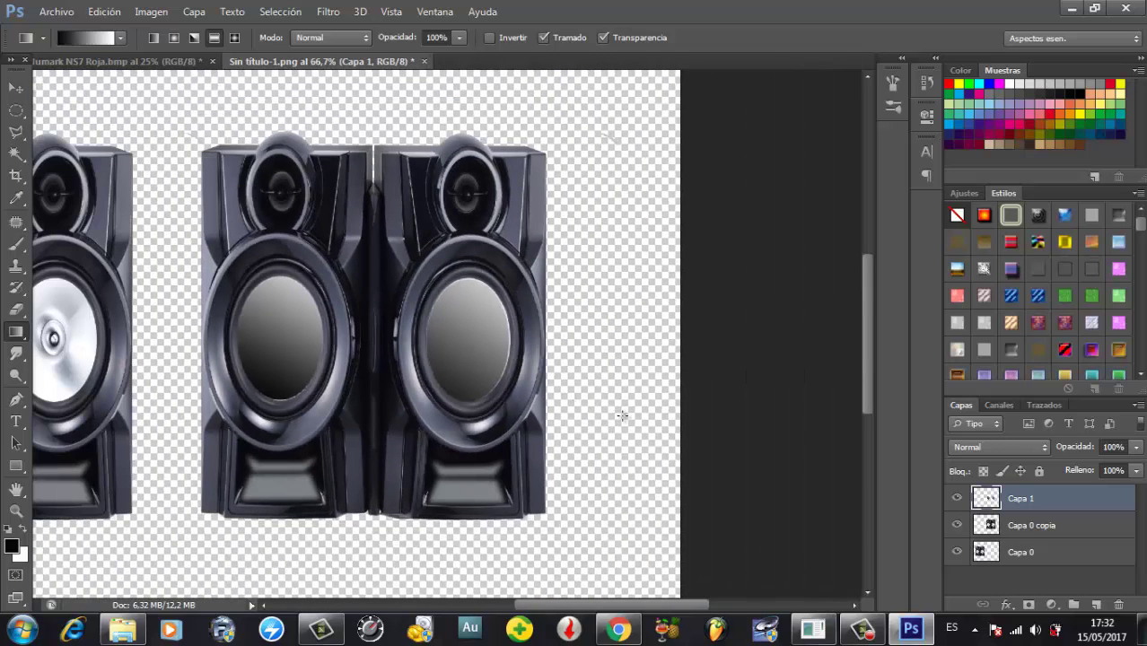
{"action": "double_click", "coordinate": [1044, 501]}
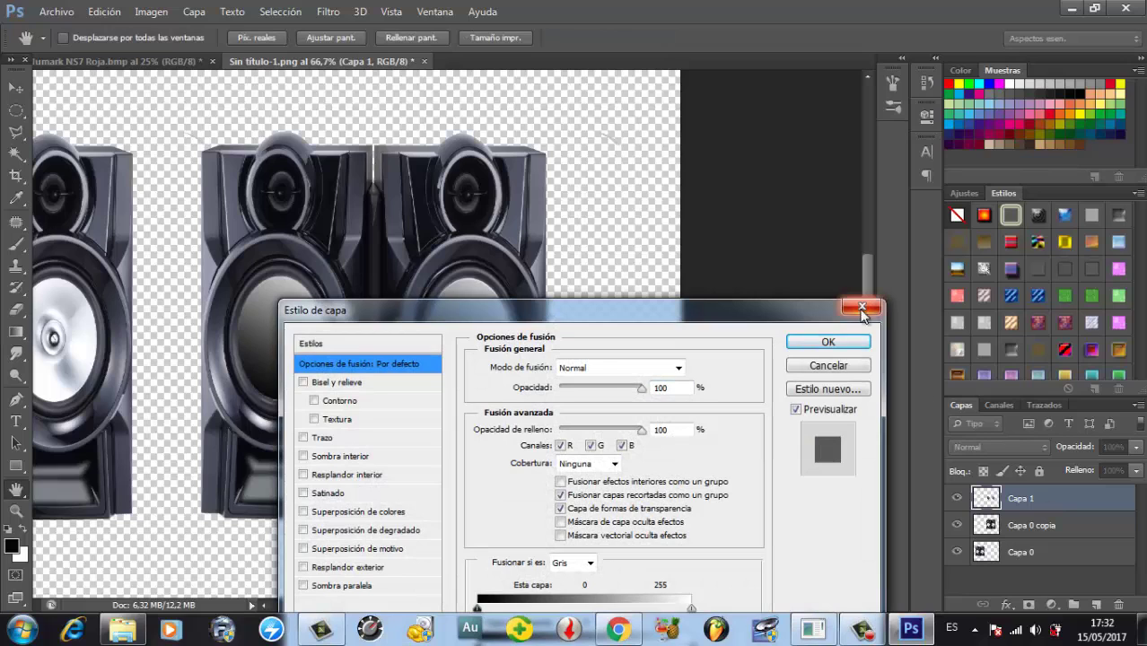
{"action": "key", "text": "Escape"}
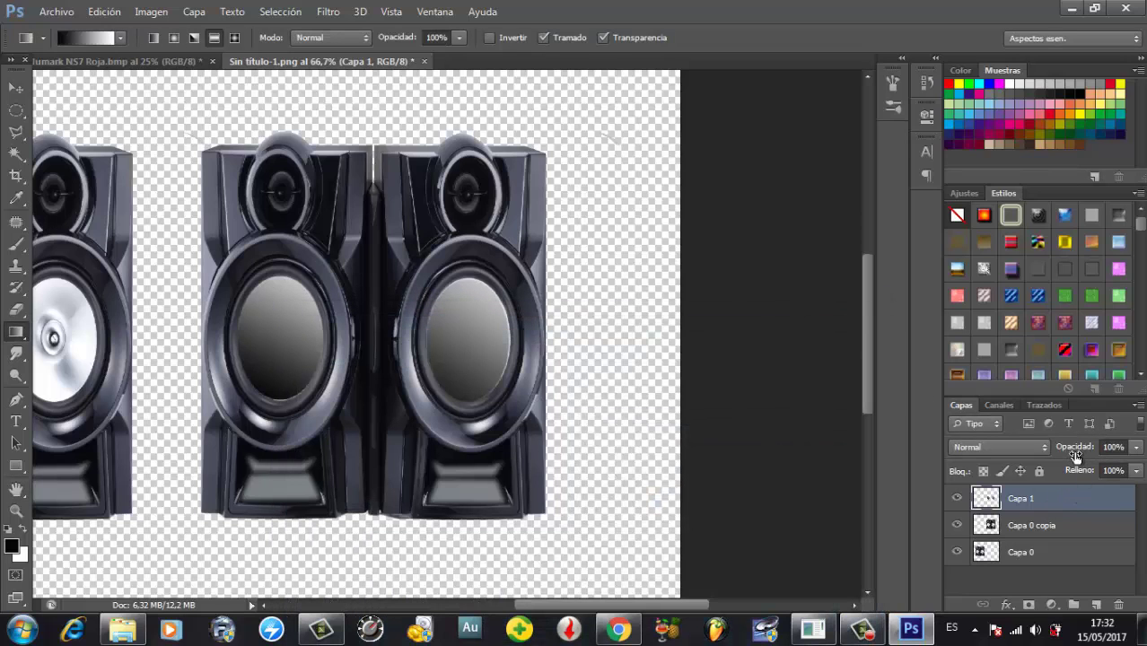
{"action": "left_click", "coordinate": [1136, 447]}
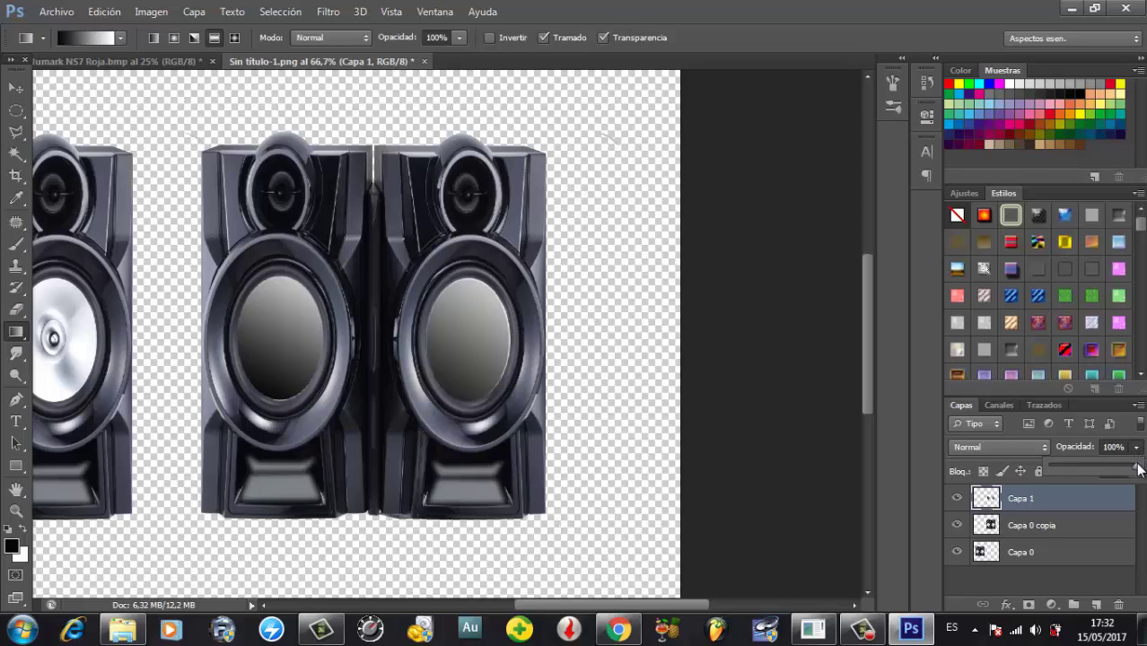
{"action": "mouse_move", "coordinate": [1138, 470]}
{"action": "left_mouse_down"}
{"action": "mouse_move", "coordinate": [1102, 475]}
{"action": "mouse_move", "coordinate": [1123, 475]}
{"action": "left_mouse_up"}
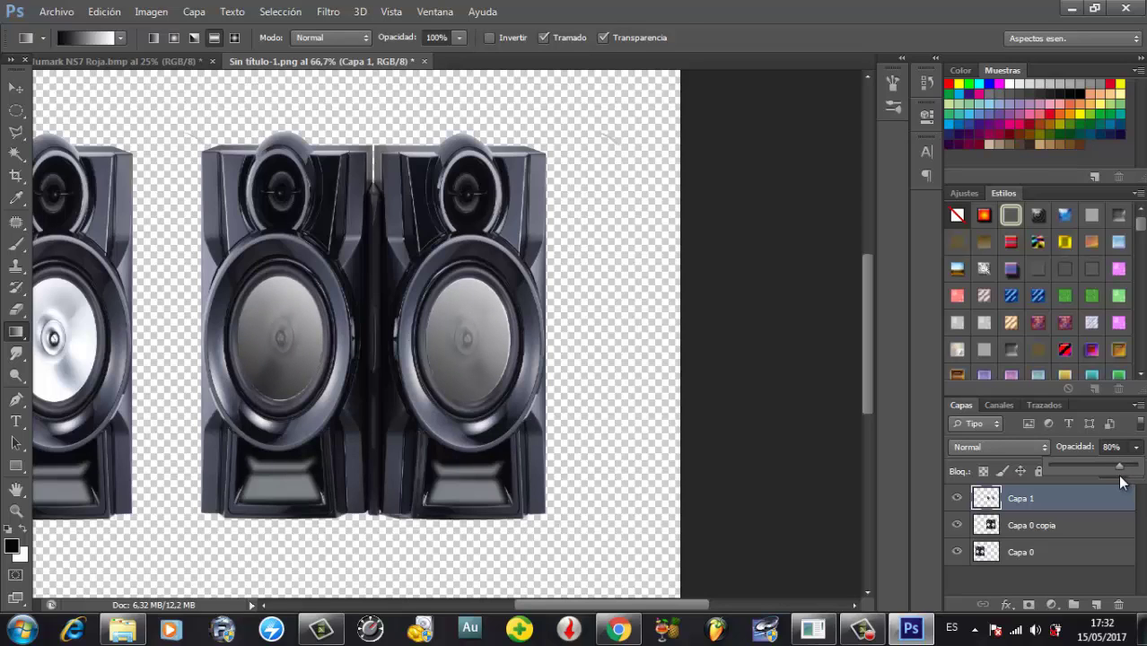
{"action": "left_click", "coordinate": [550, 458]}
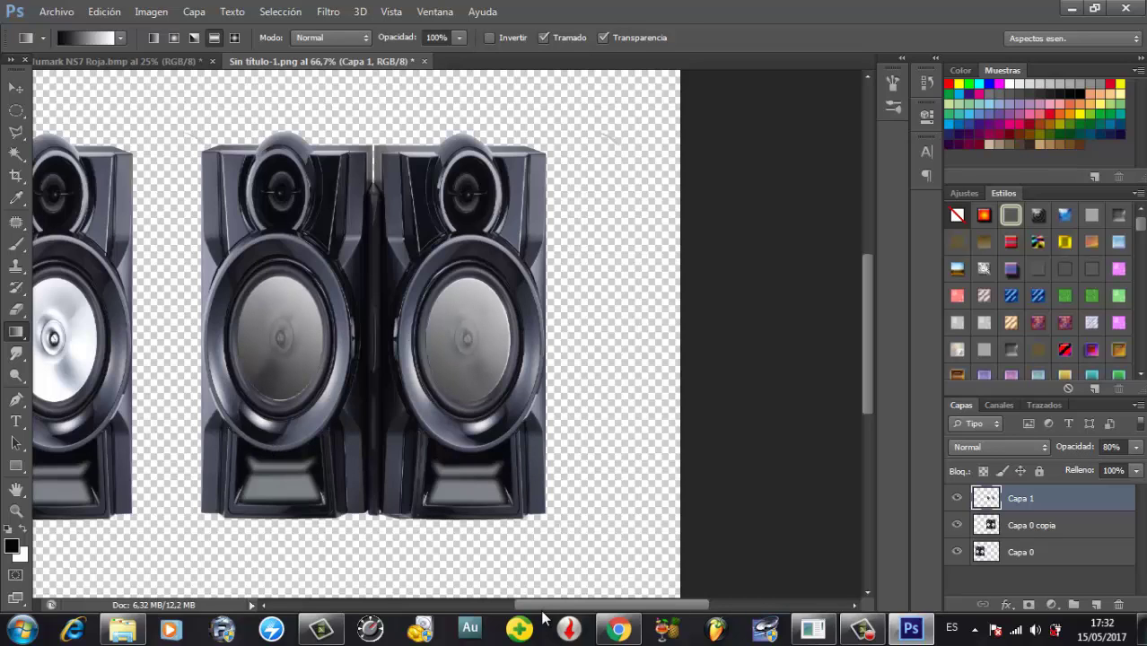
- Merge Capa 1 and Capa 0 copia into one layer and toggle its visibility to check the darkened speaker pair
{"action": "left_click_drag", "start_coordinate": [541, 610], "coordinate": [473, 622]}
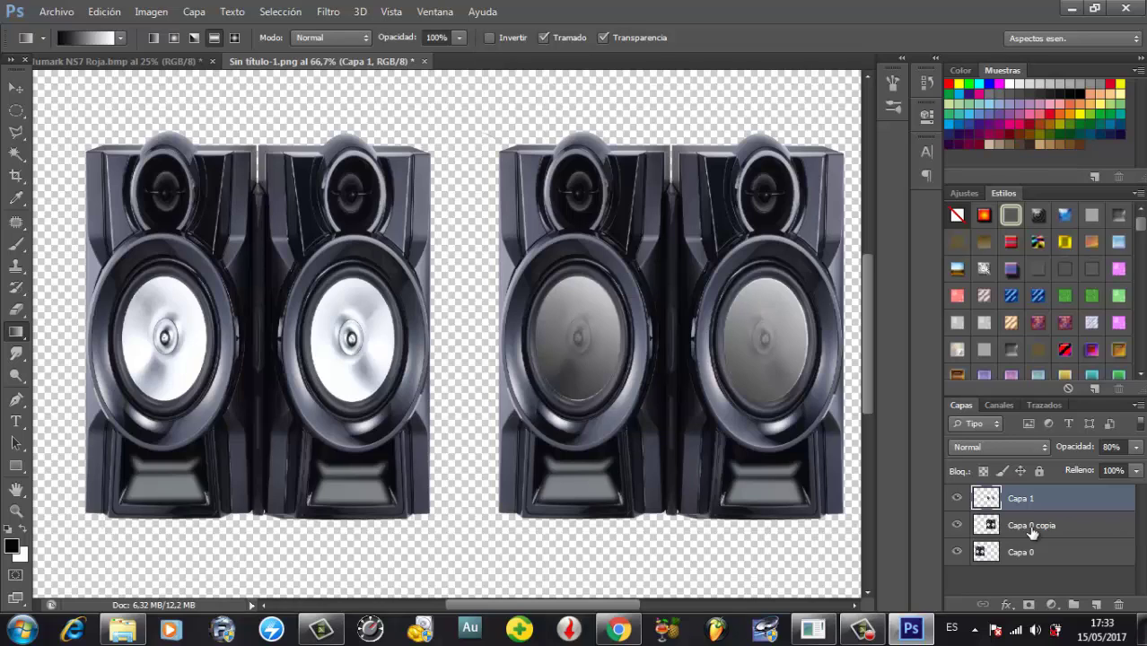
{"action": "left_click", "coordinate": [1062, 530], "text": "ctrl"}
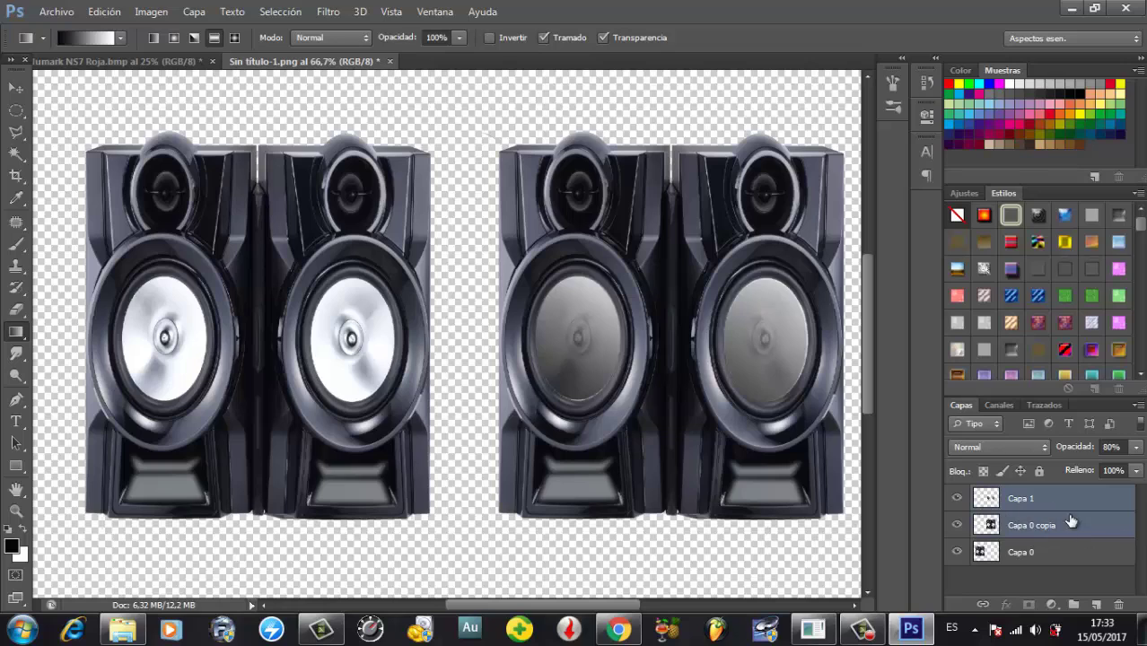
{"action": "left_click", "coordinate": [1086, 506]}
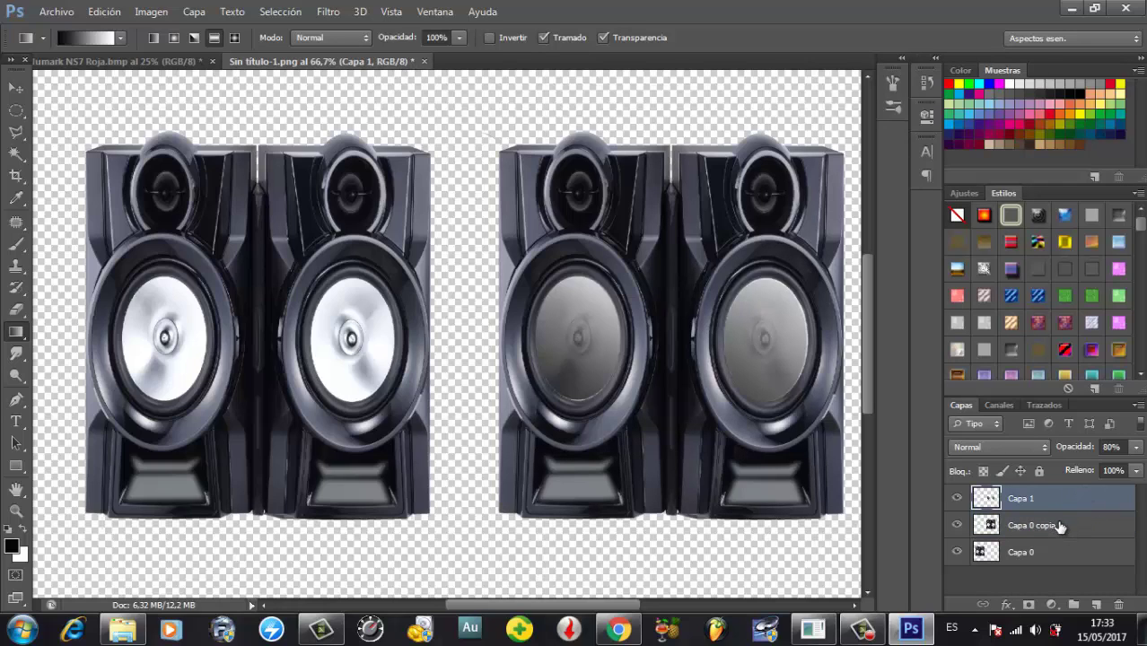
{"action": "left_click", "coordinate": [1060, 527], "text": "ctrl"}
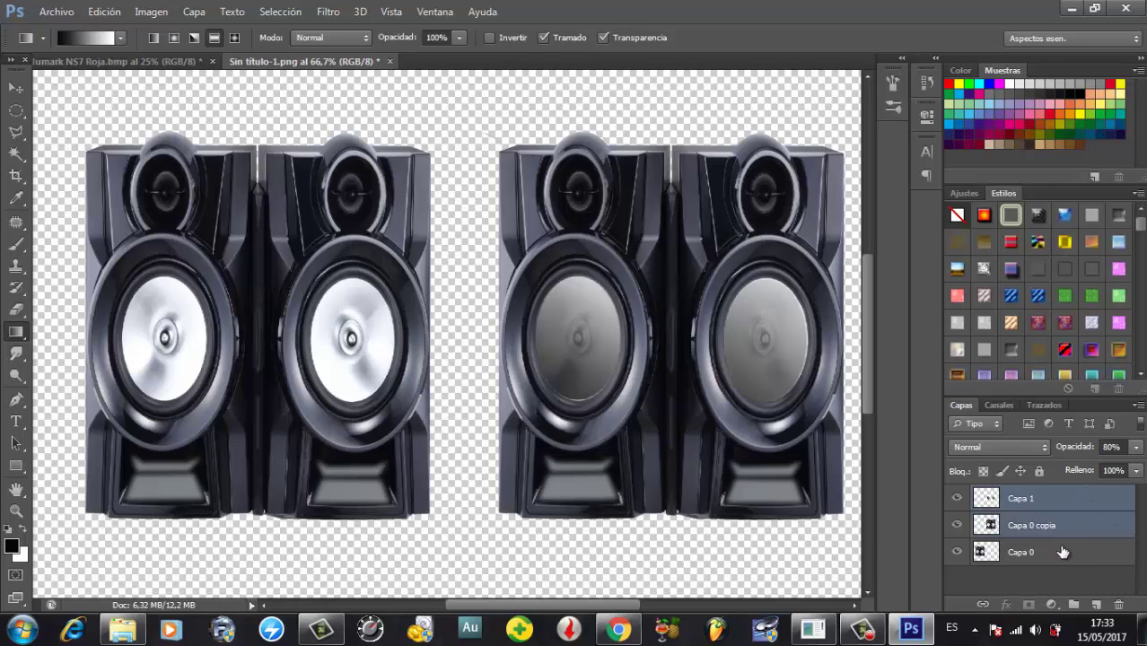
{"action": "key", "text": "ctrl+e"}
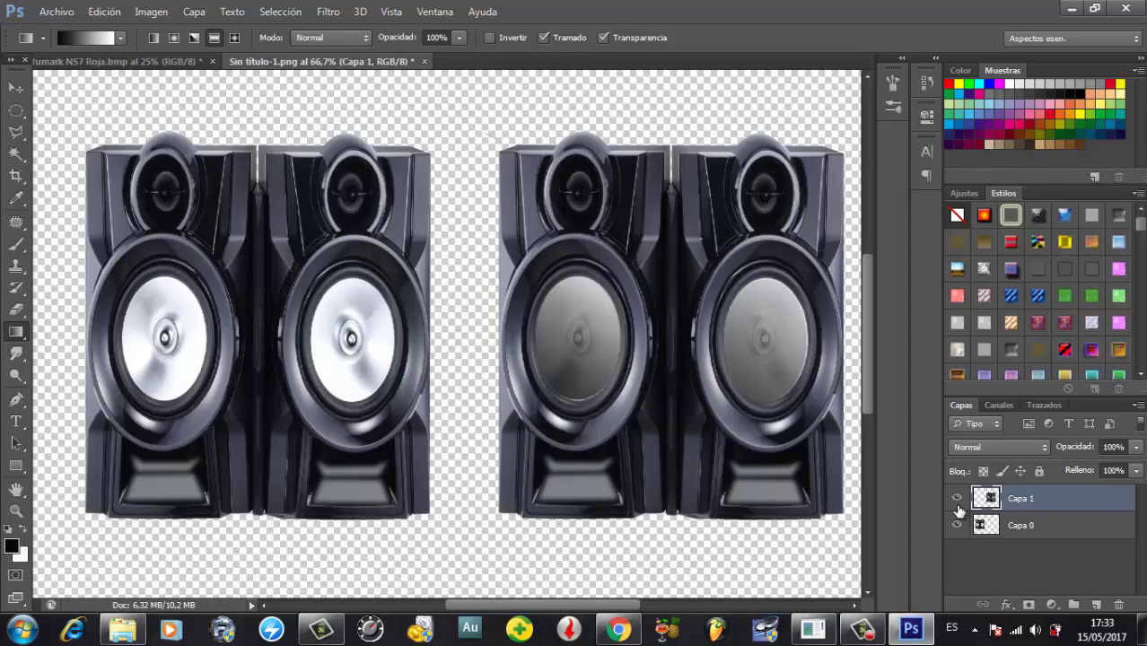
{"action": "left_click", "coordinate": [956, 500]}
{"action": "left_click", "coordinate": [957, 501]}
{"action": "left_click", "coordinate": [957, 500]}
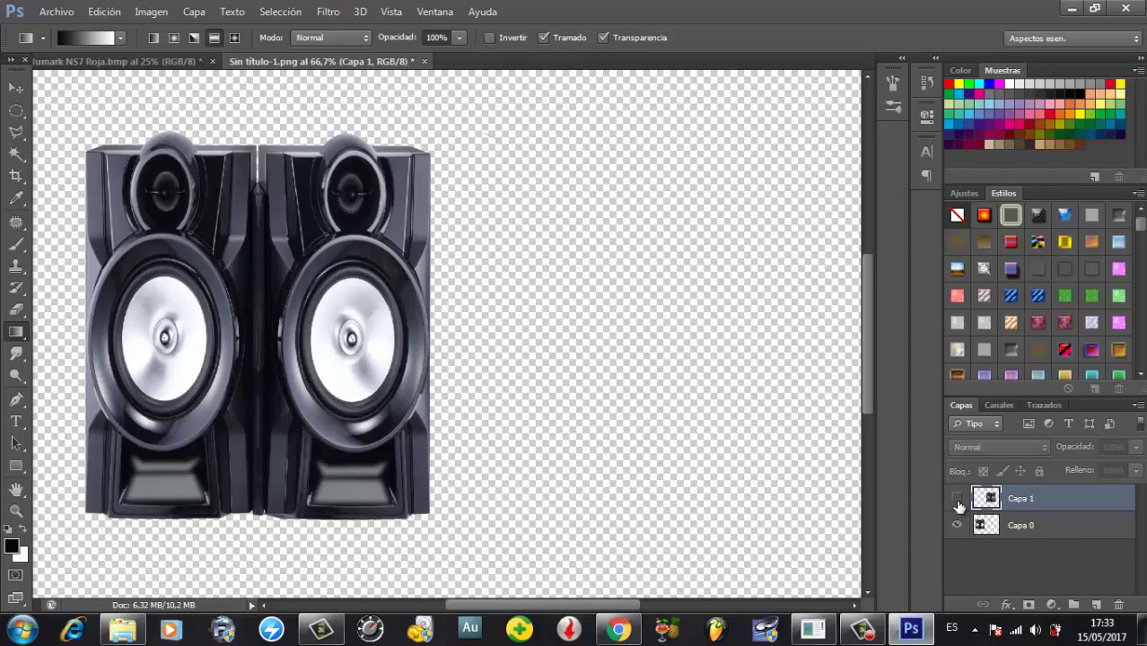
{"action": "left_click", "coordinate": [957, 501]}
{"action": "left_click", "coordinate": [957, 501]}
{"action": "left_click", "coordinate": [957, 500]}
- Move a copy of the merged speaker pair into the Numark NS7 Roja.bmp document, placing it over the left deck
{"action": "left_click", "coordinate": [15, 89]}
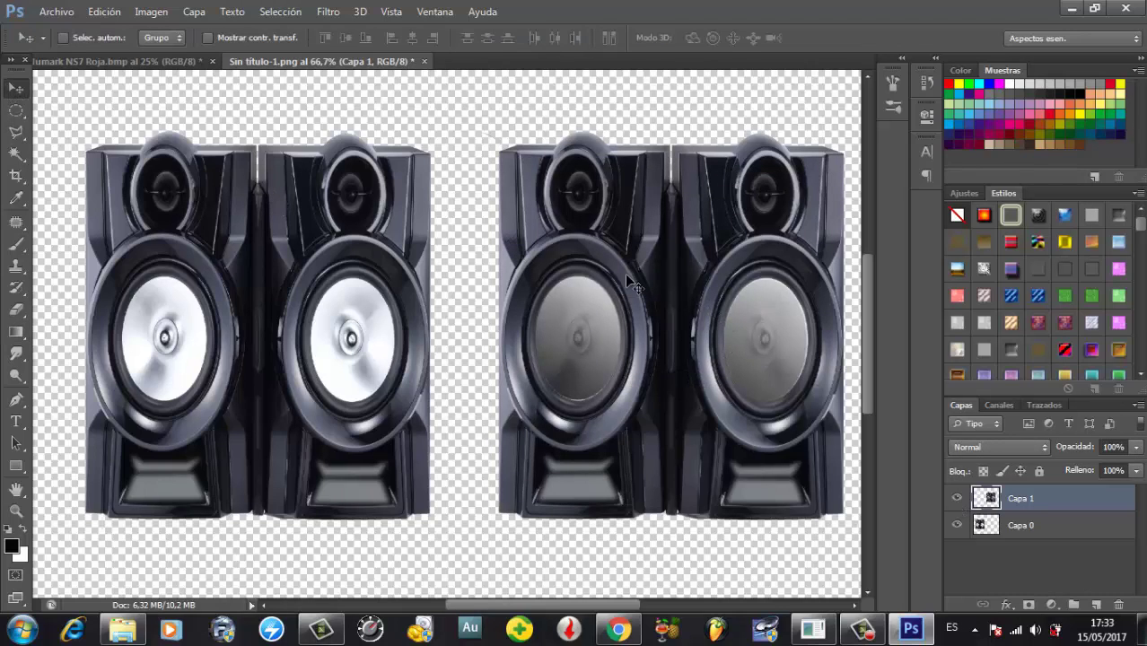
{"action": "left_click_drag", "start_coordinate": [677, 336], "coordinate": [234, 94]}
{"action": "left_click_drag", "start_coordinate": [434, 252], "coordinate": [436, 219]}
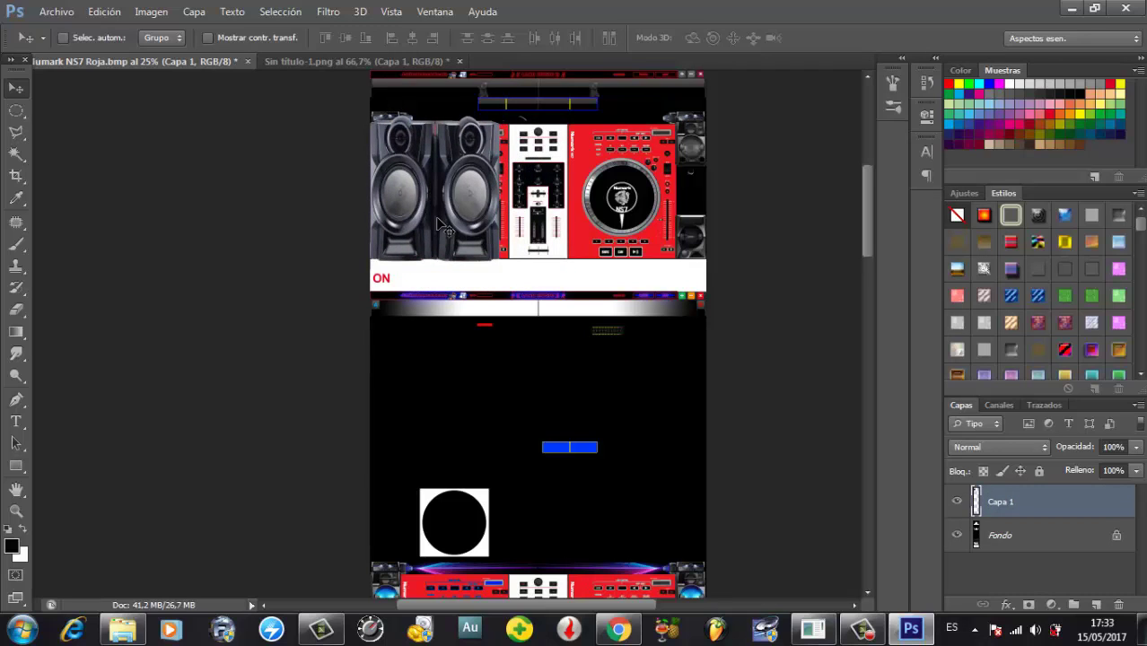
- Free-transform the speaker layer Capa 1 in the skin, narrowing it to 37.19% width
{"action": "scroll", "coordinate": [436, 218], "scroll_direction": "up", "scroll_amount": 3}
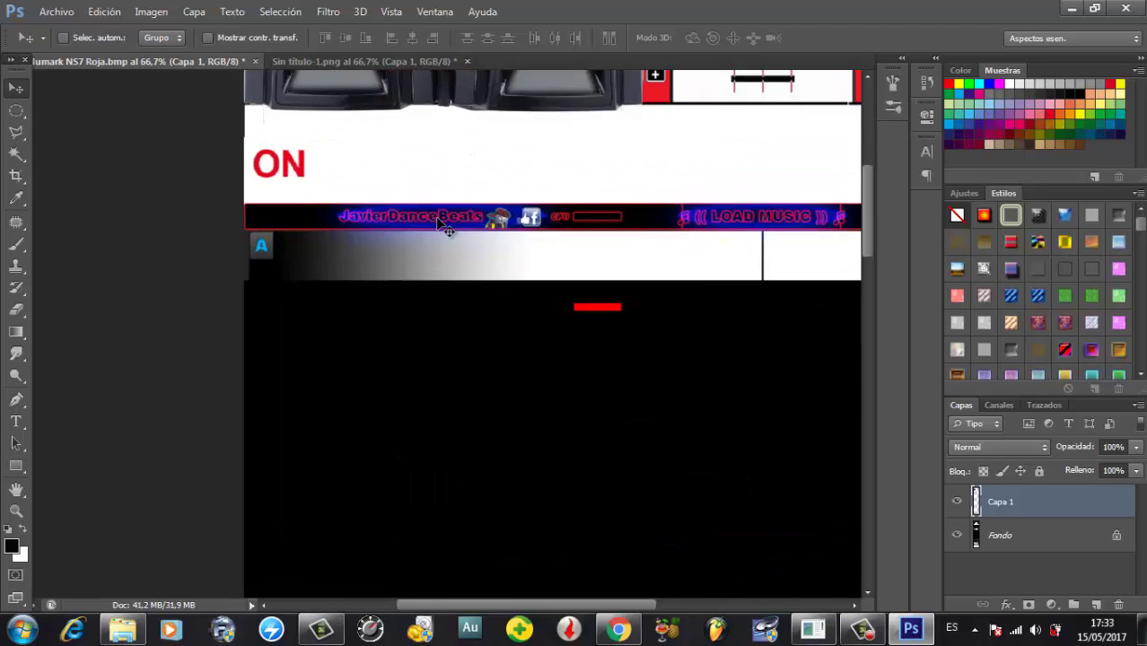
{"action": "scroll", "coordinate": [439, 224], "scroll_direction": "up", "scroll_amount": 1}
{"action": "left_click_drag", "start_coordinate": [864, 175], "coordinate": [868, 141]}
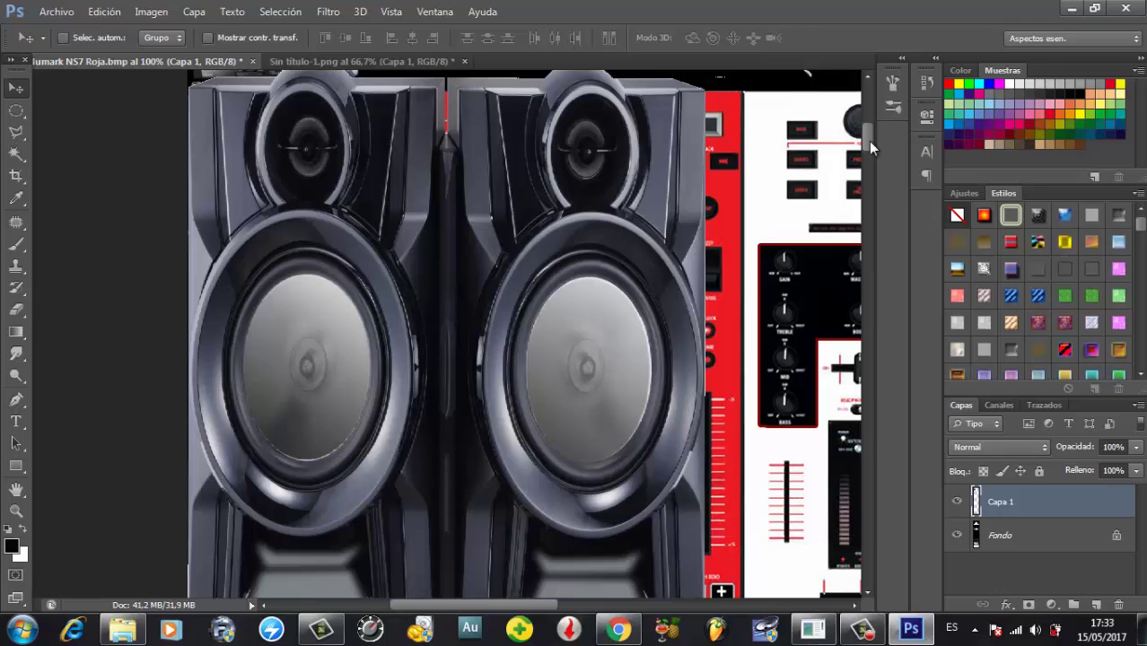
{"action": "key", "text": "ctrl+t"}
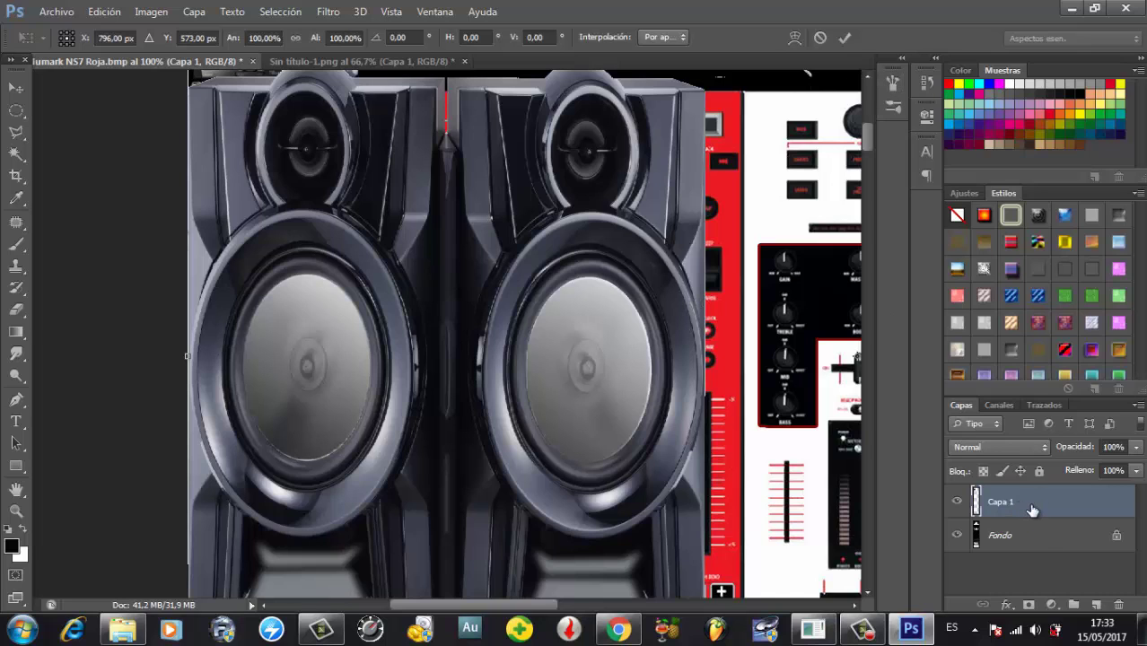
{"action": "key", "text": "ctrl+minus"}
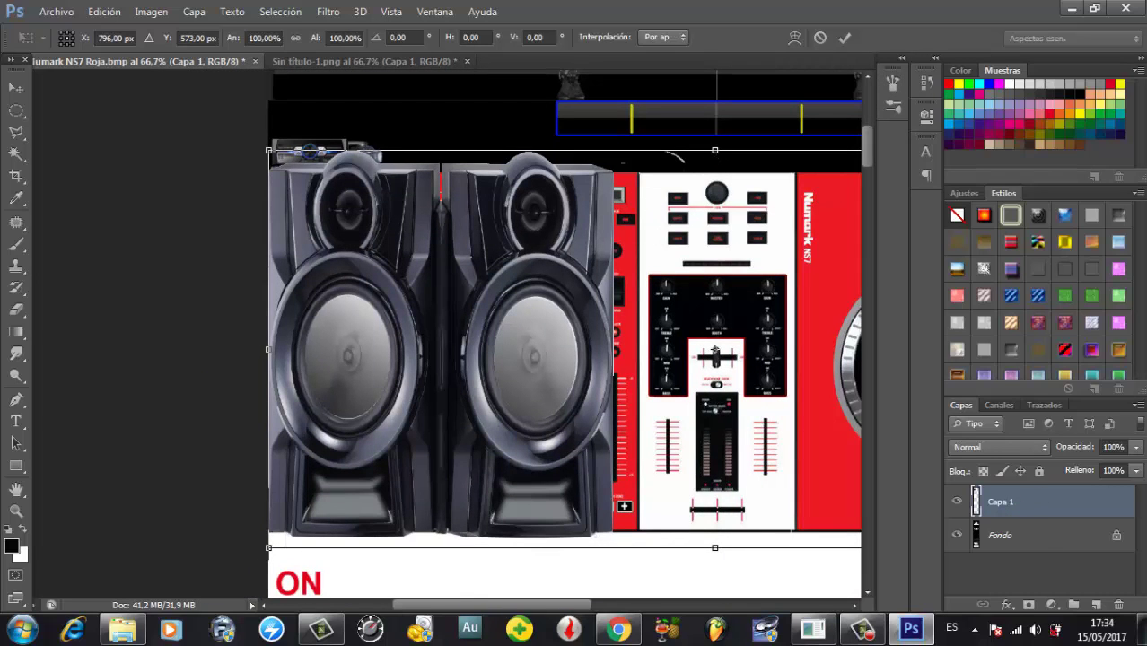
{"action": "left_click_drag", "start_coordinate": [486, 607], "coordinate": [581, 607]}
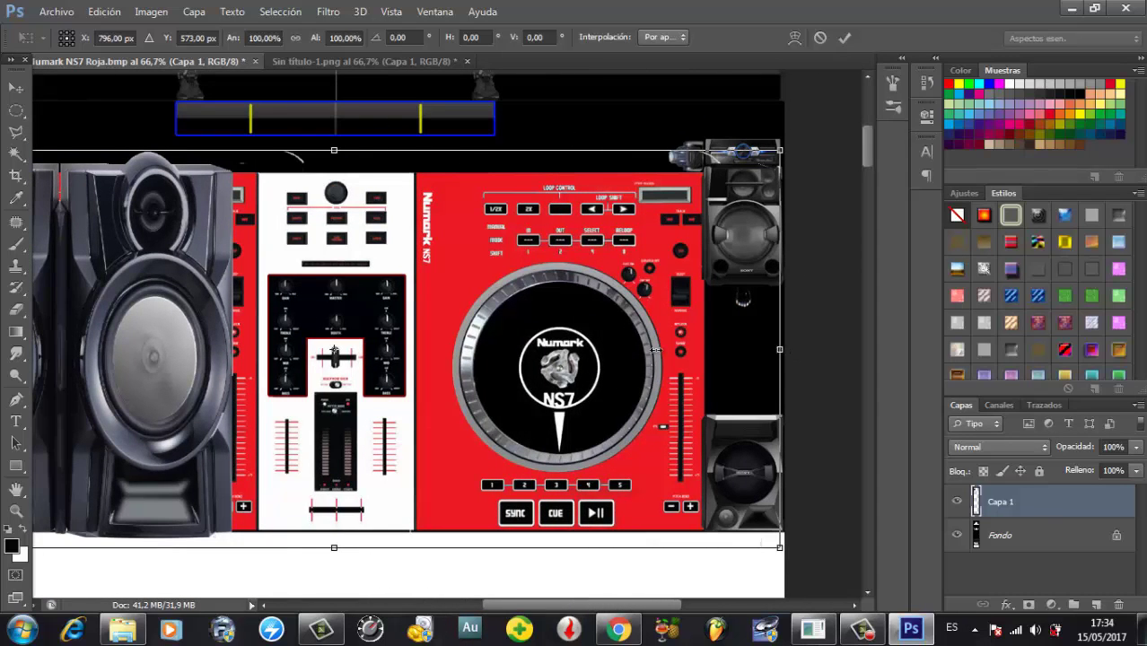
{"action": "left_click_drag", "start_coordinate": [656, 349], "coordinate": [218, 349]}
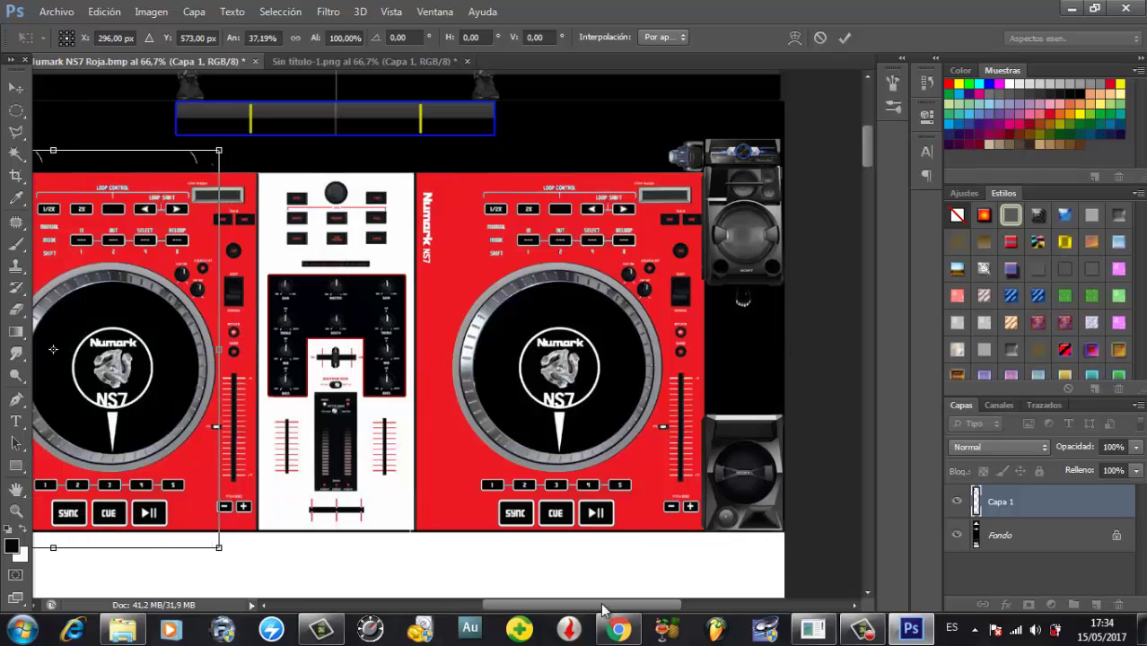
{"action": "left_click_drag", "start_coordinate": [585, 608], "coordinate": [500, 608]}
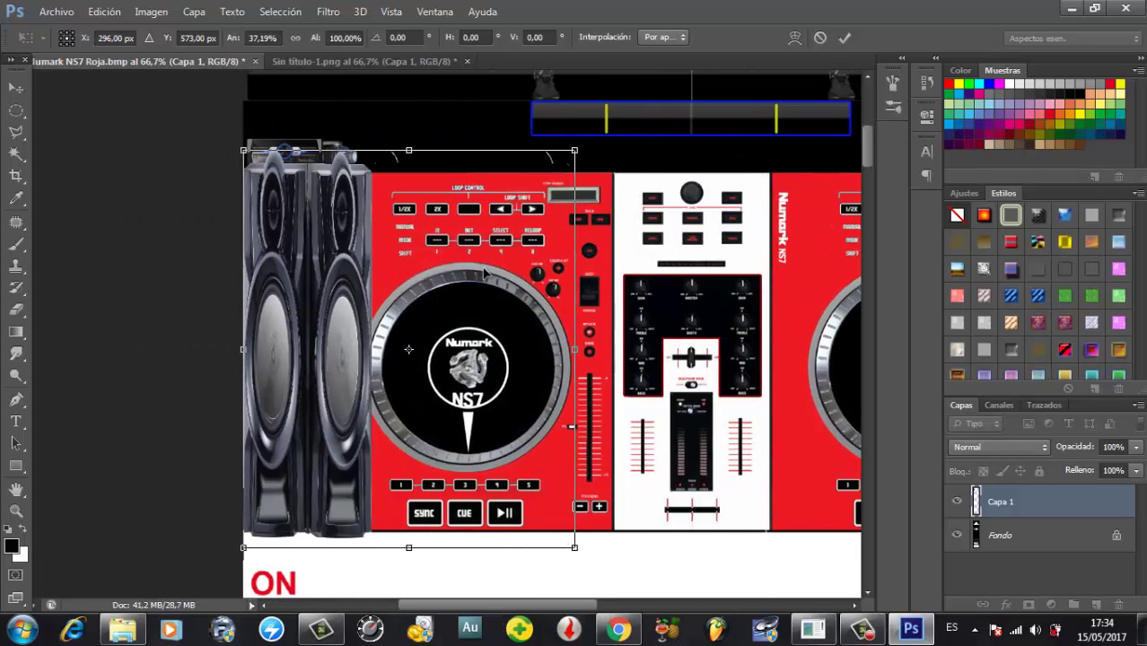
- Scale speaker layer Capa 1 to 23.43% width and 31.13% height, fitting it into the strip beside the left deck, and apply the transform
{"action": "left_click_drag", "start_coordinate": [574, 150], "coordinate": [450, 410]}
{"action": "left_click_drag", "start_coordinate": [347, 546], "coordinate": [349, 536]}
{"action": "key", "text": "ctrl+plus"}
{"action": "key", "text": "ctrl+plus"}
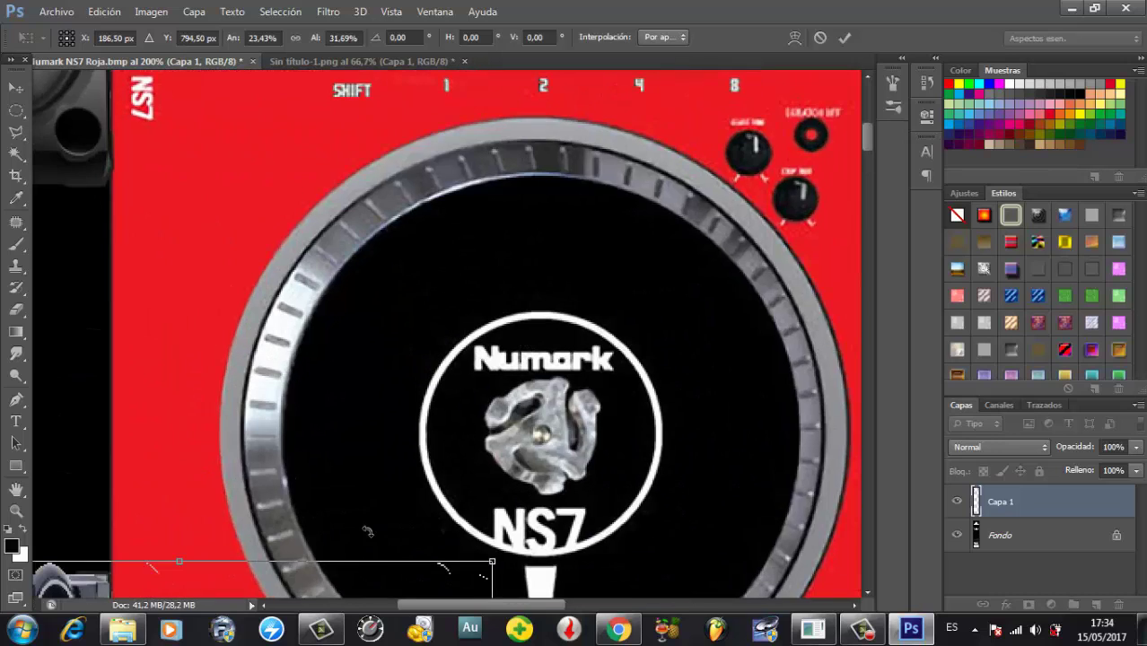
{"action": "scroll", "coordinate": [866, 144], "scroll_direction": "down", "scroll_amount": 10}
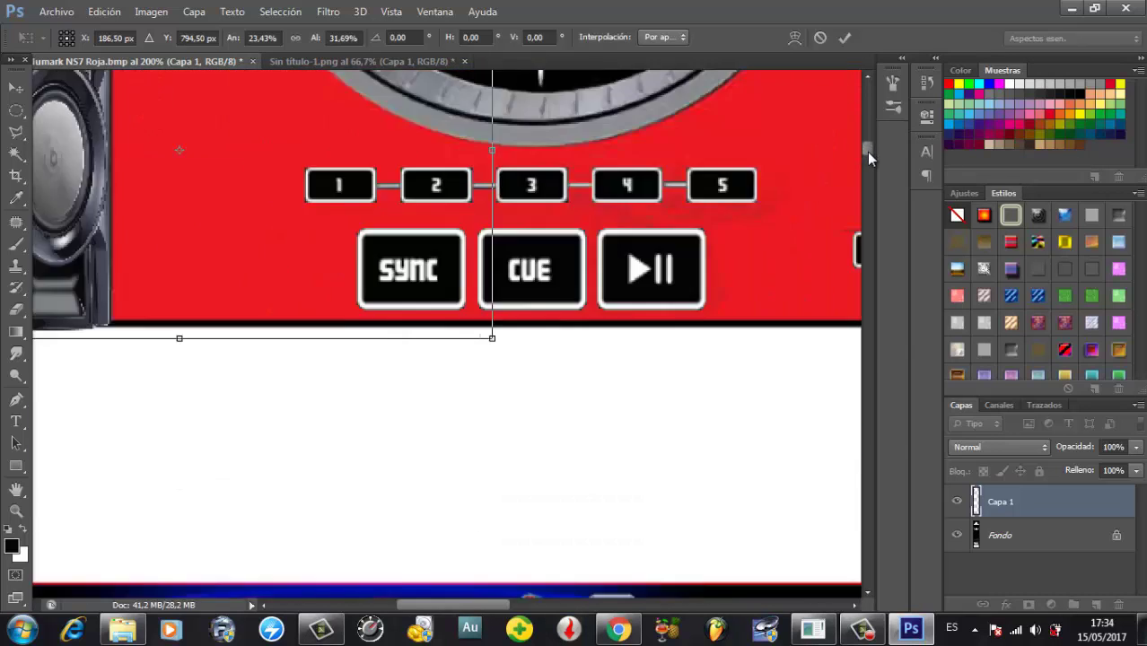
{"action": "scroll", "coordinate": [863, 147], "scroll_direction": "up", "scroll_amount": 3}
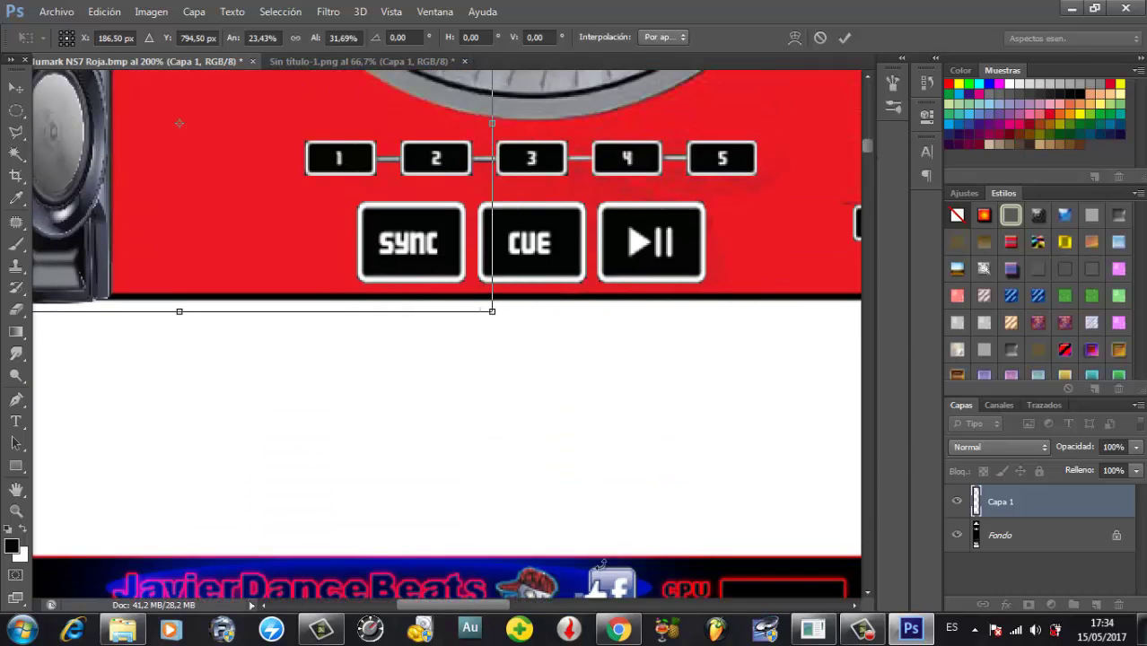
{"action": "left_click_drag", "start_coordinate": [455, 612], "coordinate": [401, 613]}
{"action": "scroll", "coordinate": [372, 243], "scroll_direction": "up", "scroll_amount": 3}
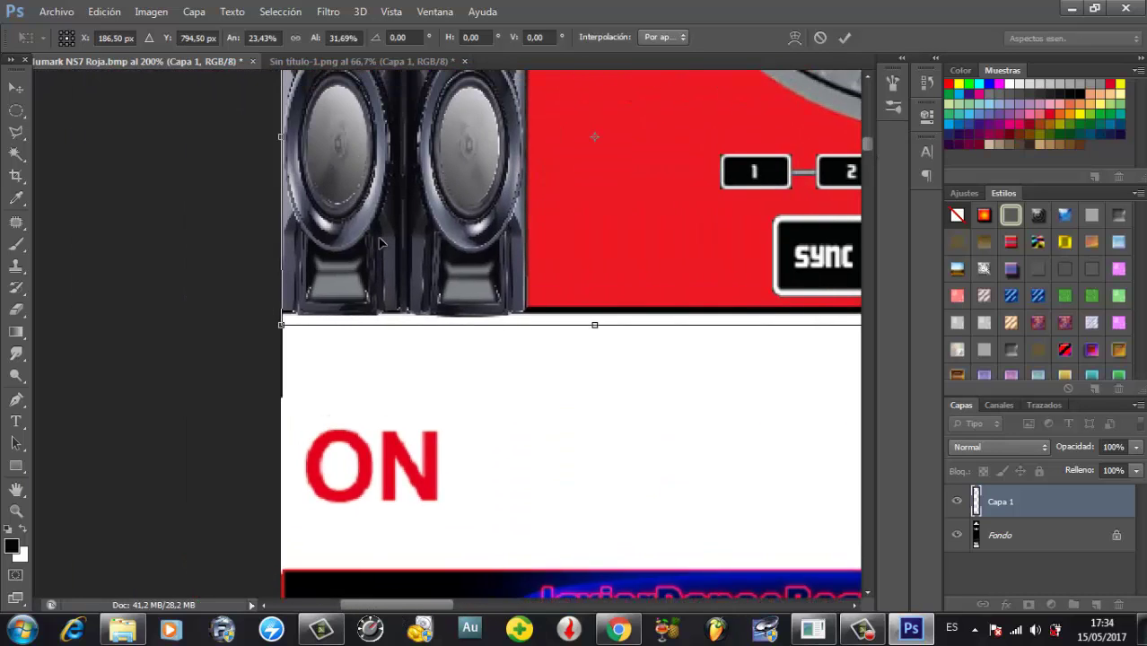
{"action": "scroll", "coordinate": [384, 244], "scroll_direction": "up", "scroll_amount": 1}
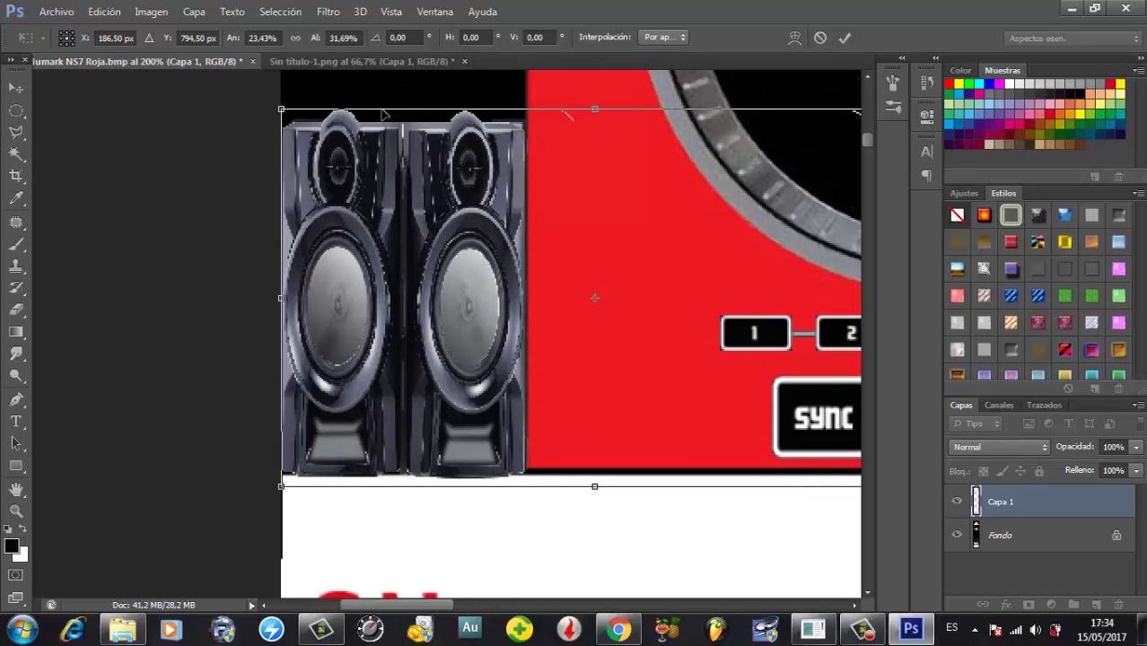
{"action": "mouse_move", "coordinate": [390, 108]}
{"action": "left_mouse_down"}
{"action": "mouse_move", "coordinate": [389, 129]}
{"action": "mouse_move", "coordinate": [391, 107]}
{"action": "left_mouse_up"}
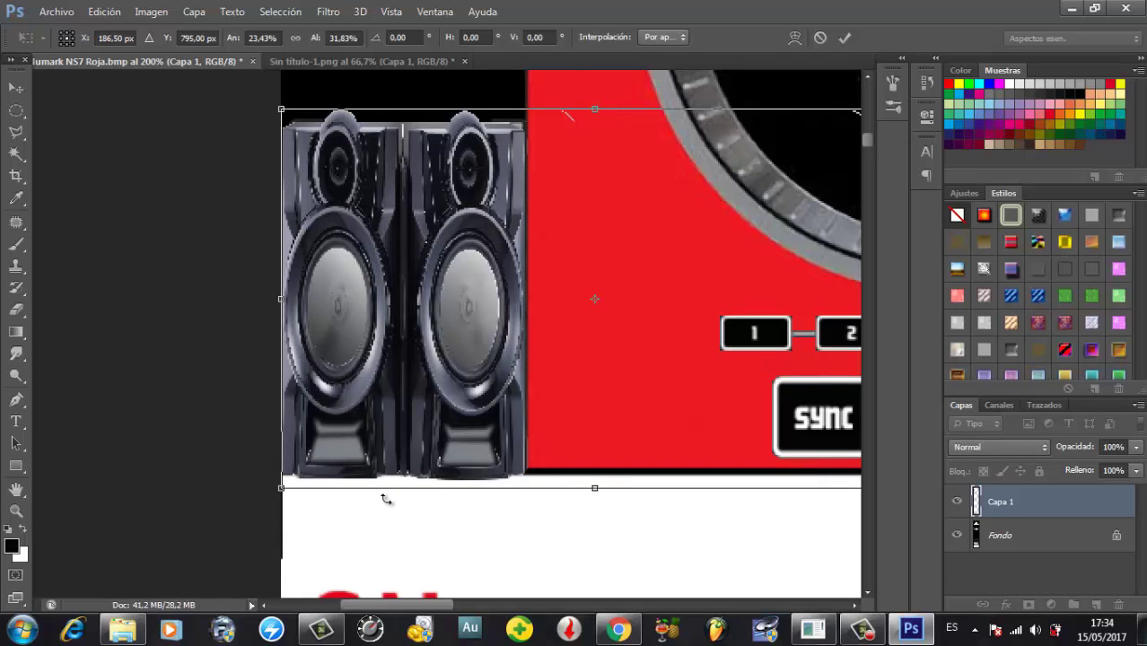
{"action": "mouse_move", "coordinate": [407, 492]}
{"action": "left_mouse_down"}
{"action": "mouse_move", "coordinate": [411, 455]}
{"action": "mouse_move", "coordinate": [409, 482]}
{"action": "left_mouse_up"}
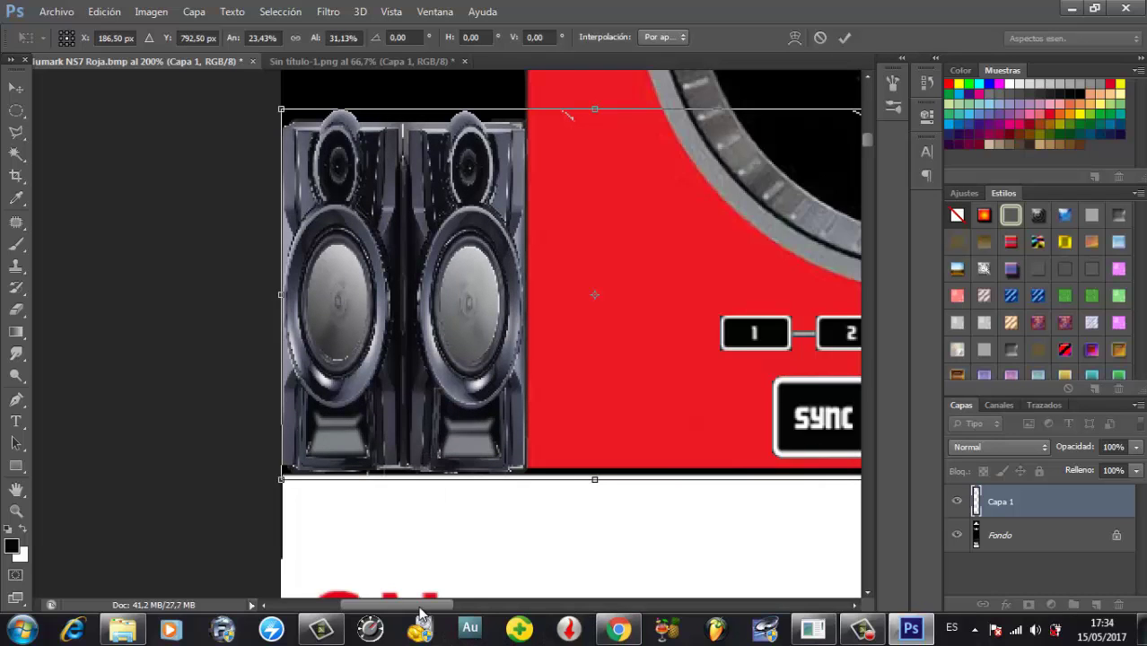
{"action": "left_click_drag", "start_coordinate": [422, 606], "coordinate": [468, 613]}
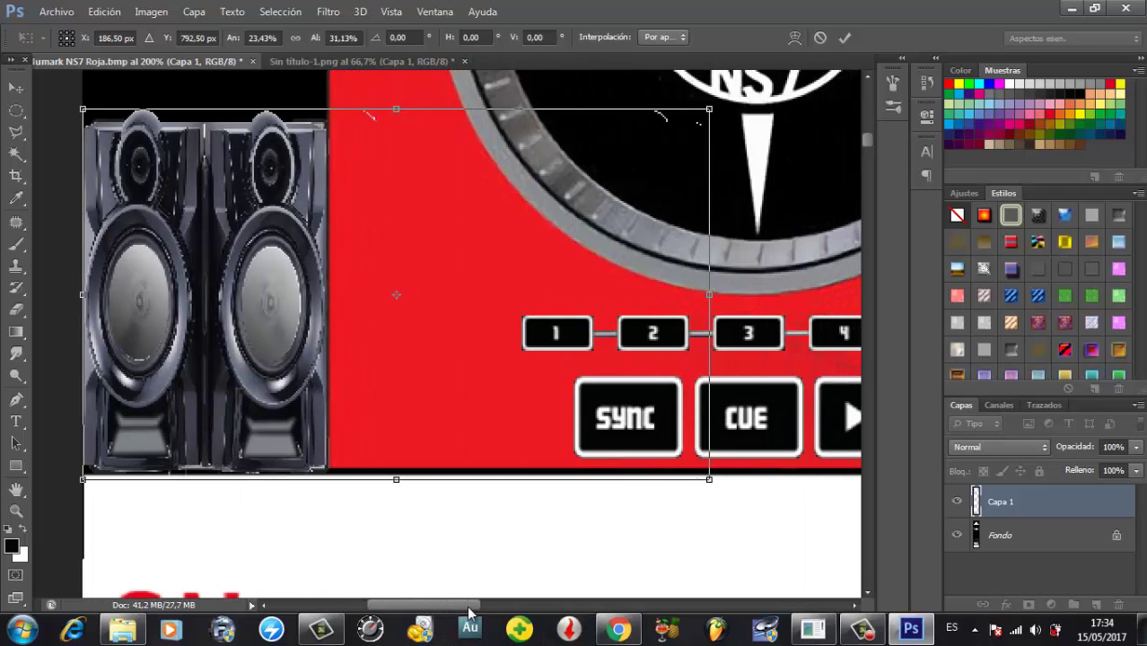
{"action": "key", "text": "Return"}
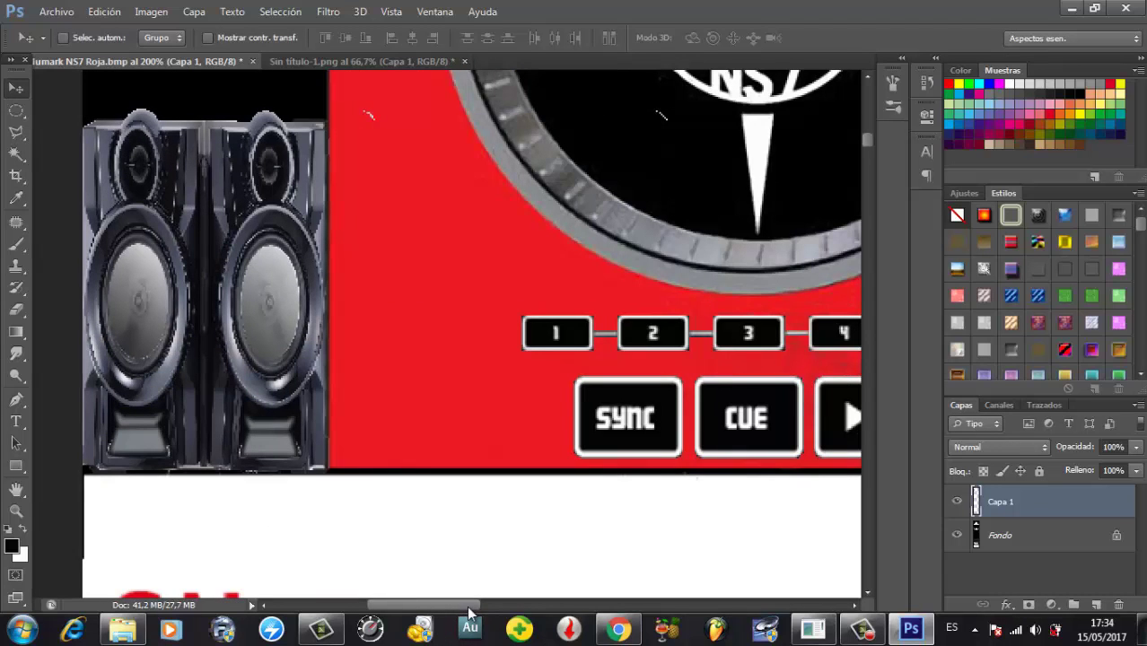
- In Sin título-1.png, enclose the light-cone speaker pair in a rectangular marquee selection
{"action": "left_click", "coordinate": [359, 62]}
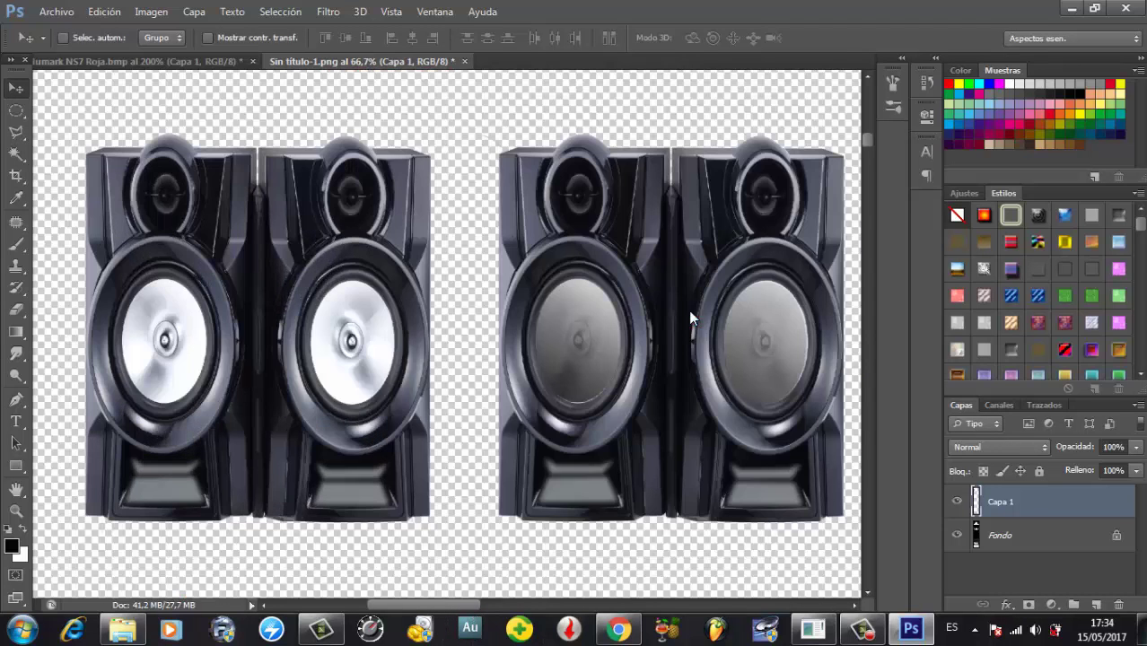
{"action": "left_click", "coordinate": [16, 109]}
{"action": "right_click", "coordinate": [16, 113]}
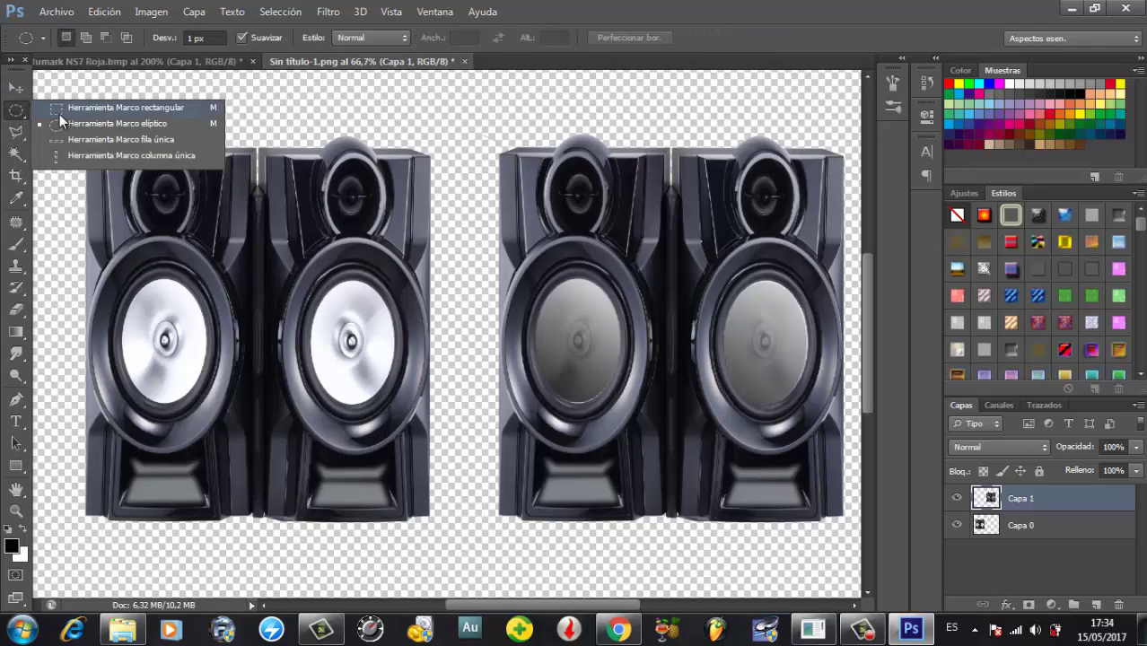
{"action": "left_click", "coordinate": [125, 107]}
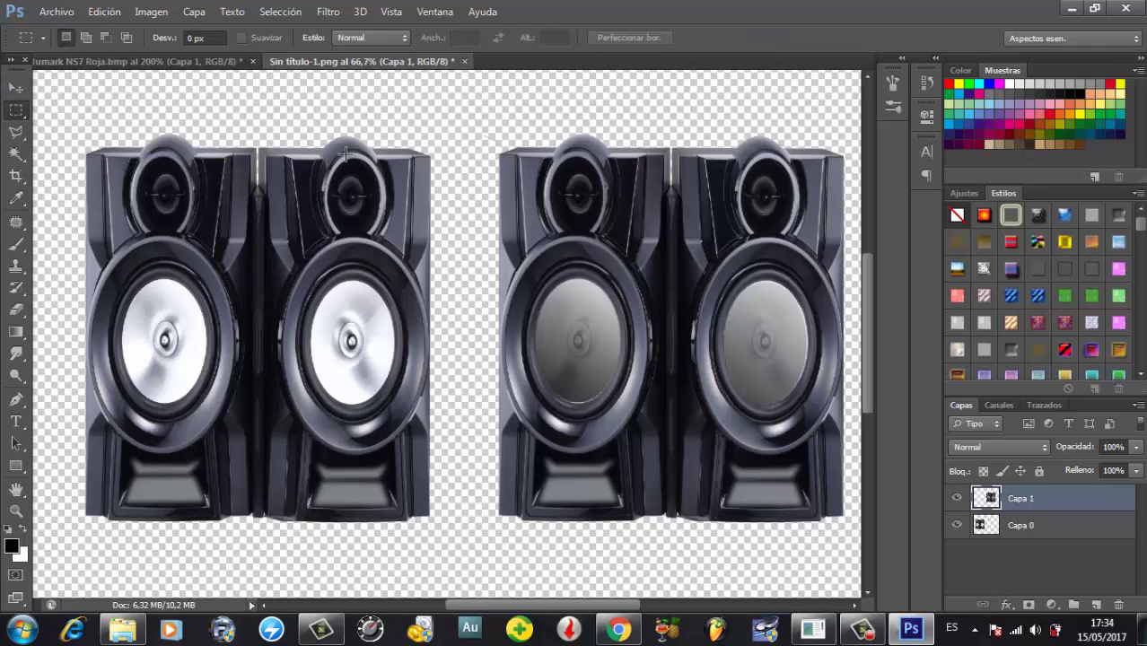
{"action": "left_click_drag", "start_coordinate": [476, 123], "coordinate": [59, 536]}
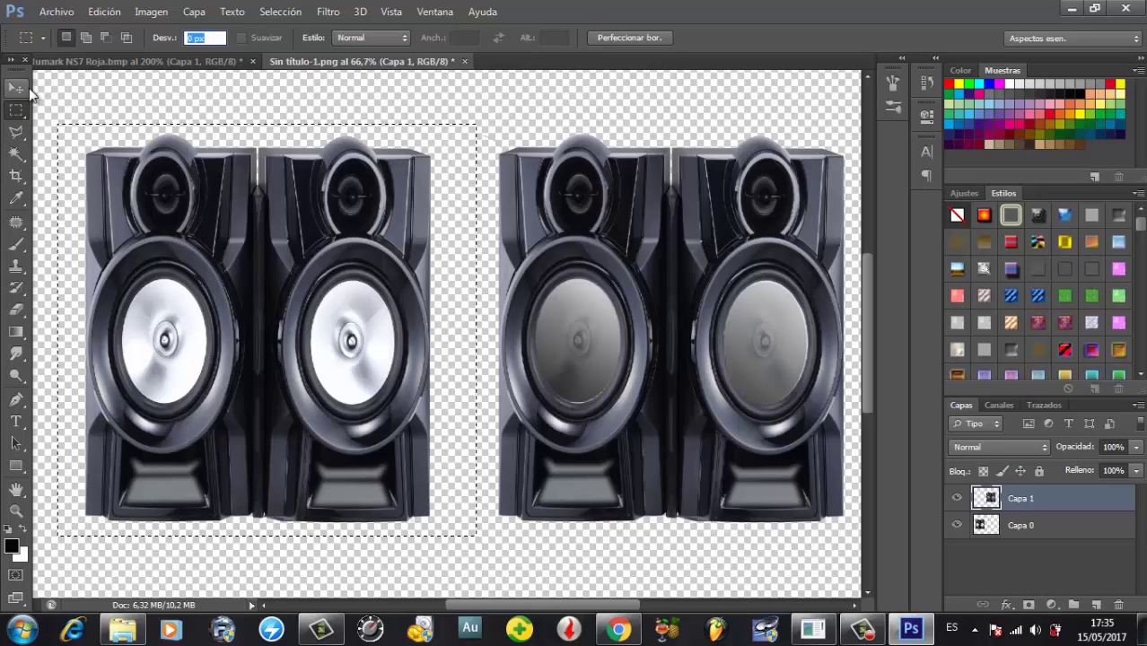
- With the Move tool active, make Capa 0 the current layer and toggle its visibility to check that it holds the light-cone speakers
{"action": "left_click", "coordinate": [19, 90]}
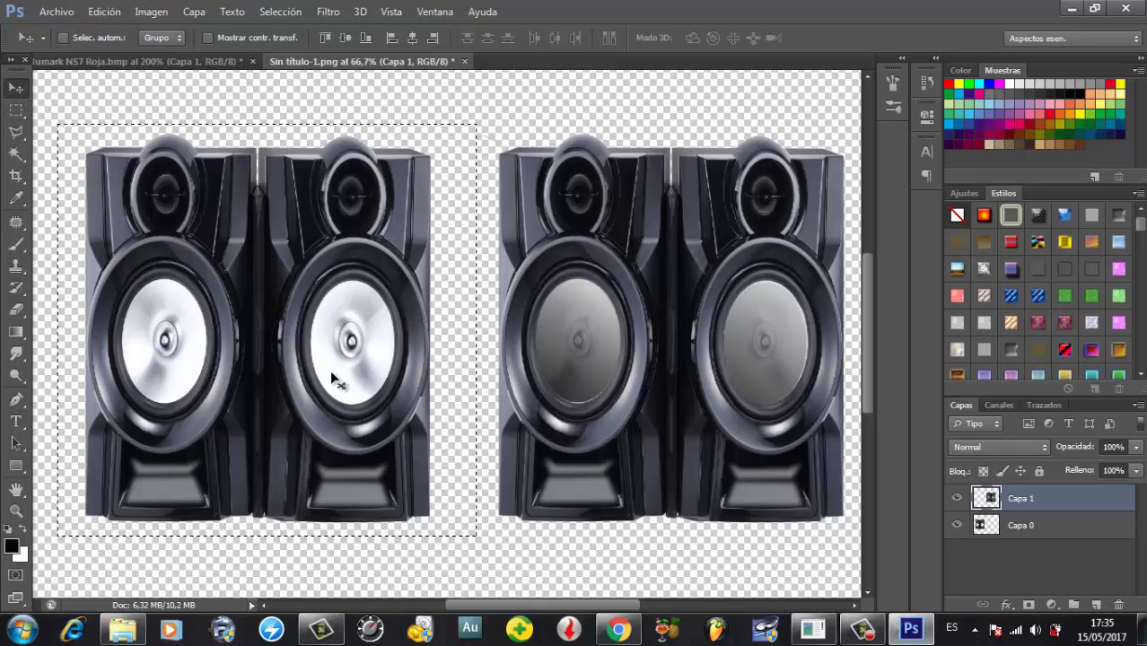
{"action": "left_click", "coordinate": [314, 364]}
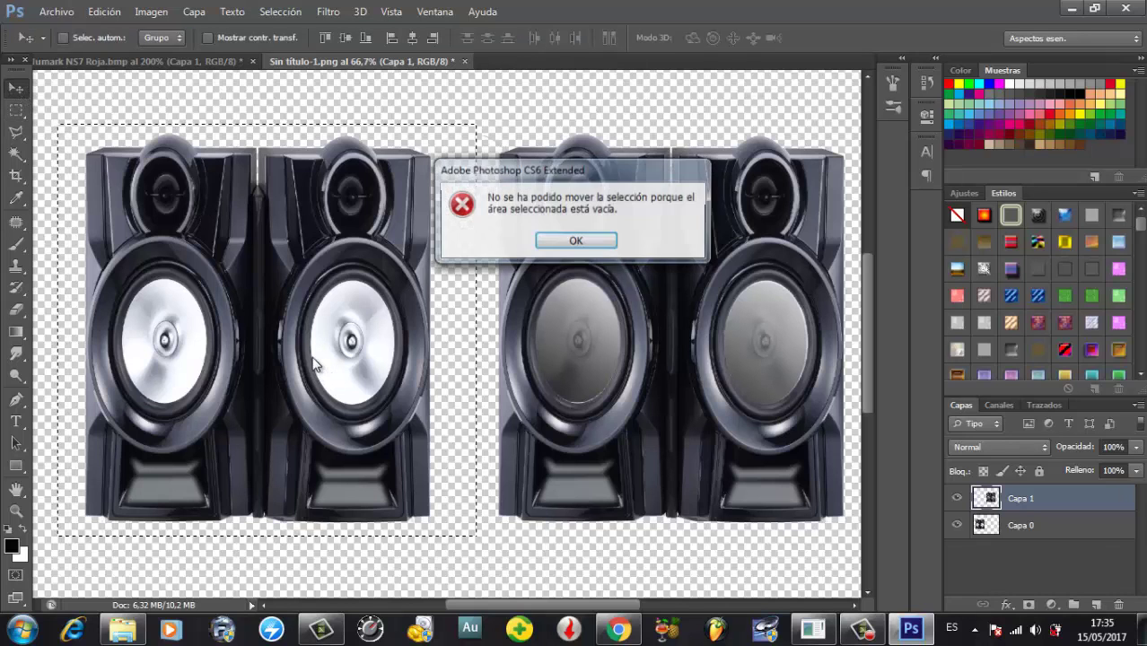
{"action": "left_click", "coordinate": [577, 244]}
{"action": "left_click", "coordinate": [1037, 525]}
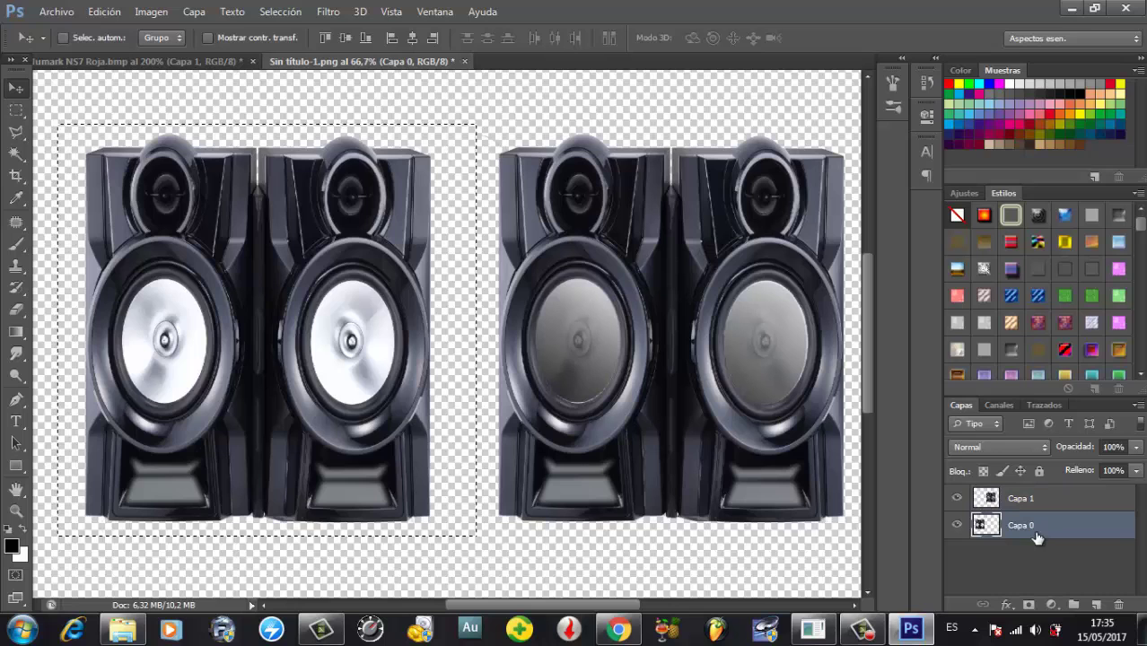
{"action": "left_click", "coordinate": [957, 525]}
{"action": "left_click", "coordinate": [957, 525]}
{"action": "left_click", "coordinate": [957, 524]}
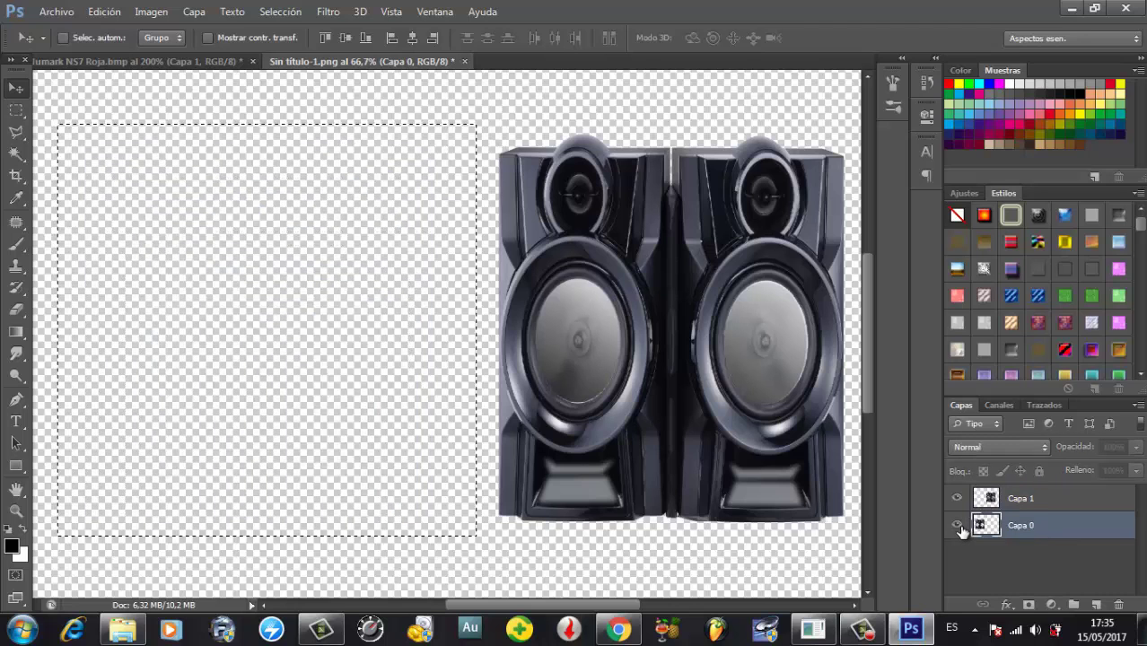
{"action": "left_click", "coordinate": [957, 524]}
- Move a copy of the selected light-cone speakers into the Numark NS7 Roja.bmp document, aligning it with the skin's left edge over the left deck
{"action": "left_click_drag", "start_coordinate": [309, 370], "coordinate": [490, 401]}
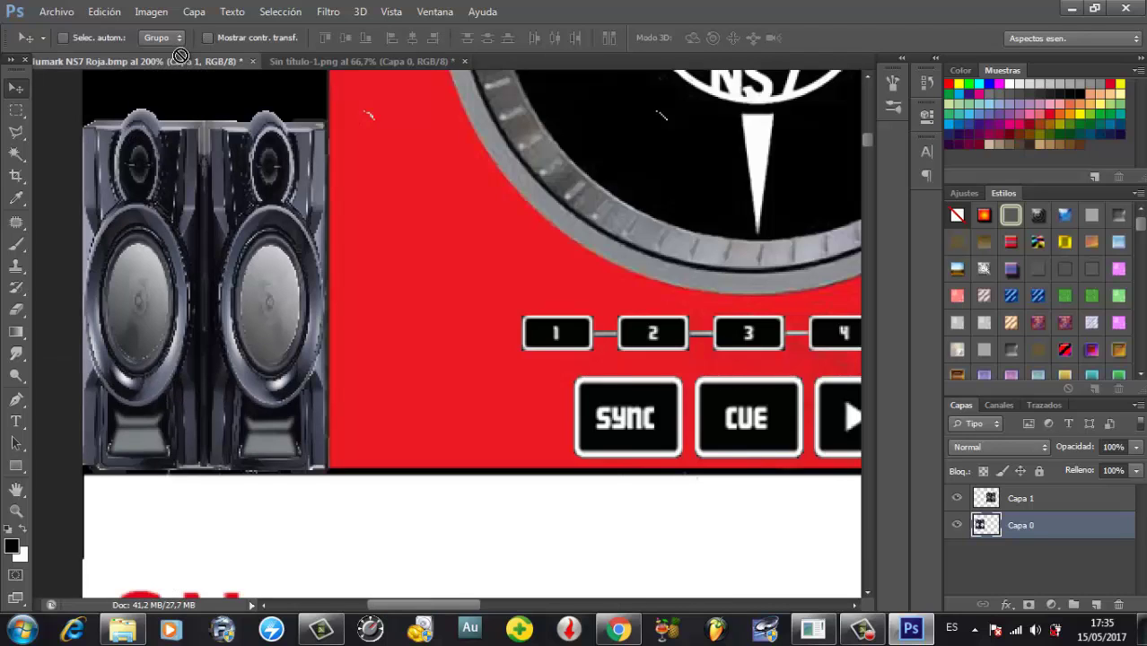
{"action": "left_click_drag", "start_coordinate": [405, 307], "coordinate": [398, 307]}
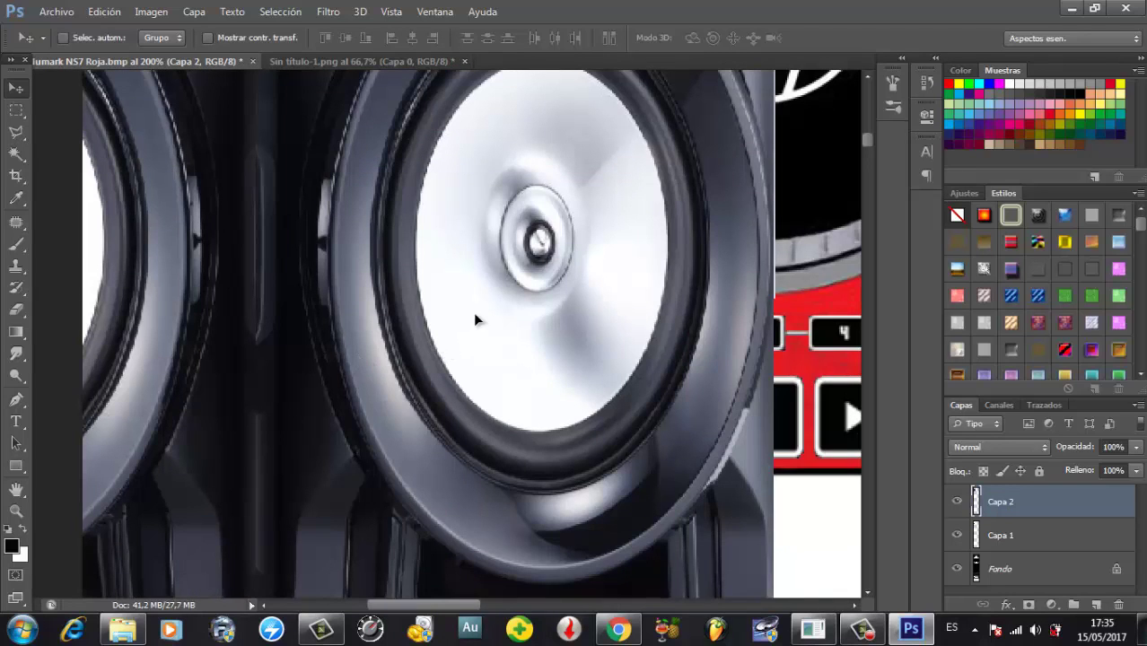
{"action": "left_click_drag", "start_coordinate": [473, 311], "coordinate": [543, 289]}
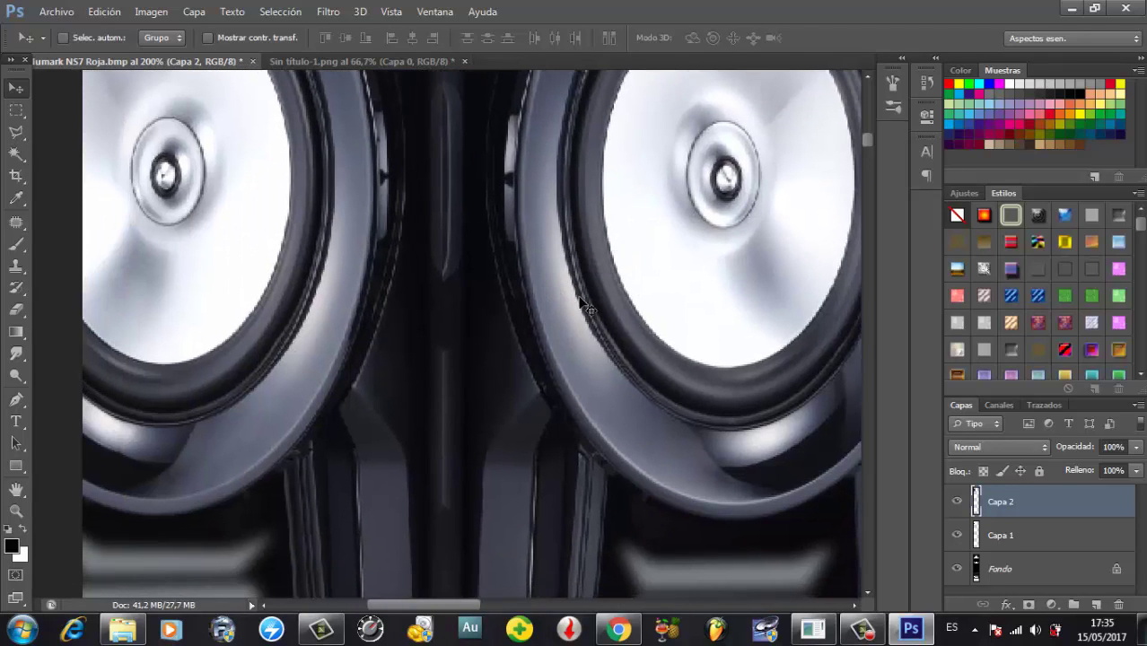
{"action": "key", "text": "ctrl+minus"}
{"action": "key", "text": "ctrl+minus"}
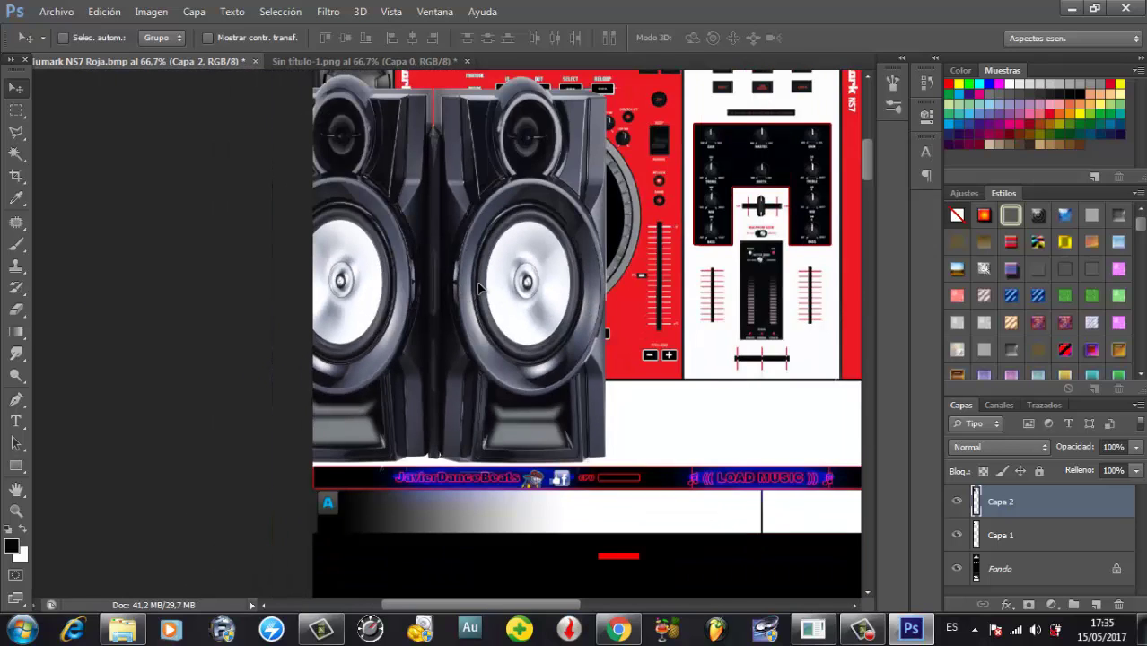
{"action": "left_click_drag", "start_coordinate": [476, 296], "coordinate": [511, 213]}
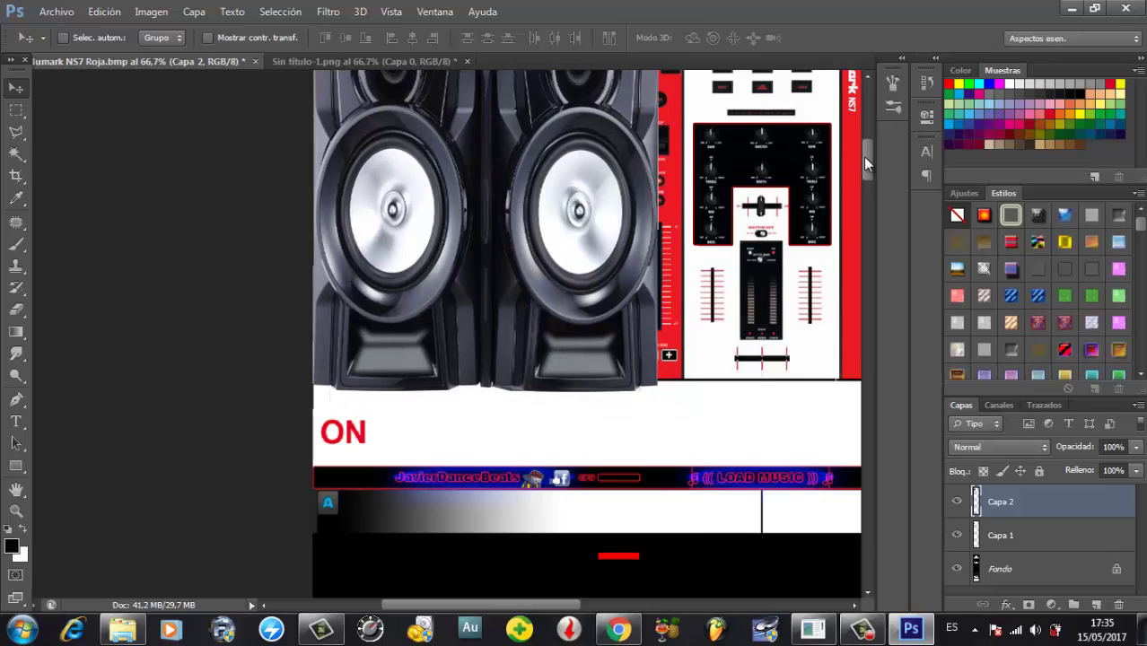
- Free-transform the light-cone speaker layer Capa 2, shrinking it to 22.85% width and 35.92% height beside the left deck
{"action": "left_click_drag", "start_coordinate": [866, 162], "coordinate": [864, 145]}
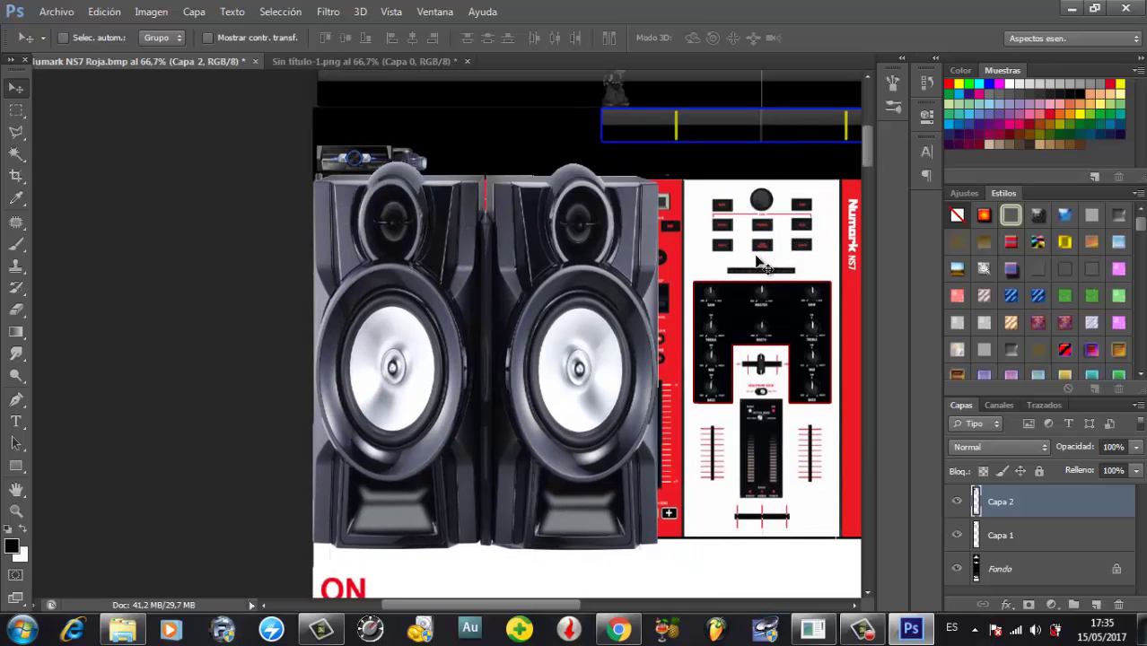
{"action": "key", "text": "ctrl+t"}
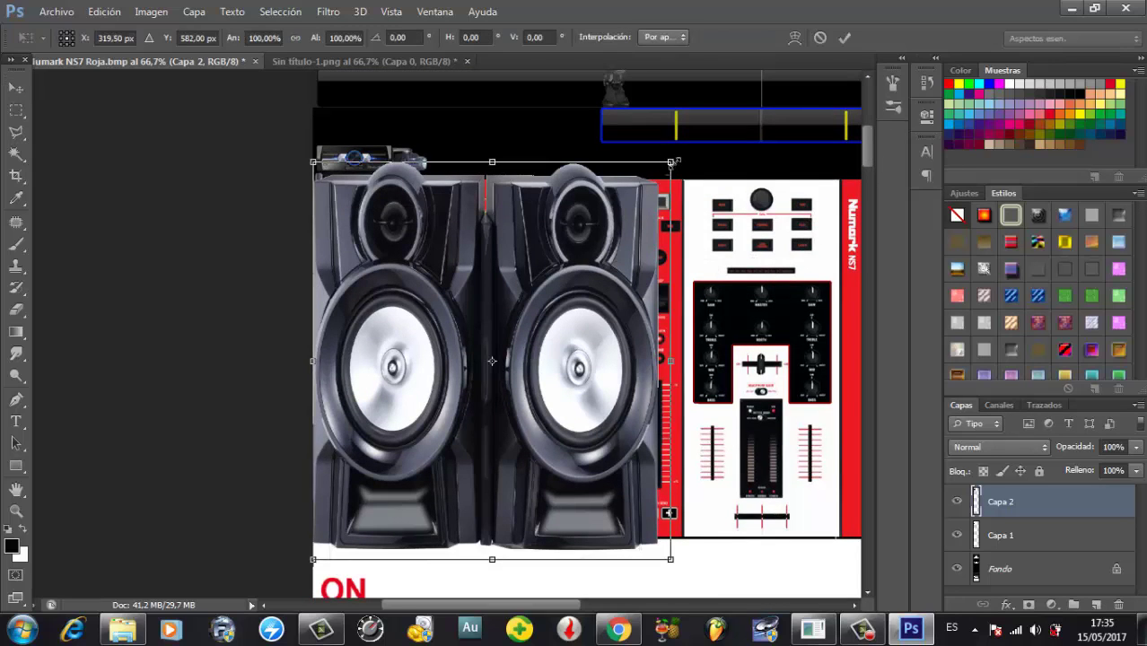
{"action": "left_click_drag", "start_coordinate": [674, 163], "coordinate": [399, 419]}
- Widen the Capa 2 transform to 23.63% so the speakers fill the strip up to the red deck's edge
{"action": "key", "text": "ctrl+plus"}
{"action": "key", "text": "ctrl+plus"}
{"action": "key", "text": "ctrl+plus"}
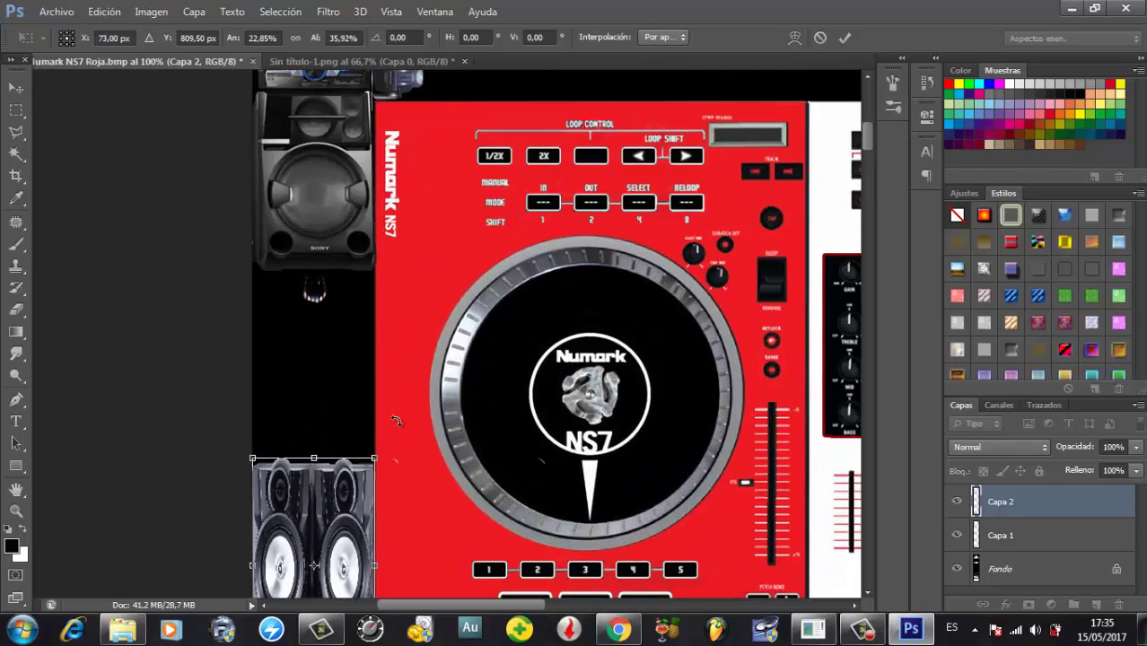
{"action": "scroll", "coordinate": [527, 368], "scroll_direction": "down", "scroll_amount": 10}
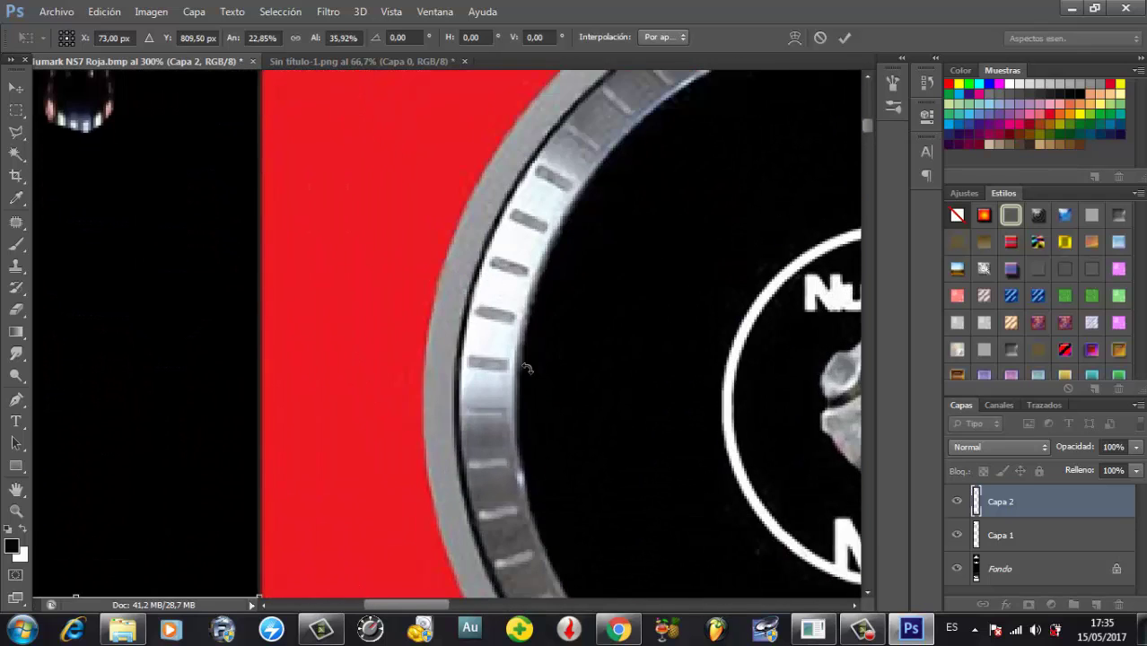
{"action": "scroll", "coordinate": [528, 368], "scroll_direction": "down", "scroll_amount": 3}
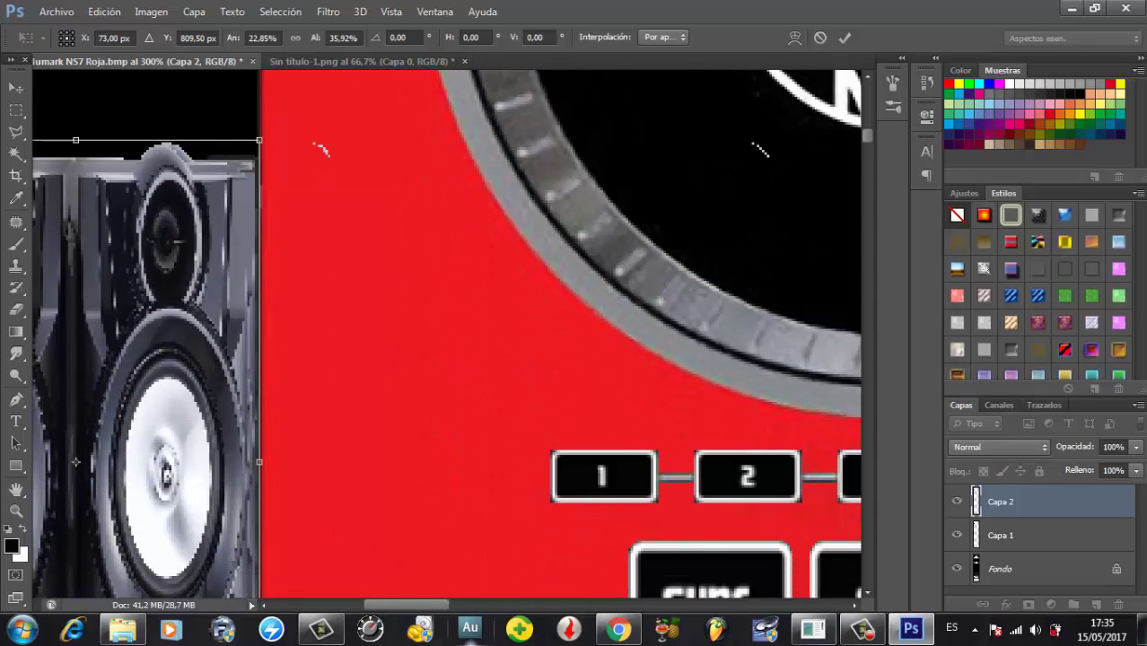
{"action": "left_click_drag", "start_coordinate": [431, 609], "coordinate": [401, 610]}
{"action": "scroll", "coordinate": [472, 297], "scroll_direction": "down", "scroll_amount": 2}
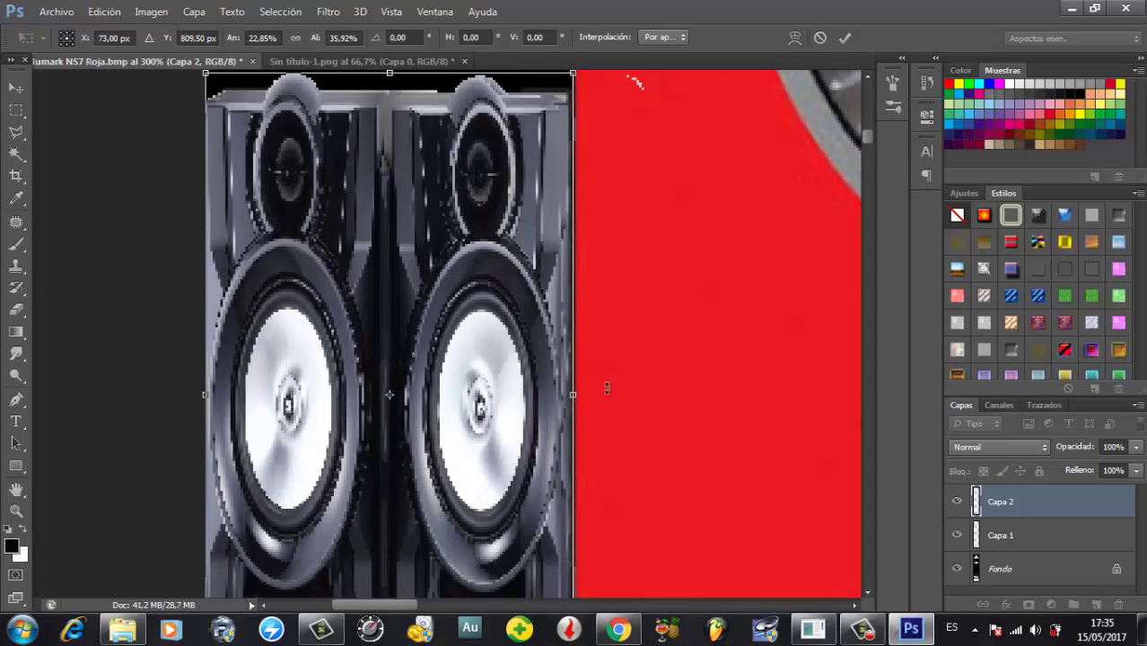
{"action": "left_click_drag", "start_coordinate": [574, 394], "coordinate": [585, 398]}
- Reduce the Capa 2 height to 31.13%, bringing its base level with the deck's lower edge, and apply the transform
{"action": "scroll", "coordinate": [492, 444], "scroll_direction": "down", "scroll_amount": 3}
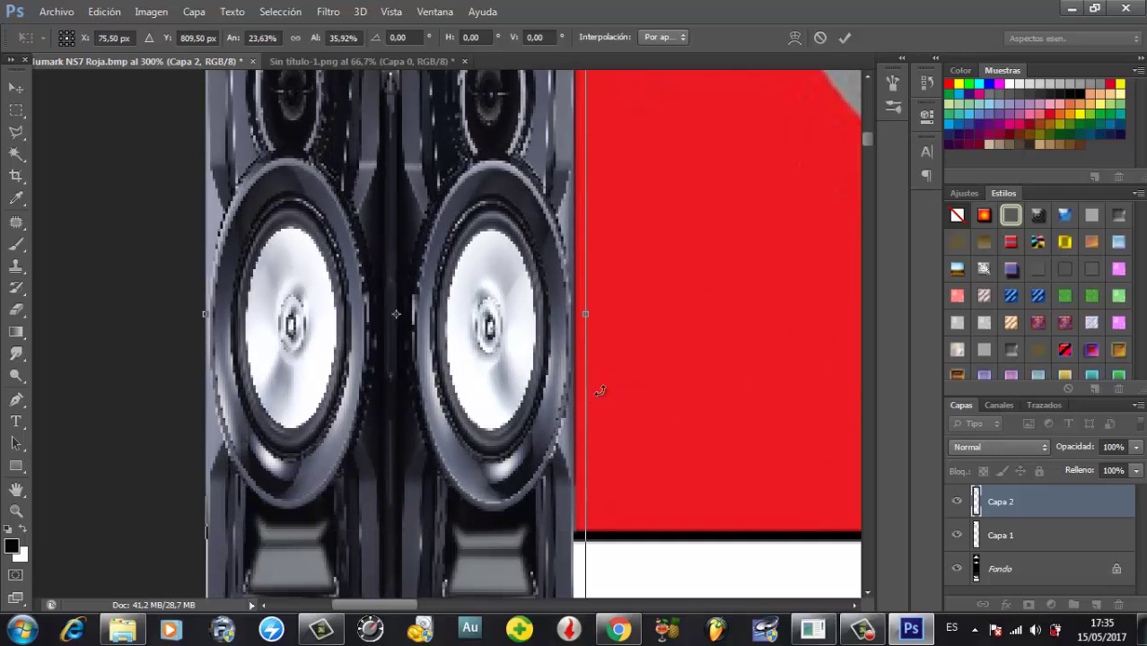
{"action": "left_click_drag", "start_coordinate": [399, 565], "coordinate": [407, 486]}
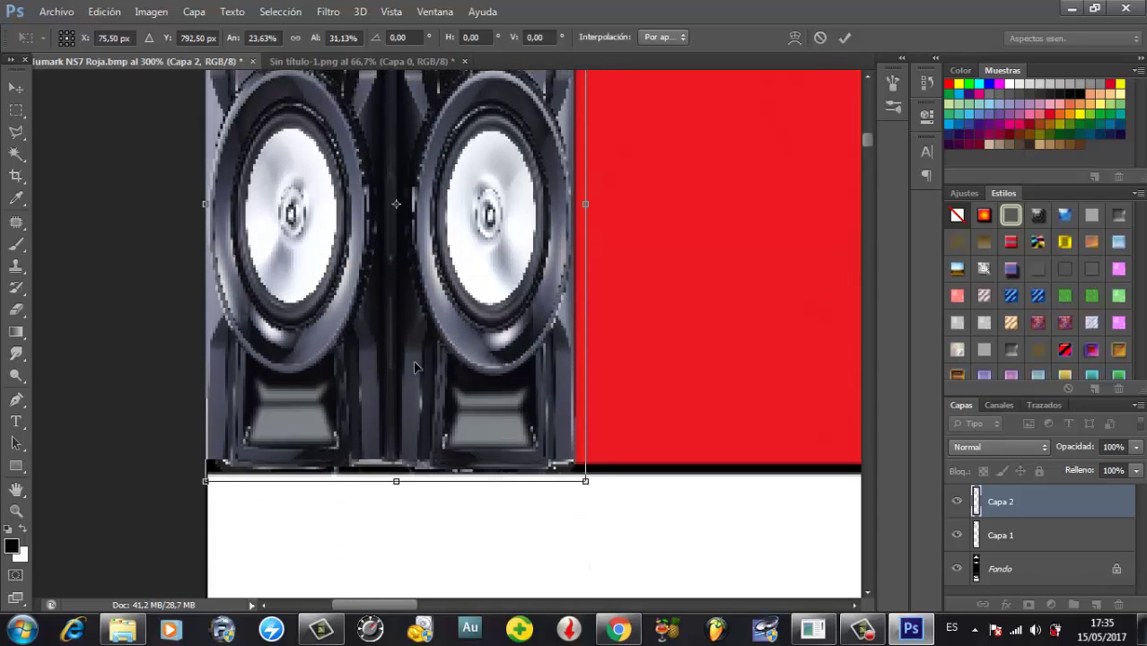
{"action": "scroll", "coordinate": [427, 366], "scroll_direction": "up", "scroll_amount": 4}
{"action": "scroll", "coordinate": [427, 366], "scroll_direction": "up", "scroll_amount": 2}
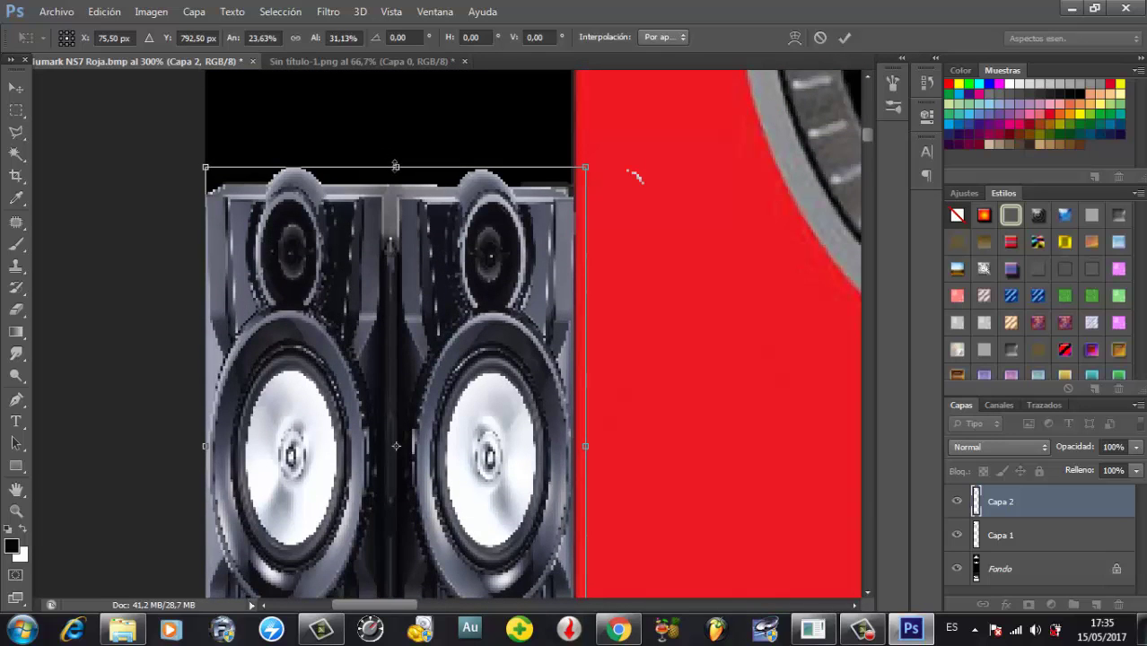
{"action": "mouse_move", "coordinate": [395, 166]}
{"action": "left_mouse_down"}
{"action": "mouse_move", "coordinate": [395, 219]}
{"action": "mouse_move", "coordinate": [395, 167]}
{"action": "left_mouse_up"}
{"action": "key", "text": "Return"}
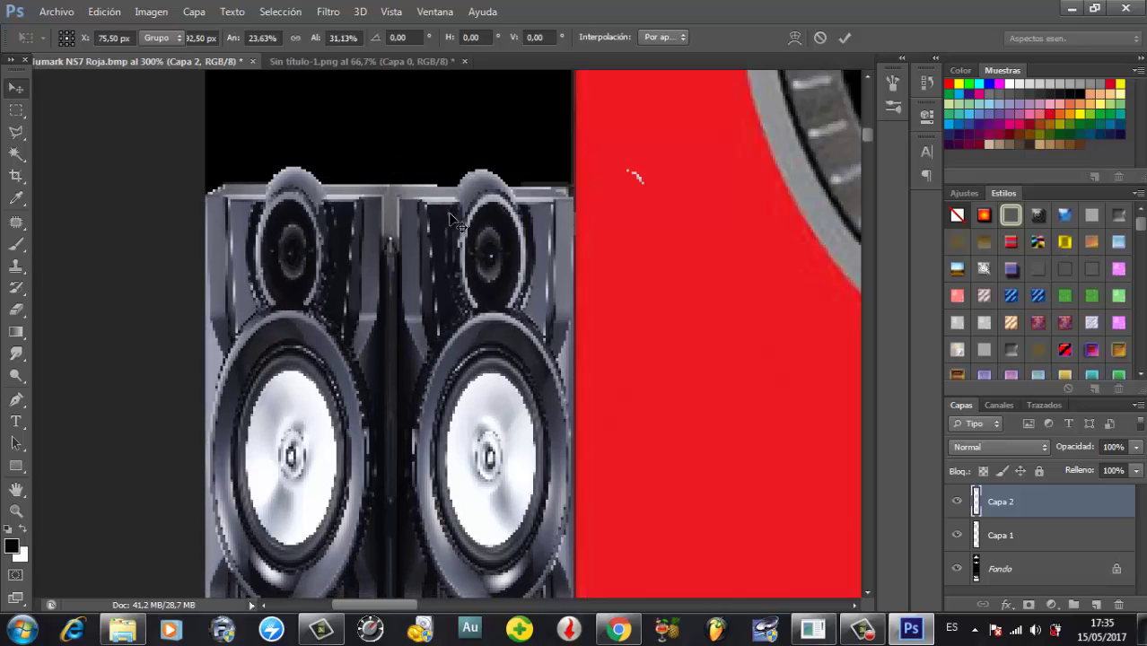
- Toggle the visibility of Capa 2 to compare the light-cone speakers with the darkened pair underneath
{"action": "key", "text": "ctrl+minus"}
{"action": "key", "text": "ctrl+minus"}
{"action": "key", "text": "ctrl+minus"}
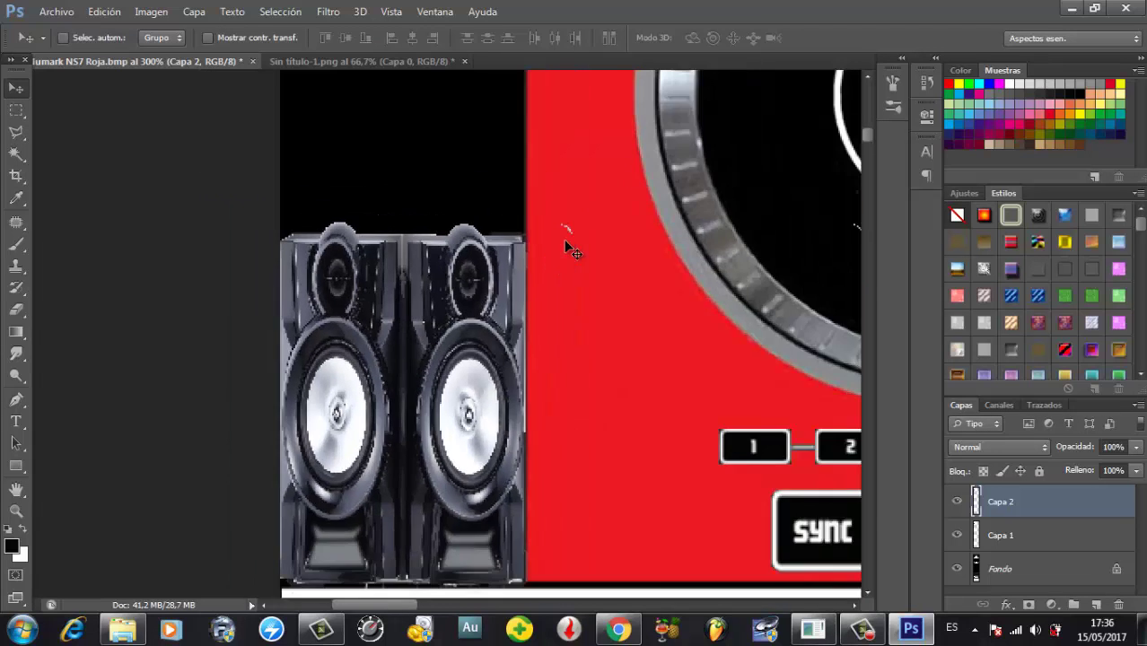
{"action": "scroll", "coordinate": [567, 269], "scroll_direction": "down", "scroll_amount": 3}
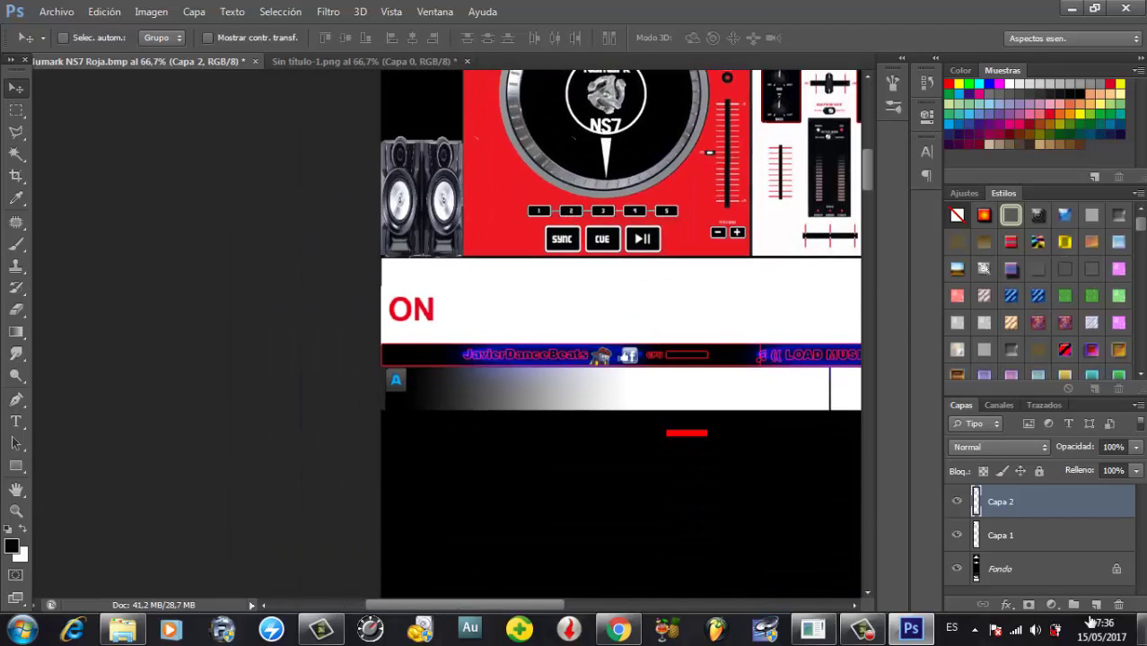
{"action": "left_click", "coordinate": [957, 503]}
{"action": "left_click", "coordinate": [958, 503]}
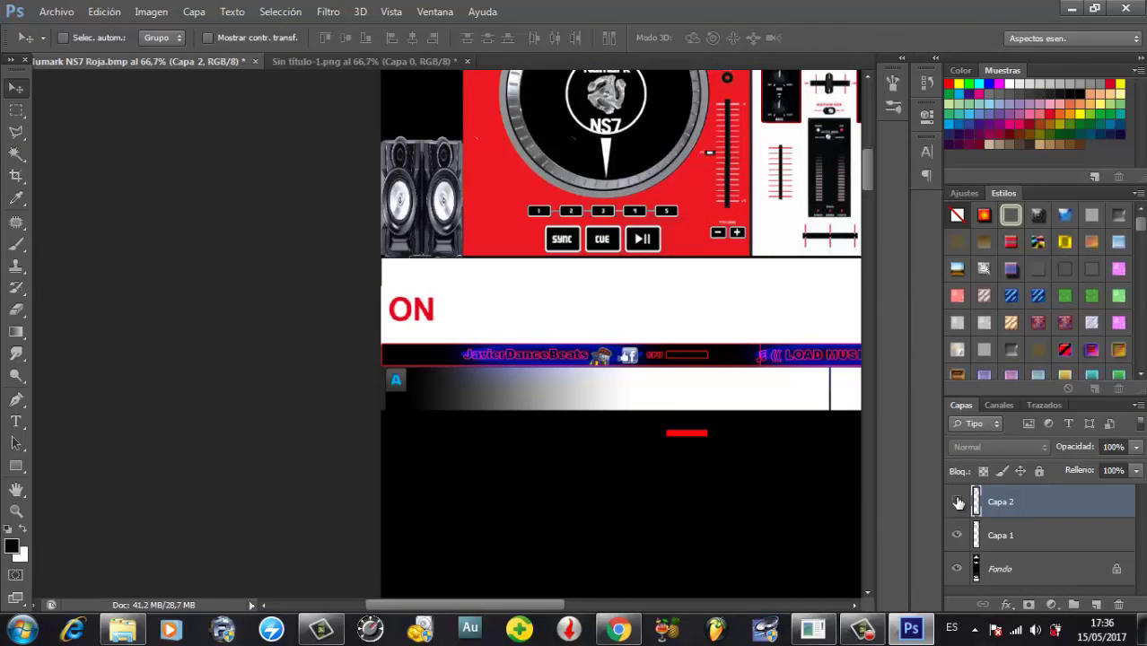
- Hide and show Capa 2 repeatedly to compare both speaker pairs, leaving the light-cone layer visible
{"action": "left_click", "coordinate": [958, 502]}
{"action": "left_click", "coordinate": [957, 503]}
{"action": "left_click", "coordinate": [958, 503]}
{"action": "left_click", "coordinate": [958, 503]}
{"action": "left_click", "coordinate": [958, 503]}
{"action": "left_click", "coordinate": [958, 504]}
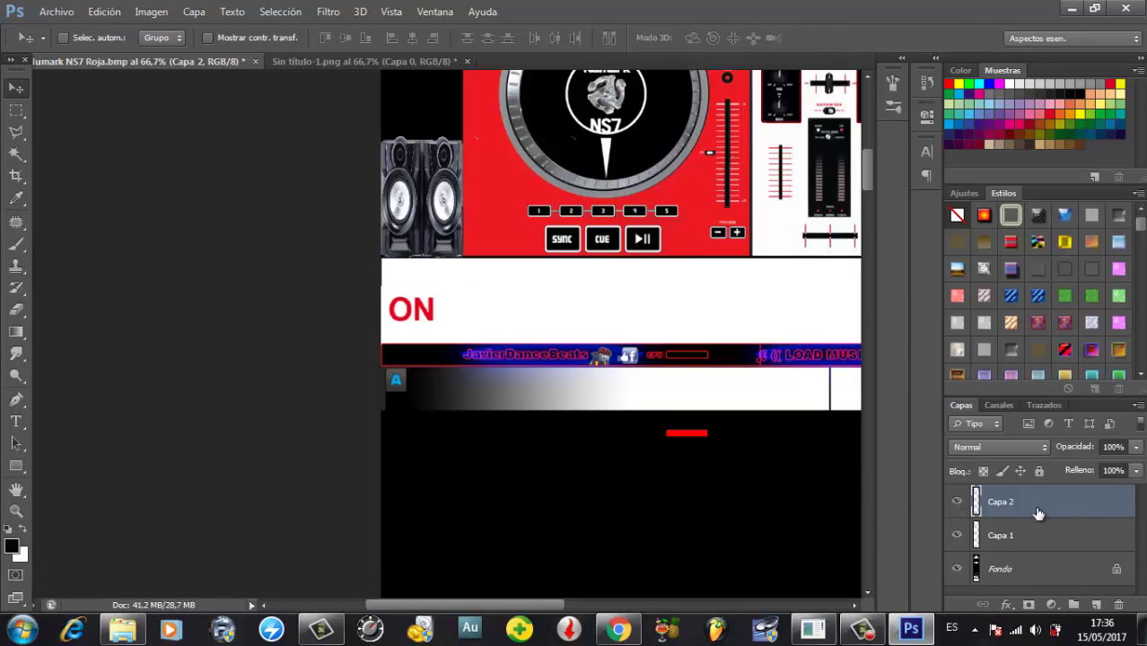
- Move the Capa 2 speakers down to the illuminated deck copy, beneath the laser lights, with their base level with the red deck's lower edge
{"action": "left_click_drag", "start_coordinate": [477, 212], "coordinate": [492, 401]}
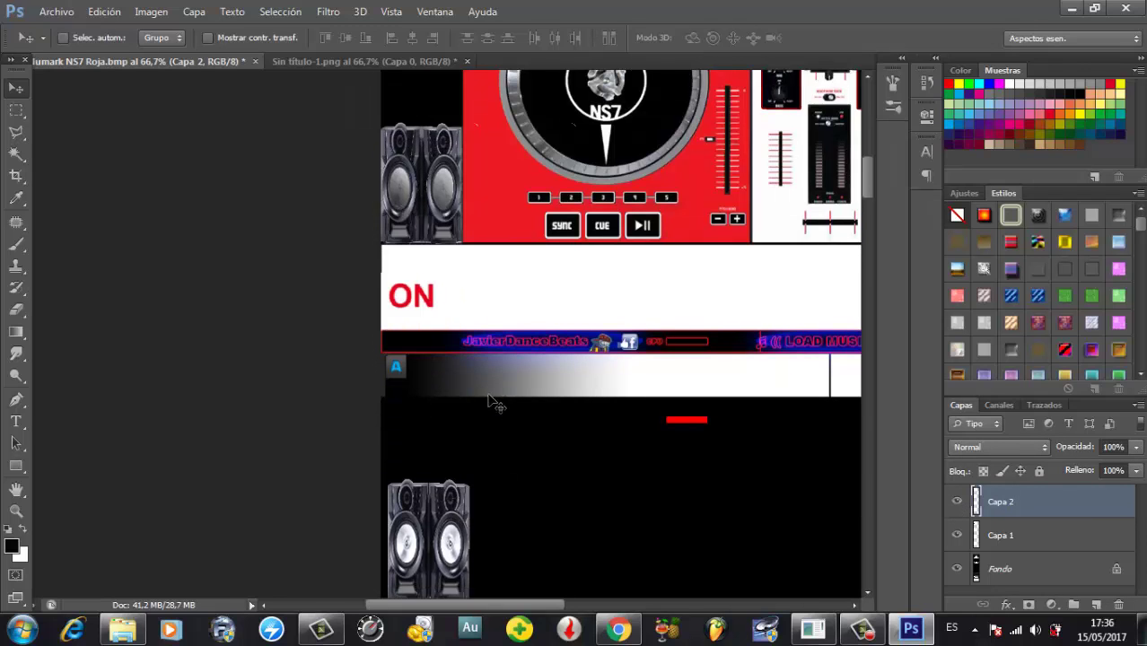
{"action": "scroll", "coordinate": [492, 401], "scroll_direction": "down", "scroll_amount": 5}
{"action": "key", "text": "ctrl+minus"}
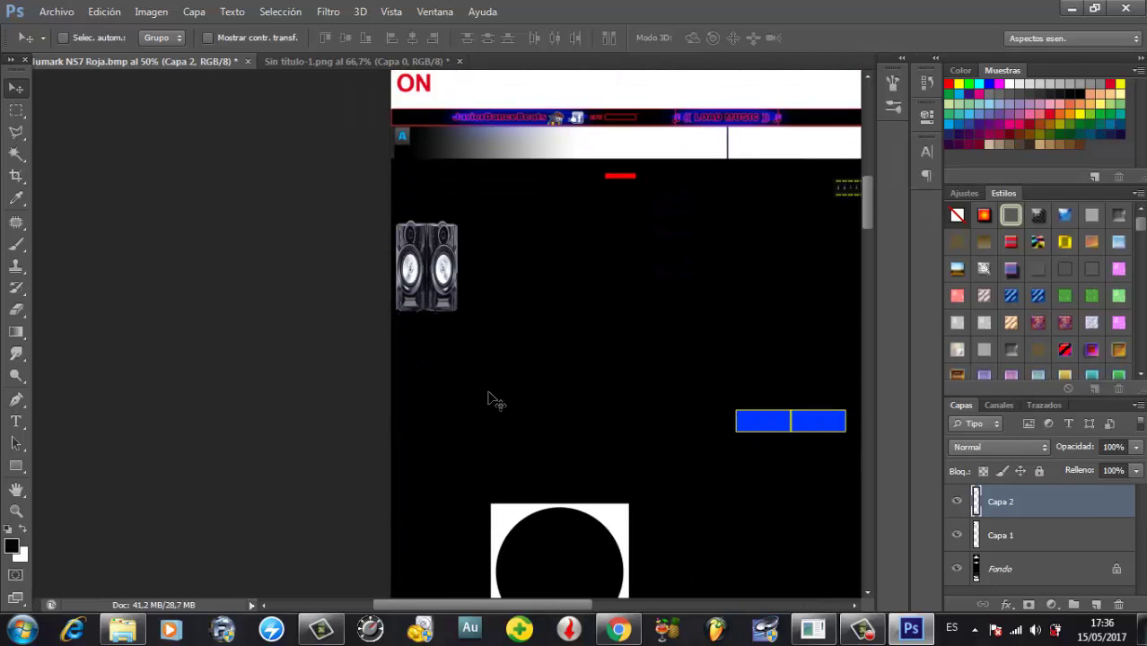
{"action": "scroll", "coordinate": [492, 401], "scroll_direction": "down", "scroll_amount": 3}
{"action": "left_click_drag", "start_coordinate": [431, 109], "coordinate": [425, 396]}
{"action": "scroll", "coordinate": [426, 396], "scroll_direction": "up", "scroll_amount": 3, "text": "alt"}
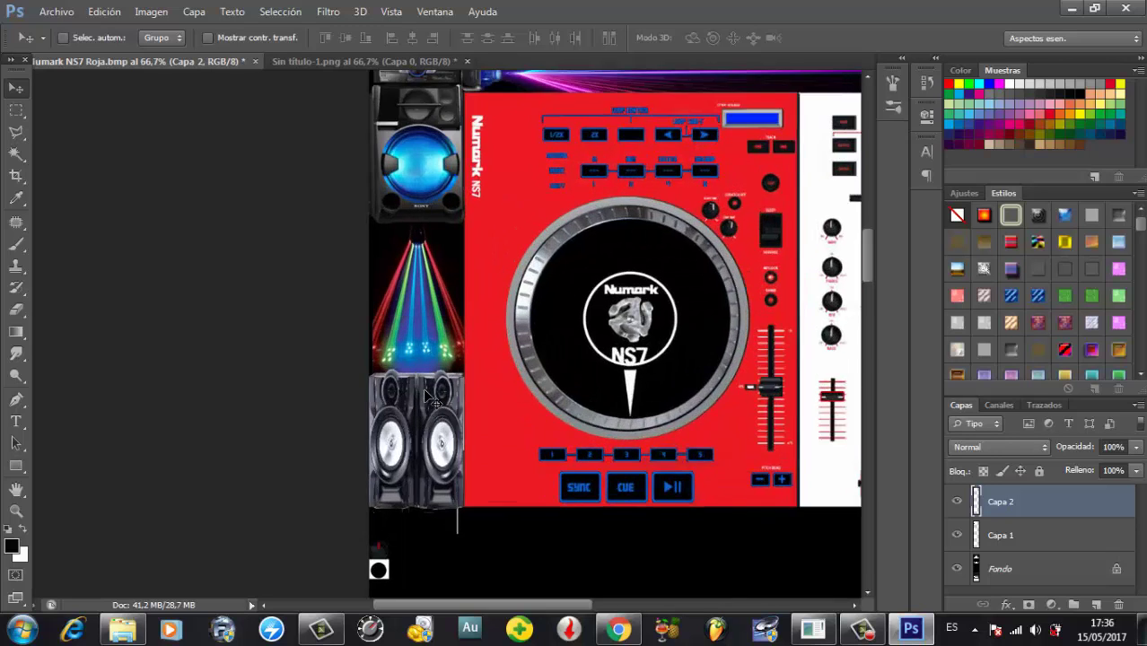
{"action": "scroll", "coordinate": [588, 392], "scroll_direction": "down", "scroll_amount": 5}
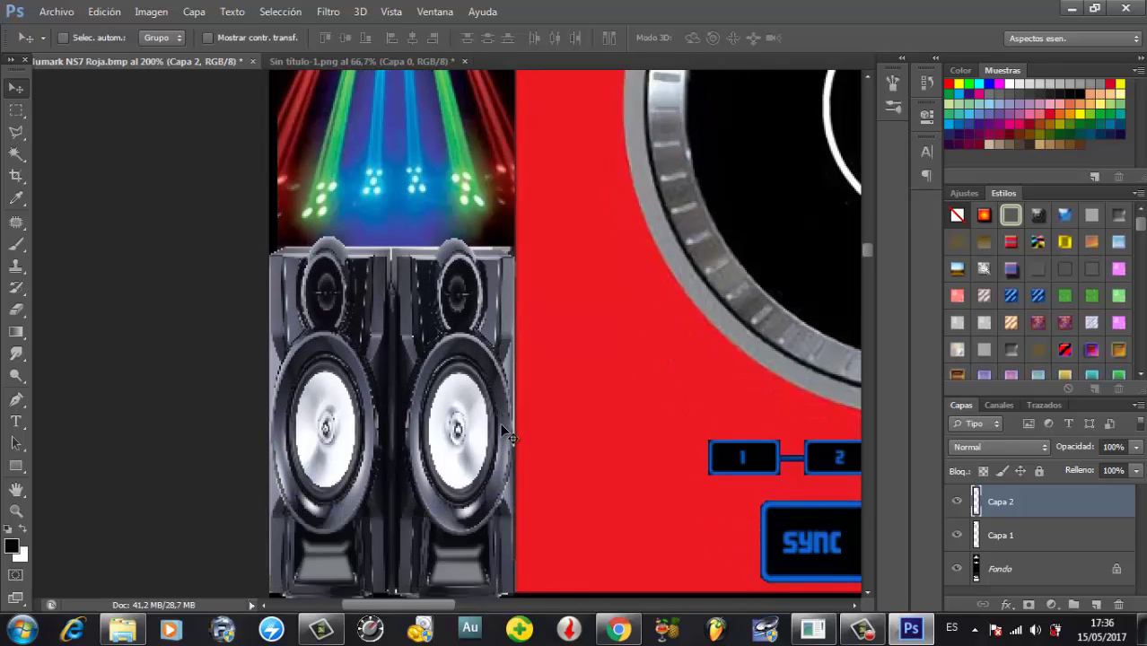
{"action": "mouse_move", "coordinate": [388, 408]}
{"action": "left_mouse_down"}
{"action": "mouse_move", "coordinate": [380, 341]}
{"action": "mouse_move", "coordinate": [390, 386]}
{"action": "left_mouse_up"}
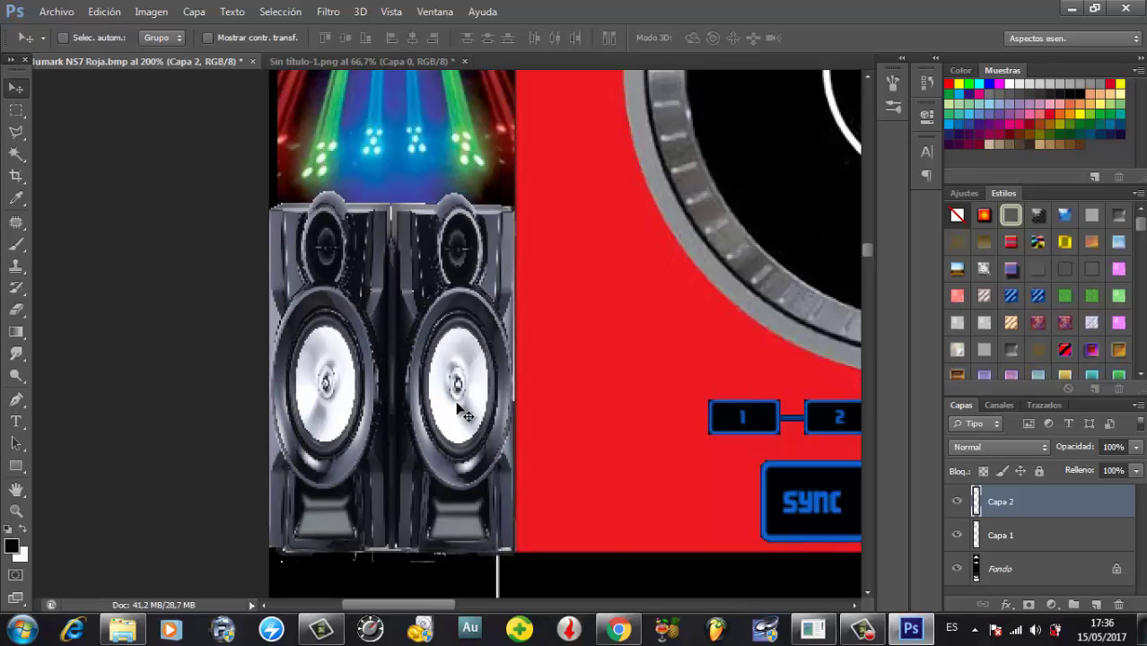
- Start saving a copy of the skin image to Escritorio and set the format to BMP (*.BMP;*.RLE;*.DIB)
{"action": "left_click", "coordinate": [75, 13]}
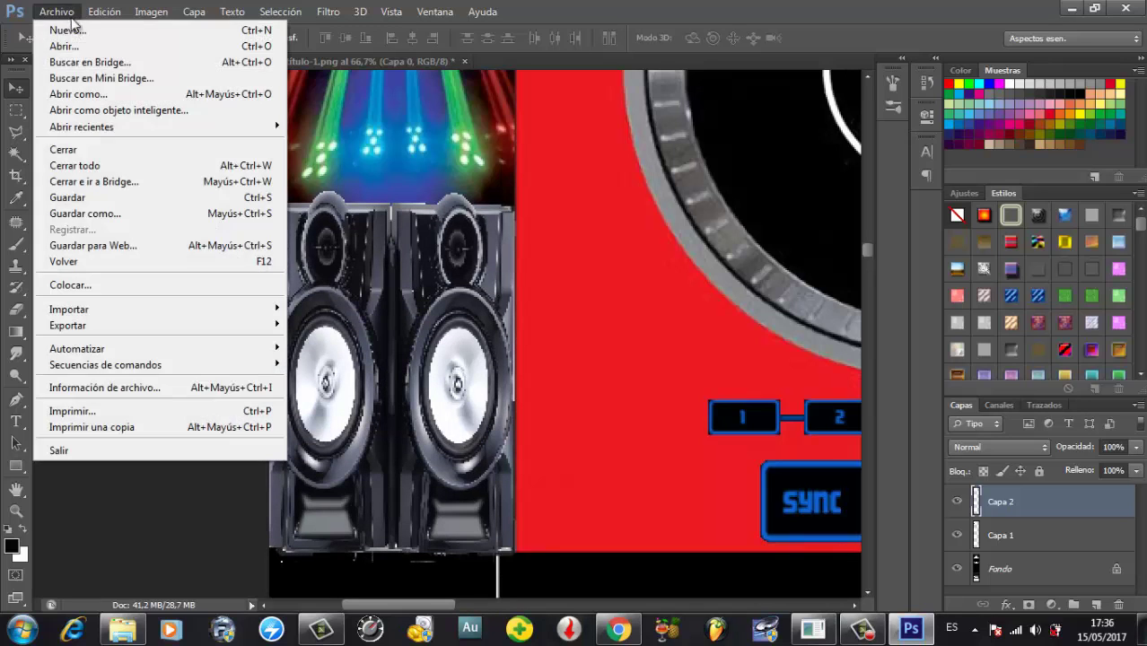
{"action": "left_click", "coordinate": [111, 222]}
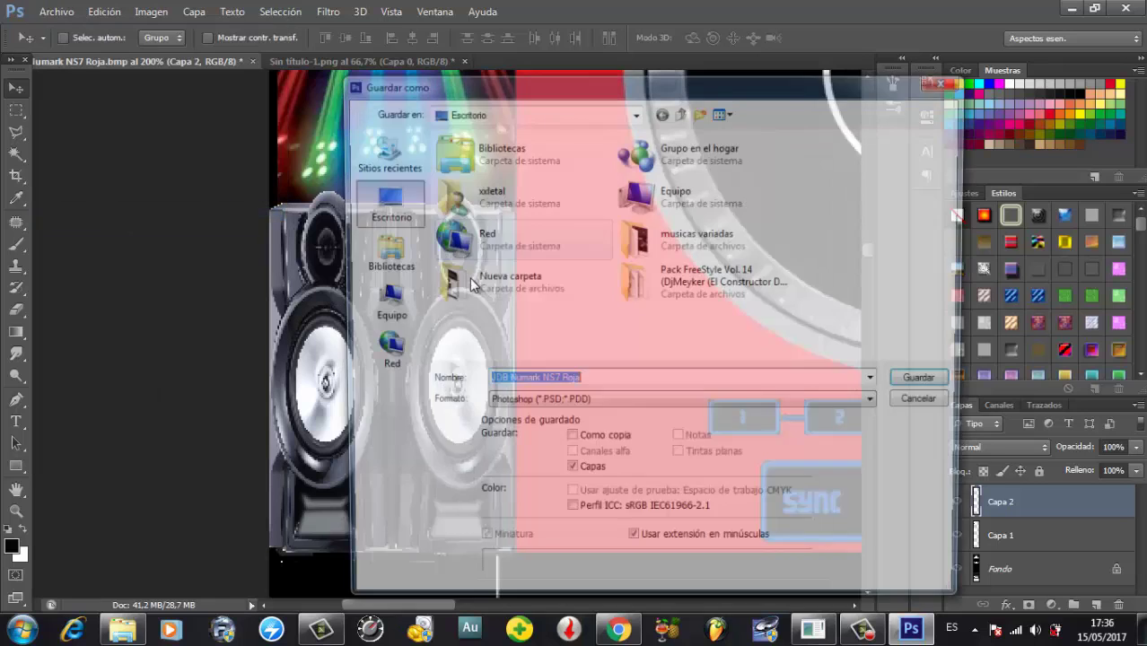
{"action": "left_click", "coordinate": [561, 403]}
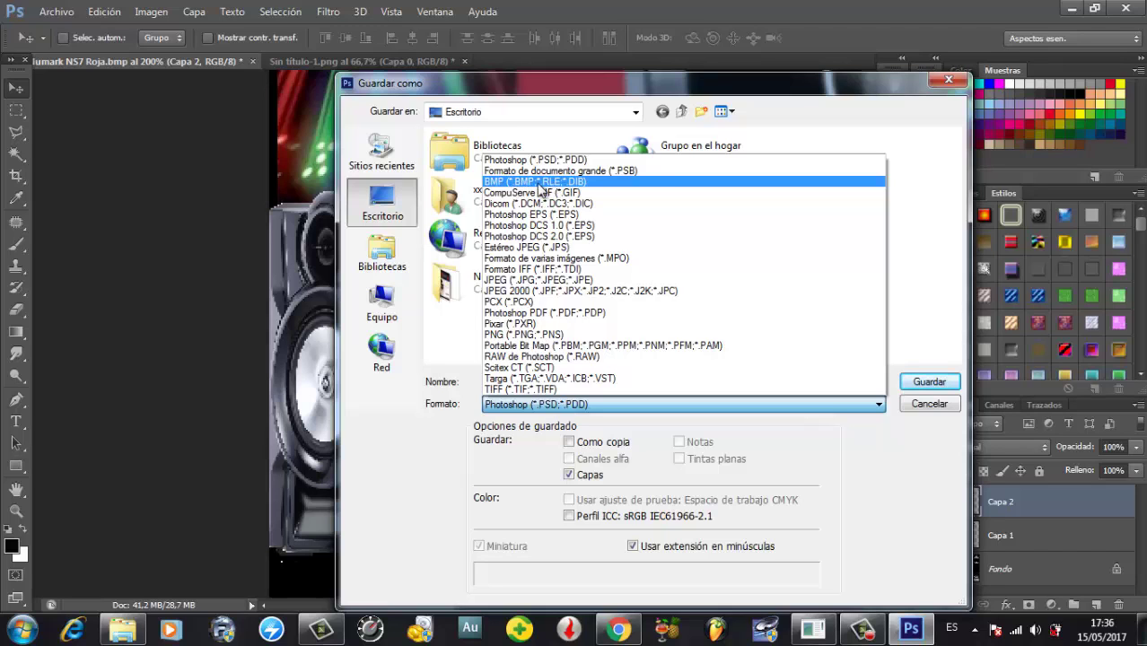
{"action": "left_click", "coordinate": [541, 182]}
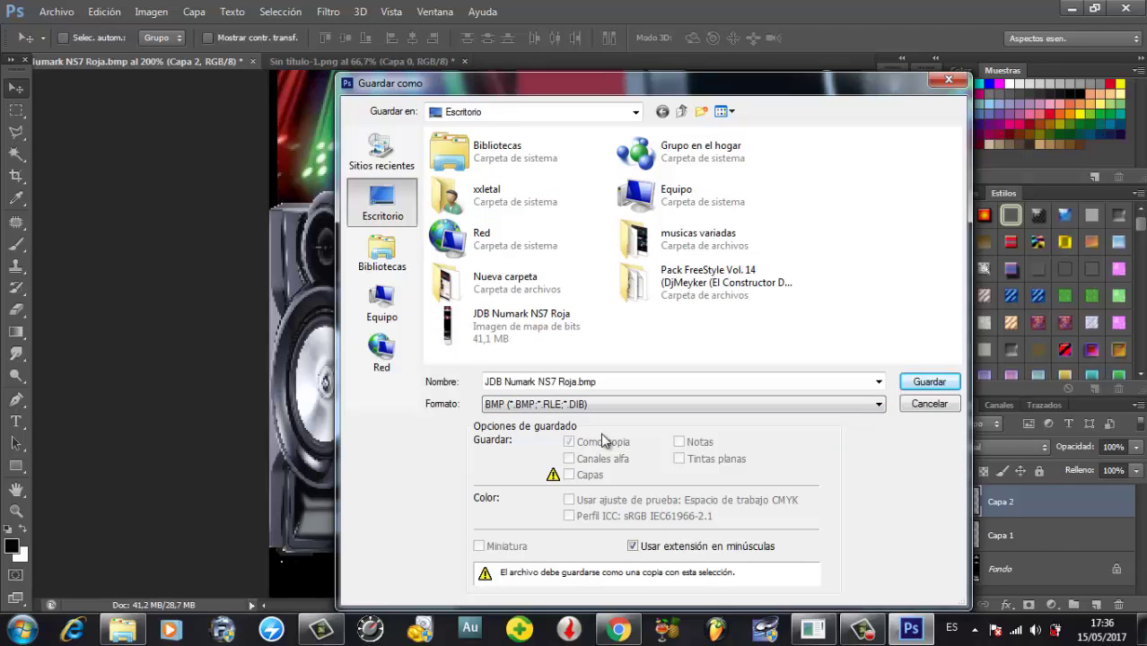
{"action": "left_click", "coordinate": [595, 405]}
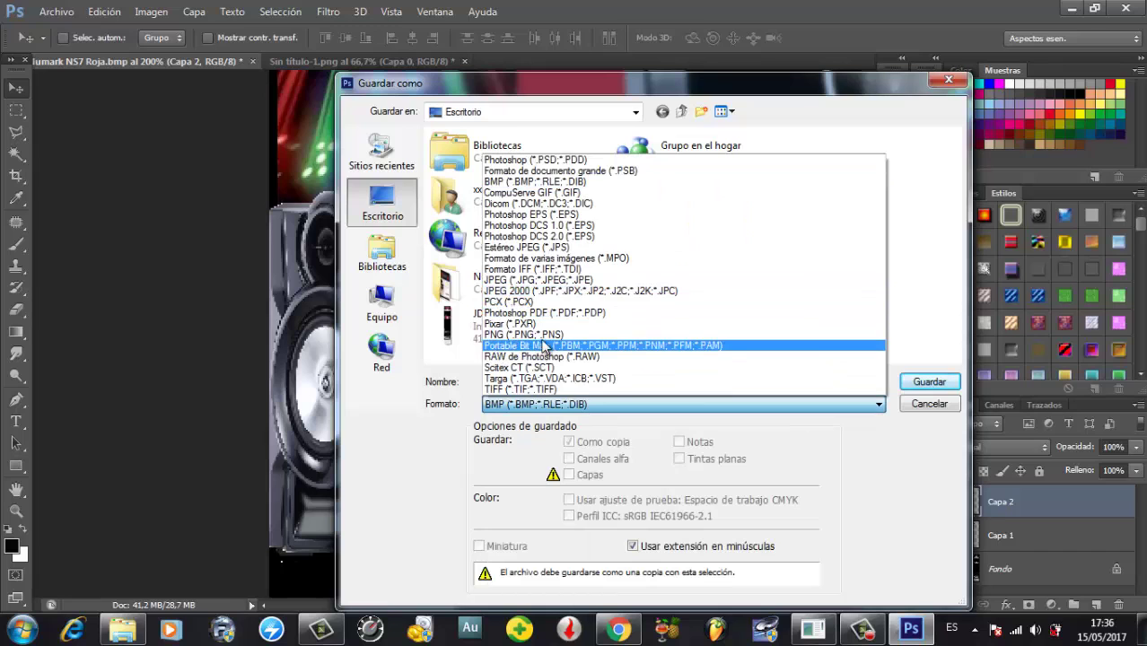
{"action": "left_click", "coordinate": [525, 334]}
{"action": "left_click", "coordinate": [569, 406]}
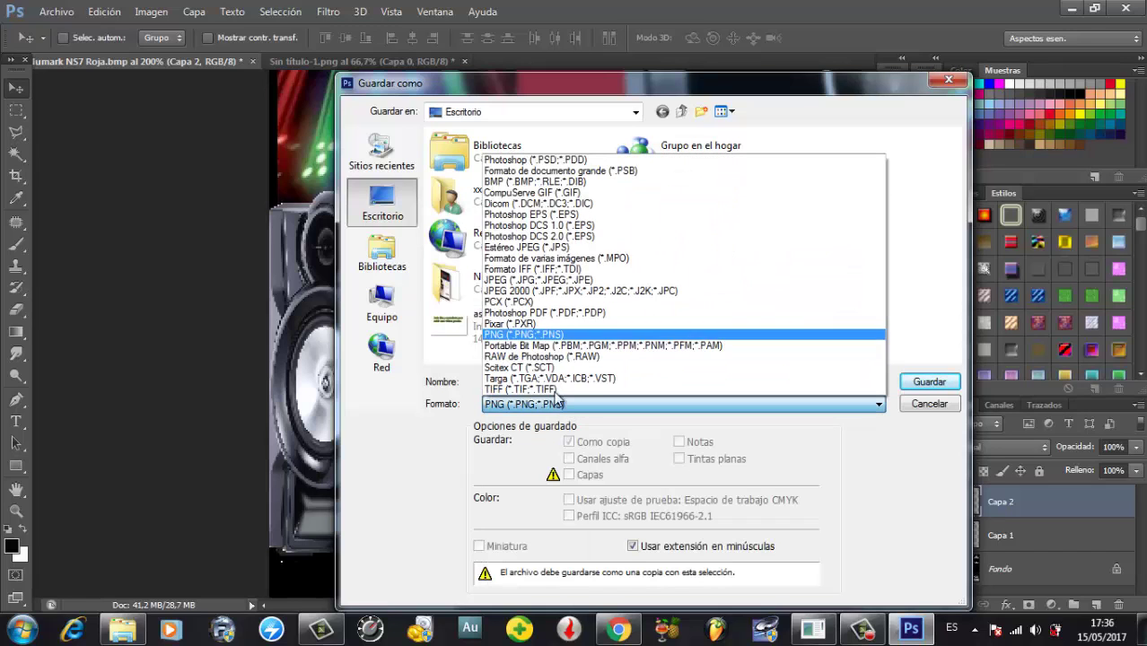
{"action": "left_click", "coordinate": [529, 186]}
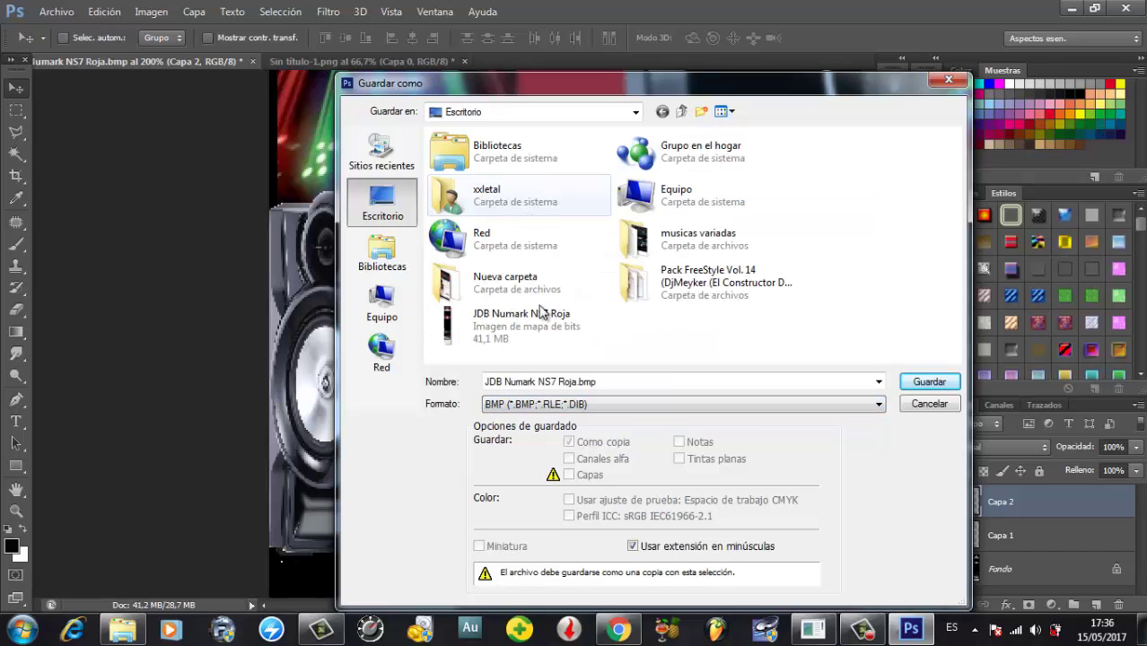
- Save over the existing JDB Numark NS7 Roja bitmap with the Windows file format at 24 bits
{"action": "double_click", "coordinate": [514, 339]}
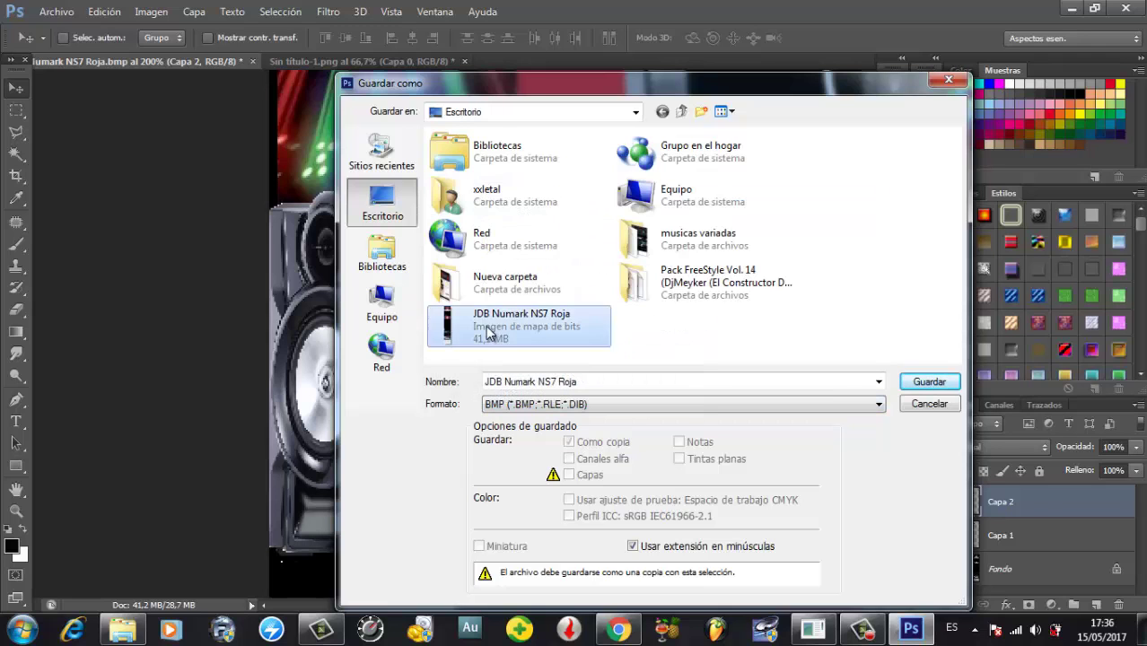
{"action": "left_click", "coordinate": [532, 242]}
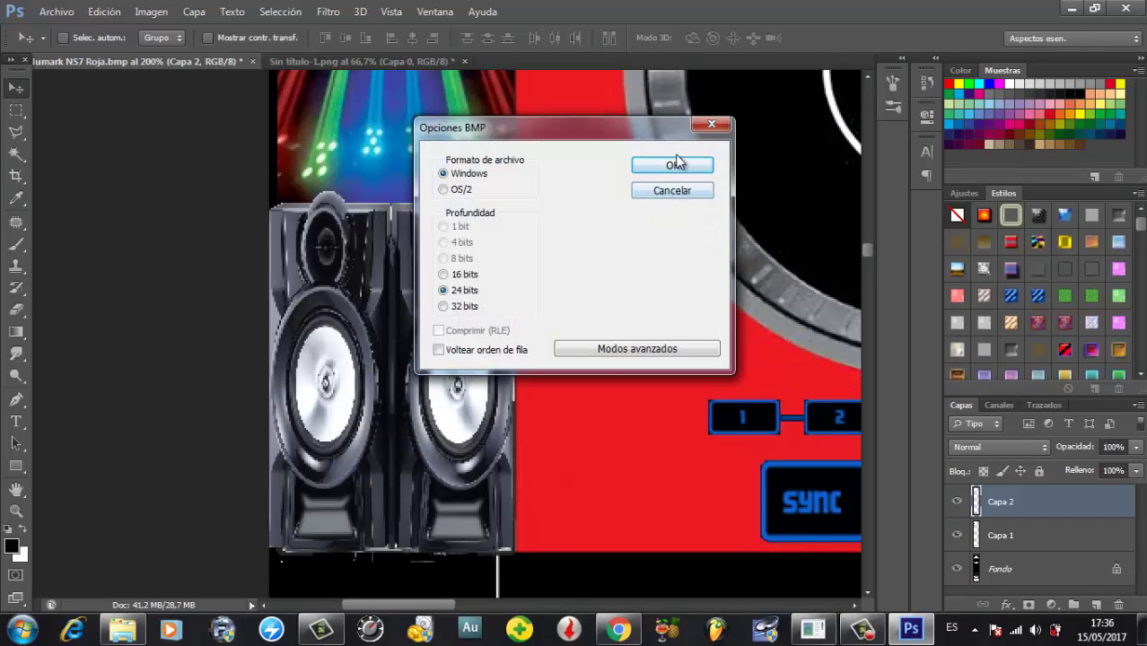
{"action": "left_click", "coordinate": [672, 166]}
- Add the saved bitmap to the desktop archive JDB-Numark_NS7 Roja, and move that archive into VirtualDJ's Skins folder, keeping both files
{"action": "left_click", "coordinate": [1071, 8]}
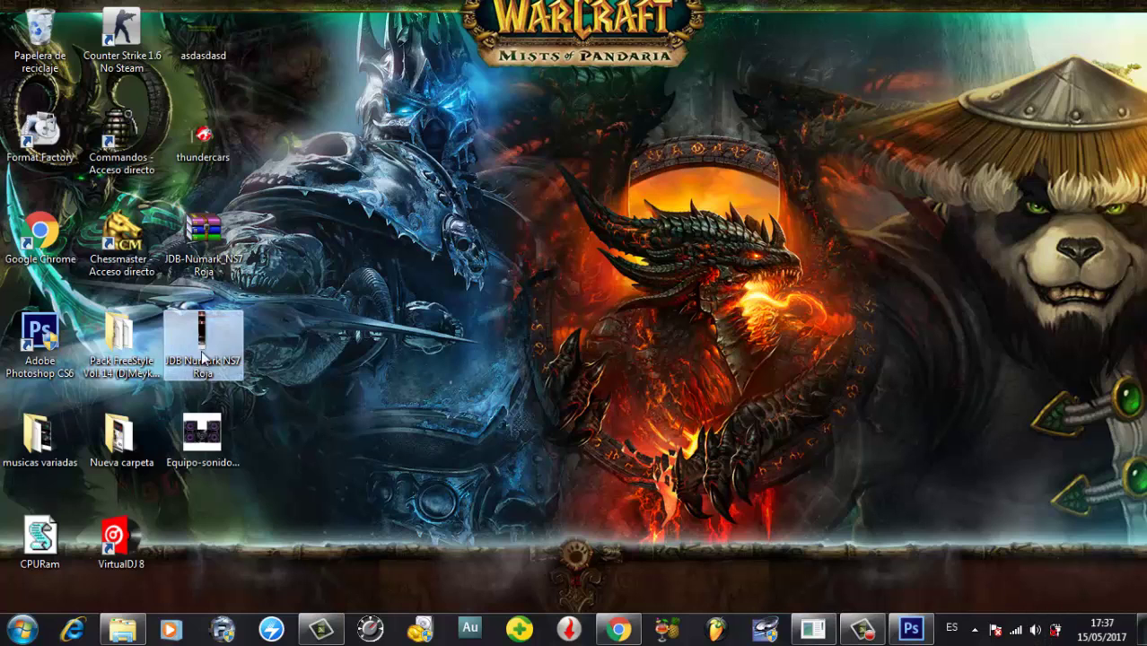
{"action": "left_click_drag", "start_coordinate": [263, 288], "coordinate": [205, 251]}
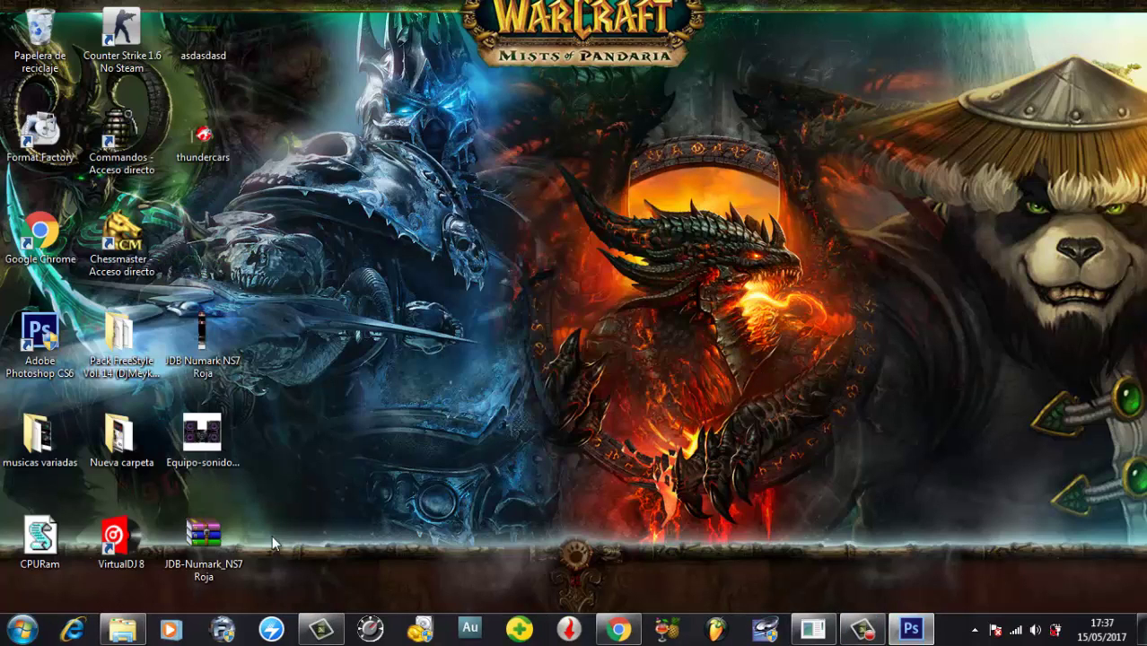
{"action": "left_click", "coordinate": [122, 628]}
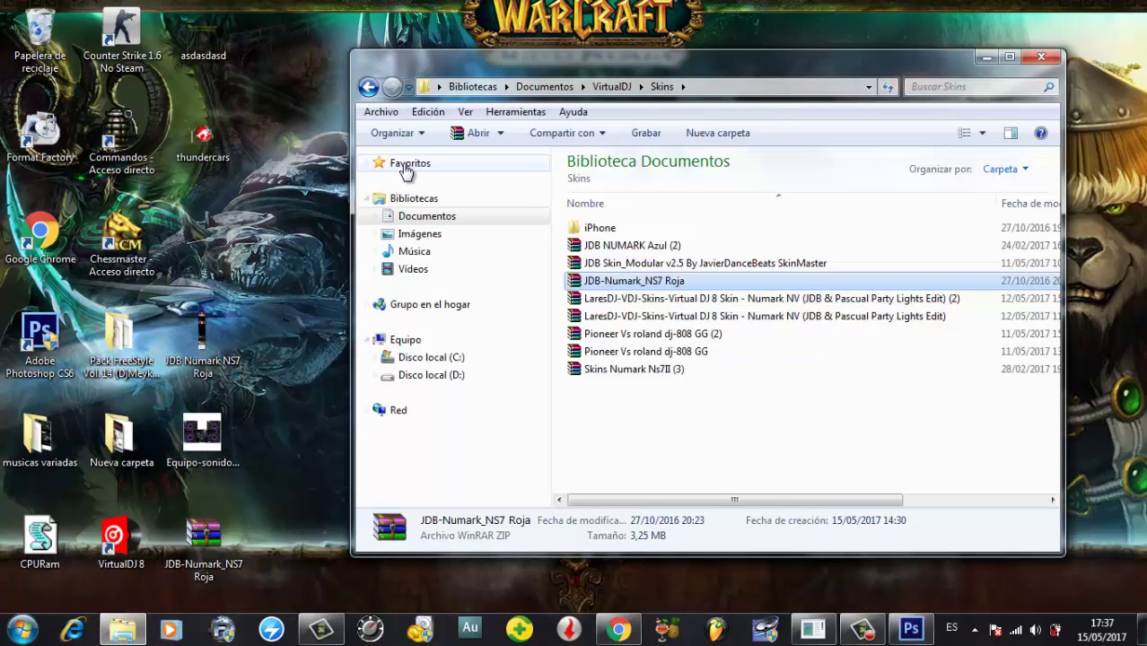
{"action": "left_click", "coordinate": [369, 87]}
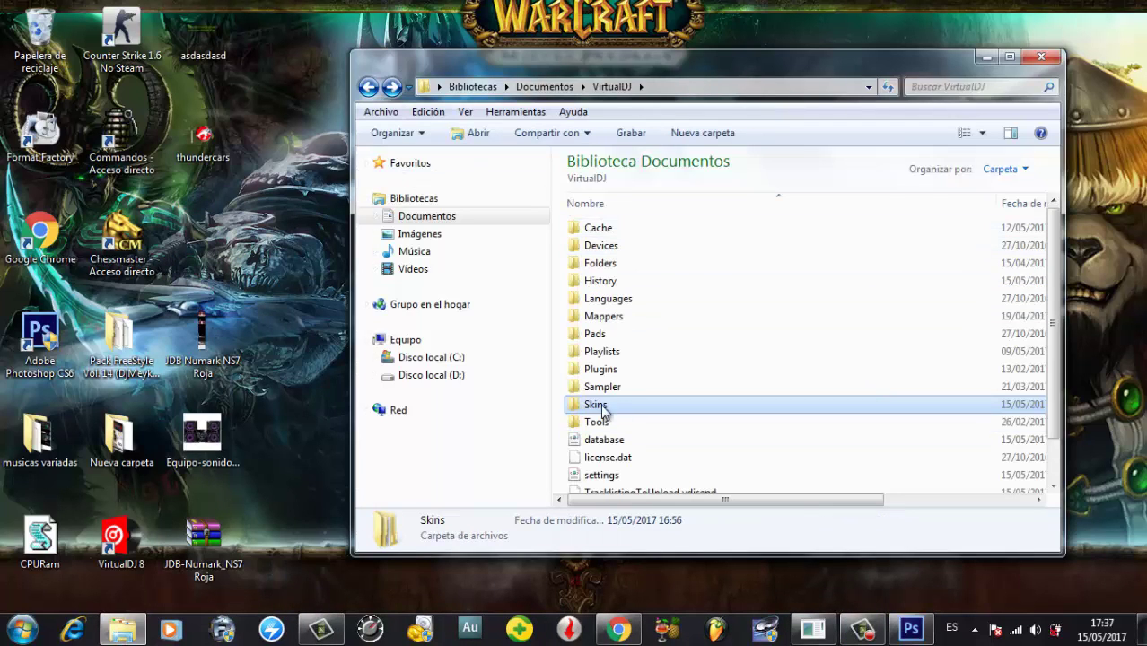
{"action": "left_click_drag", "start_coordinate": [202, 536], "coordinate": [664, 404]}
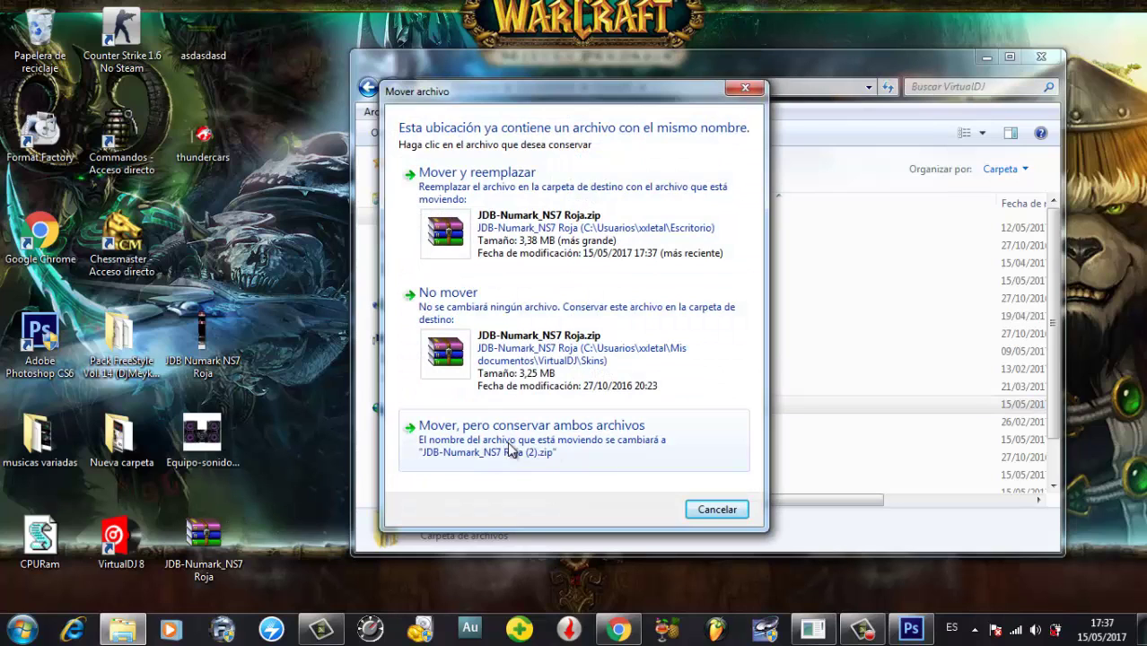
{"action": "left_click", "coordinate": [616, 459]}
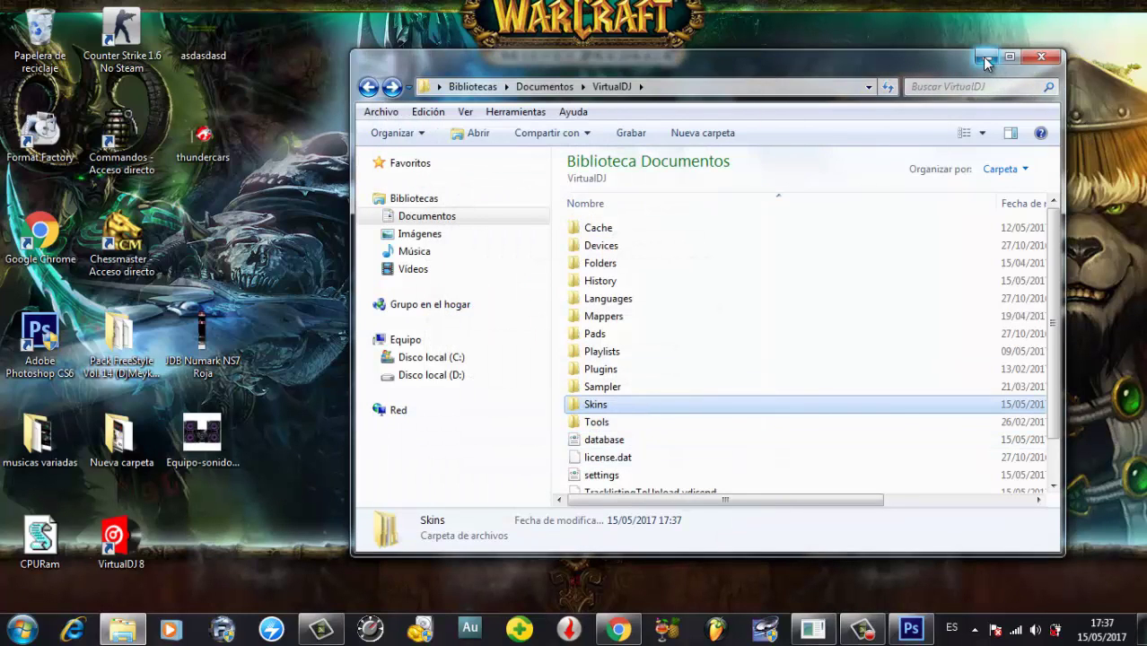
{"action": "left_click", "coordinate": [985, 58]}
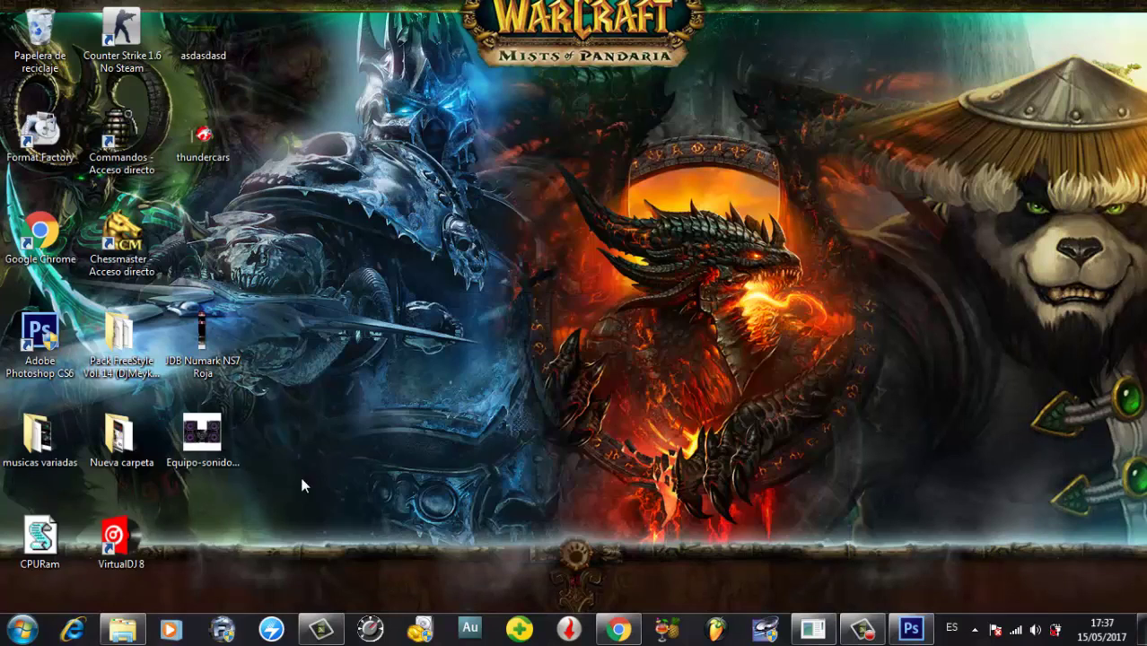
- Launch VirtualDJ 8 and apply the skin JDB-Numark_NS7 Roja (2) in its settings
{"action": "double_click", "coordinate": [144, 530]}
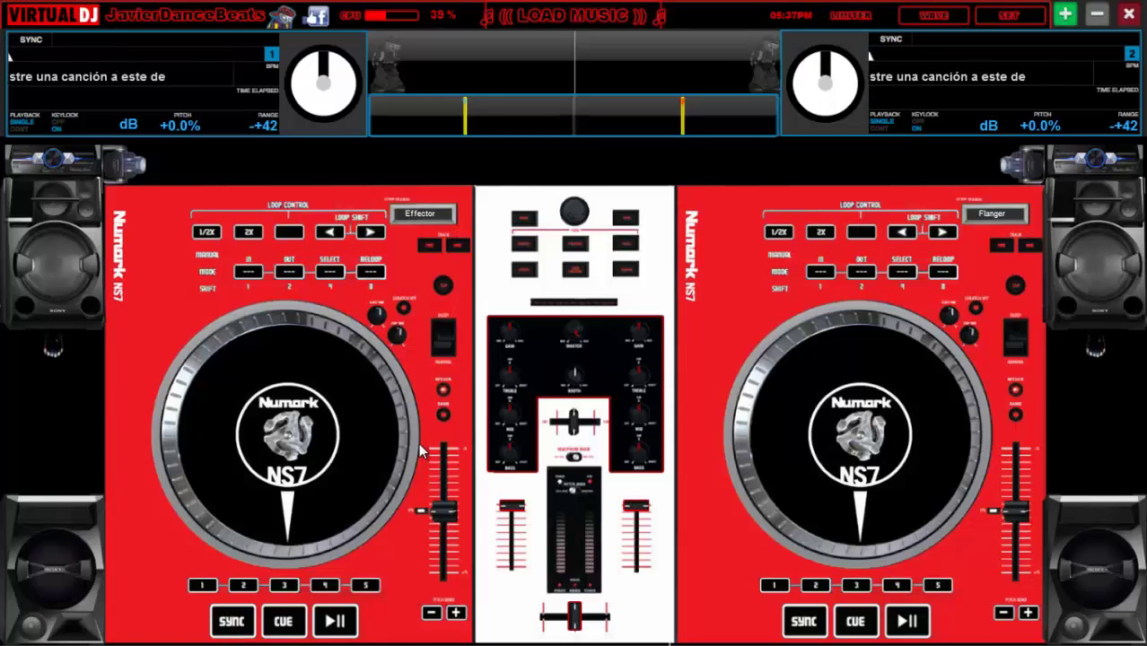
{"action": "left_click", "coordinate": [1009, 16]}
{"action": "left_click", "coordinate": [221, 115]}
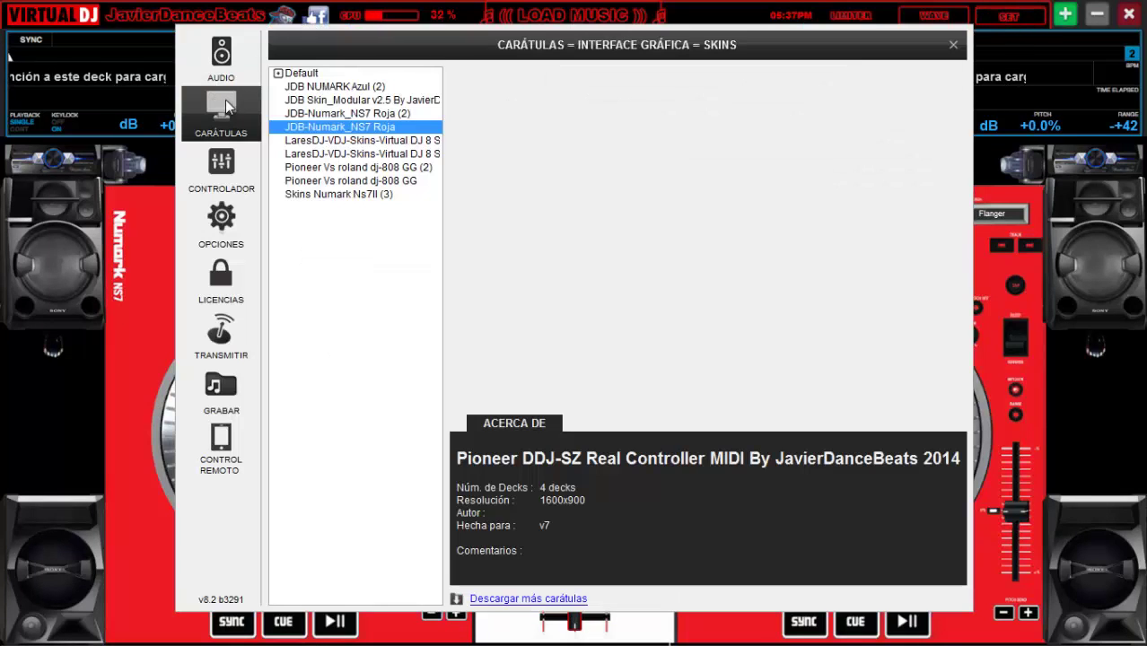
{"action": "left_click", "coordinate": [384, 113]}
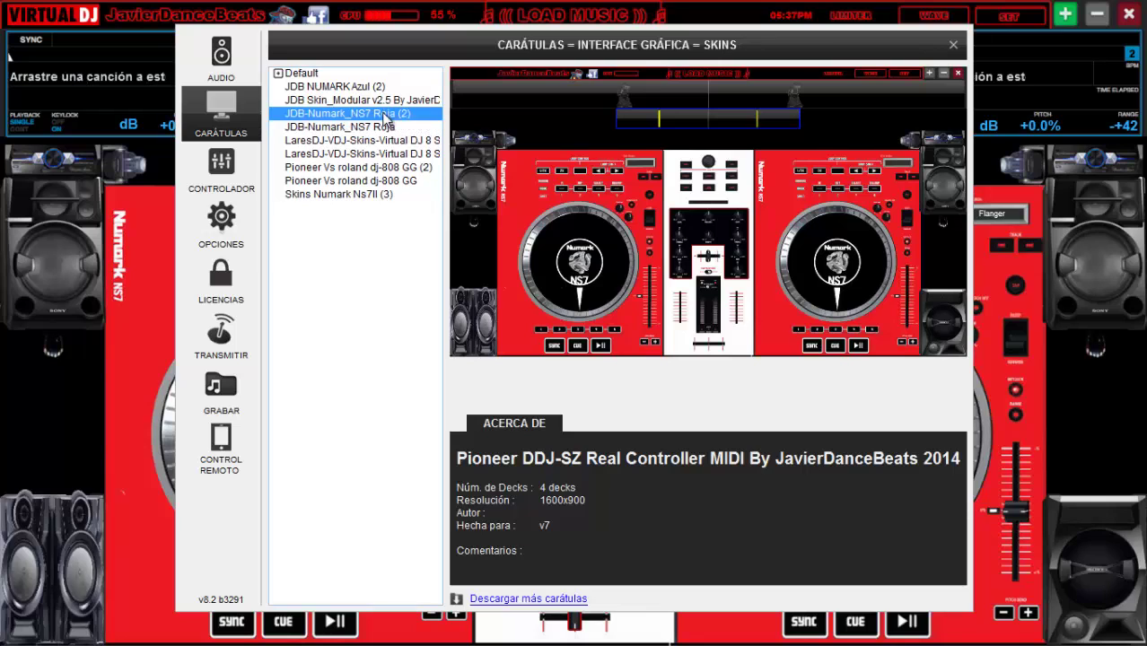
{"action": "left_click", "coordinate": [953, 44]}
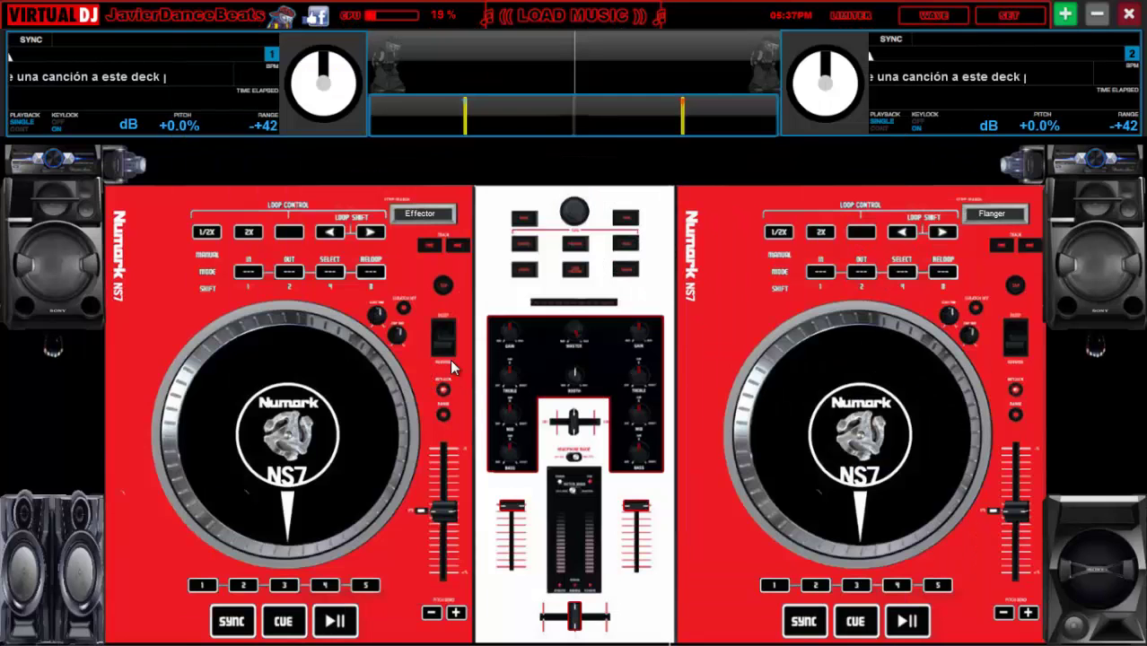
- Load the track Burn from the music browser onto deck 1 and start playing it
{"action": "left_click", "coordinate": [607, 22]}
{"action": "left_click", "coordinate": [358, 400]}
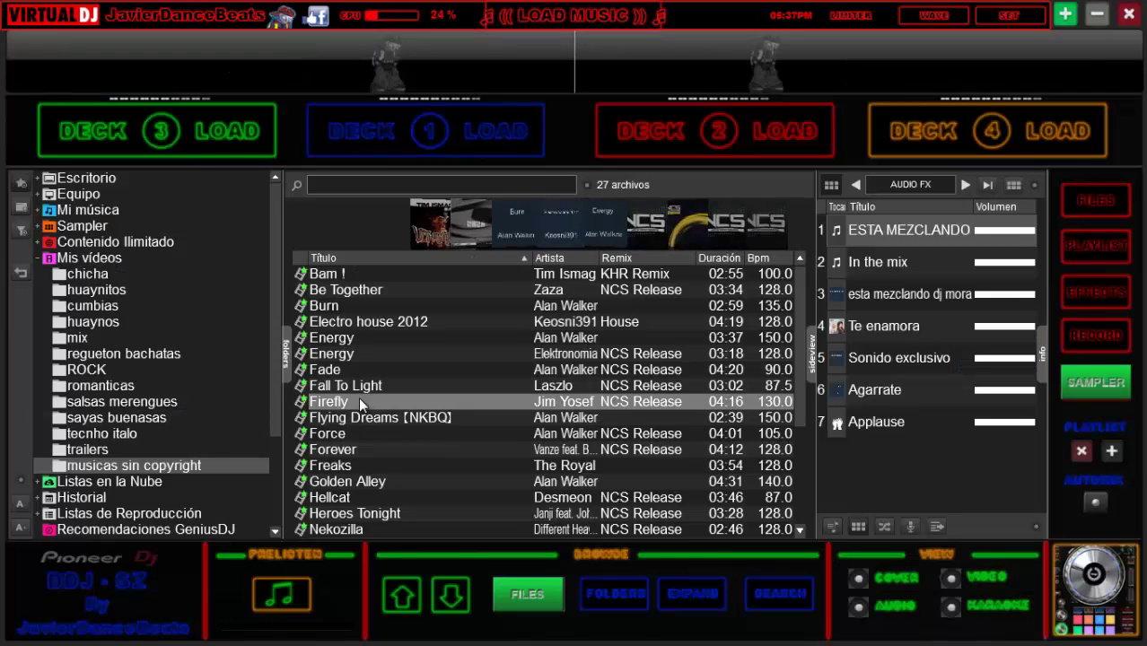
{"action": "left_click", "coordinate": [348, 339]}
{"action": "left_click", "coordinate": [331, 308]}
{"action": "left_click", "coordinate": [499, 139]}
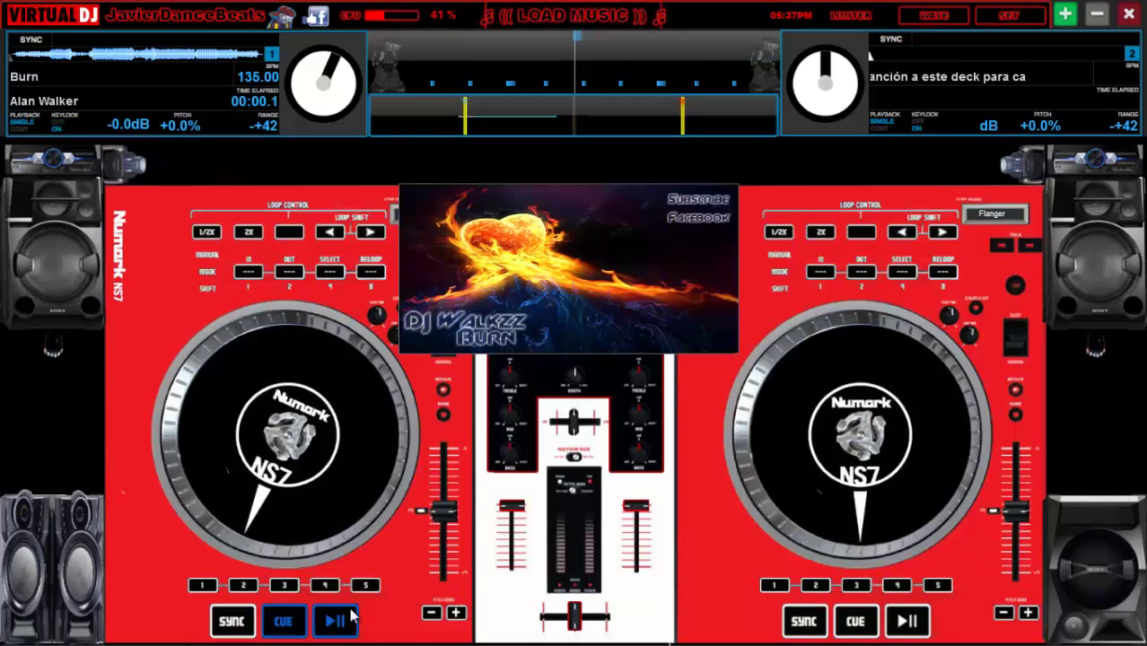
{"action": "left_click", "coordinate": [335, 621]}
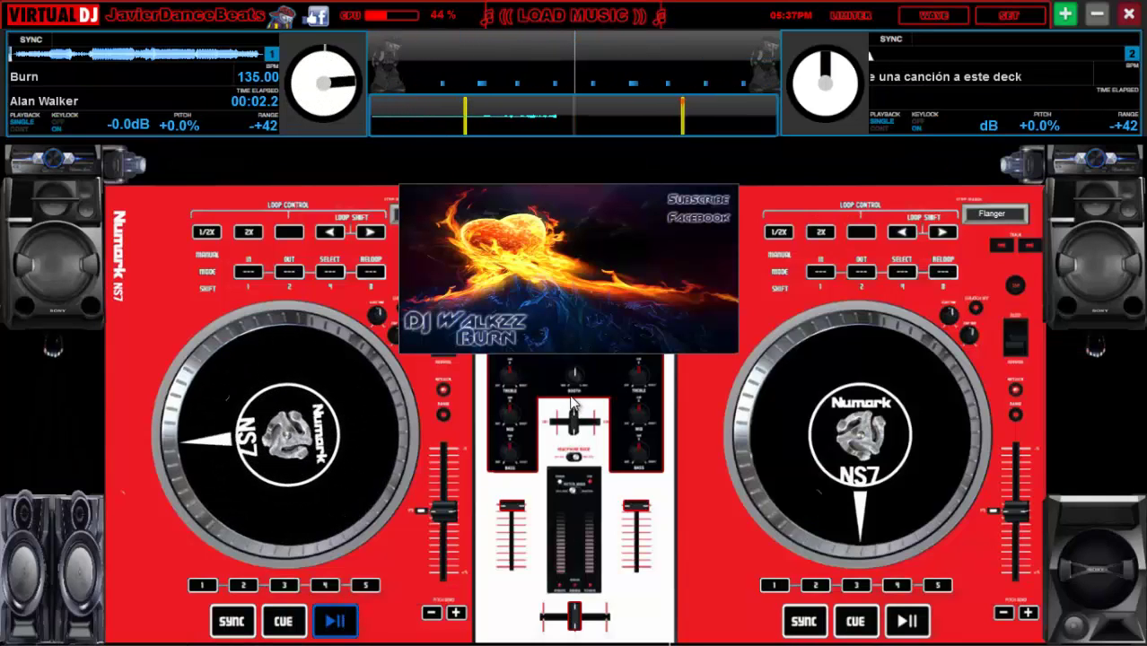
- Test the animated speakers and lights by skipping ahead in Burn and adjusting deck 1's volume and pitch faders
{"action": "left_click", "coordinate": [55, 55]}
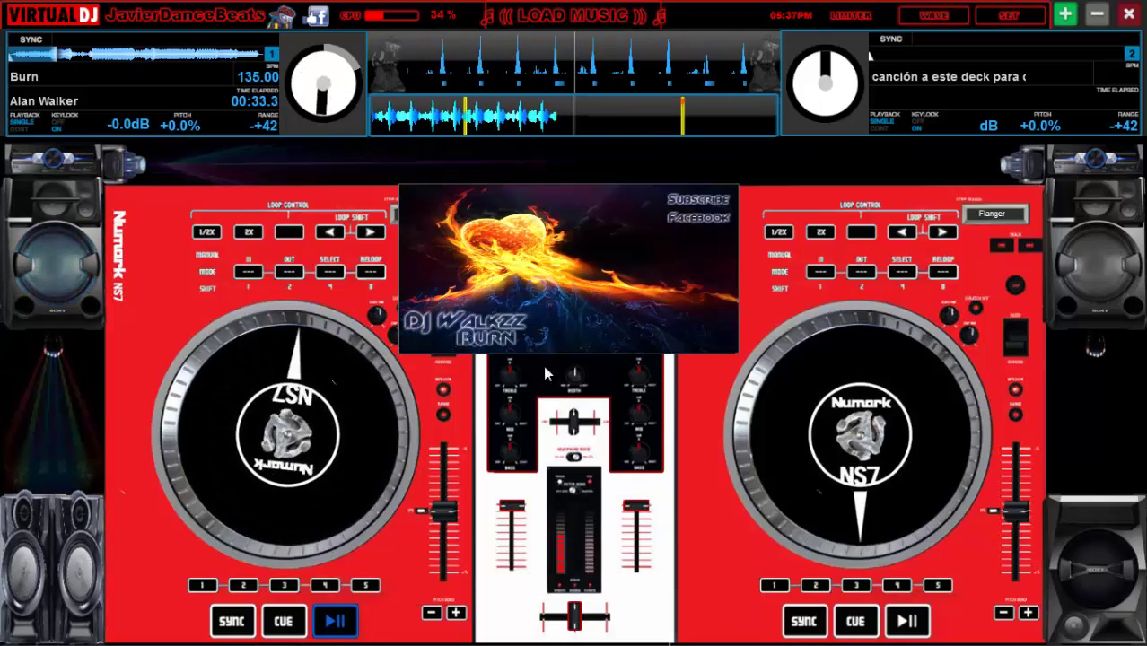
{"action": "left_click_drag", "start_coordinate": [511, 509], "coordinate": [517, 546]}
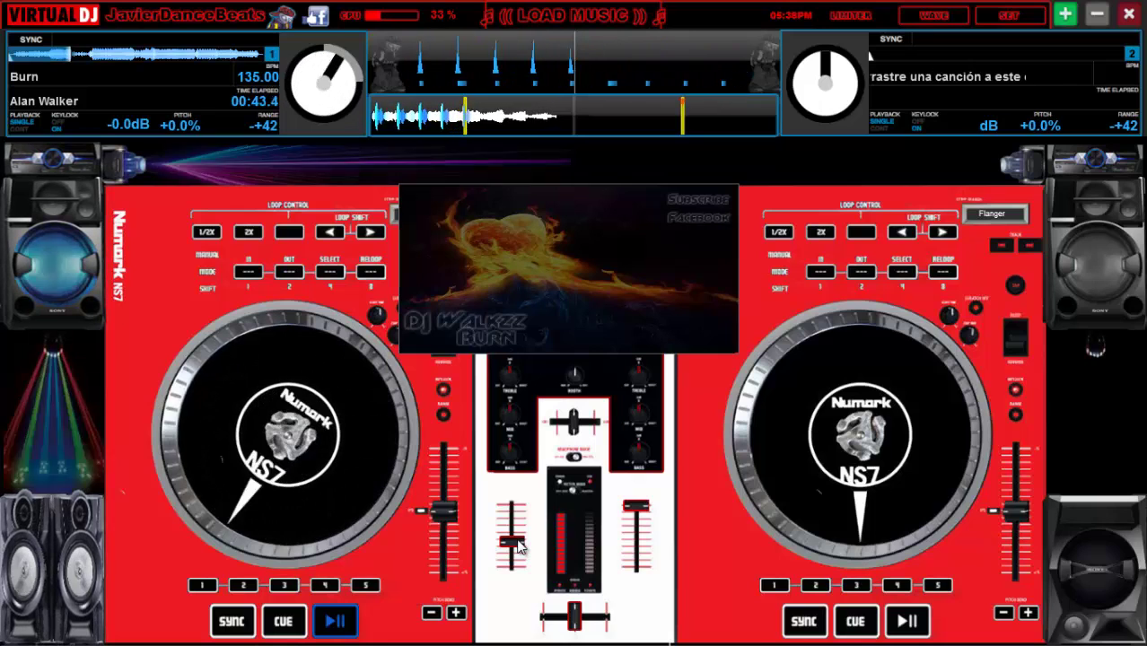
{"action": "left_click_drag", "start_coordinate": [518, 547], "coordinate": [520, 536]}
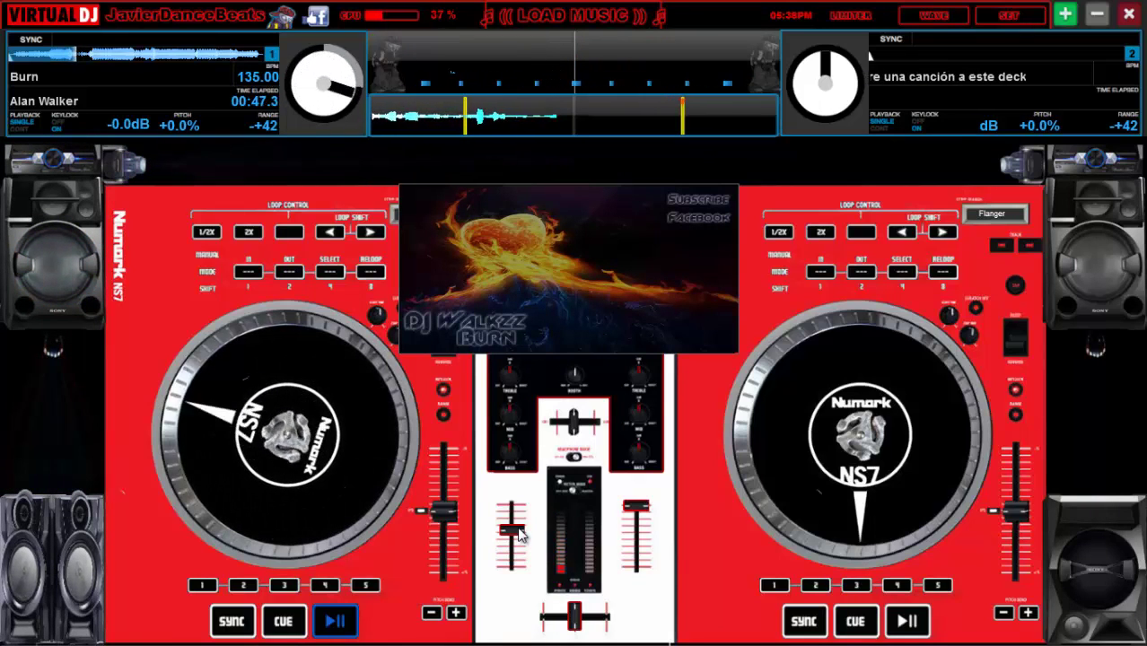
{"action": "mouse_move", "coordinate": [518, 534]}
{"action": "left_mouse_down"}
{"action": "mouse_move", "coordinate": [517, 545]}
{"action": "mouse_move", "coordinate": [522, 536]}
{"action": "left_mouse_up"}
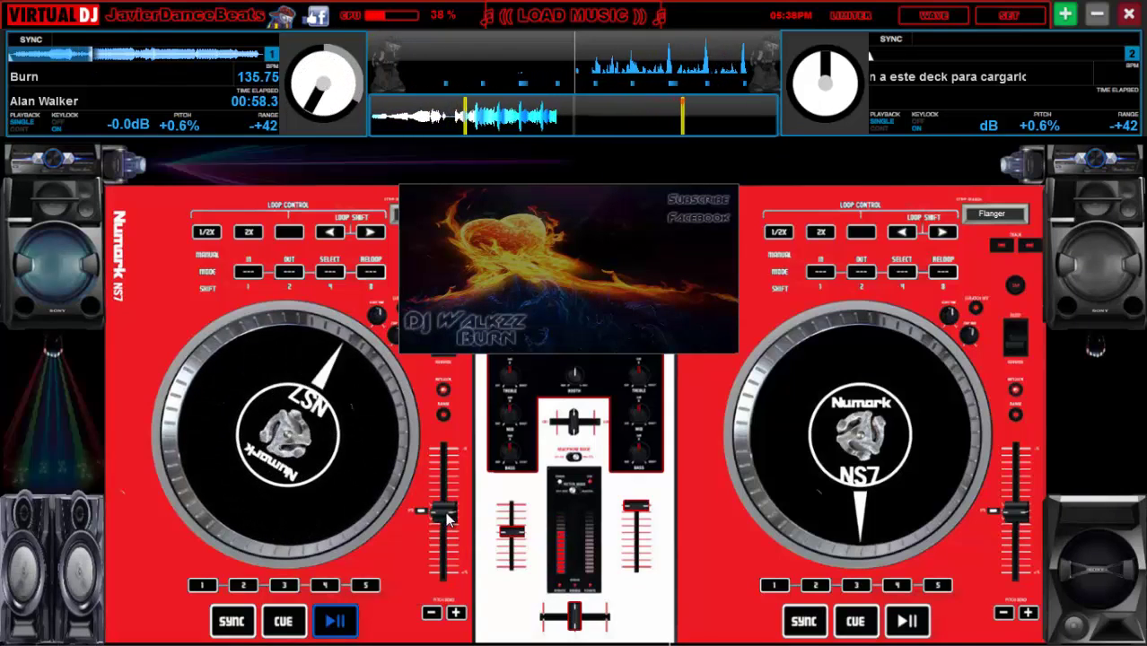
{"action": "left_click_drag", "start_coordinate": [445, 519], "coordinate": [445, 520]}
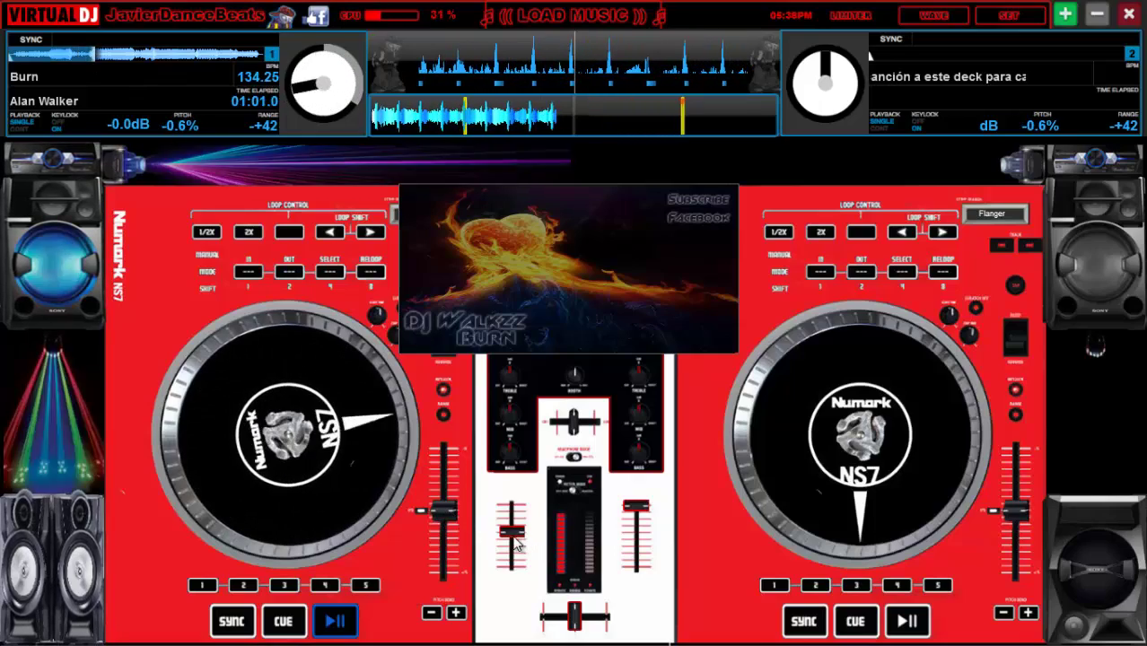
{"action": "left_click_drag", "start_coordinate": [511, 531], "coordinate": [513, 541]}
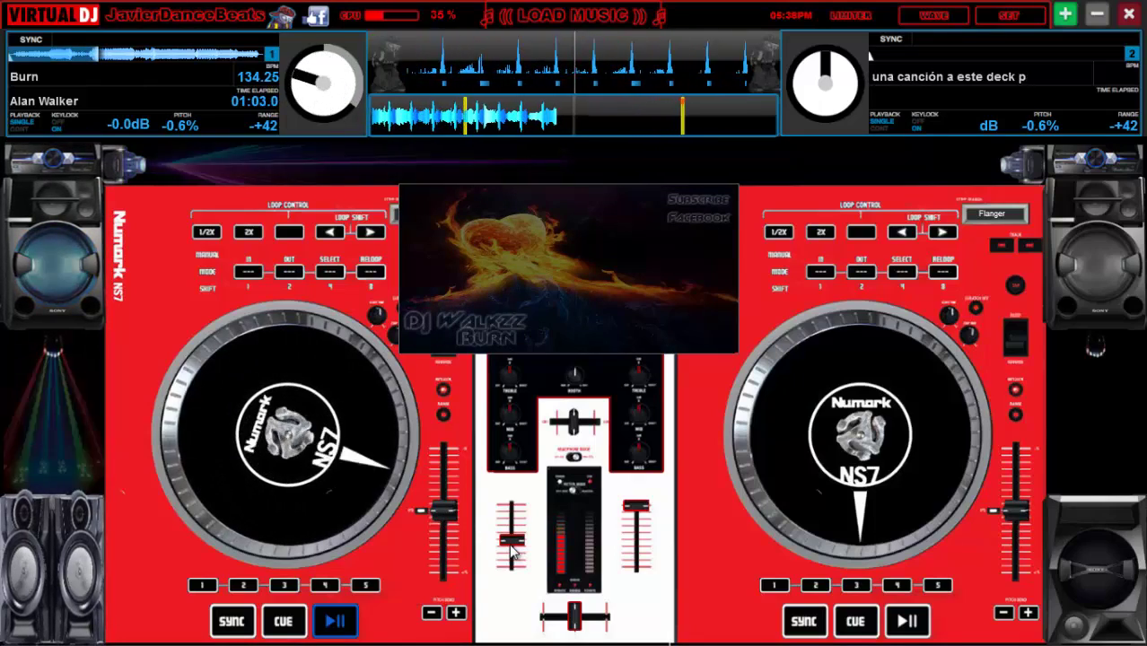
- Raise deck 1's volume fader to maximum, and close VirtualDJ, confirming the exit
{"action": "left_click_drag", "start_coordinate": [512, 550], "coordinate": [513, 508]}
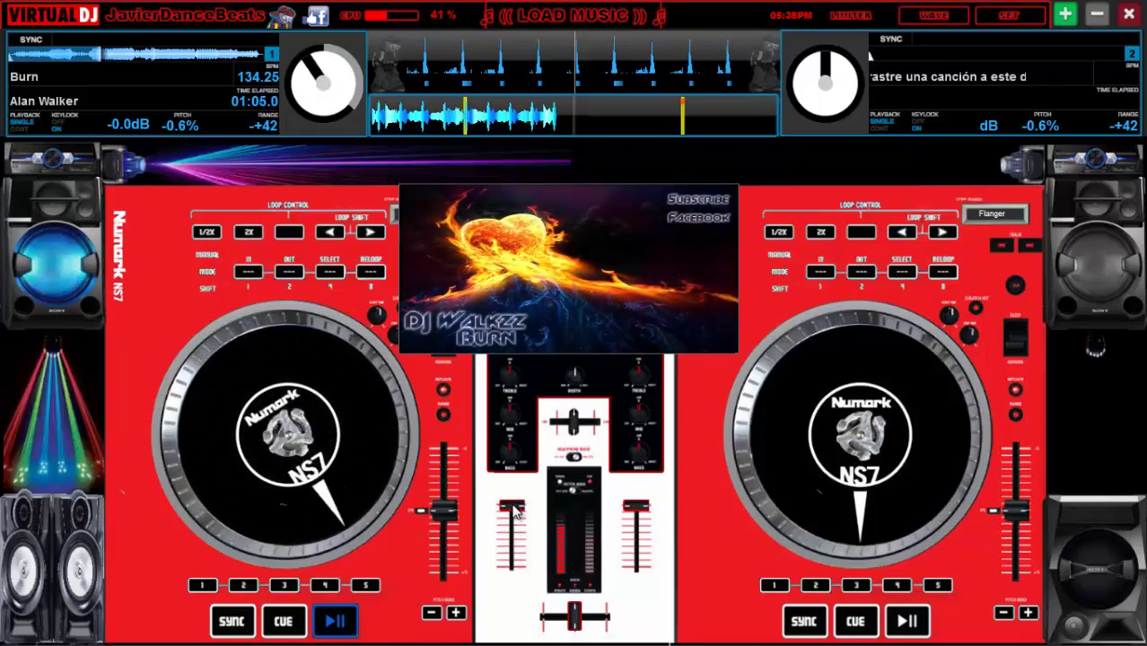
{"action": "left_click", "coordinate": [1130, 22]}
{"action": "left_click", "coordinate": [537, 353]}
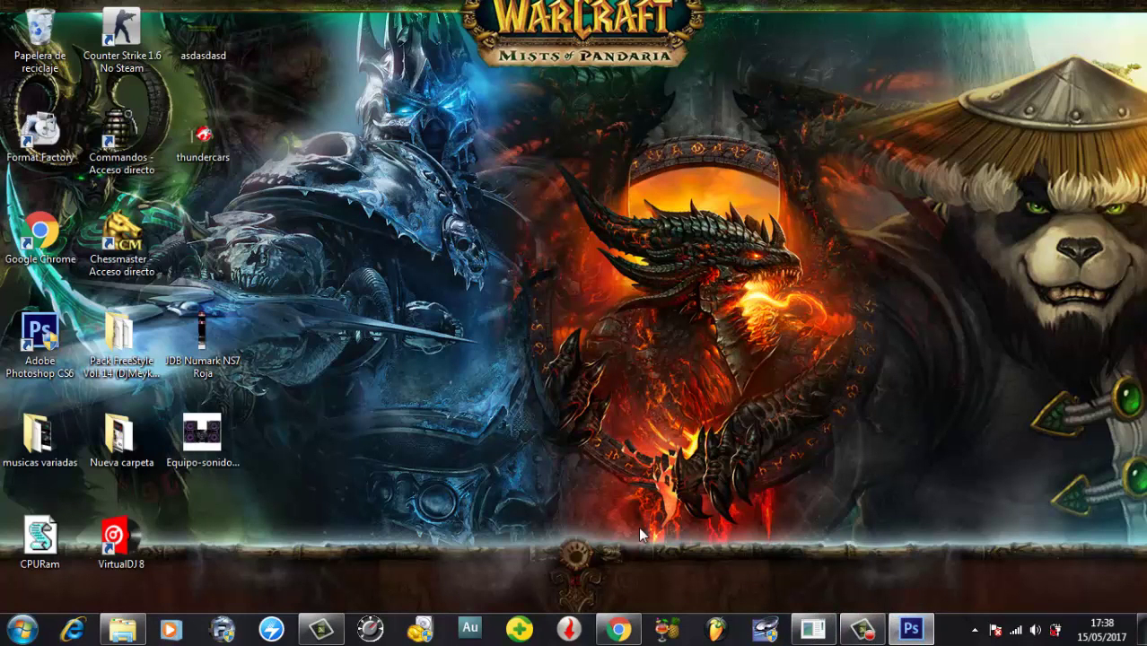
- Switch to Chrome and search Google Images for "dragon ball z la batalla delos dioses"
{"action": "left_click", "coordinate": [613, 634]}
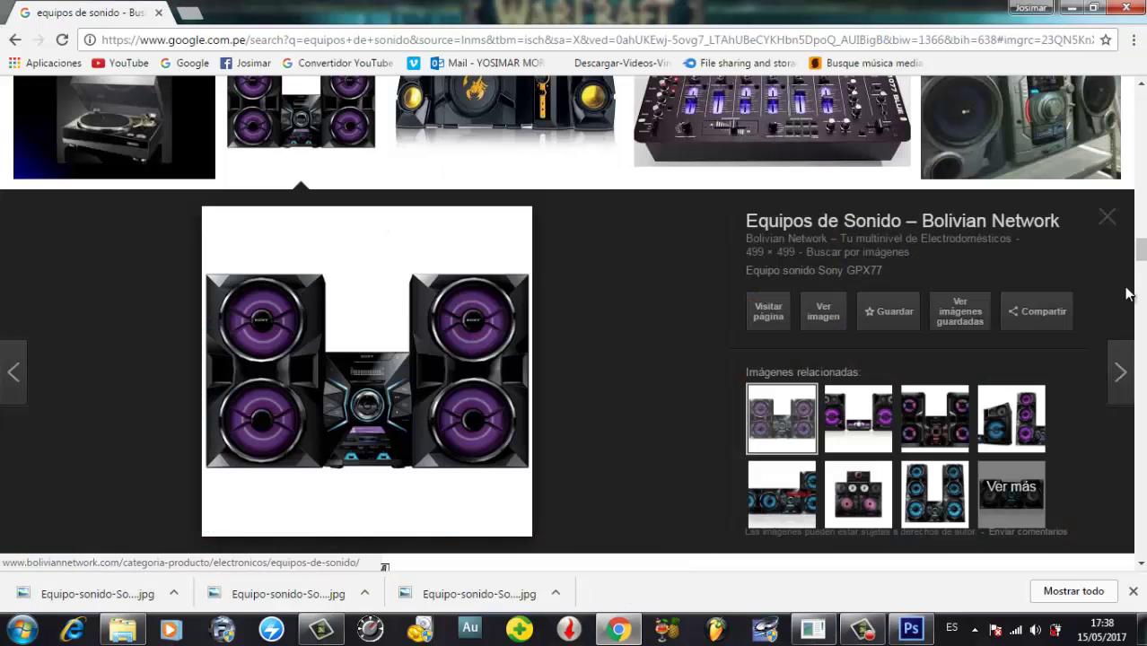
{"action": "left_click_drag", "start_coordinate": [1140, 254], "coordinate": [1140, 75]}
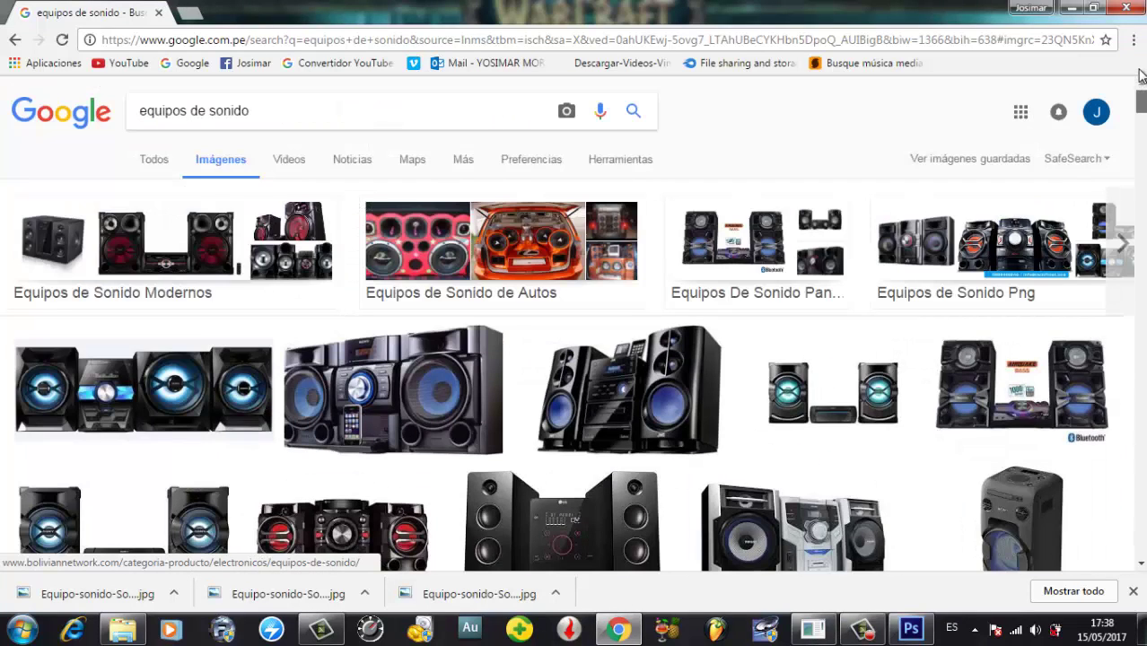
{"action": "triple_click", "coordinate": [266, 110]}
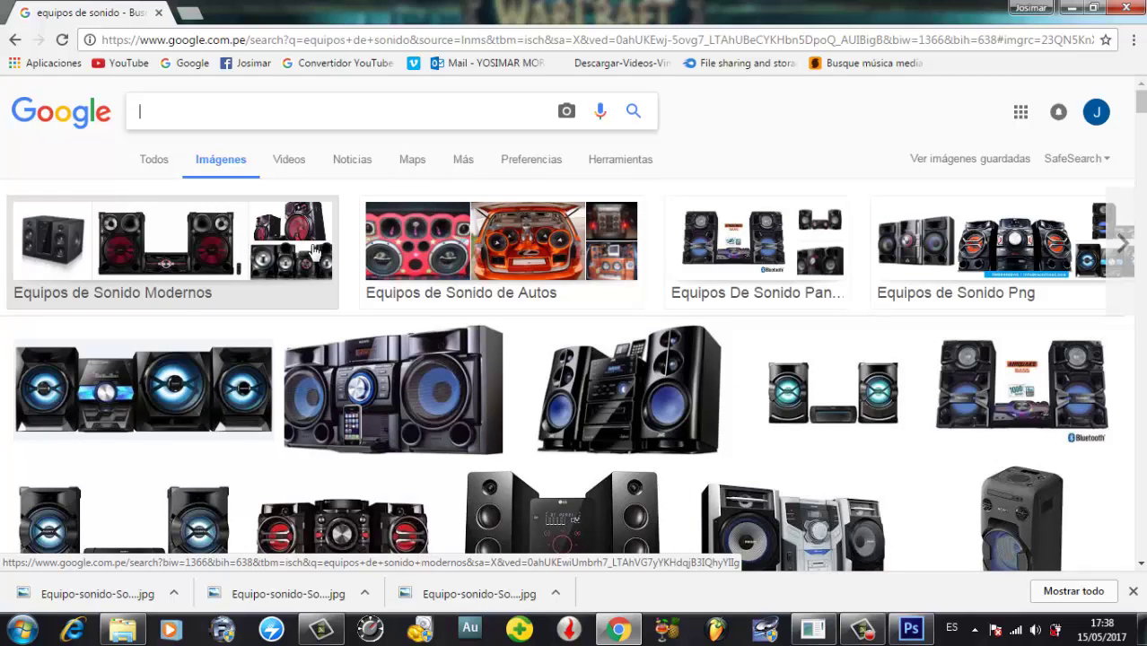
{"action": "type", "text": "dra"}
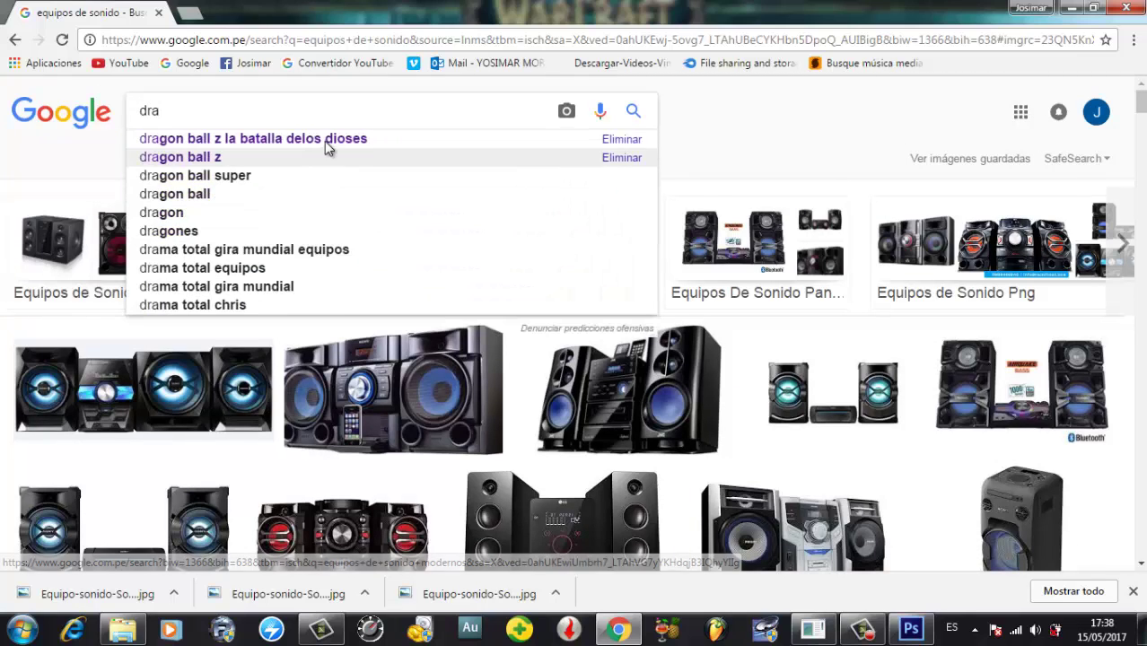
{"action": "left_click", "coordinate": [326, 141]}
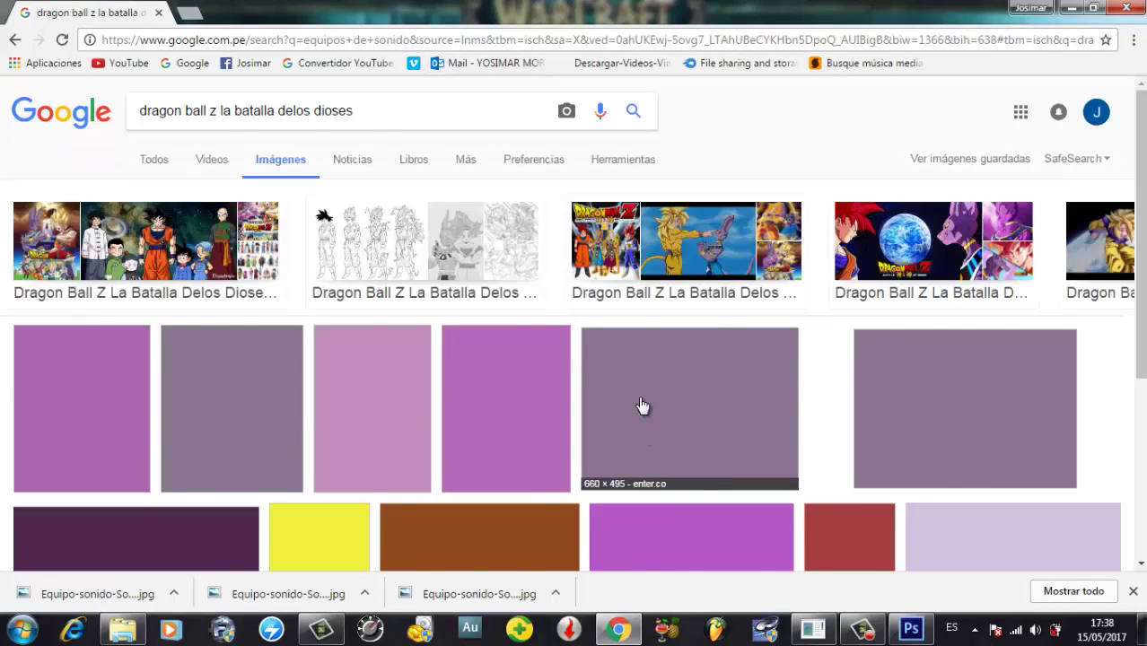
{"action": "scroll", "coordinate": [717, 394], "scroll_direction": "down", "scroll_amount": 3}
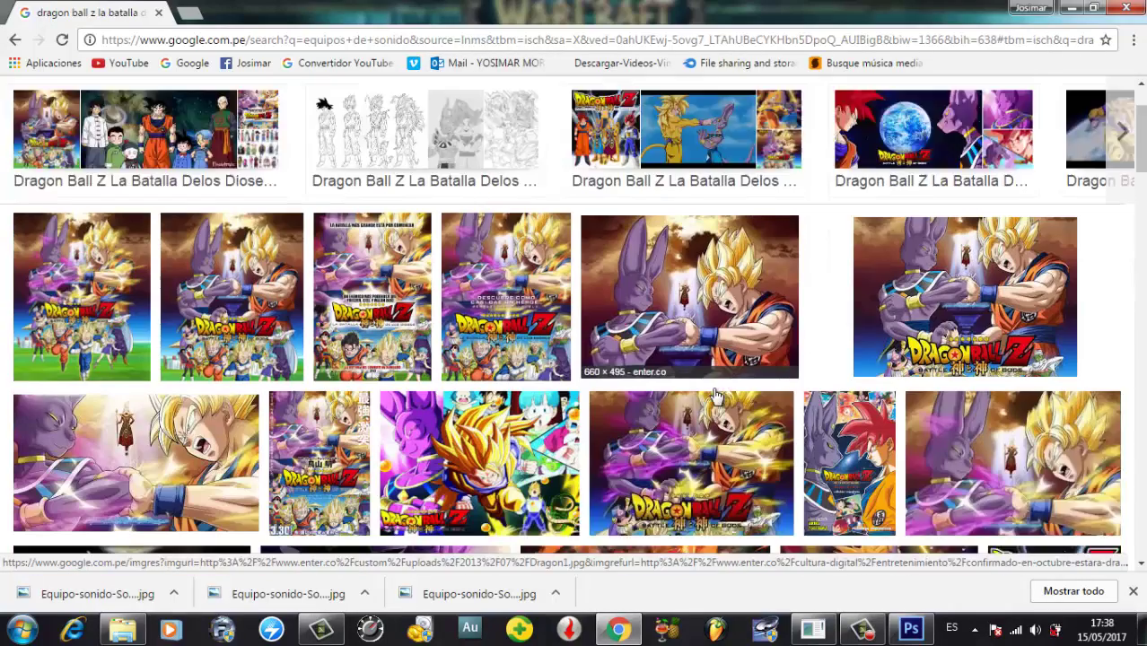
{"action": "scroll", "coordinate": [673, 341], "scroll_direction": "up", "scroll_amount": 1}
{"action": "scroll", "coordinate": [691, 224], "scroll_direction": "up", "scroll_amount": 3}
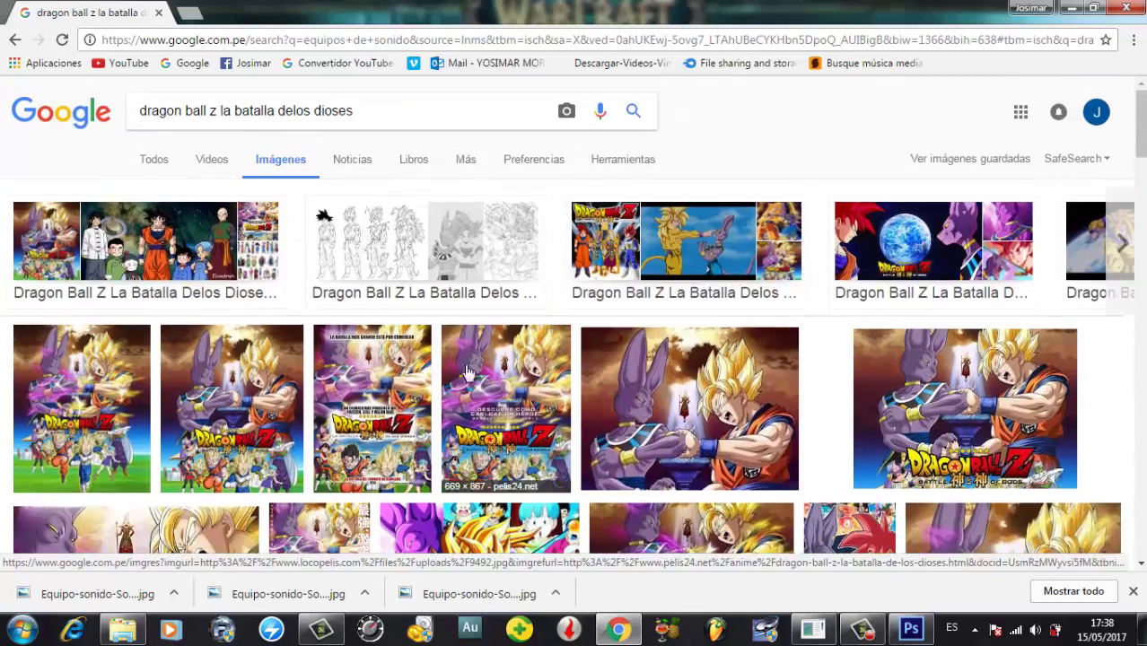
- Save the 669 × 867 Dragon Ball Z poster from pelis24.net to the desktop as the JPEG image 9492
{"action": "left_click", "coordinate": [518, 387]}
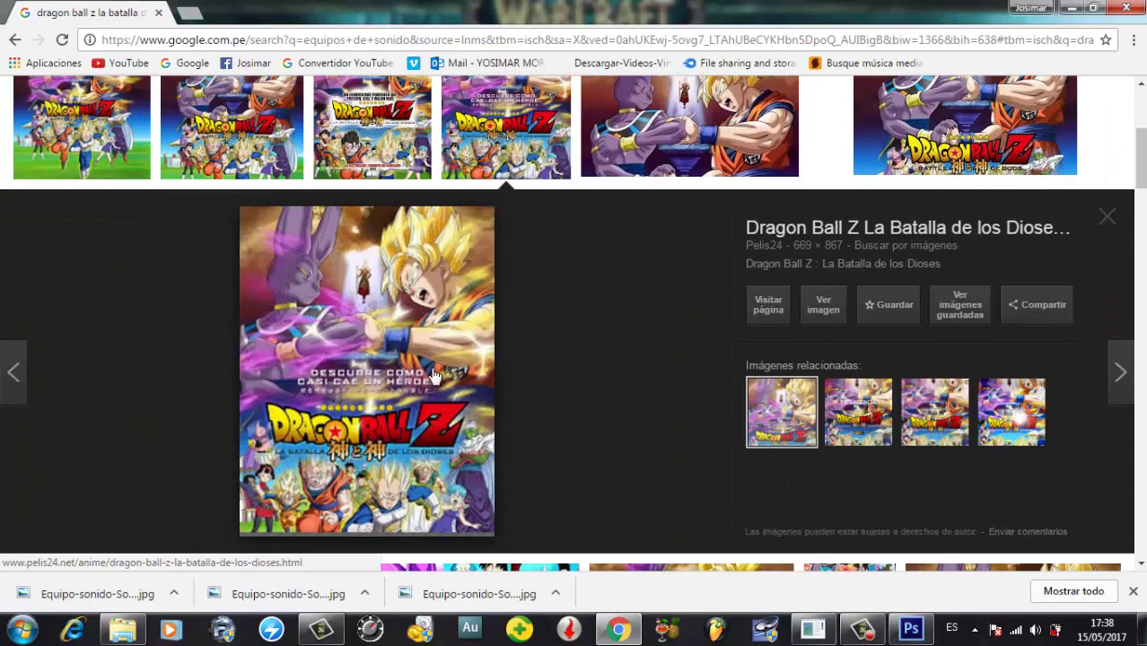
{"action": "right_click", "coordinate": [388, 337]}
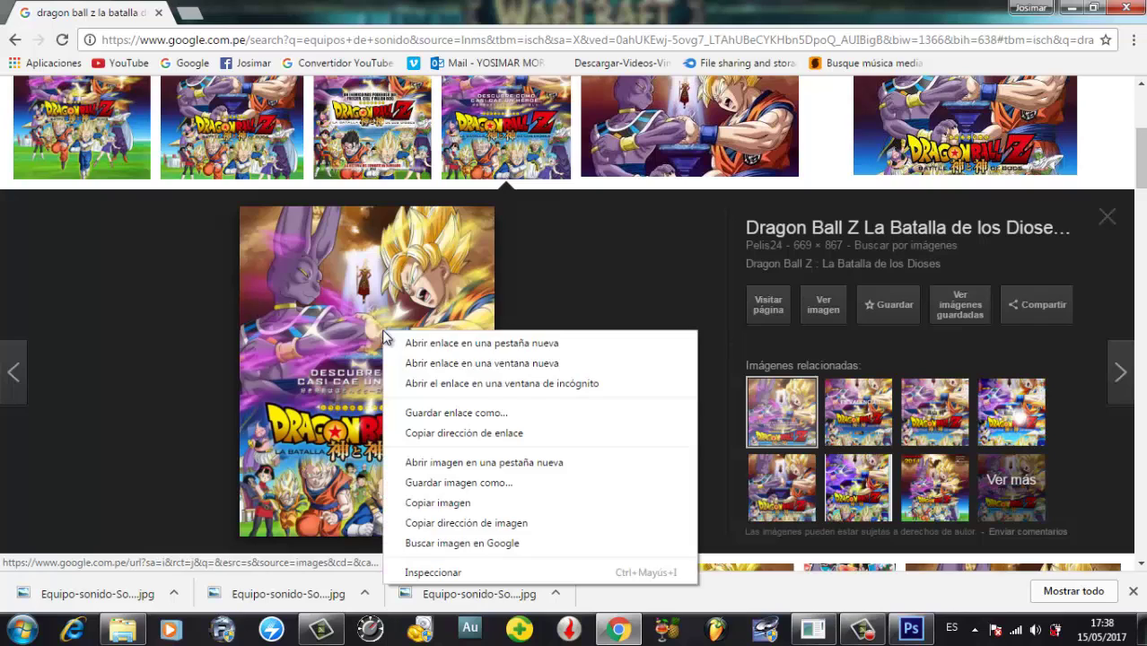
{"action": "left_click", "coordinate": [489, 483]}
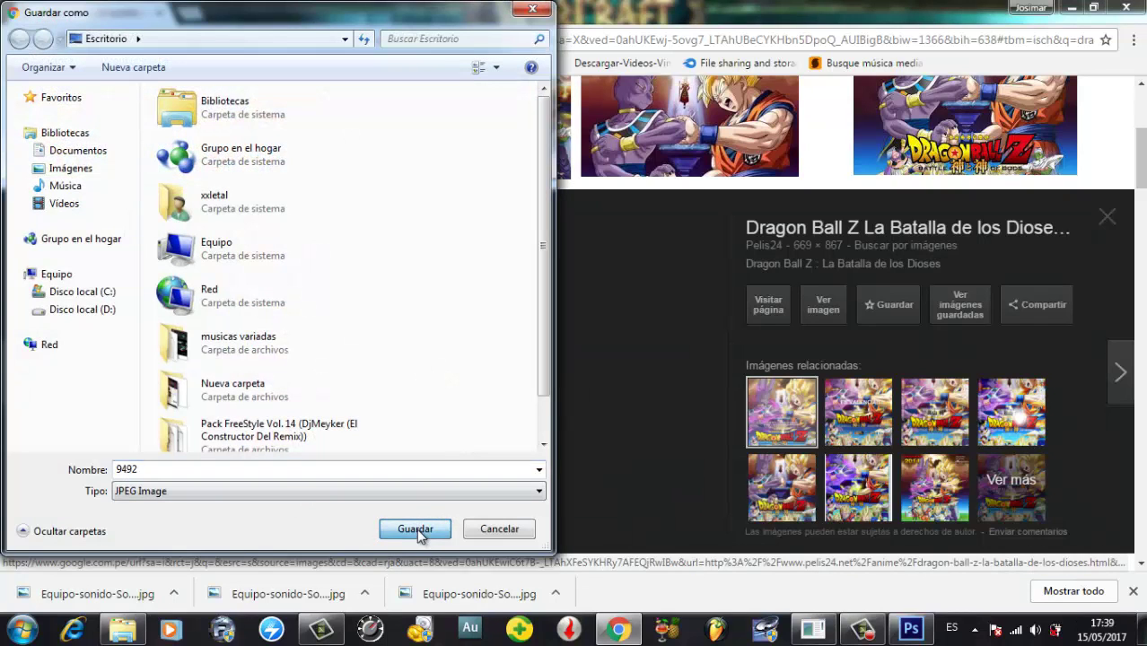
{"action": "left_click", "coordinate": [415, 530]}
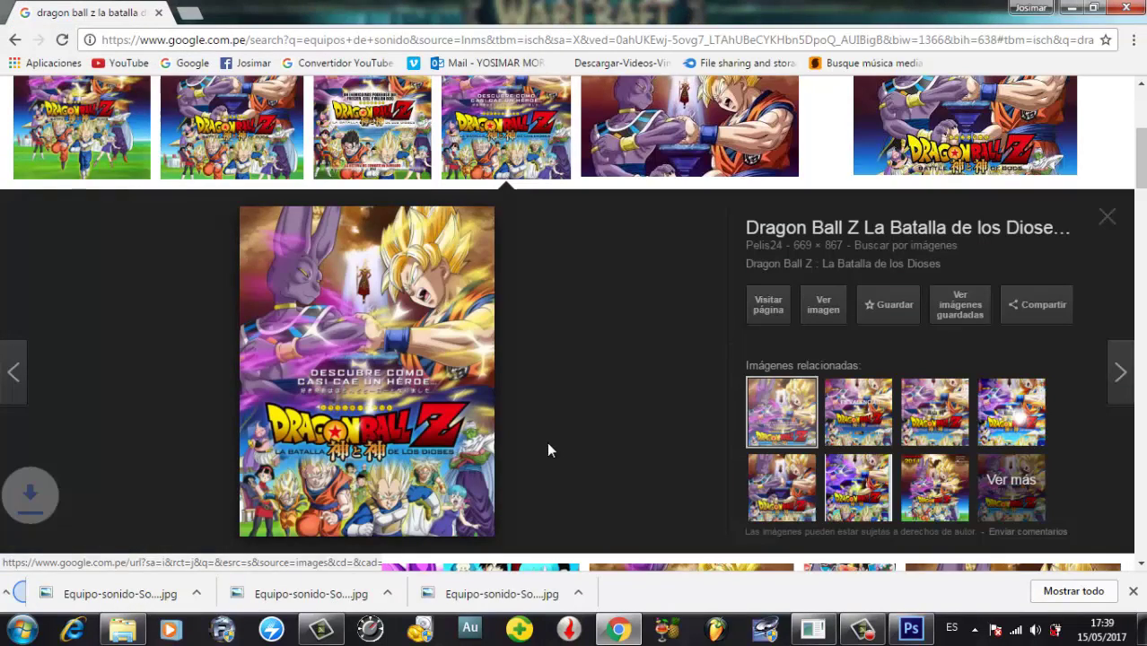
- Switch to Photoshop and try to open the image 9492 from the desktop
{"action": "left_click", "coordinate": [1071, 9]}
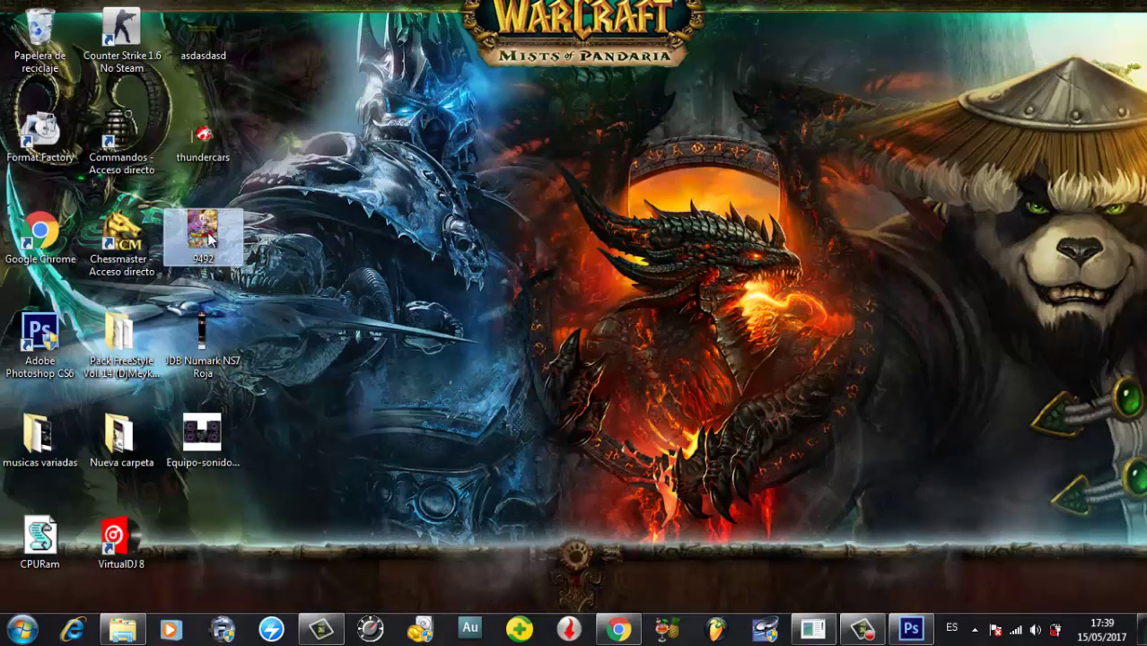
{"action": "left_click", "coordinate": [910, 629]}
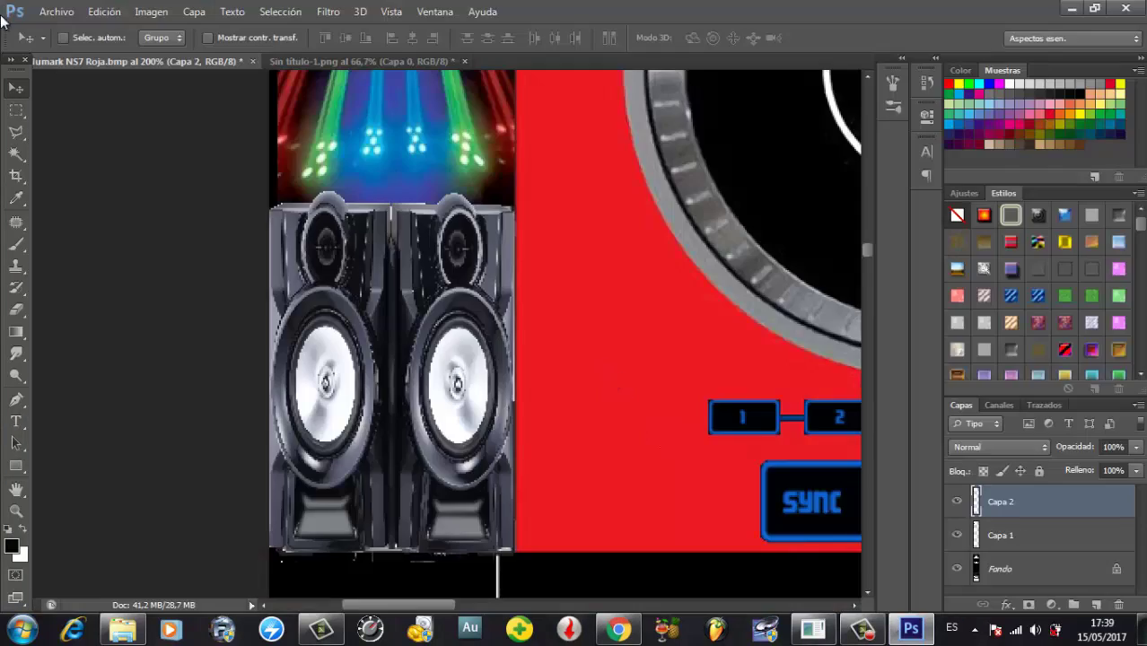
{"action": "left_click", "coordinate": [54, 11]}
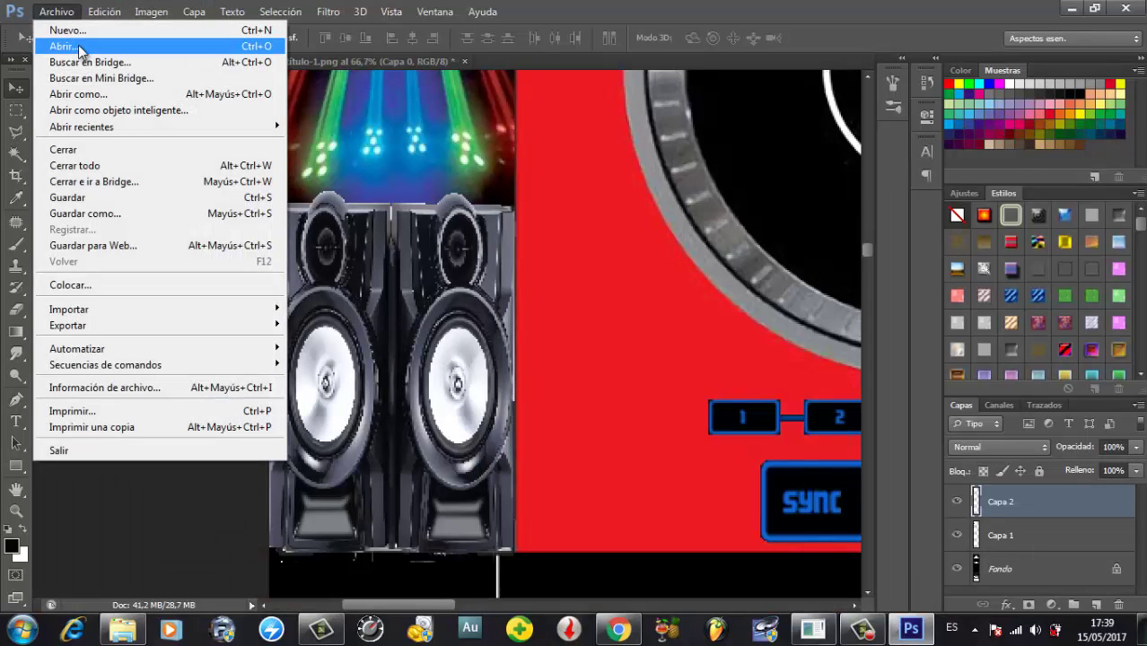
{"action": "left_click", "coordinate": [52, 42]}
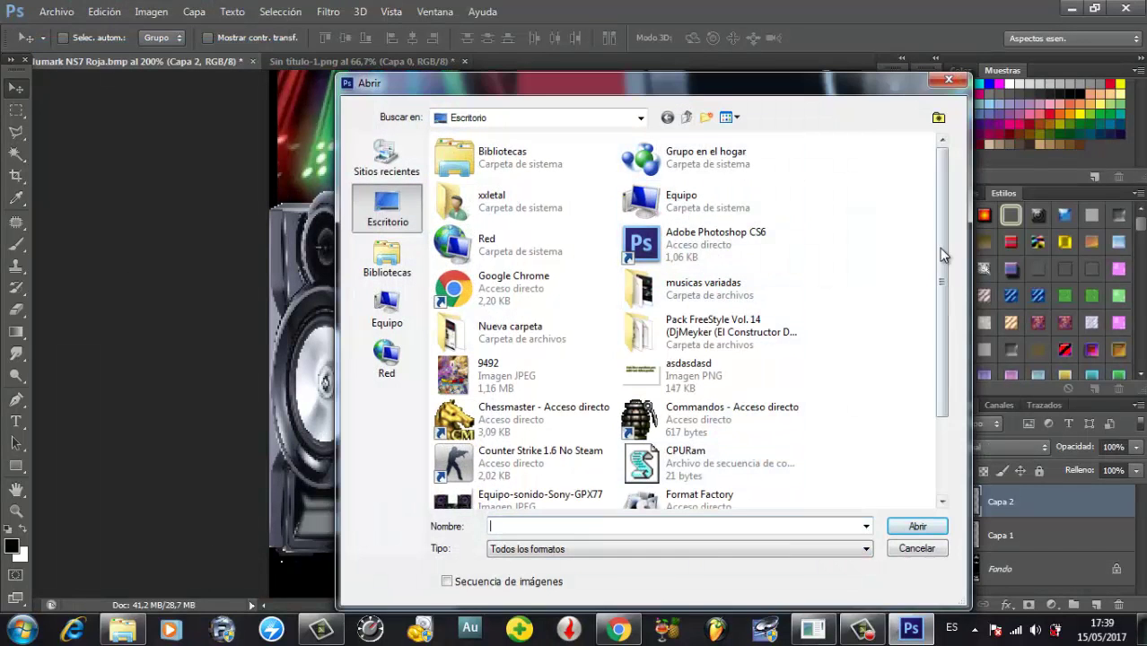
{"action": "double_click", "coordinate": [516, 381]}
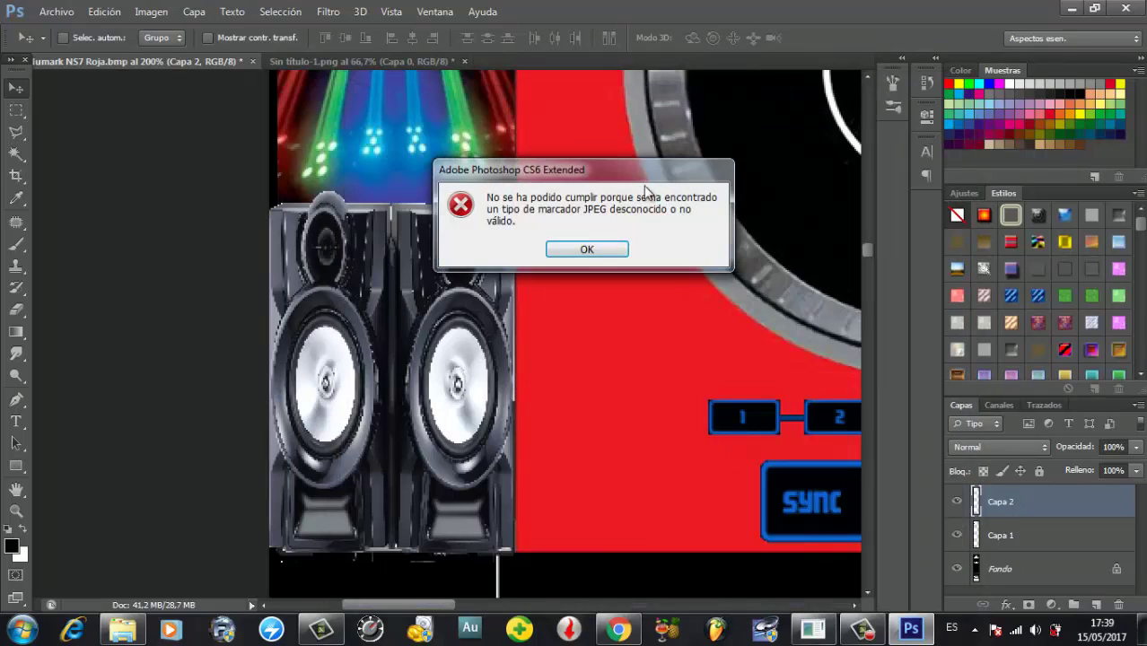
{"action": "left_click", "coordinate": [585, 251]}
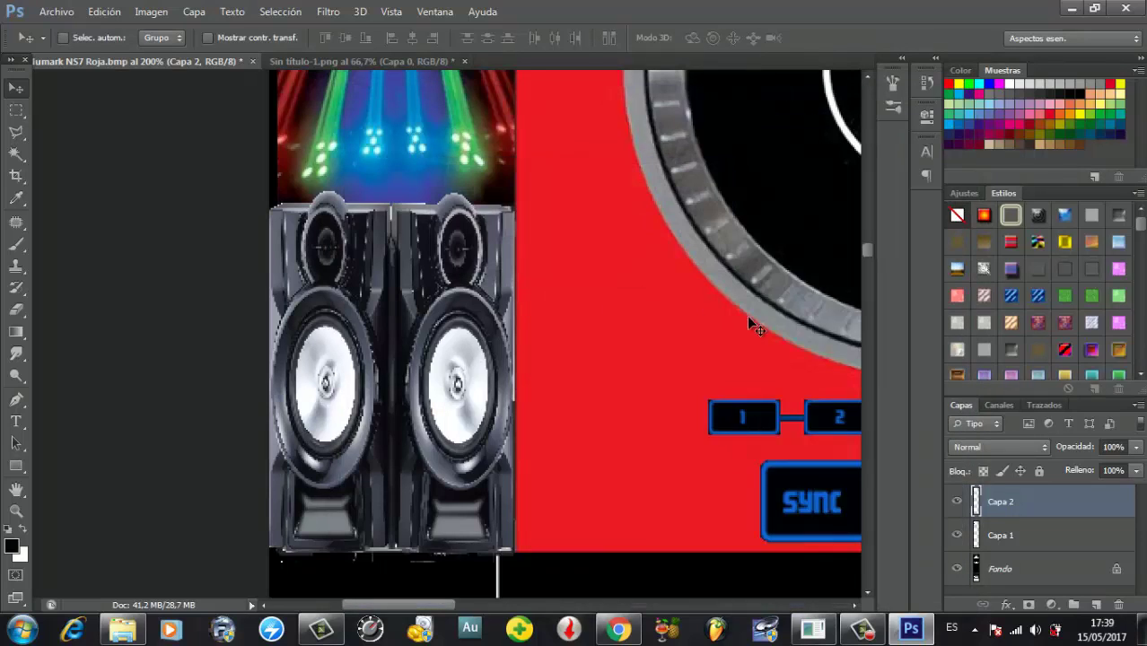
- Delete the image 9492 from the desktop by moving it to the recycle bin
{"action": "left_click", "coordinate": [1073, 9]}
{"action": "left_click_drag", "start_coordinate": [203, 229], "coordinate": [121, 143]}
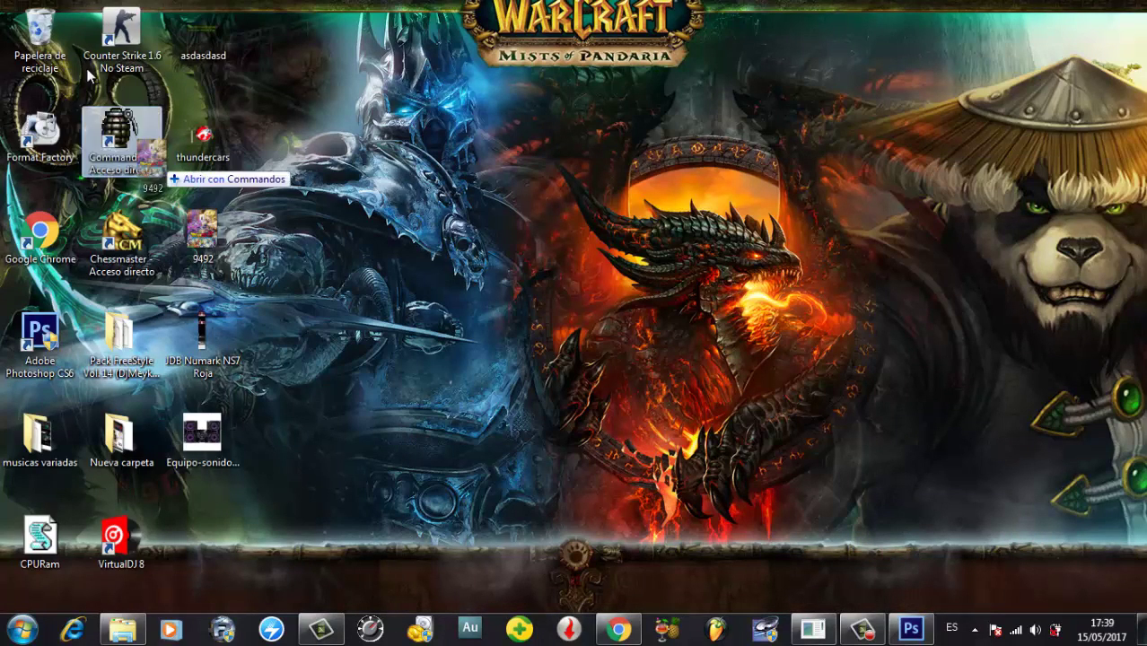
{"action": "left_click_drag", "start_coordinate": [88, 76], "coordinate": [39, 31]}
- Return to Chrome and save the 1080 × 1264 Dragon Ball Z poster from Dragon Ball Wiki to the desktop
{"action": "left_click", "coordinate": [607, 628]}
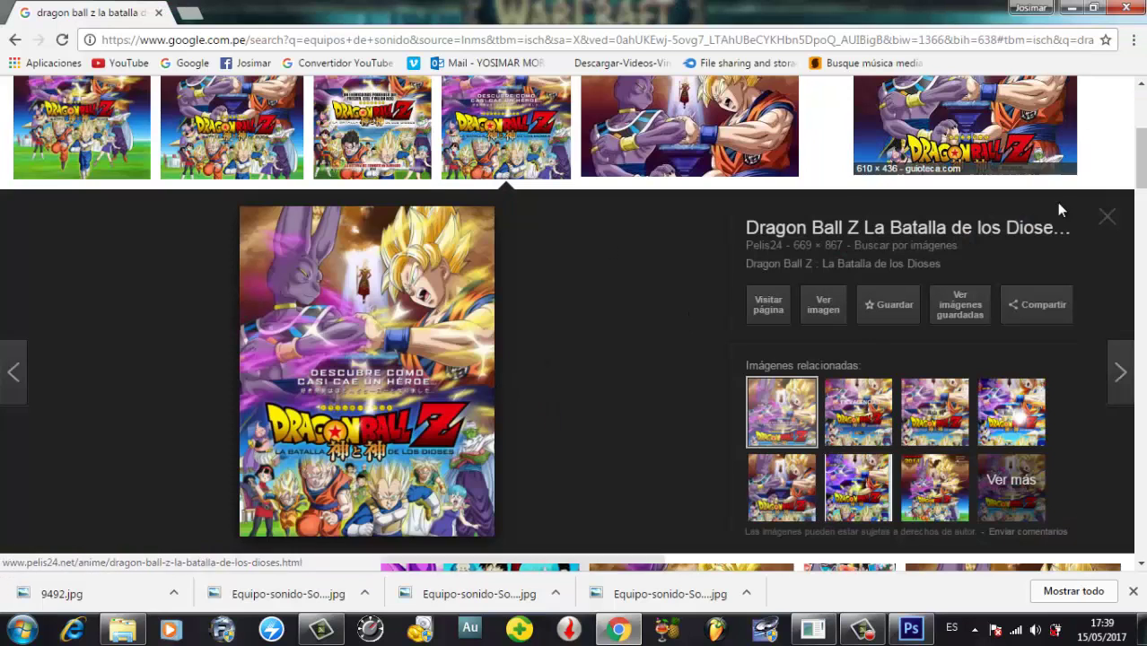
{"action": "left_click", "coordinate": [1106, 217]}
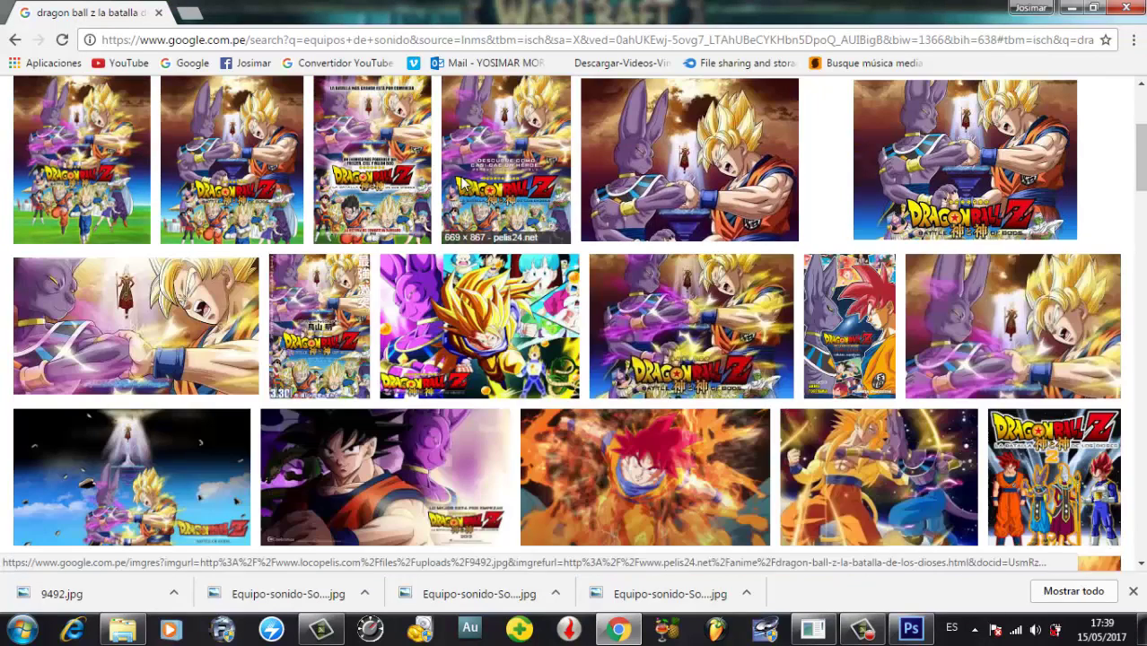
{"action": "left_click", "coordinate": [225, 152]}
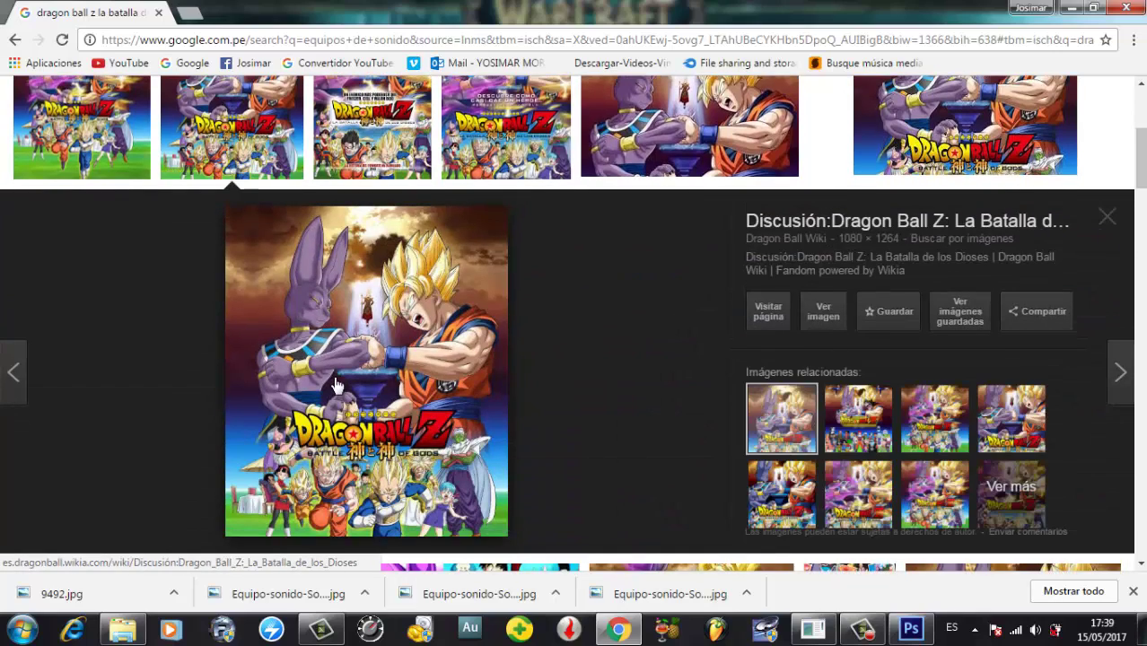
{"action": "right_click", "coordinate": [354, 379]}
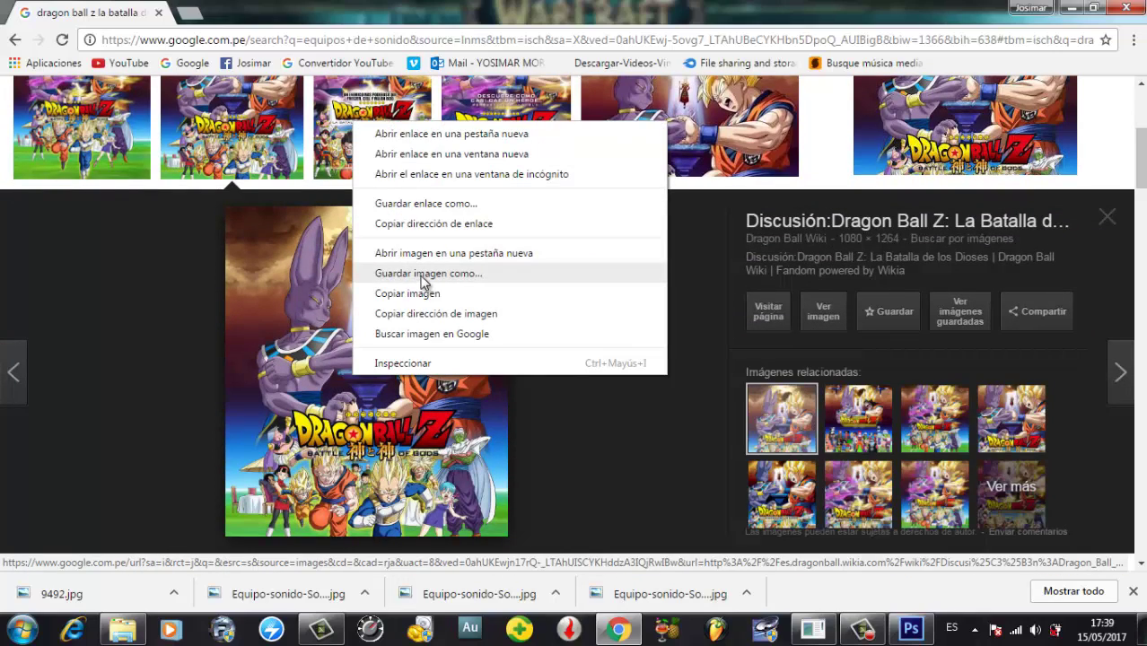
{"action": "left_click", "coordinate": [424, 274]}
{"action": "left_click", "coordinate": [410, 530]}
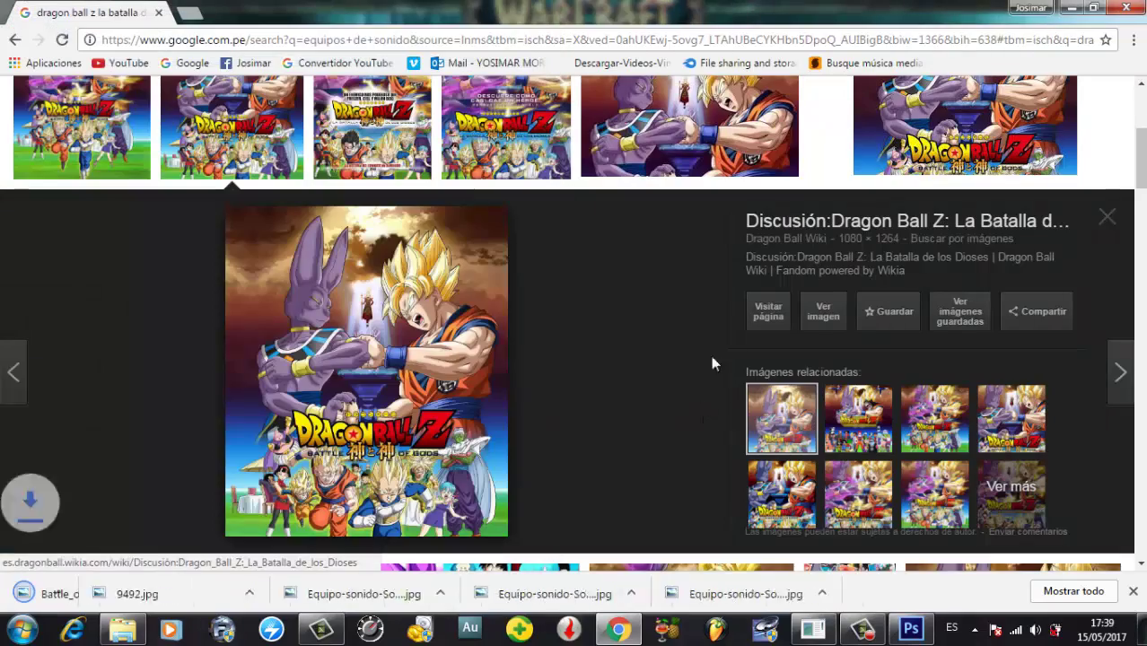
- Switch to Photoshop and open Battle_of_gods.jpg from the desktop
{"action": "left_click", "coordinate": [1070, 7]}
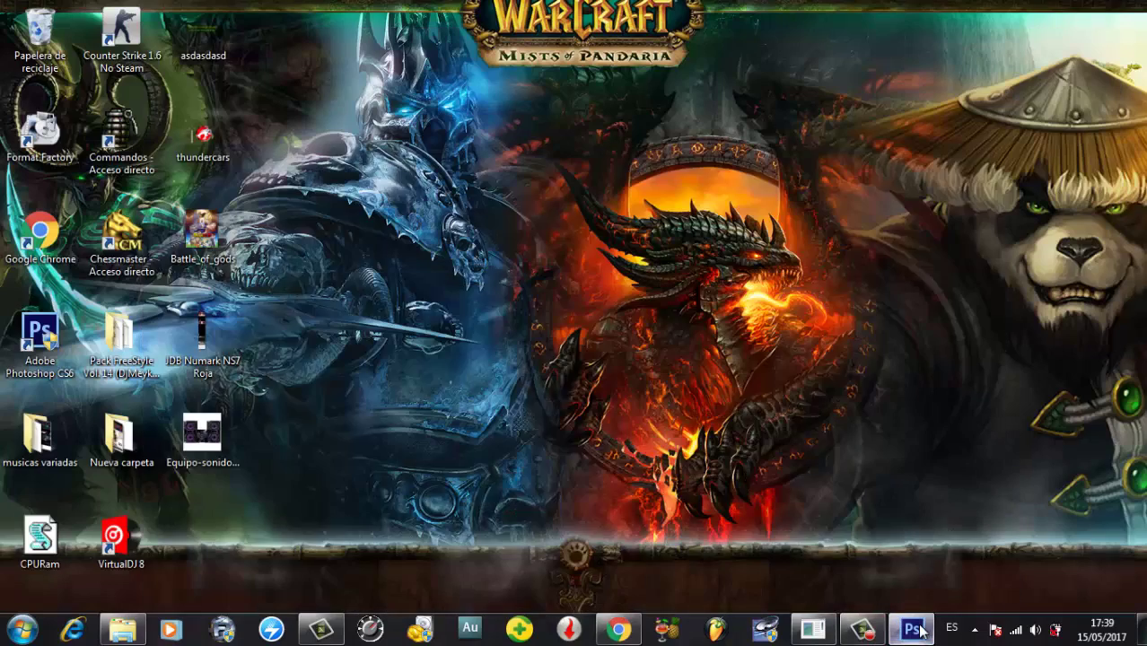
{"action": "left_click", "coordinate": [911, 630]}
{"action": "left_click", "coordinate": [54, 14]}
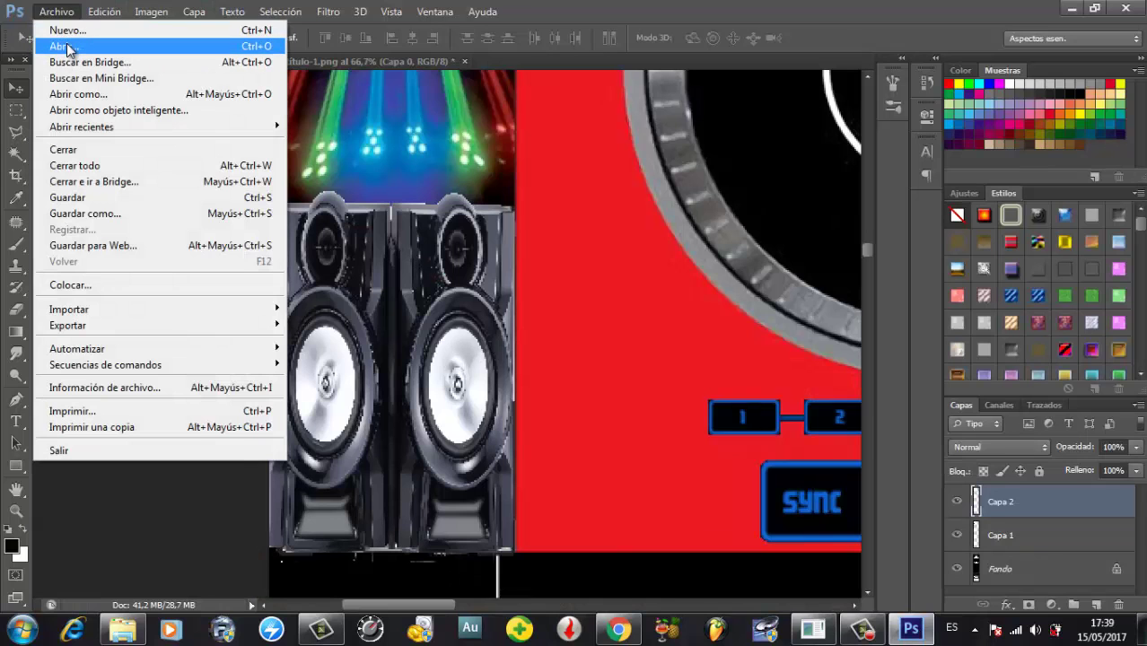
{"action": "left_click", "coordinate": [63, 47]}
{"action": "double_click", "coordinate": [689, 384]}
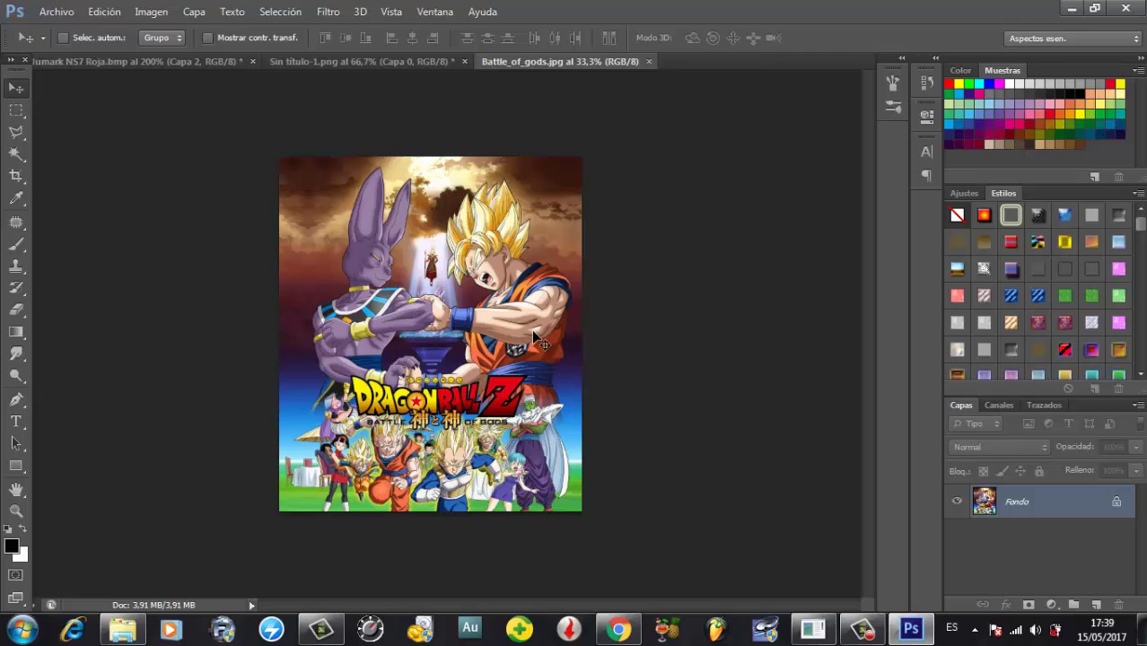
- Draw an elliptical marquee selection spanning nearly the whole Battle_of_gods poster
{"action": "left_click", "coordinate": [16, 111]}
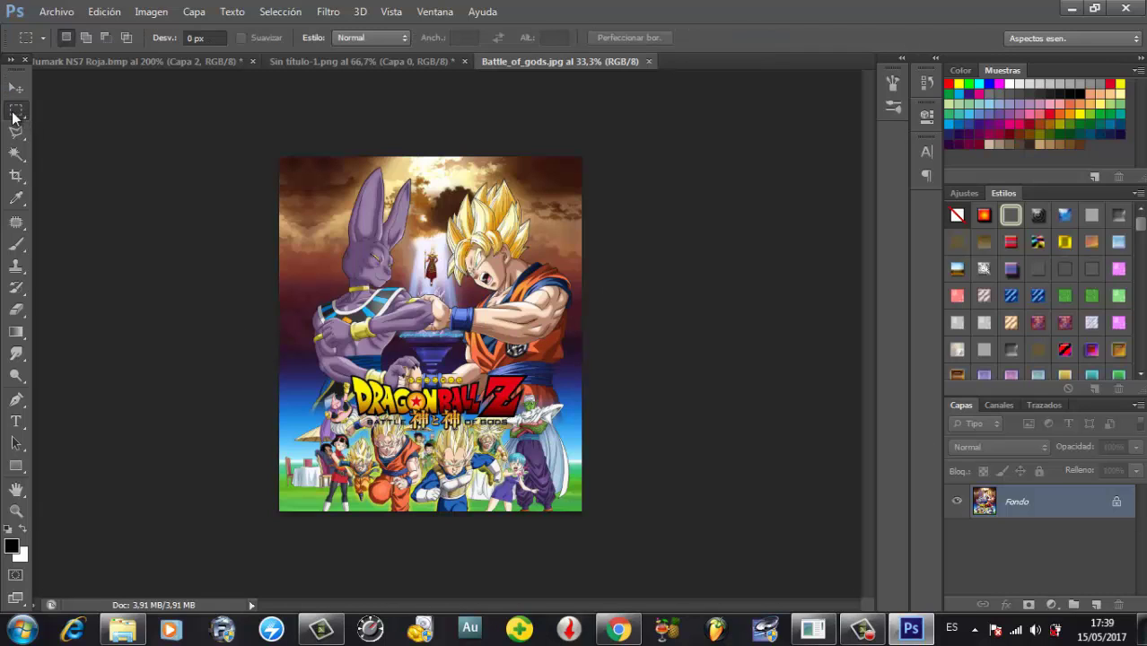
{"action": "right_click", "coordinate": [18, 111]}
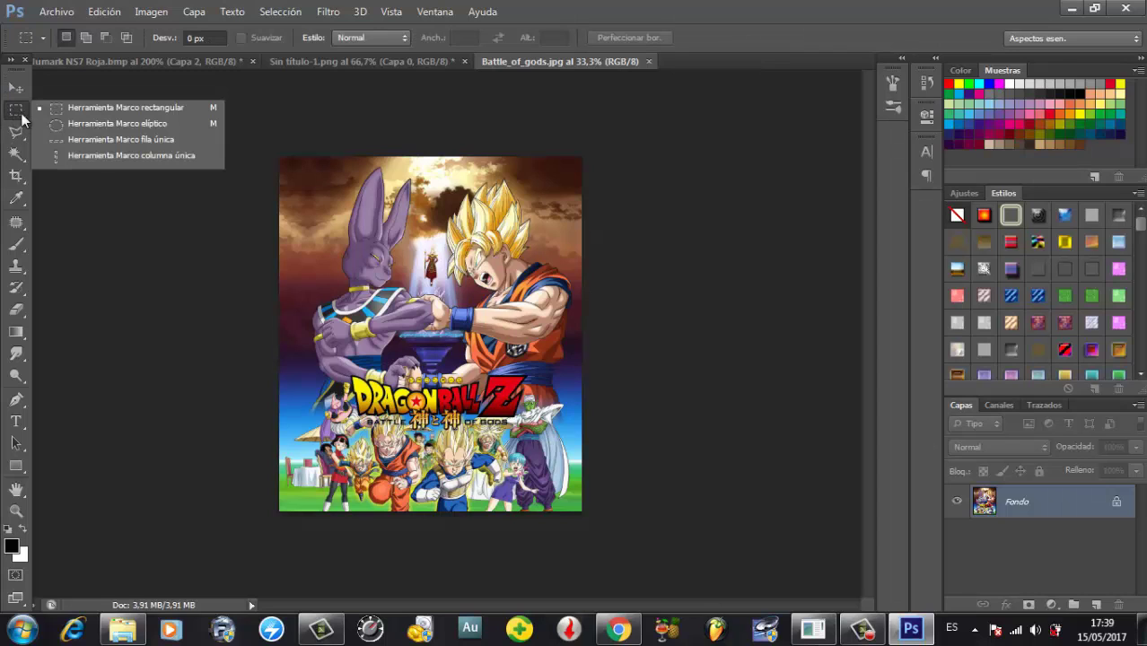
{"action": "left_click", "coordinate": [110, 123]}
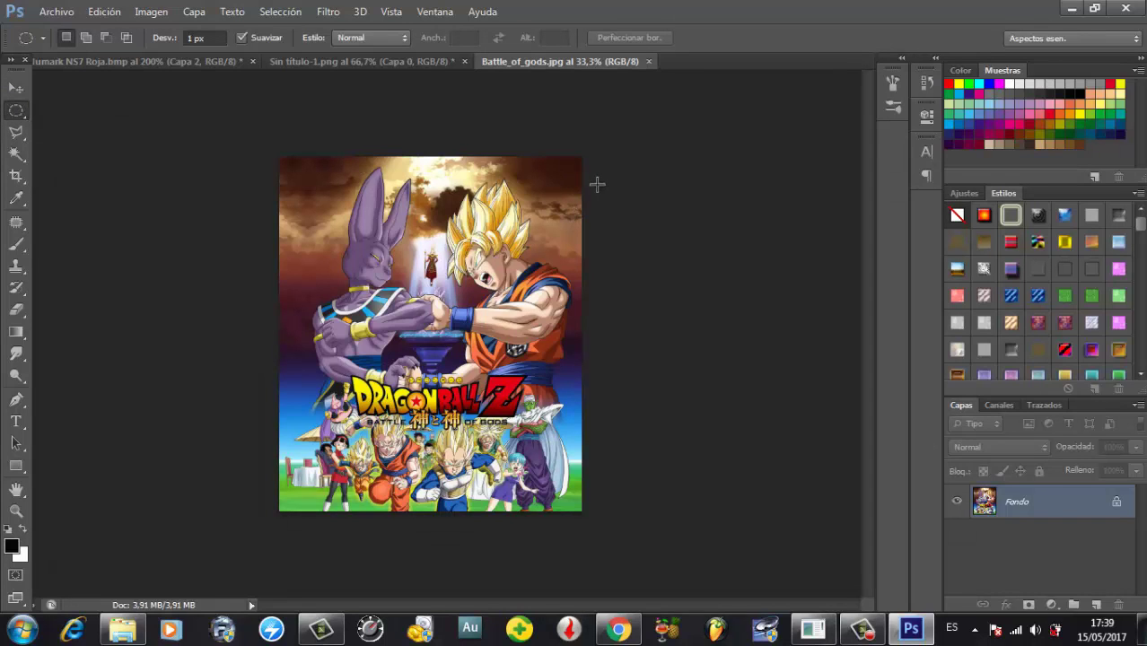
{"action": "left_click_drag", "start_coordinate": [580, 163], "coordinate": [277, 514]}
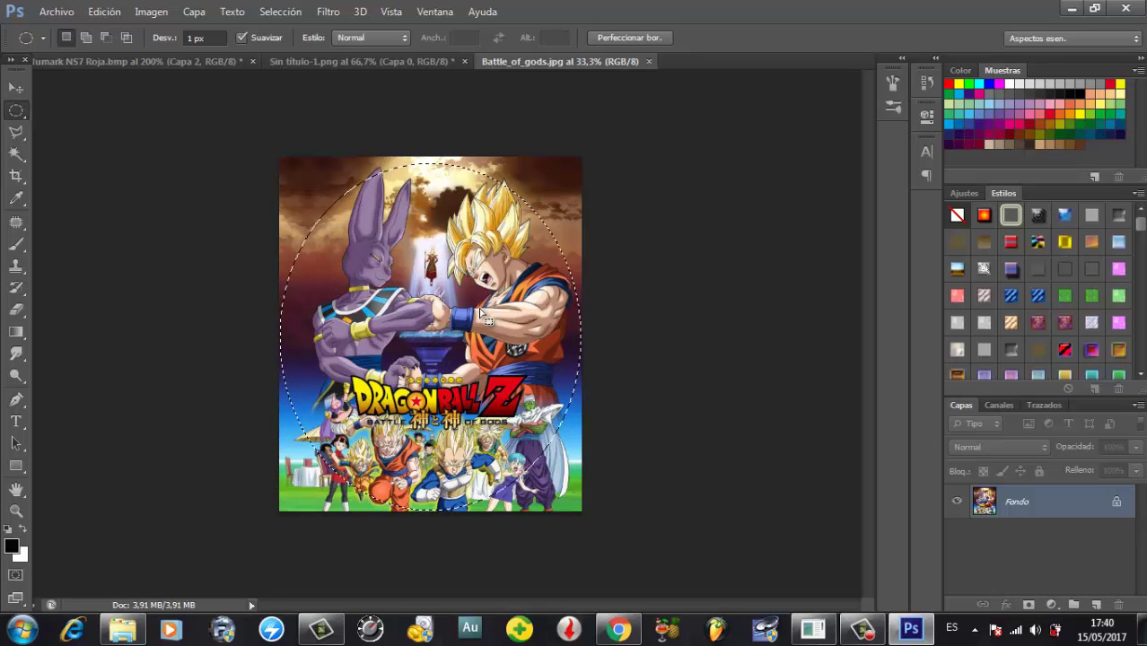
- Transform the elliptical selection so it reaches the poster's top, bottom and side edges, and apply it
{"action": "left_click", "coordinate": [289, 13]}
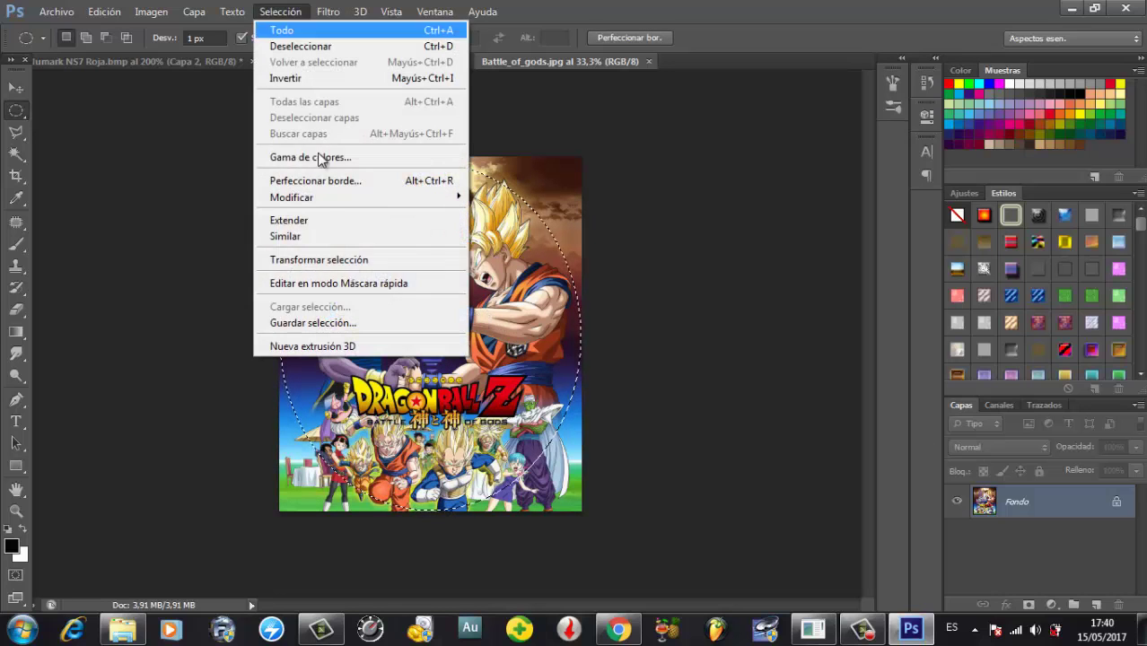
{"action": "left_click", "coordinate": [325, 261]}
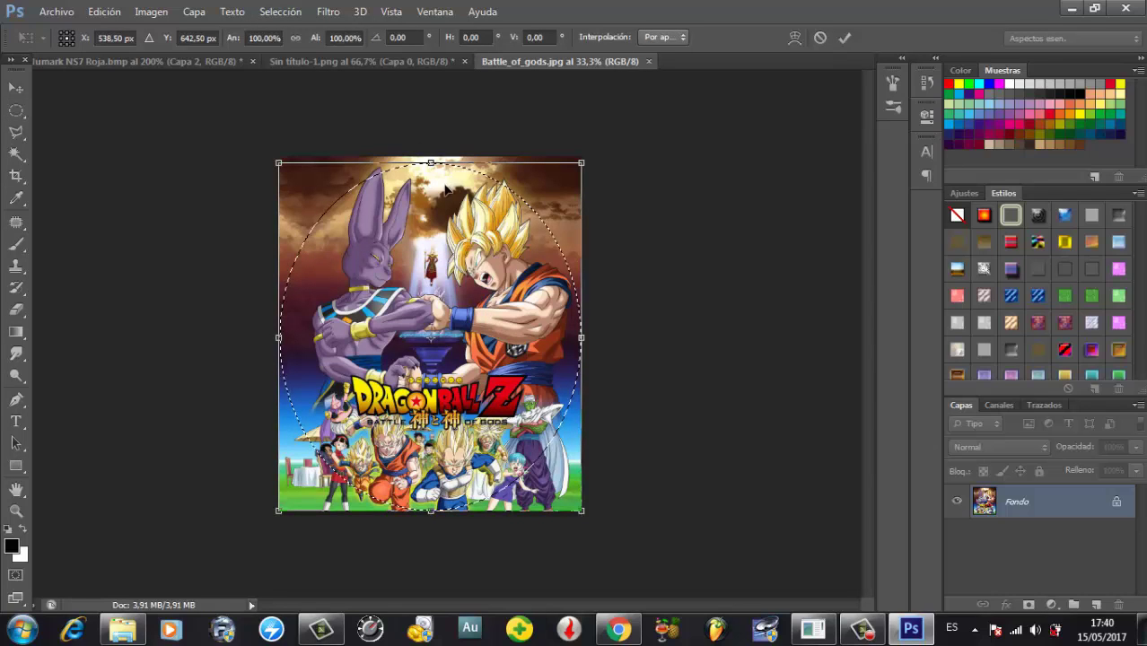
{"action": "left_click_drag", "start_coordinate": [434, 164], "coordinate": [433, 152]}
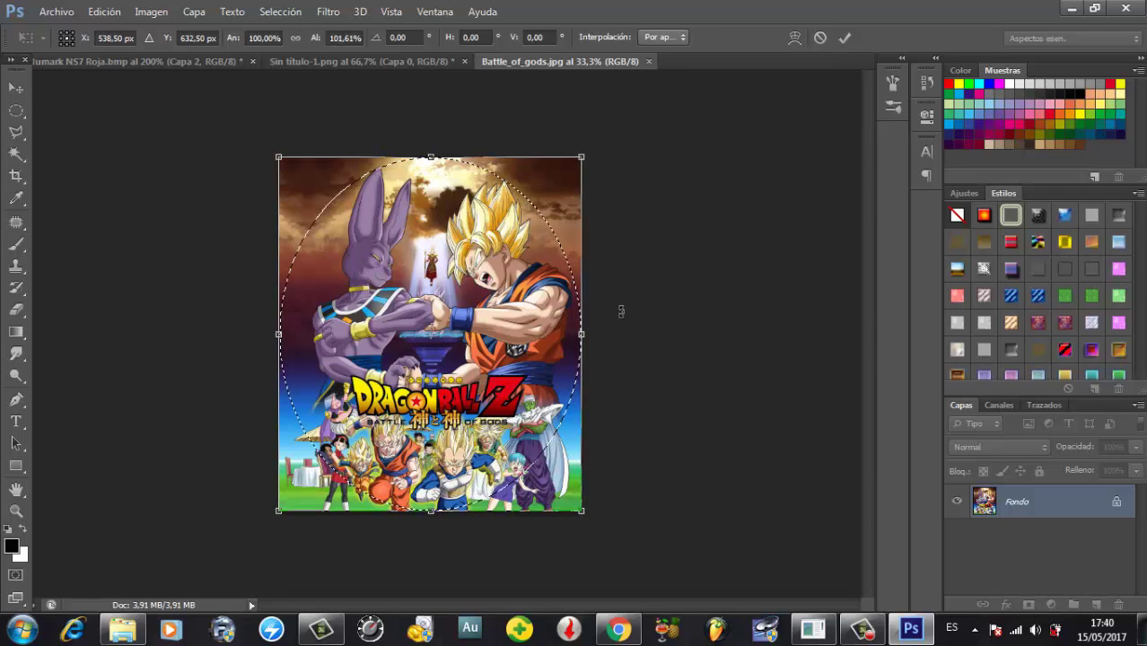
{"action": "mouse_move", "coordinate": [584, 333]}
{"action": "left_mouse_down"}
{"action": "mouse_move", "coordinate": [594, 334]}
{"action": "mouse_move", "coordinate": [583, 334]}
{"action": "left_mouse_up"}
{"action": "left_click_drag", "start_coordinate": [277, 335], "coordinate": [279, 333]}
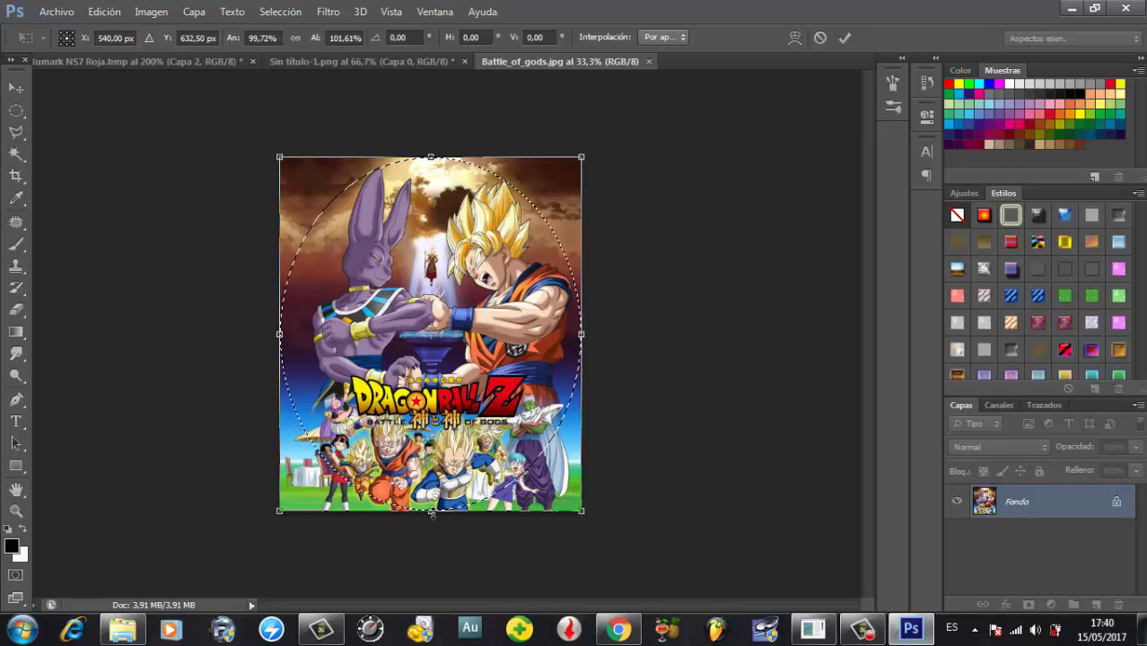
{"action": "mouse_move", "coordinate": [432, 515]}
{"action": "left_mouse_down"}
{"action": "mouse_move", "coordinate": [432, 527]}
{"action": "mouse_move", "coordinate": [432, 509]}
{"action": "left_mouse_up"}
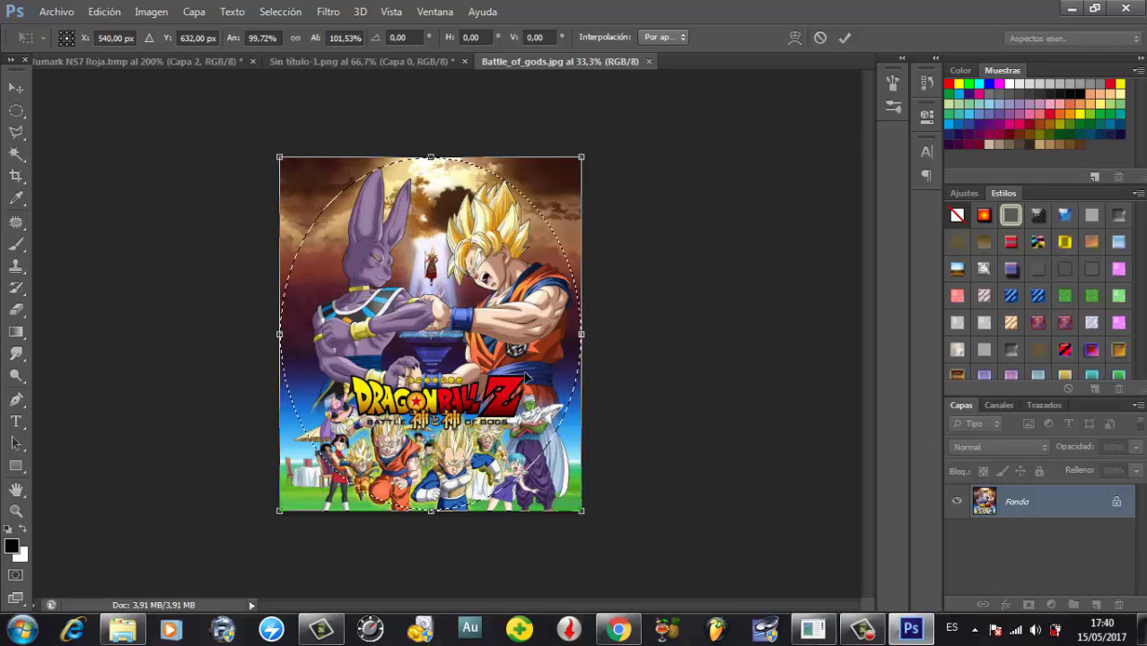
{"action": "key", "text": "Return"}
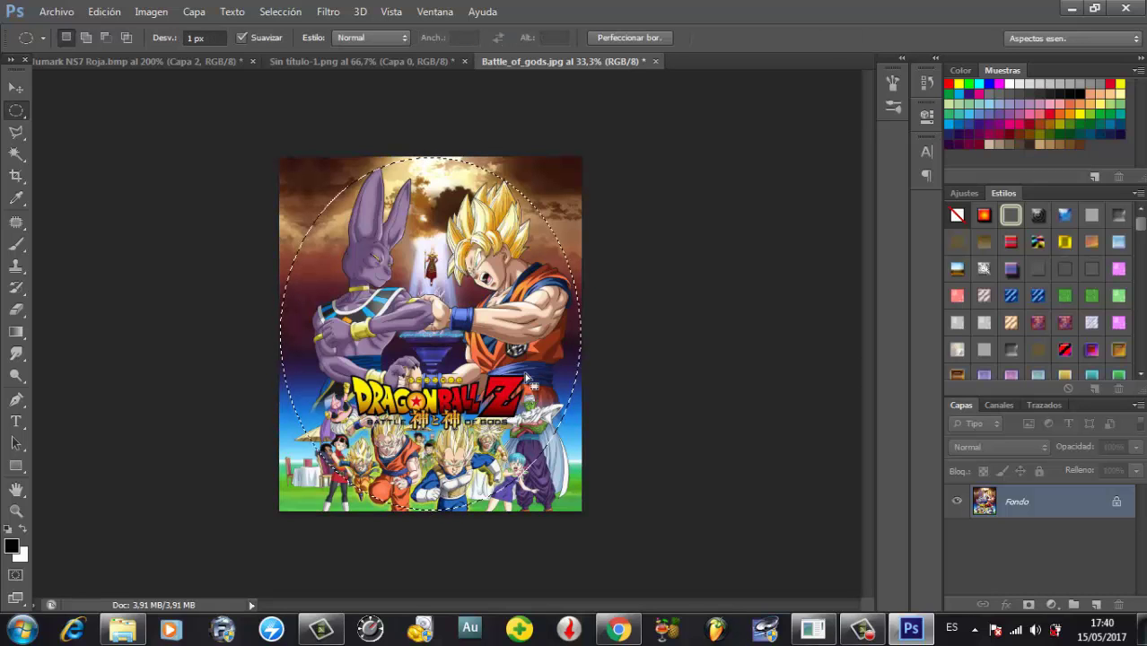
- Move the elliptical poster cut-out into Numark NS7 Roja.bmp and place it over the middle of the lower, coloured controller
{"action": "left_click", "coordinate": [16, 89]}
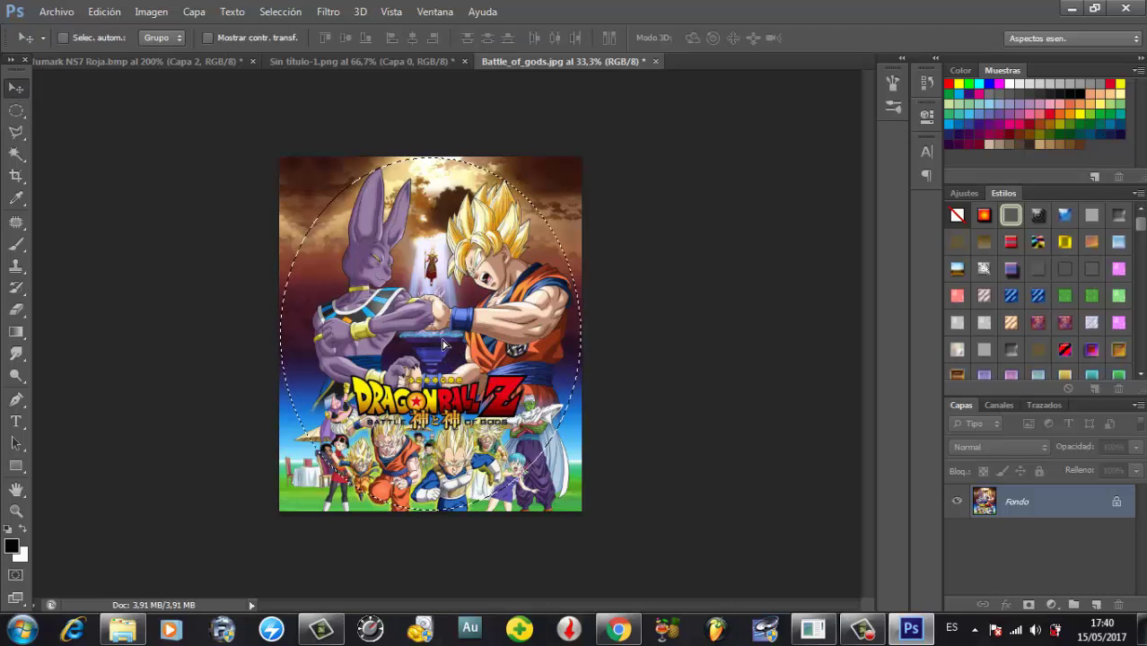
{"action": "left_click_drag", "start_coordinate": [442, 344], "coordinate": [635, 308]}
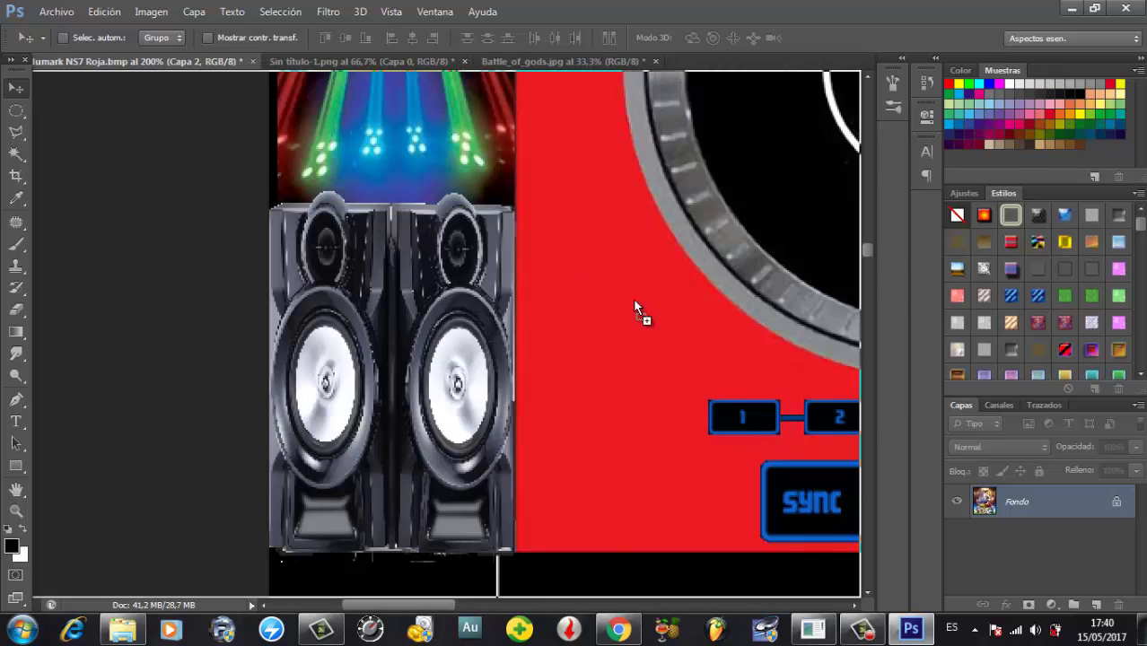
{"action": "left_click_drag", "start_coordinate": [703, 356], "coordinate": [705, 355]}
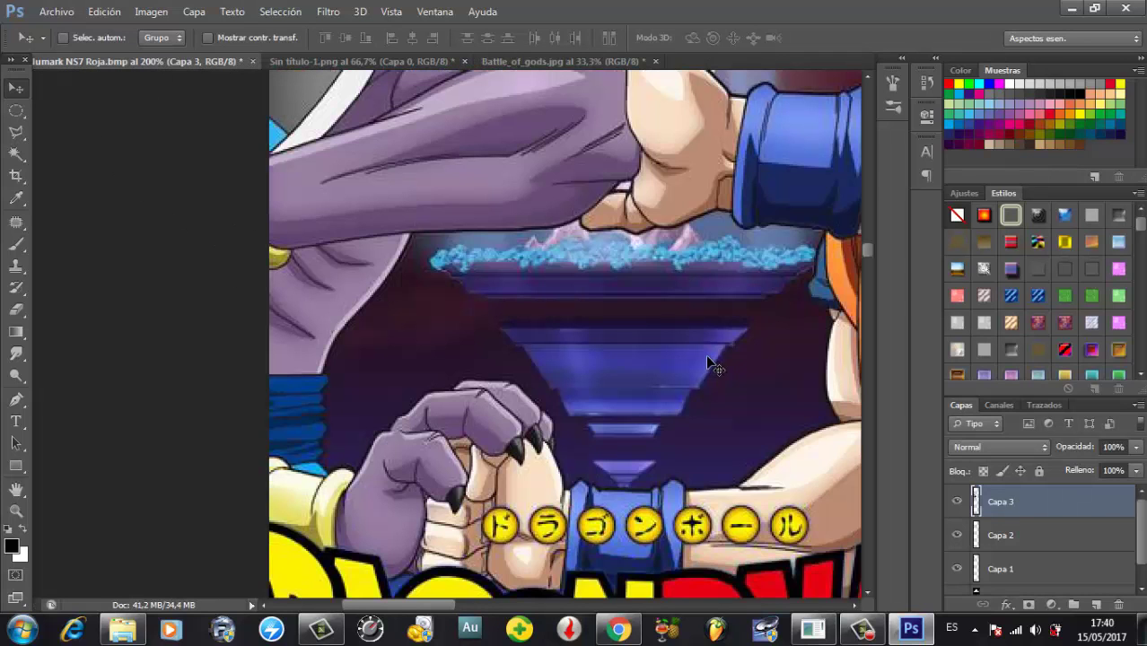
{"action": "key", "text": "ctrl+minus"}
{"action": "key", "text": "ctrl+minus"}
{"action": "key", "text": "ctrl+minus"}
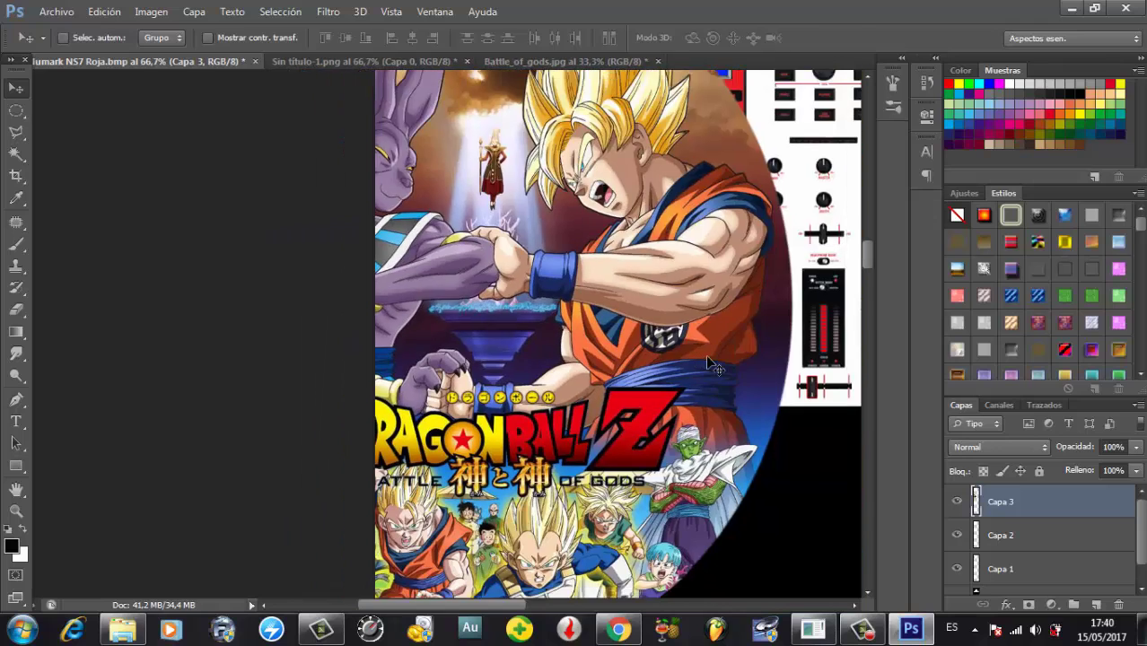
{"action": "key", "text": "ctrl+minus"}
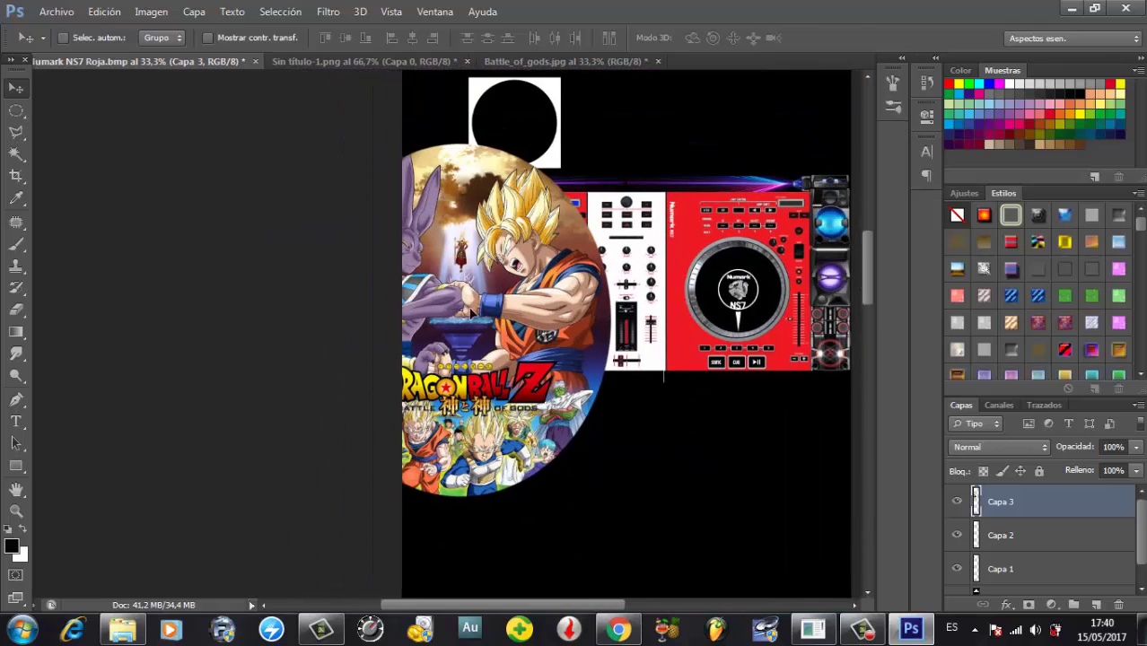
{"action": "left_click_drag", "start_coordinate": [471, 311], "coordinate": [597, 235]}
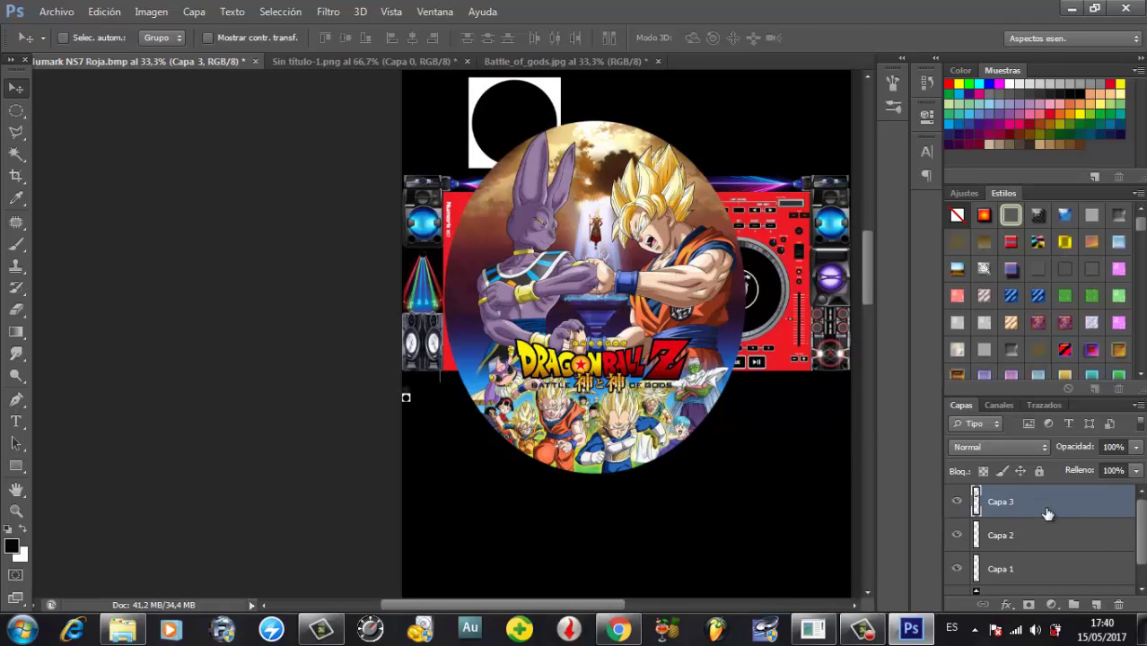
{"action": "left_click", "coordinate": [957, 504]}
{"action": "left_click", "coordinate": [956, 505]}
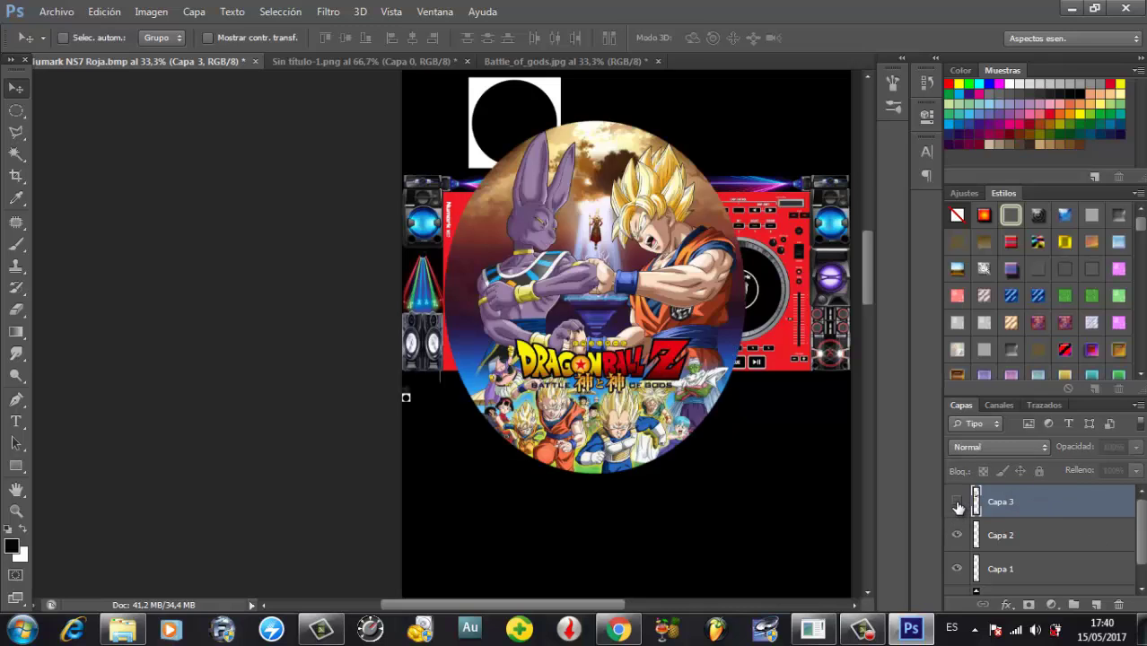
{"action": "left_click", "coordinate": [957, 504]}
{"action": "left_click", "coordinate": [957, 504]}
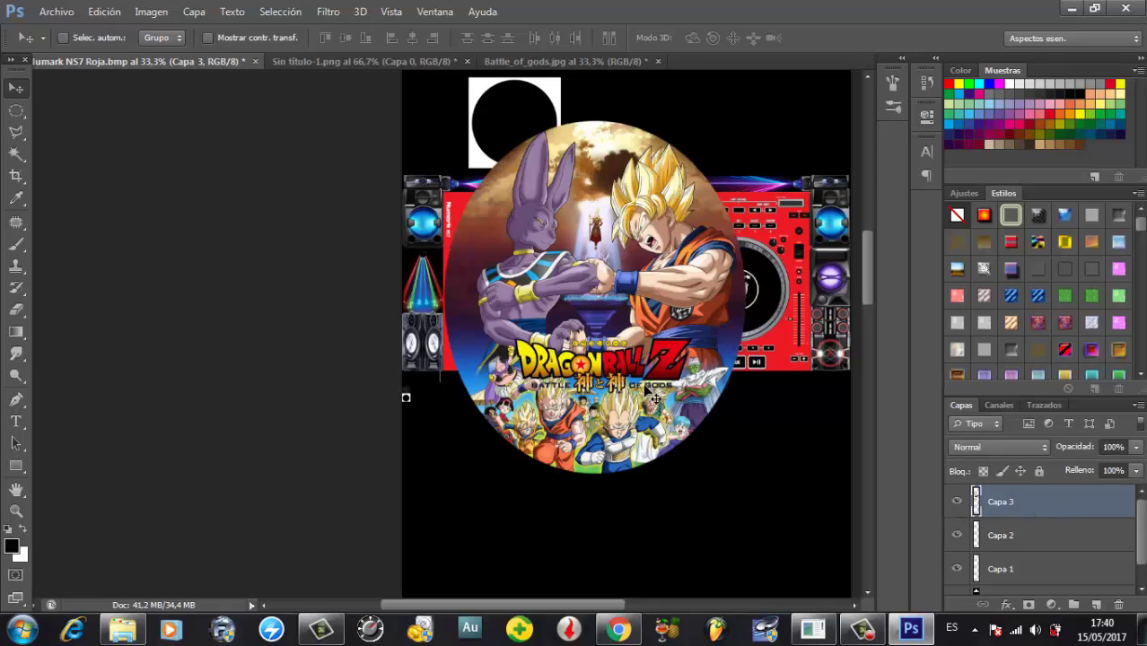
- Scale the poster cut-out down to about 41.2% width and 31.65% height, over the lower controller's left platter
{"action": "key", "text": "ctrl+t"}
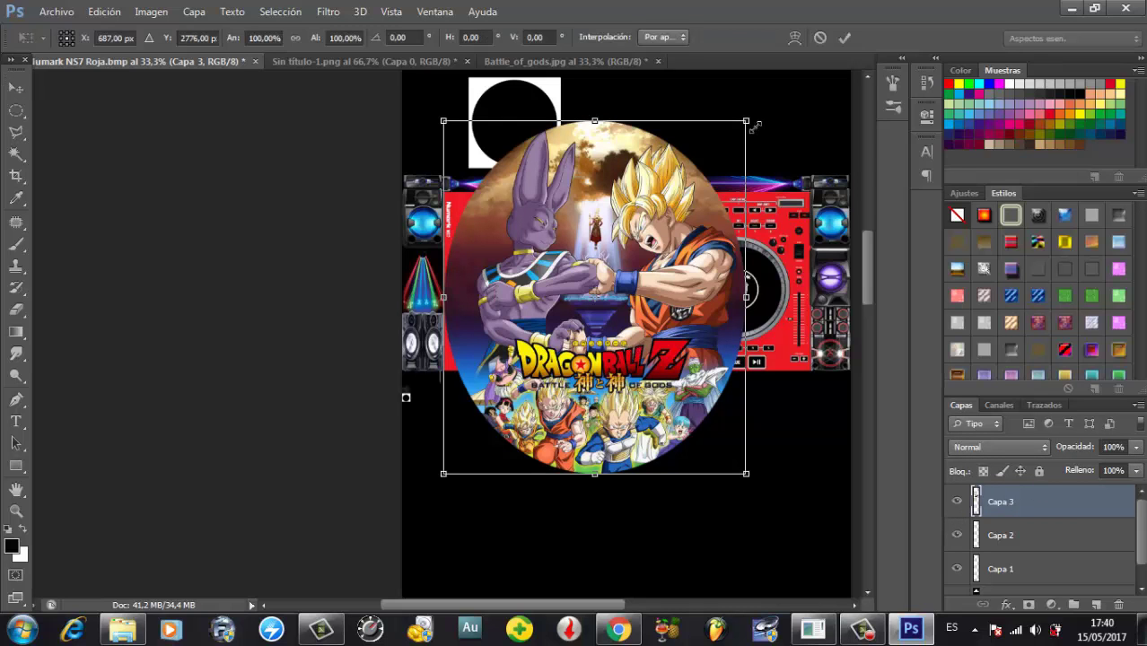
{"action": "left_click_drag", "start_coordinate": [745, 124], "coordinate": [568, 362]}
{"action": "left_click_drag", "start_coordinate": [519, 392], "coordinate": [542, 262]}
{"action": "scroll", "coordinate": [613, 507], "scroll_direction": "up", "scroll_amount": 5}
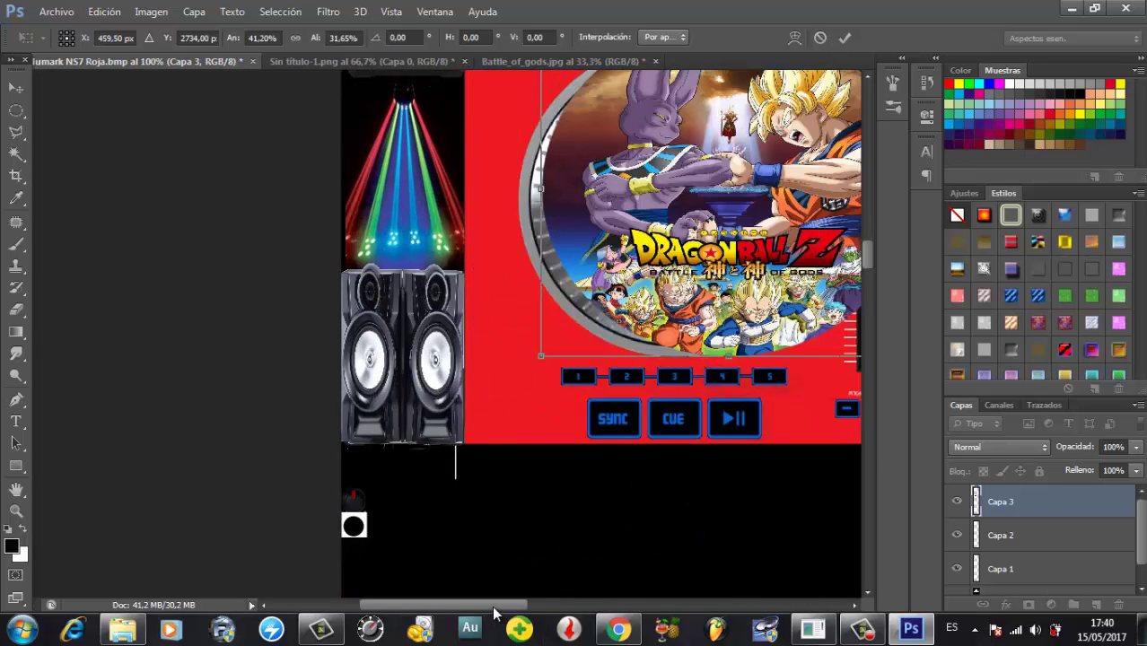
{"action": "left_click_drag", "start_coordinate": [493, 612], "coordinate": [517, 612]}
{"action": "scroll", "coordinate": [869, 248], "scroll_direction": "up", "scroll_amount": 3}
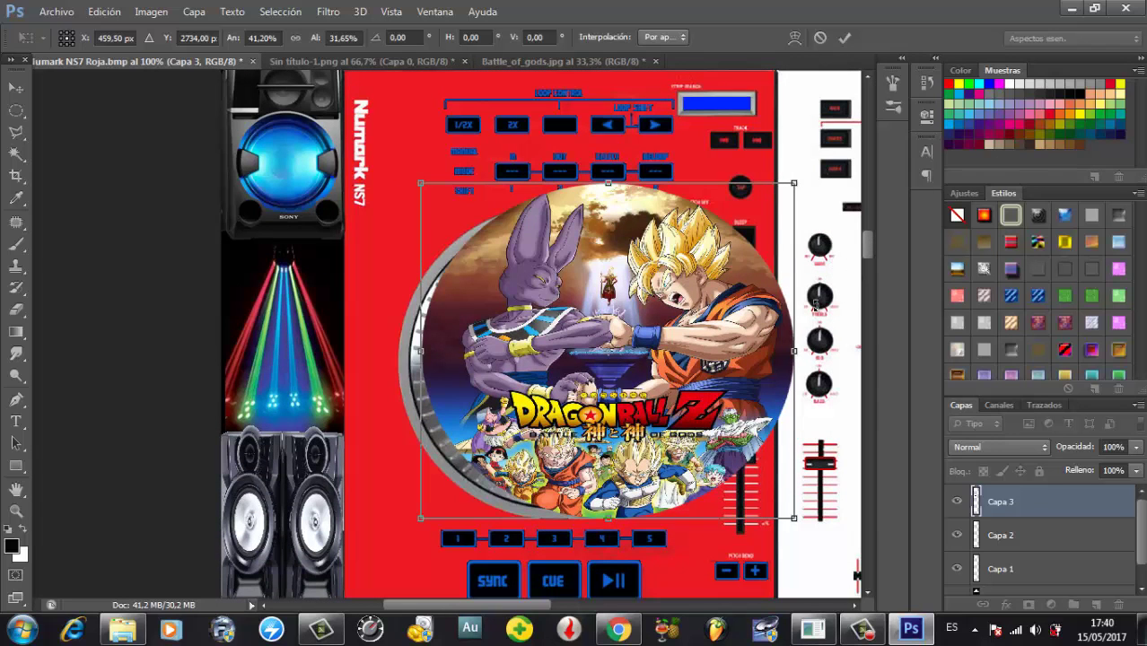
- Fit the cut-out inside the left platter's ring at about 28.8% width and 24.5% height, and apply the transform
{"action": "left_click_drag", "start_coordinate": [788, 352], "coordinate": [693, 358]}
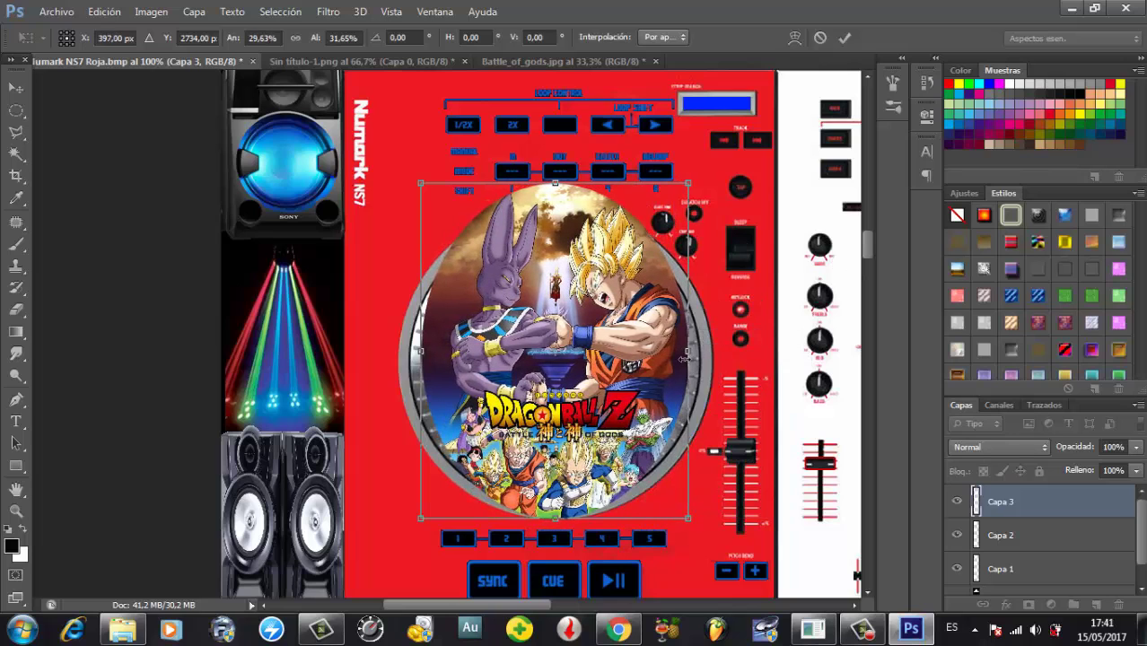
{"action": "left_click_drag", "start_coordinate": [557, 184], "coordinate": [558, 235]}
{"action": "left_click_drag", "start_coordinate": [560, 519], "coordinate": [584, 496]}
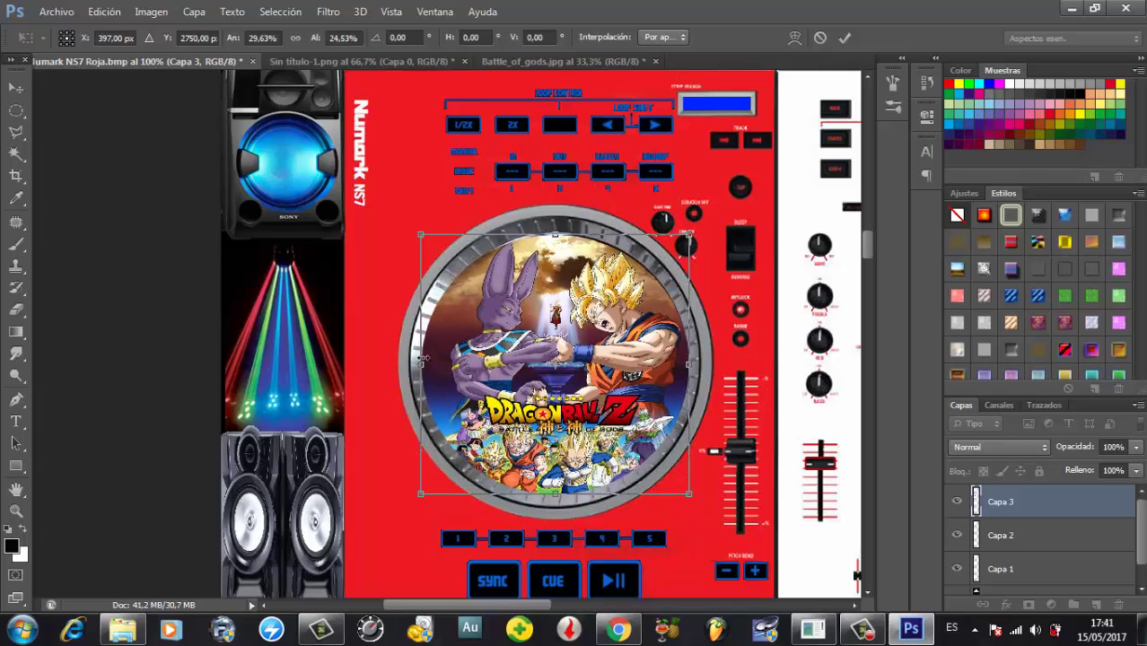
{"action": "left_click_drag", "start_coordinate": [422, 357], "coordinate": [430, 362]}
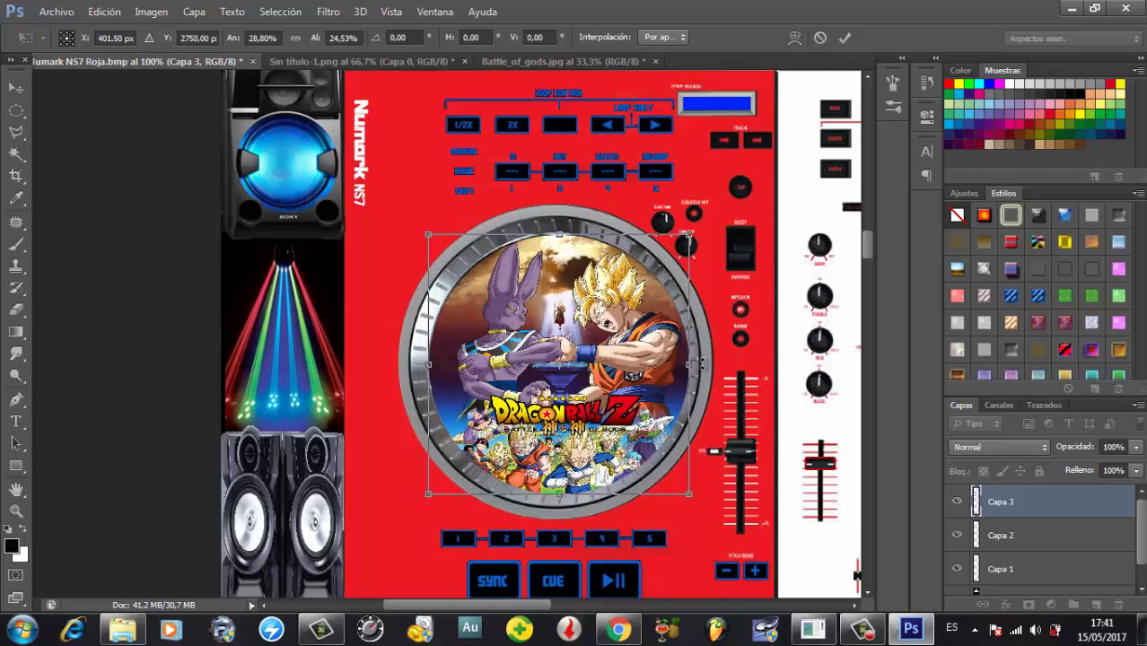
{"action": "left_click_drag", "start_coordinate": [683, 365], "coordinate": [687, 365]}
{"action": "key", "text": "Return"}
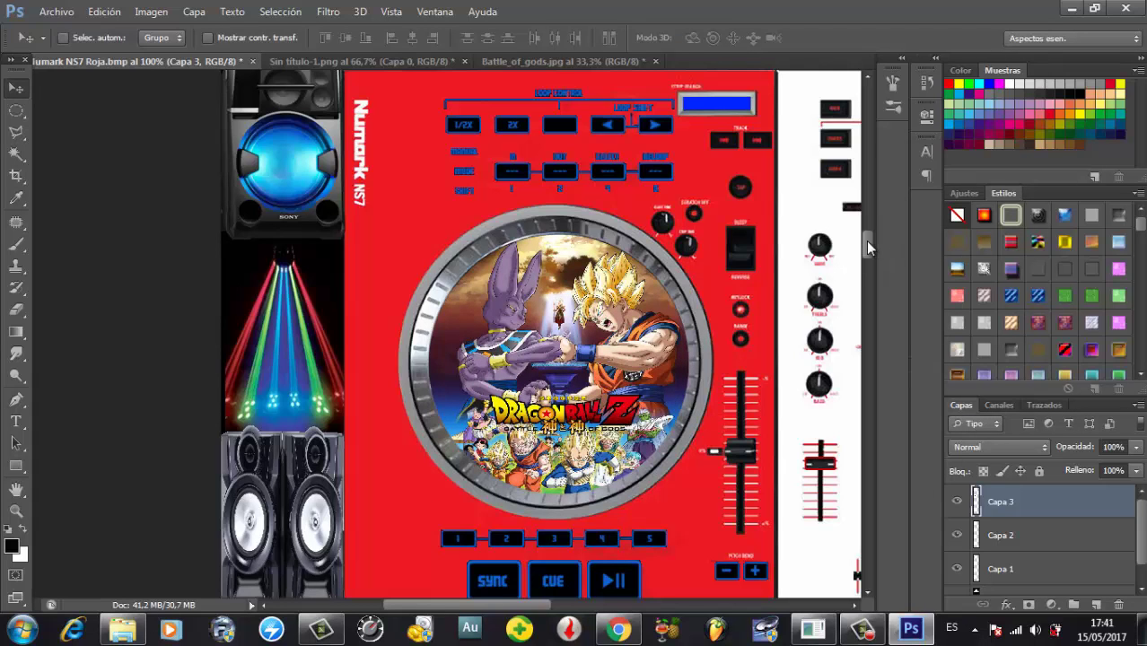
- Move the circular Dragon Ball Z image from the lower controller up onto the left platter of the upper controller
{"action": "left_click_drag", "start_coordinate": [866, 243], "coordinate": [864, 254]}
{"action": "left_click_drag", "start_coordinate": [513, 607], "coordinate": [535, 628]}
{"action": "scroll", "coordinate": [670, 220], "scroll_direction": "down", "scroll_amount": 2}
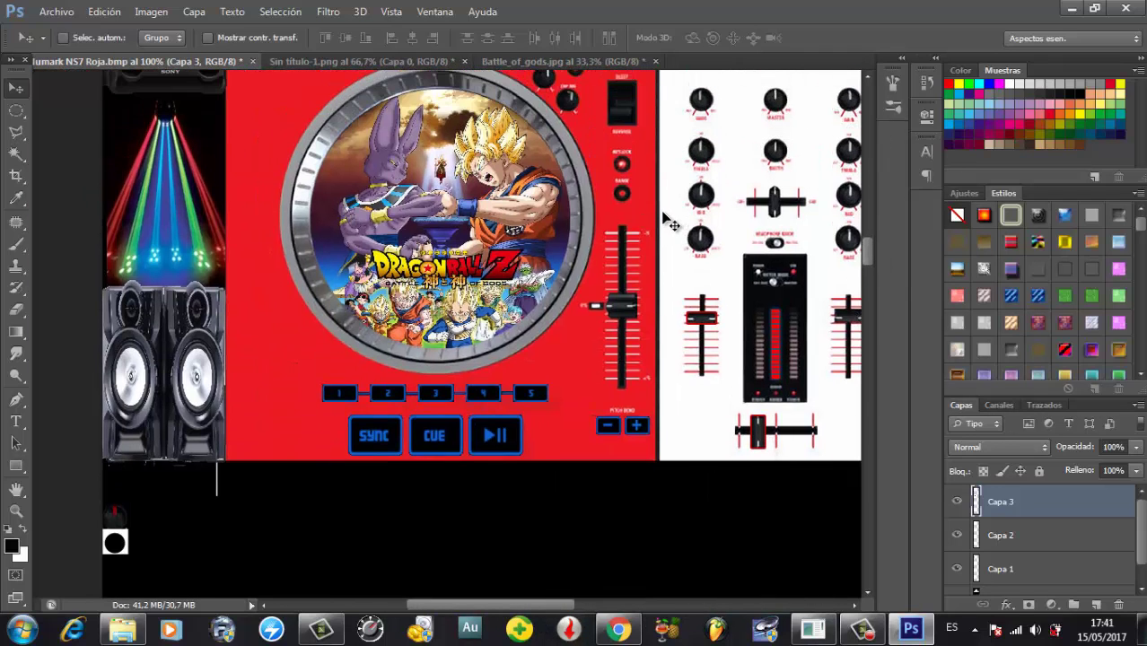
{"action": "scroll", "coordinate": [670, 220], "scroll_direction": "down", "scroll_amount": 1}
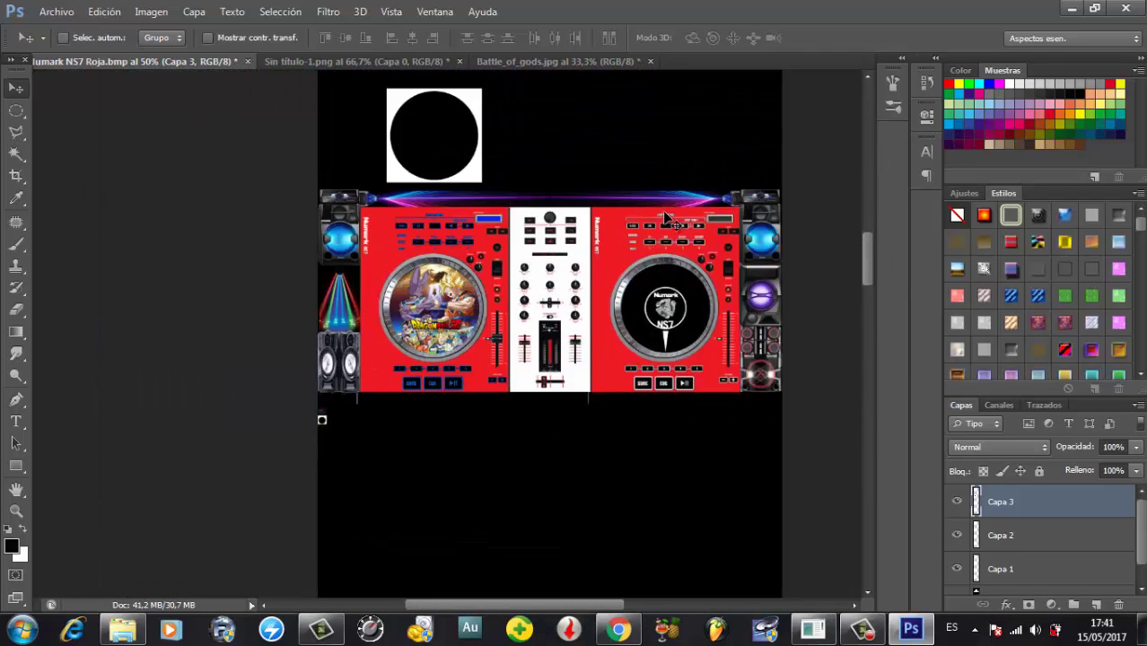
{"action": "scroll", "coordinate": [545, 210], "scroll_direction": "up", "scroll_amount": 3}
{"action": "left_click_drag", "start_coordinate": [449, 429], "coordinate": [467, 173]}
{"action": "scroll", "coordinate": [463, 180], "scroll_direction": "up", "scroll_amount": 3}
{"action": "scroll", "coordinate": [458, 272], "scroll_direction": "up", "scroll_amount": 2}
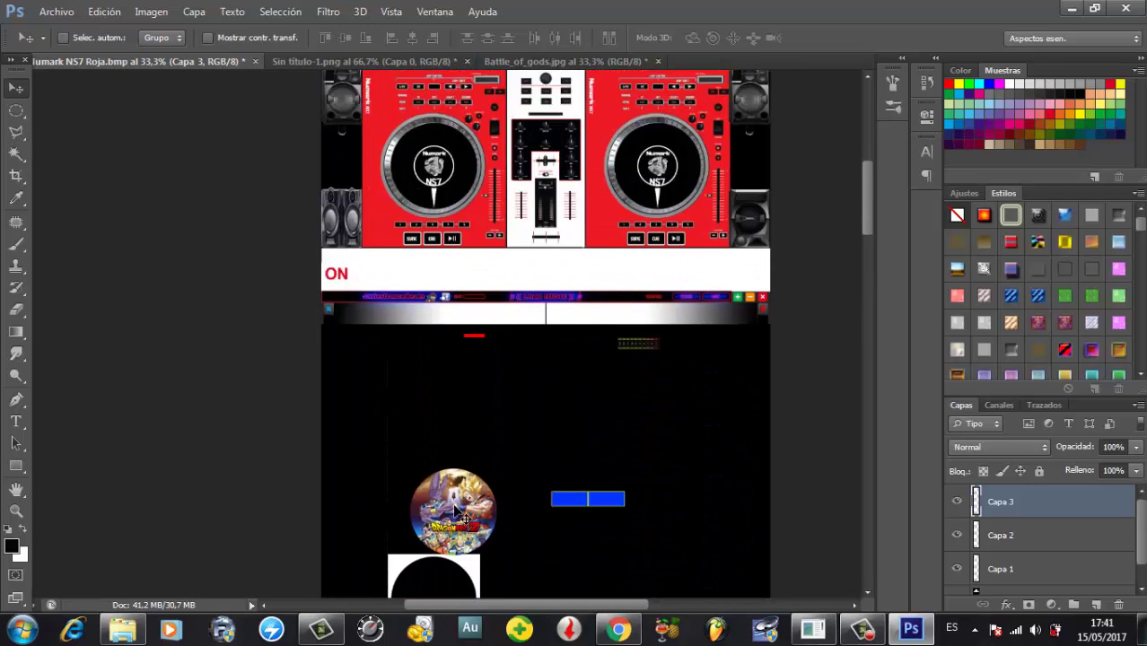
{"action": "left_click_drag", "start_coordinate": [453, 480], "coordinate": [451, 249]}
{"action": "scroll", "coordinate": [454, 269], "scroll_direction": "up", "scroll_amount": 4}
{"action": "scroll", "coordinate": [456, 289], "scroll_direction": "down", "scroll_amount": 3}
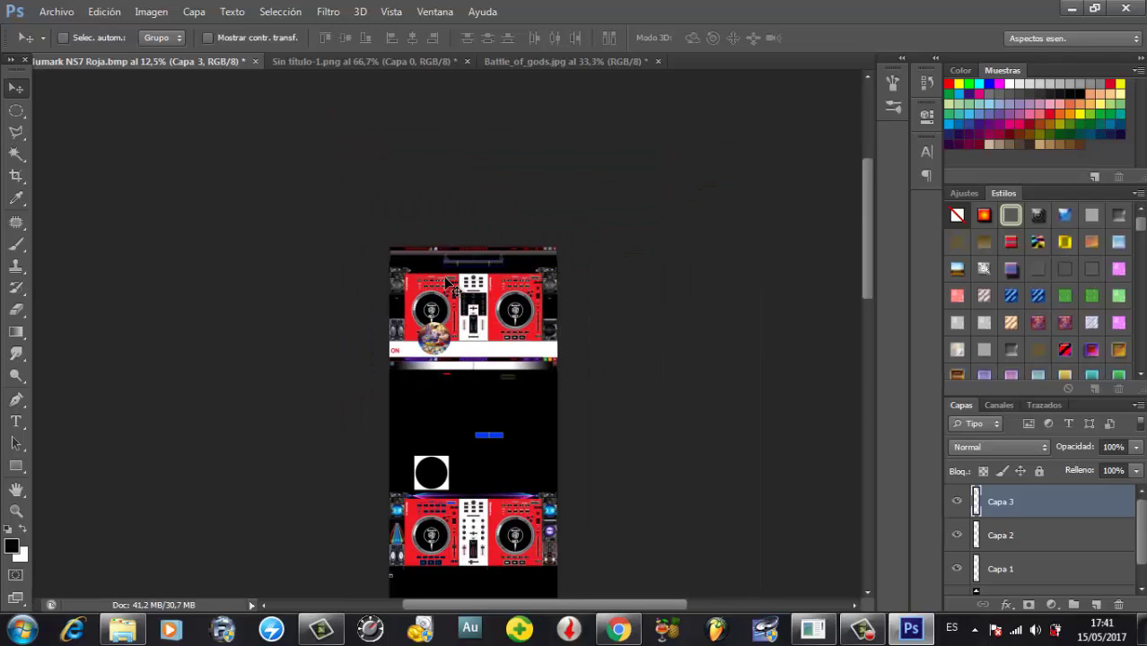
{"action": "scroll", "coordinate": [448, 282], "scroll_direction": "up", "scroll_amount": 3}
{"action": "scroll", "coordinate": [431, 359], "scroll_direction": "up", "scroll_amount": 1}
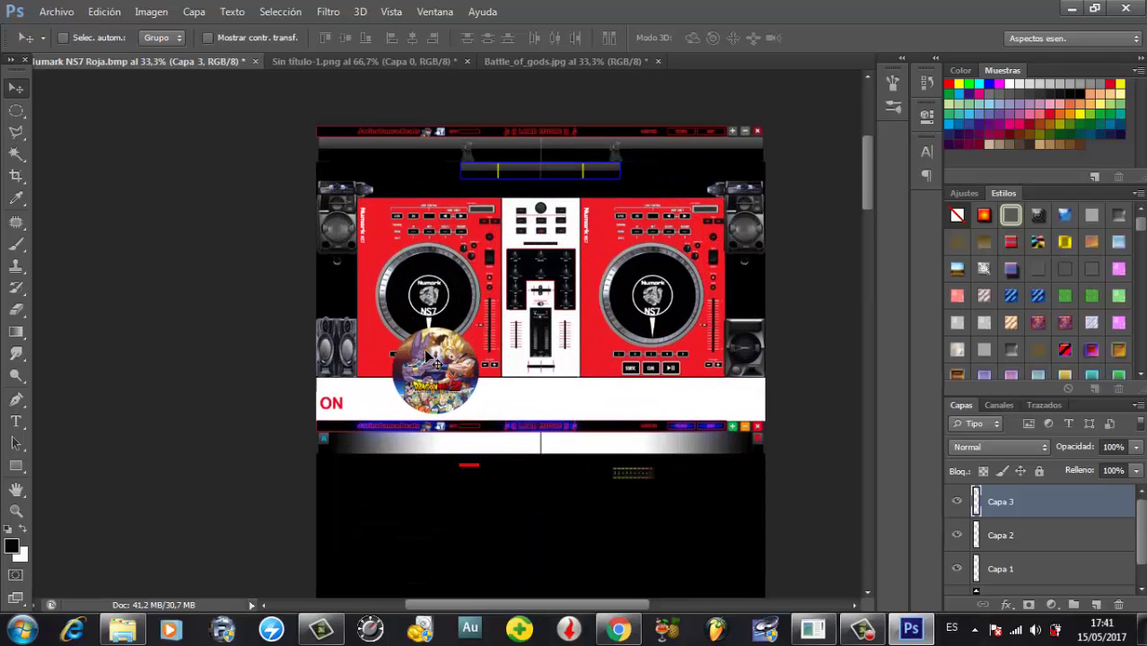
{"action": "left_click_drag", "start_coordinate": [417, 408], "coordinate": [425, 348]}
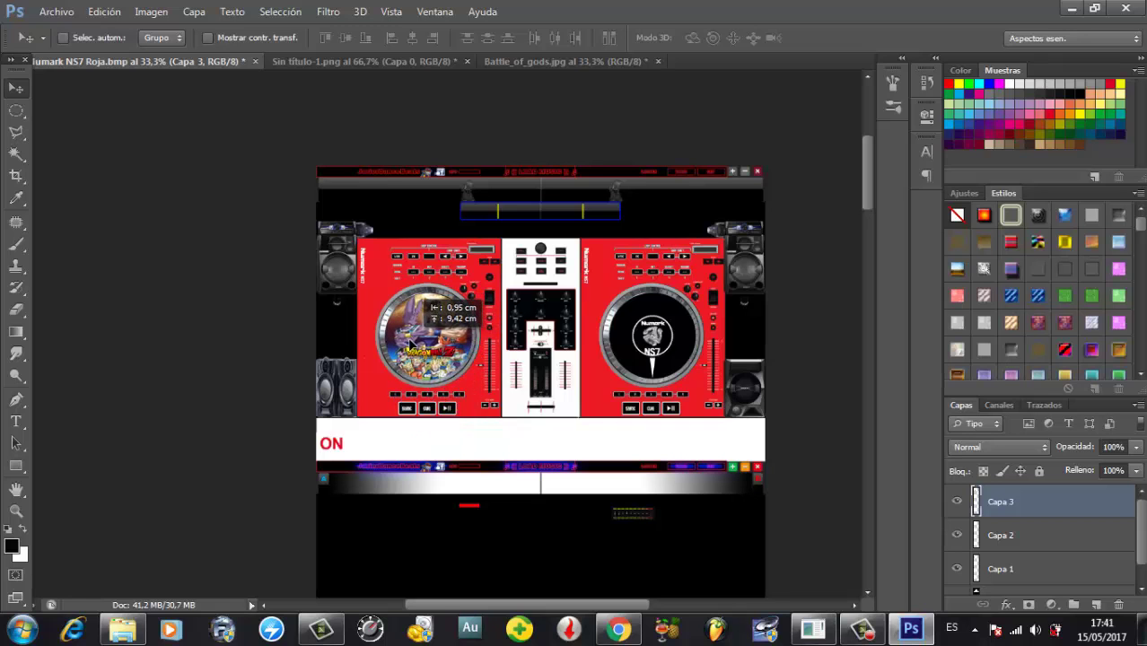
- Fine-tune the Dragon Ball Z disc's position so it sits centred within the upper controller's left platter ring
{"action": "scroll", "coordinate": [409, 346], "scroll_direction": "up", "scroll_amount": 2}
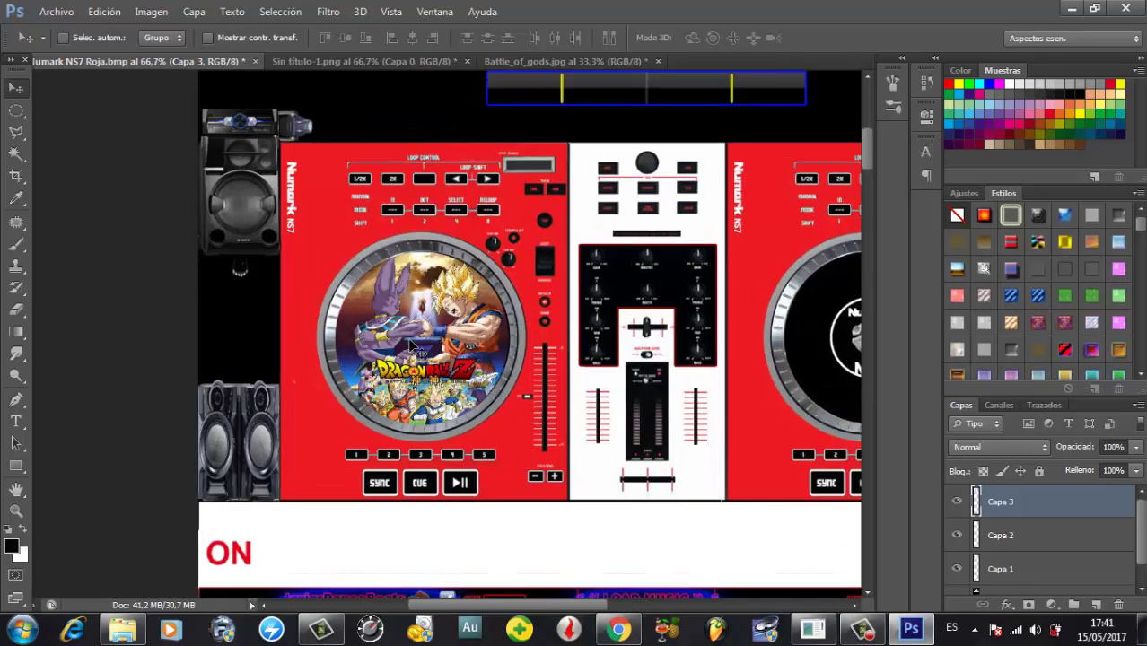
{"action": "scroll", "coordinate": [412, 345], "scroll_direction": "up", "scroll_amount": 2}
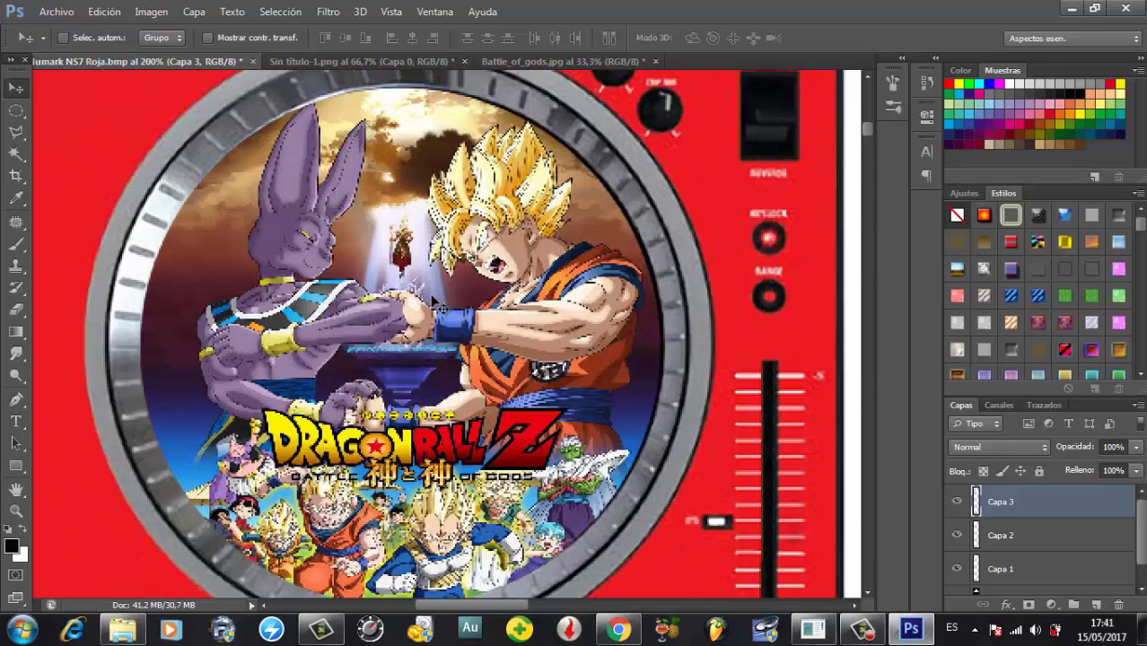
{"action": "left_click_drag", "start_coordinate": [325, 395], "coordinate": [329, 384]}
{"action": "key", "text": "ctrl+minus"}
{"action": "key", "text": "ctrl+minus"}
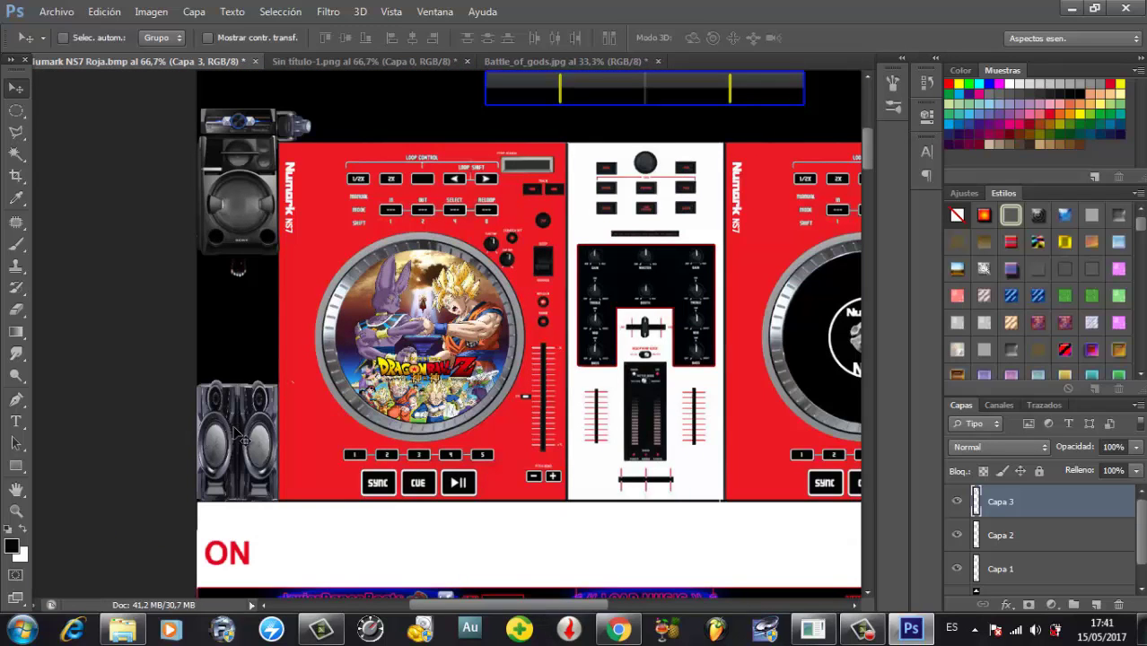
- Duplicate the lower-left twin speaker layer (Capa 1) and place the copy over the old speaker at the upper controller's lower right
{"action": "left_click_drag", "start_coordinate": [489, 604], "coordinate": [600, 601]}
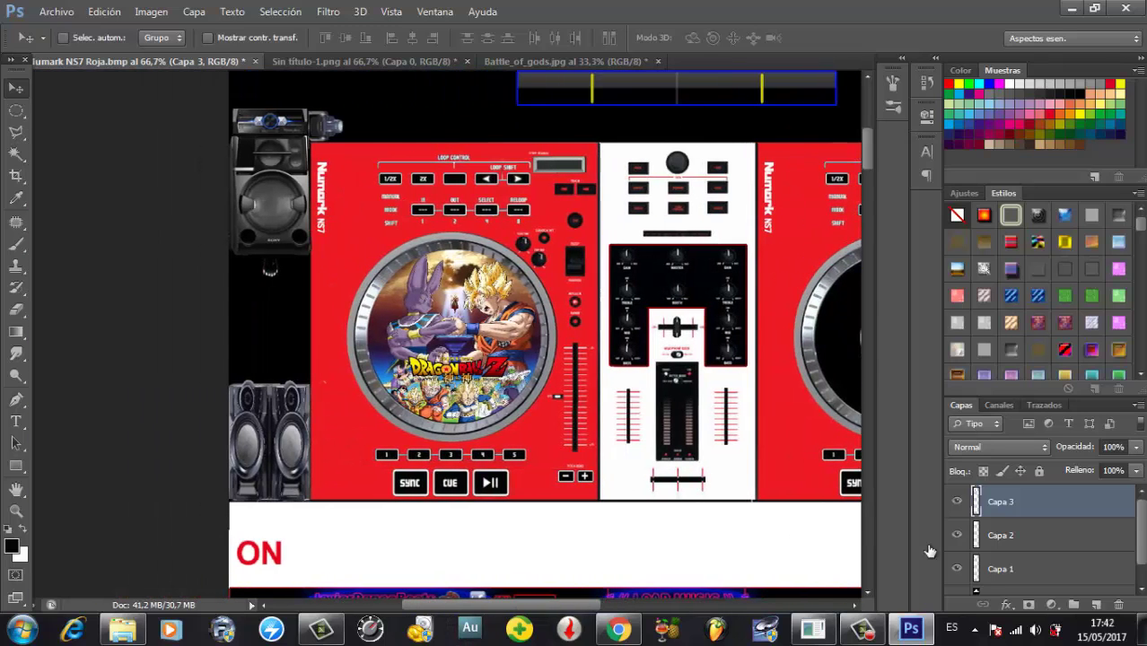
{"action": "scroll", "coordinate": [1041, 538], "scroll_direction": "down", "scroll_amount": 1}
{"action": "left_click", "coordinate": [1021, 511]}
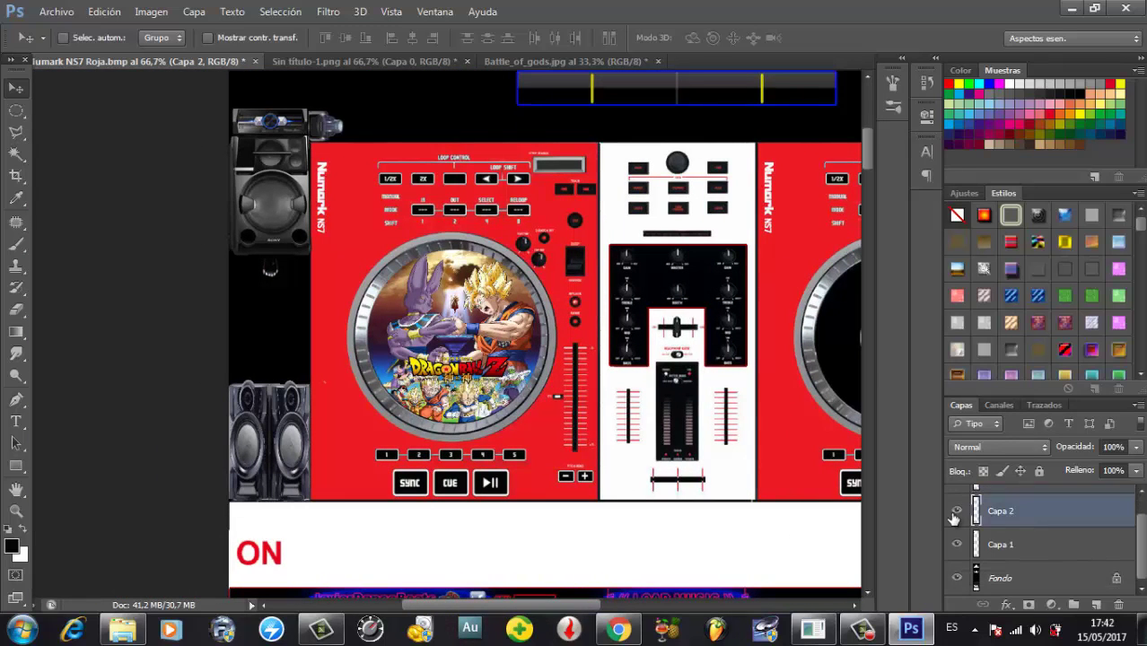
{"action": "left_click", "coordinate": [1041, 545]}
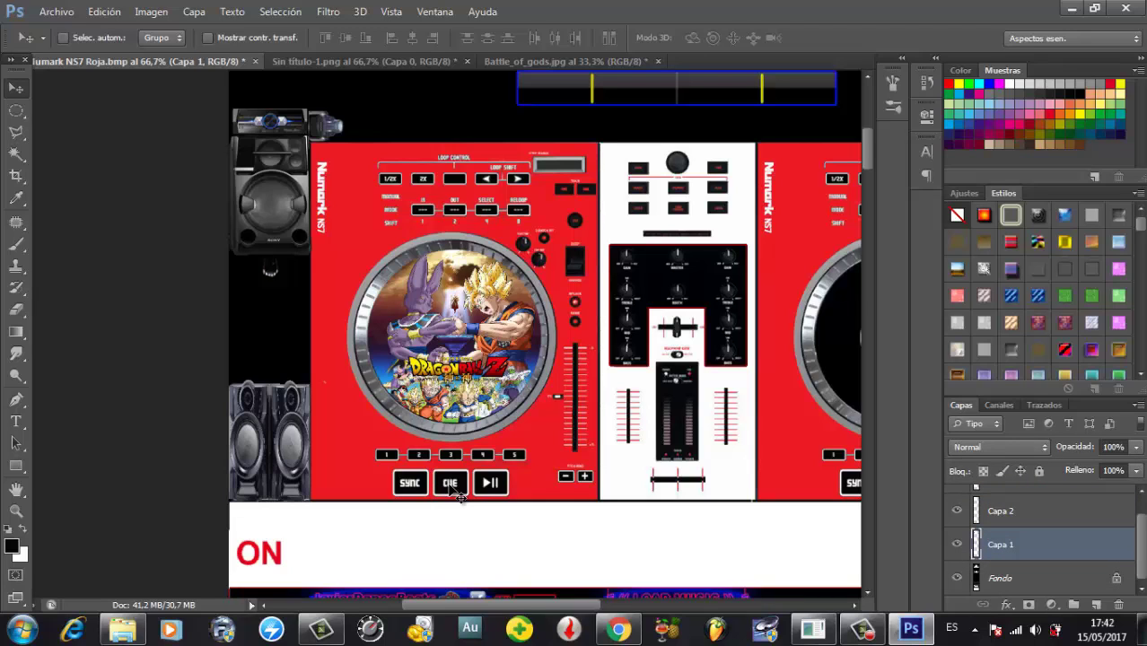
{"action": "key", "text": "ctrl+j"}
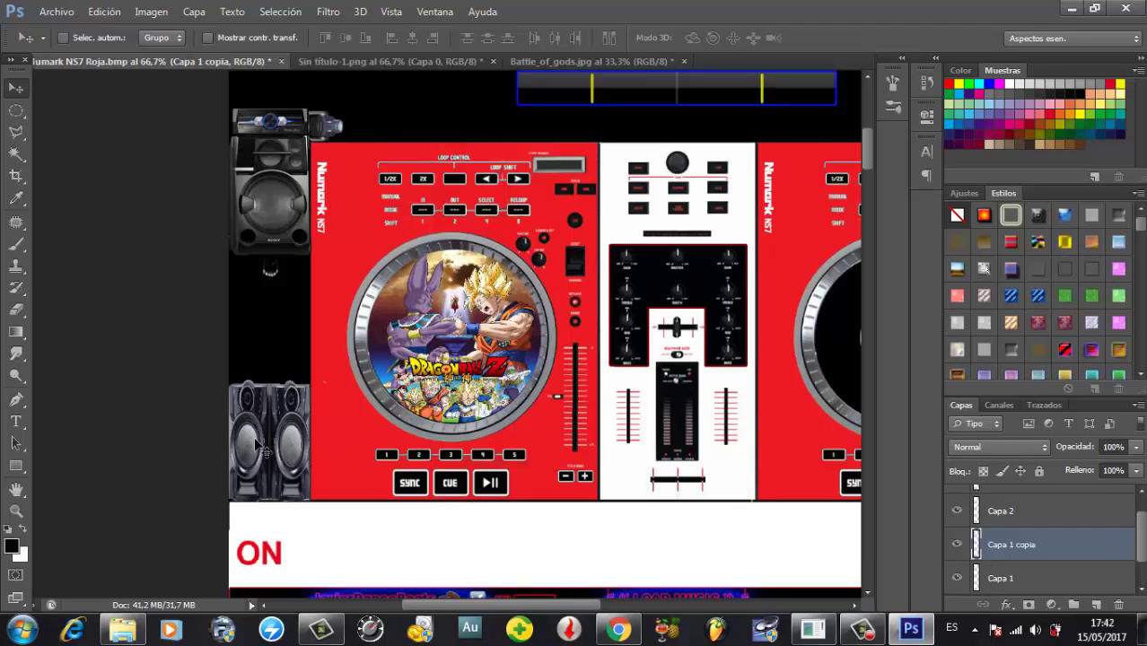
{"action": "left_click_drag", "start_coordinate": [269, 440], "coordinate": [821, 457]}
{"action": "scroll", "coordinate": [503, 557], "scroll_direction": "right", "scroll_amount": 5}
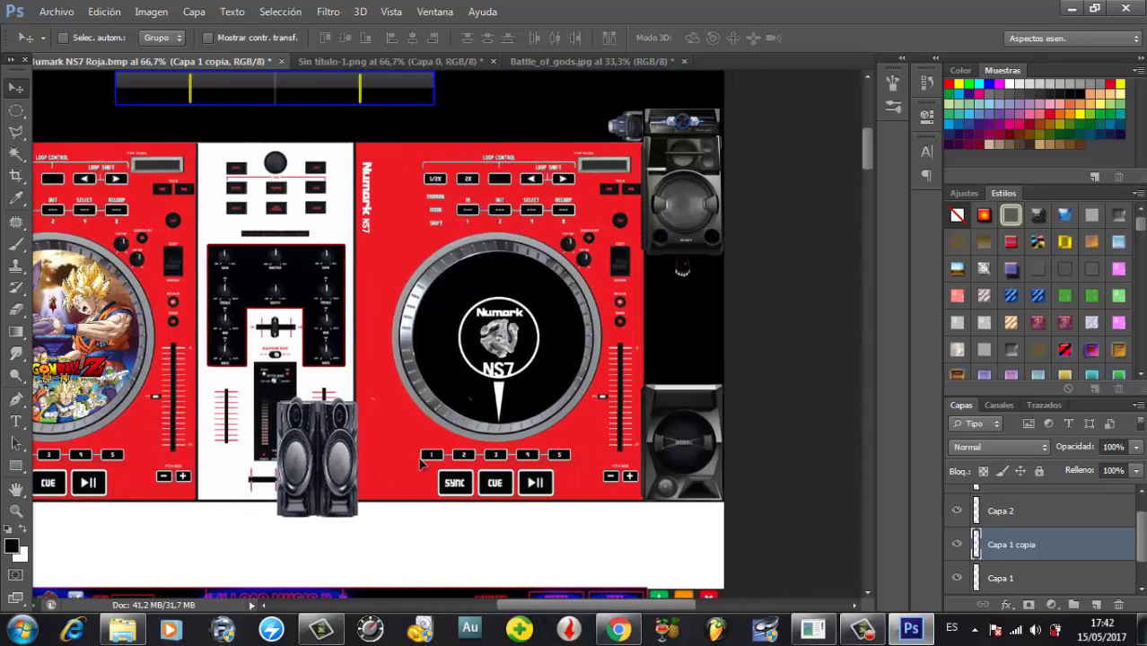
{"action": "left_click_drag", "start_coordinate": [420, 463], "coordinate": [687, 464]}
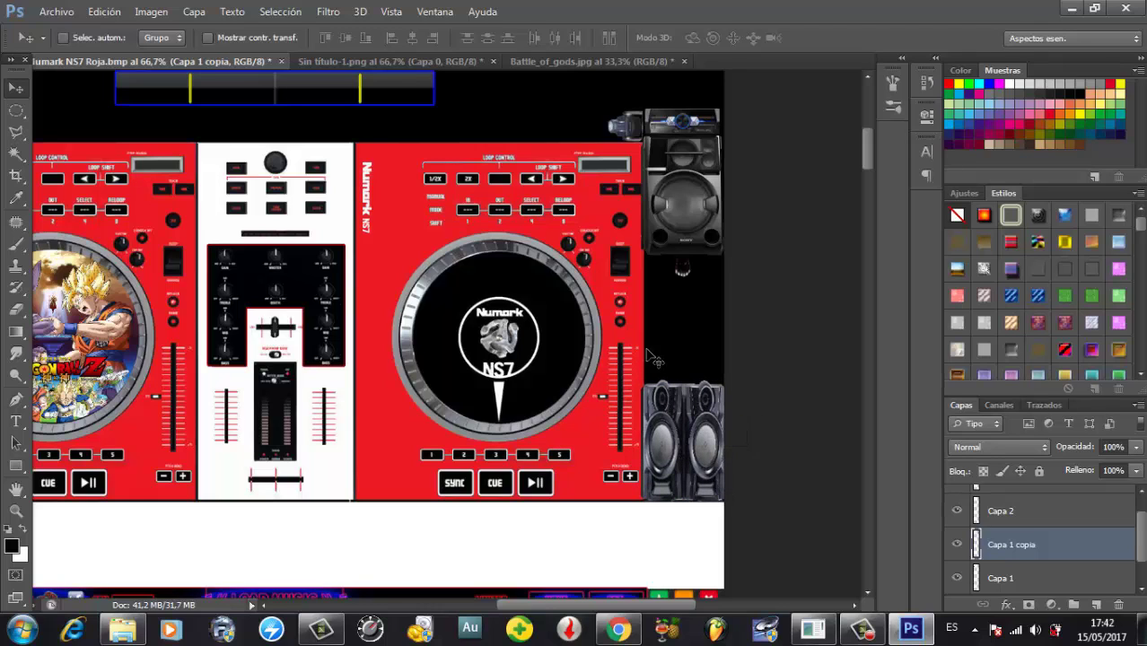
- Save the skin as a BMP copy on the desktop, overwriting JDB Numark NS7 Roja, in Windows format at 24 bits
{"action": "left_click", "coordinate": [45, 11]}
{"action": "left_click", "coordinate": [53, 13]}
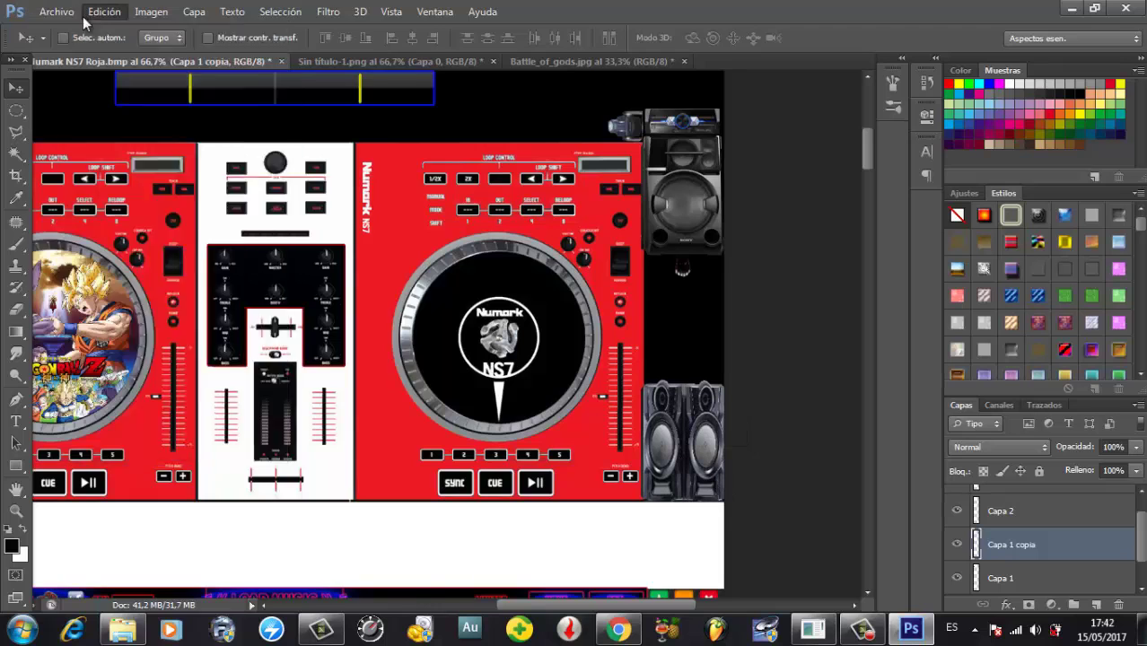
{"action": "left_click", "coordinate": [51, 12]}
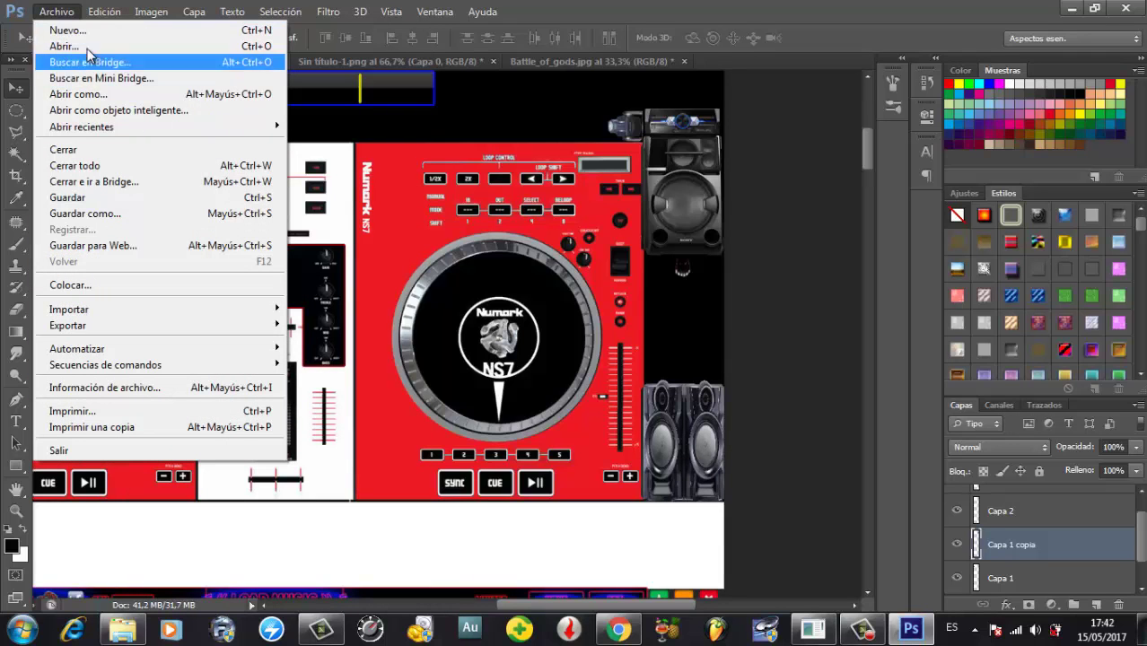
{"action": "mouse_move", "coordinate": [100, 315]}
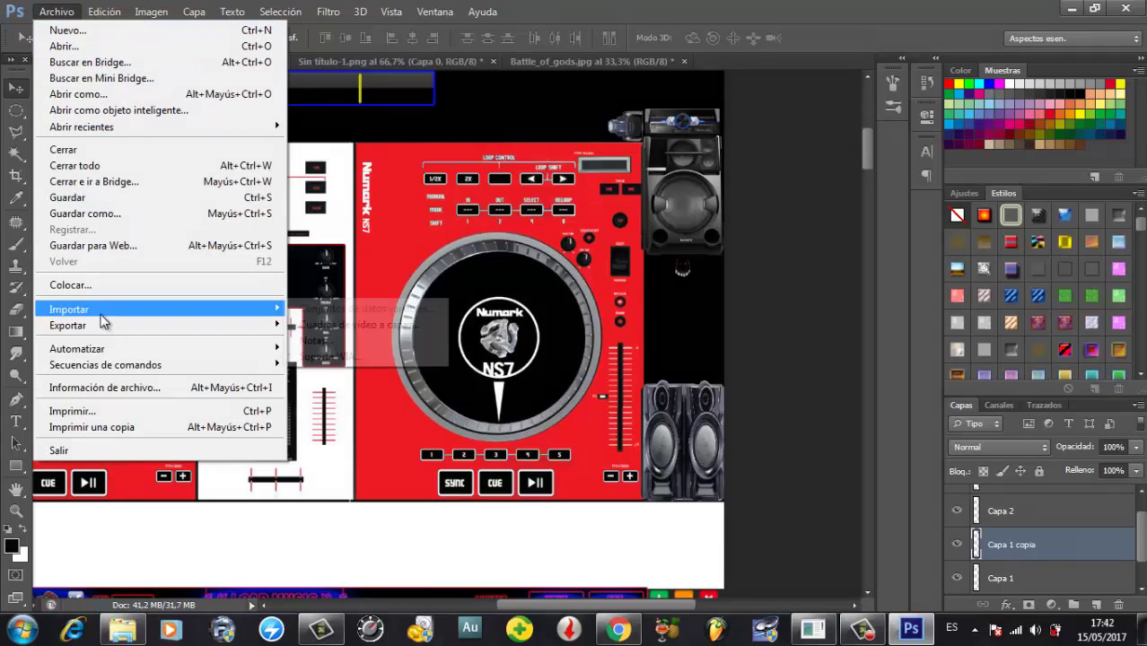
{"action": "left_click", "coordinate": [124, 213]}
{"action": "left_click", "coordinate": [777, 403]}
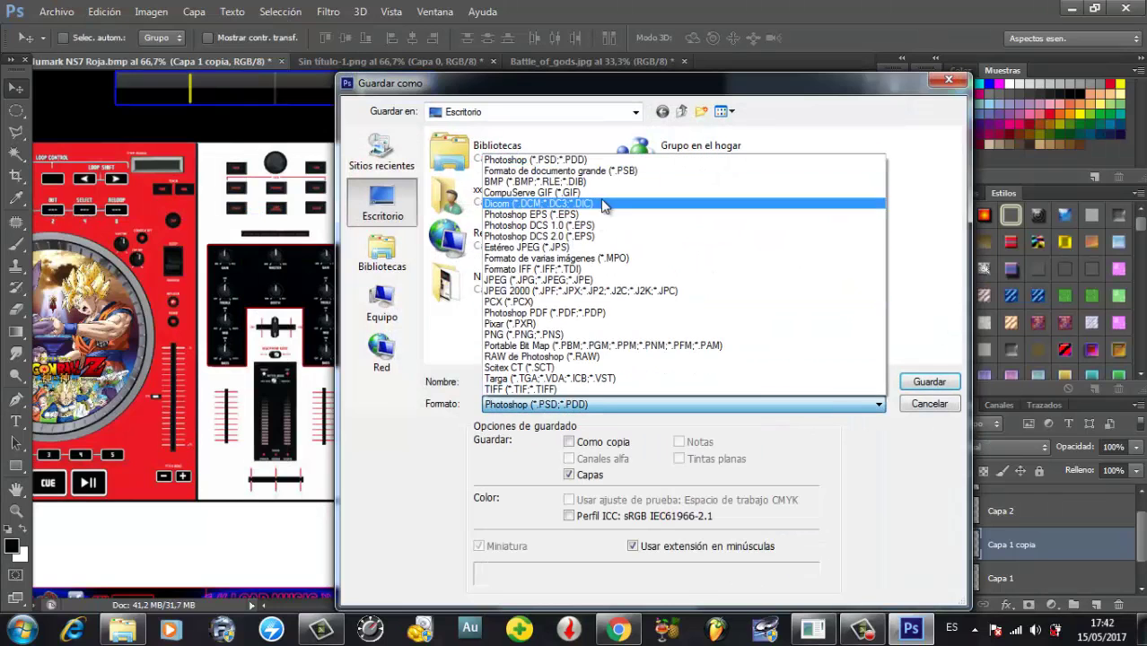
{"action": "left_click", "coordinate": [539, 181]}
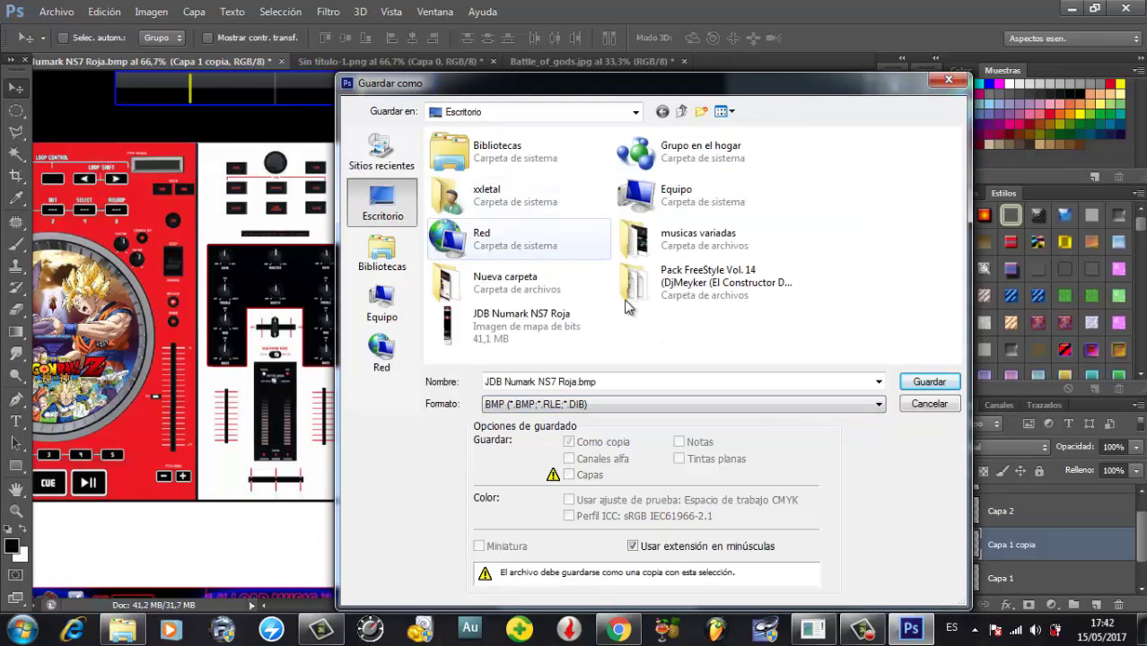
{"action": "double_click", "coordinate": [532, 332]}
{"action": "left_click", "coordinate": [535, 238]}
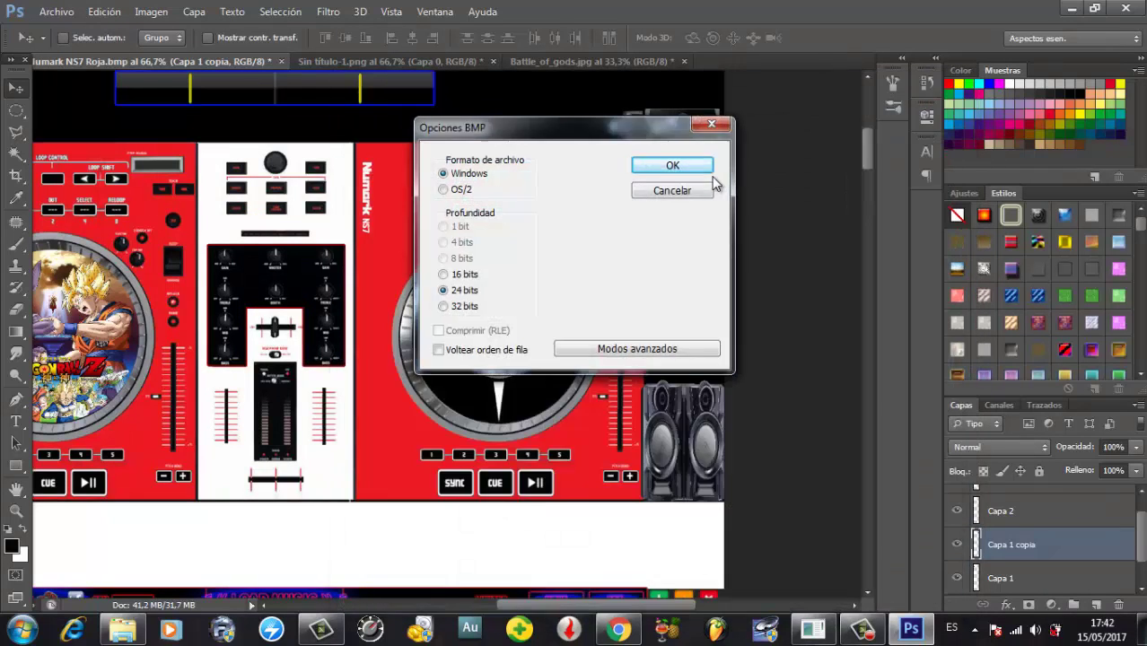
{"action": "left_click", "coordinate": [702, 168]}
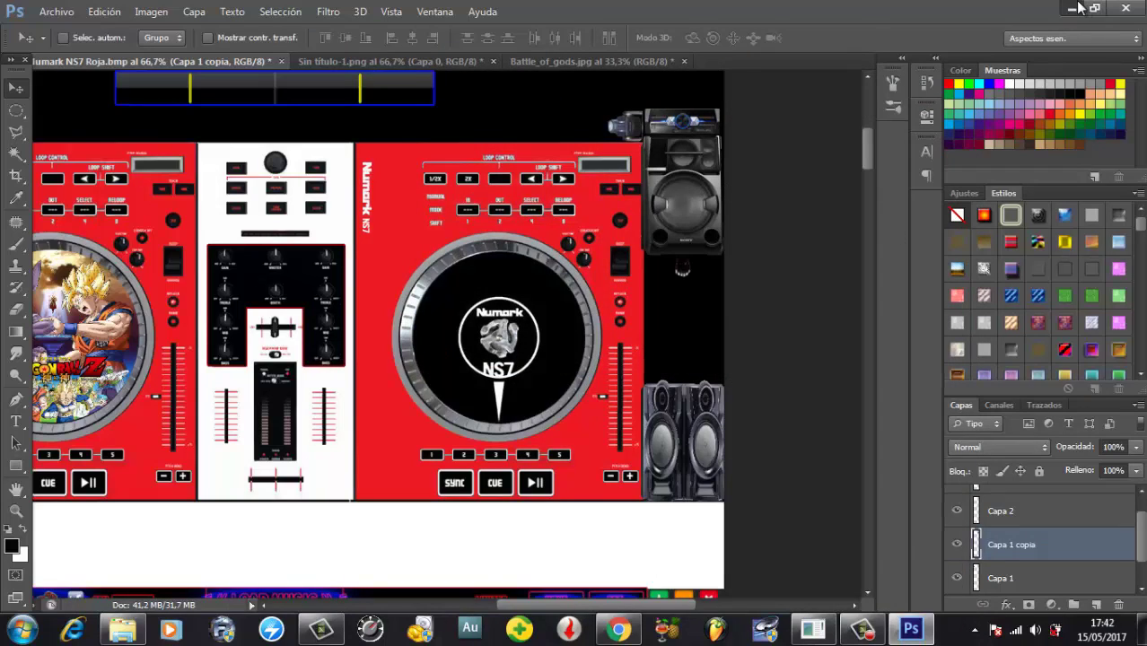
- Switch to the VirtualDJ Skins folder in Windows Explorer and open the archive JDB-Numark_NS7 Roja (2)
{"action": "left_click", "coordinate": [1074, 7]}
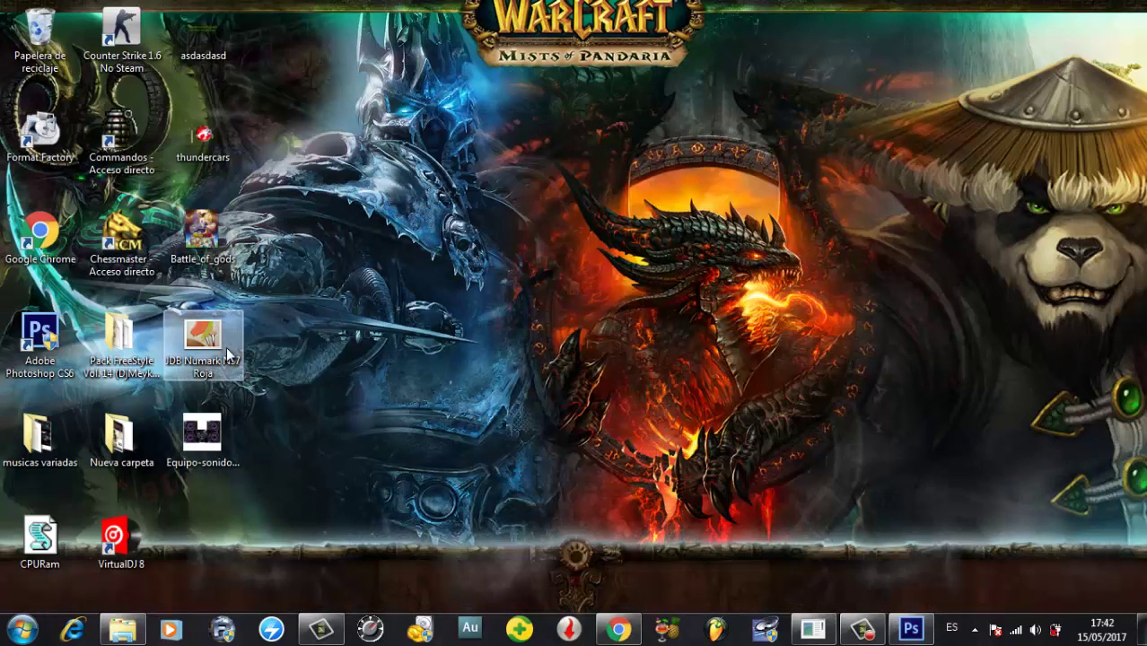
{"action": "left_click", "coordinate": [106, 621]}
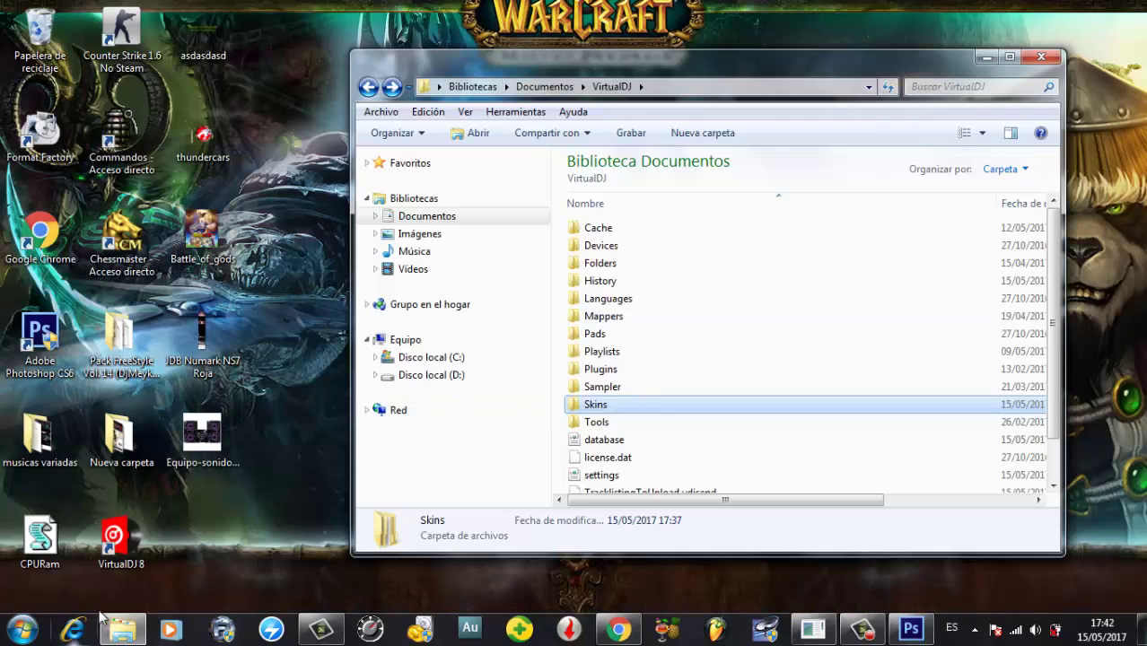
{"action": "double_click", "coordinate": [622, 411]}
{"action": "left_click", "coordinate": [699, 282]}
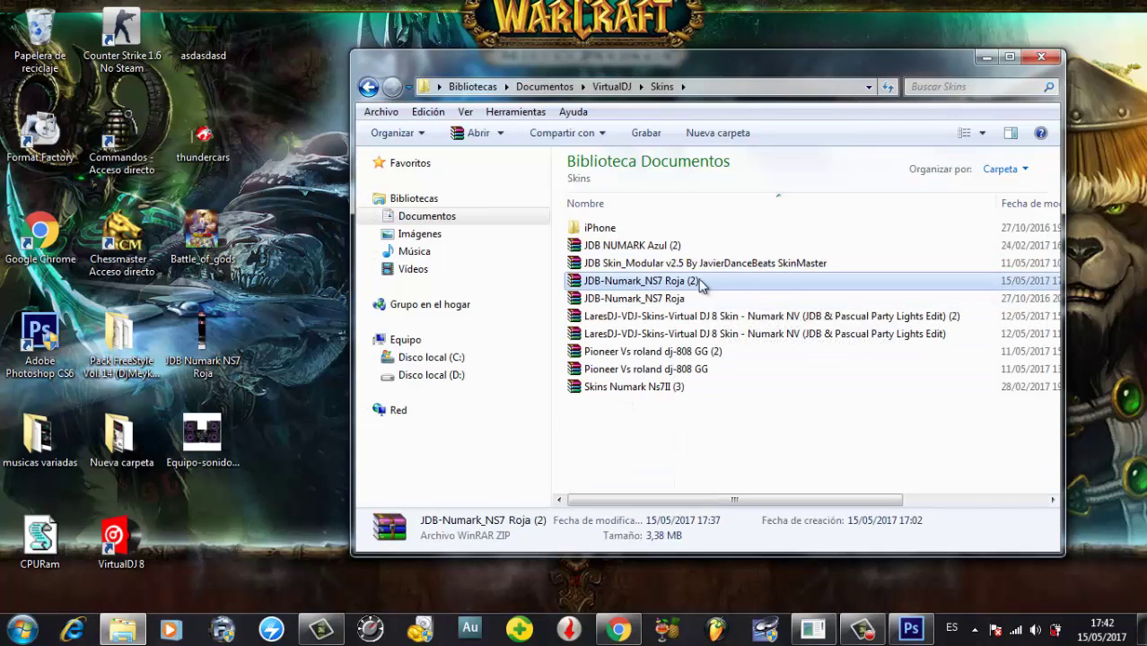
{"action": "left_click", "coordinate": [621, 303]}
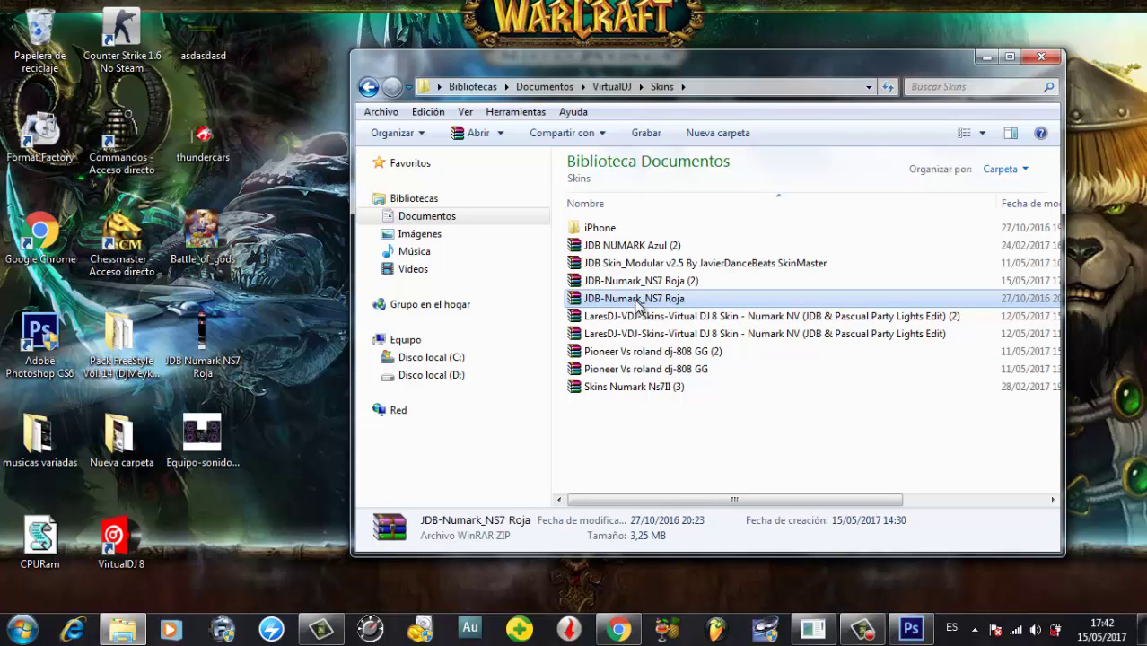
{"action": "left_click", "coordinate": [661, 285]}
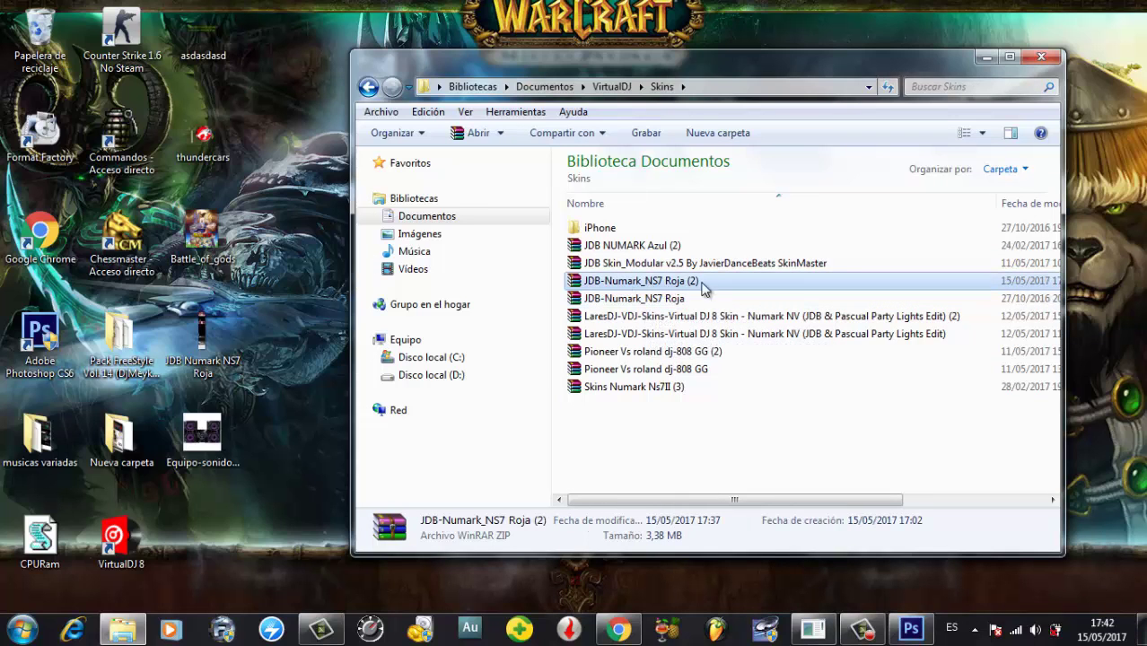
{"action": "double_click", "coordinate": [664, 282]}
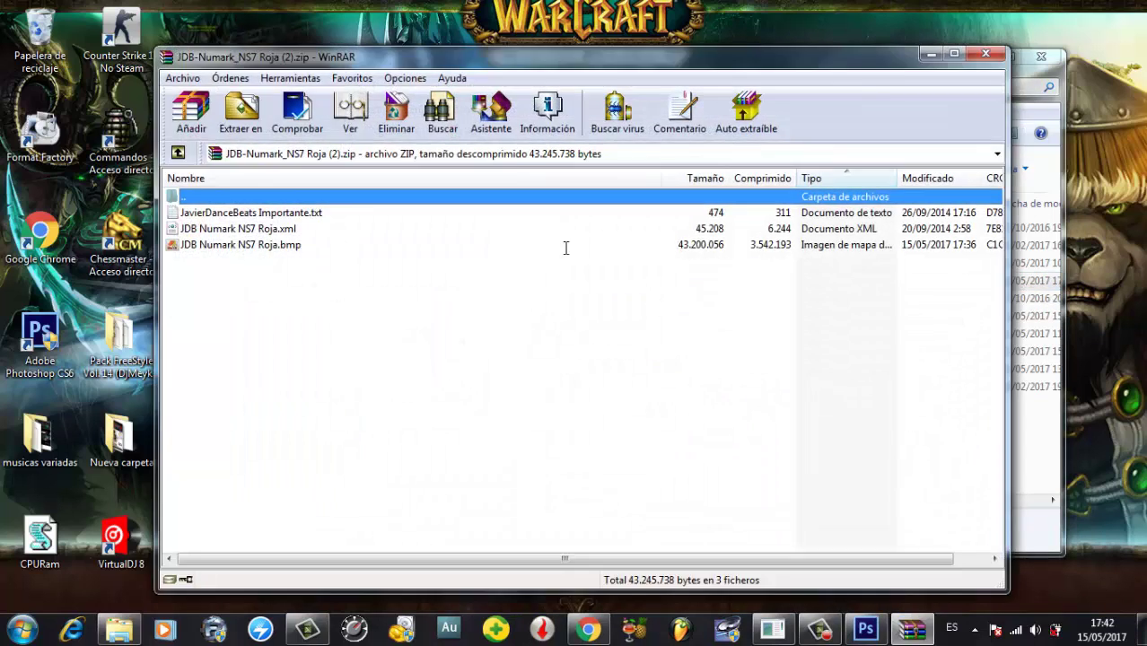
- Add the desktop's JDB Numark NS7 Roja bitmap to the archive, replacing the existing copy, and close the archive
{"action": "left_click_drag", "start_coordinate": [440, 58], "coordinate": [608, 60]}
{"action": "left_click_drag", "start_coordinate": [205, 332], "coordinate": [551, 319]}
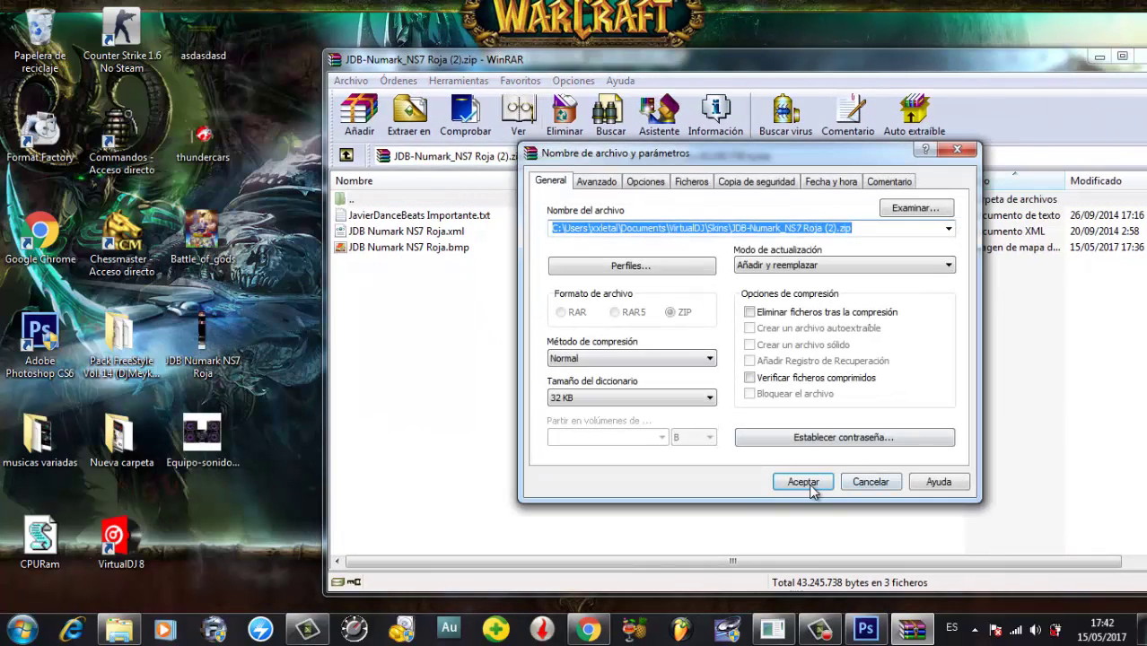
{"action": "left_click", "coordinate": [803, 480]}
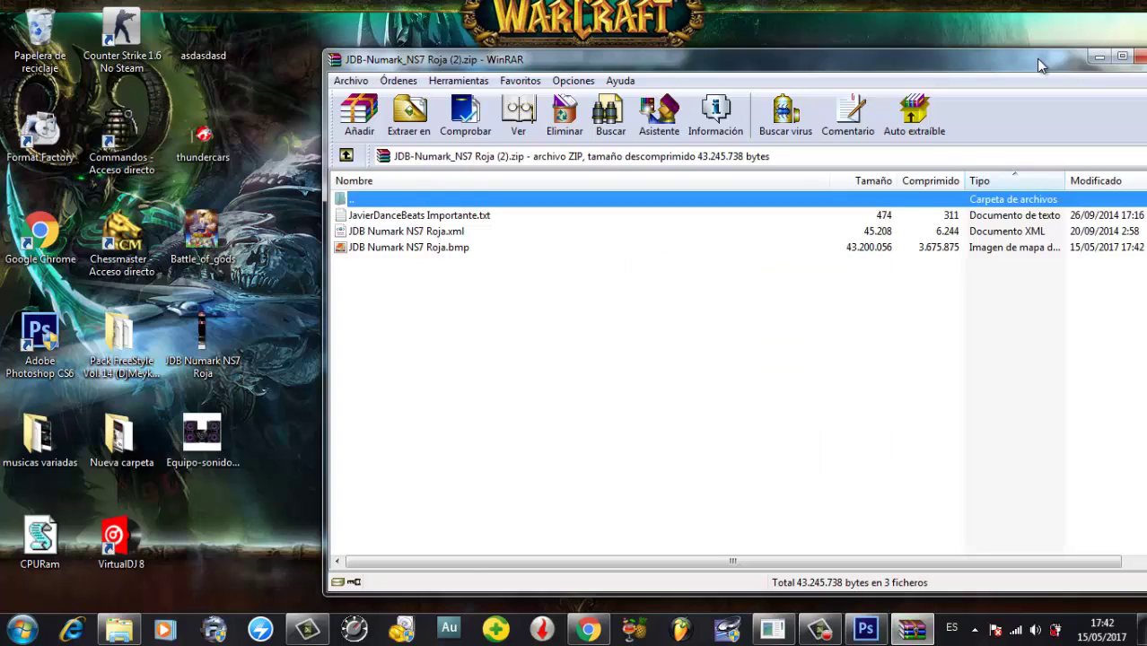
{"action": "left_click_drag", "start_coordinate": [1035, 58], "coordinate": [938, 47]}
{"action": "left_click", "coordinate": [1059, 54]}
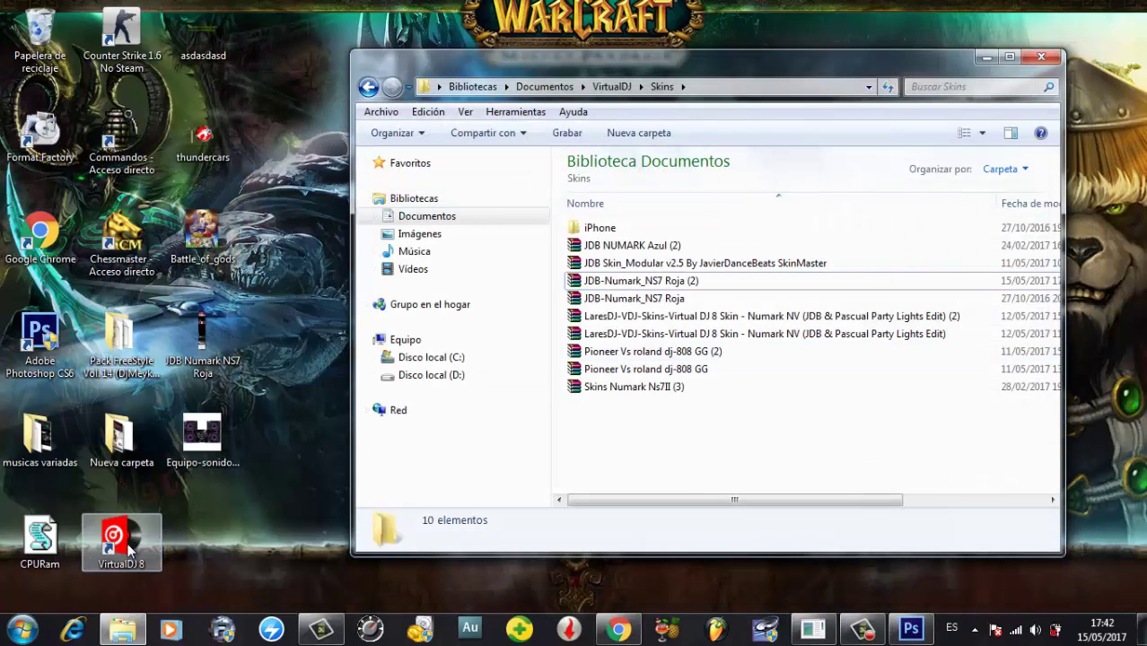
- Switch to VirtualDJ, load the track Burn from the musicas sin copyright folder onto the left deck, and return to the decks
{"action": "left_click", "coordinate": [989, 57]}
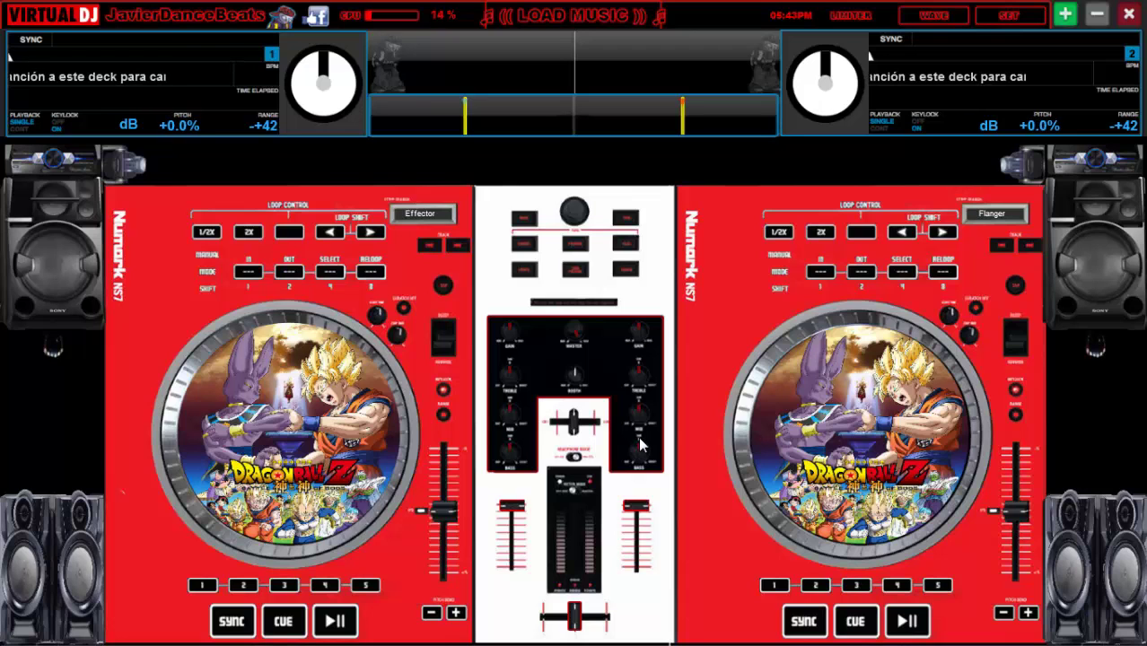
{"action": "key", "text": "Tab"}
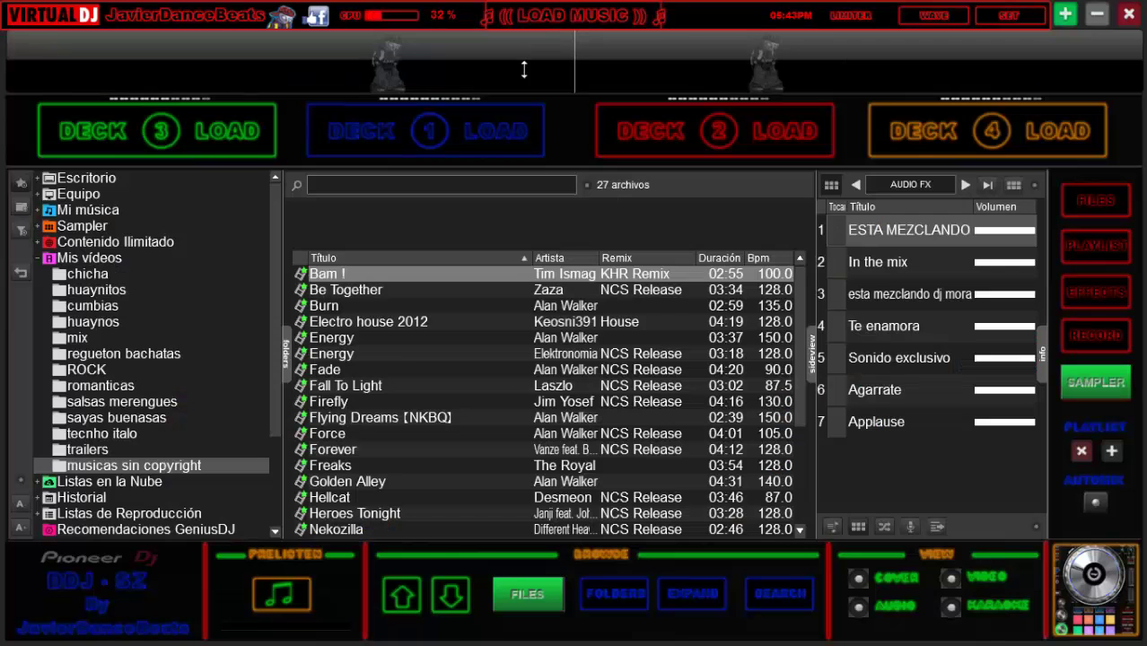
{"action": "left_click", "coordinate": [339, 309]}
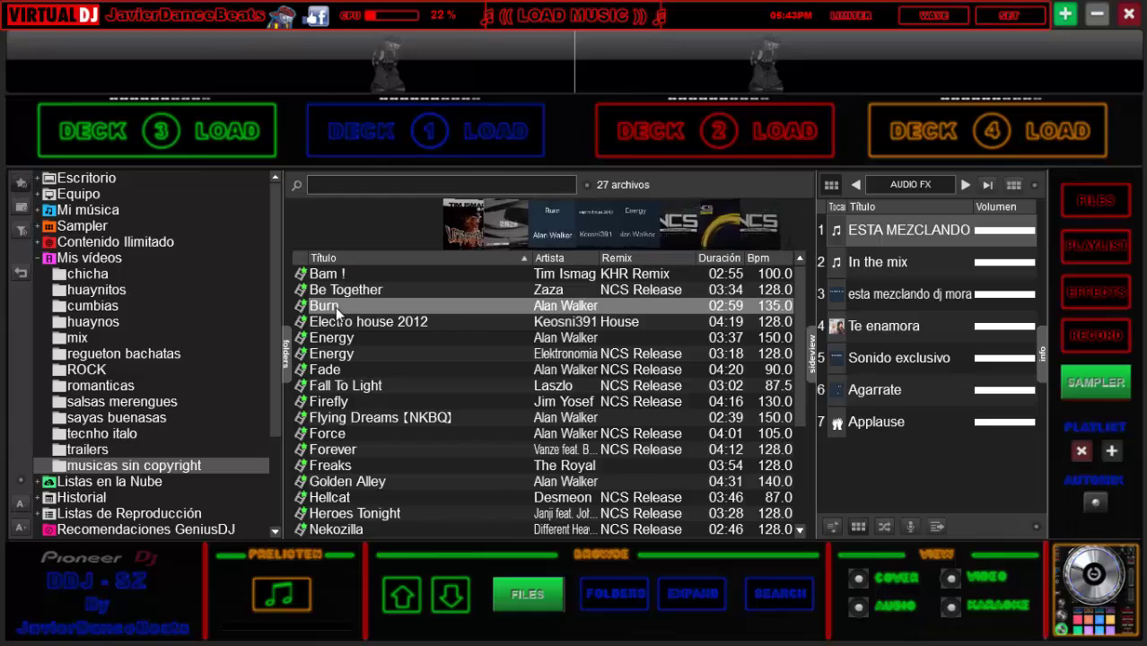
{"action": "double_click", "coordinate": [335, 306]}
{"action": "key", "text": "Tab"}
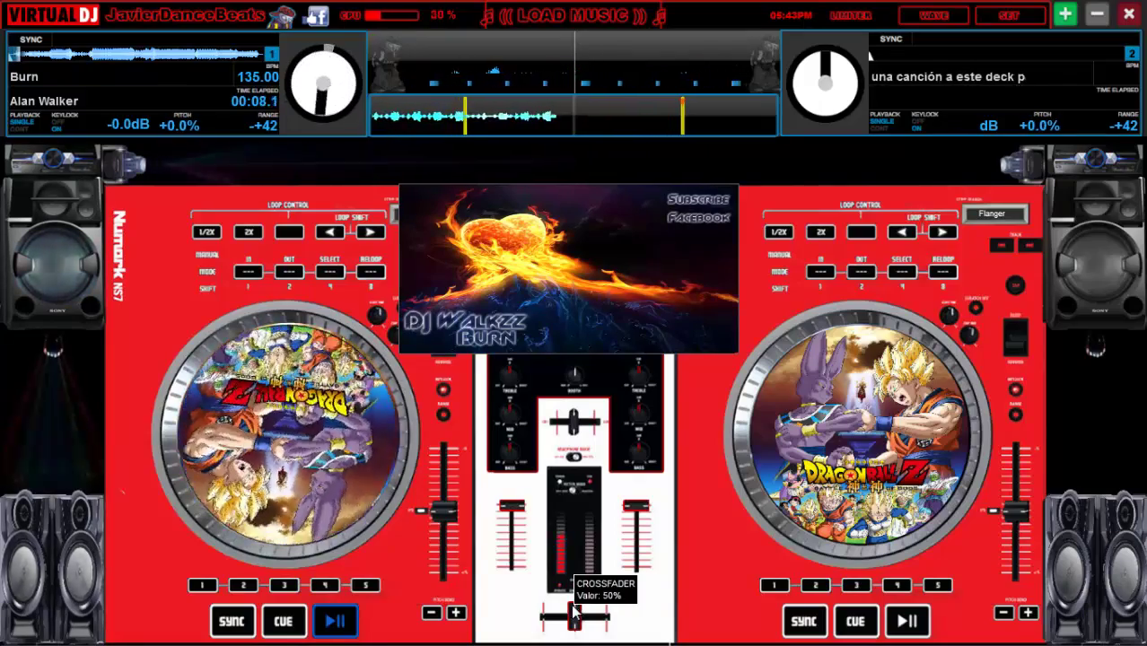
- Lower the left deck's level fader to about half
{"action": "left_click_drag", "start_coordinate": [517, 509], "coordinate": [521, 536]}
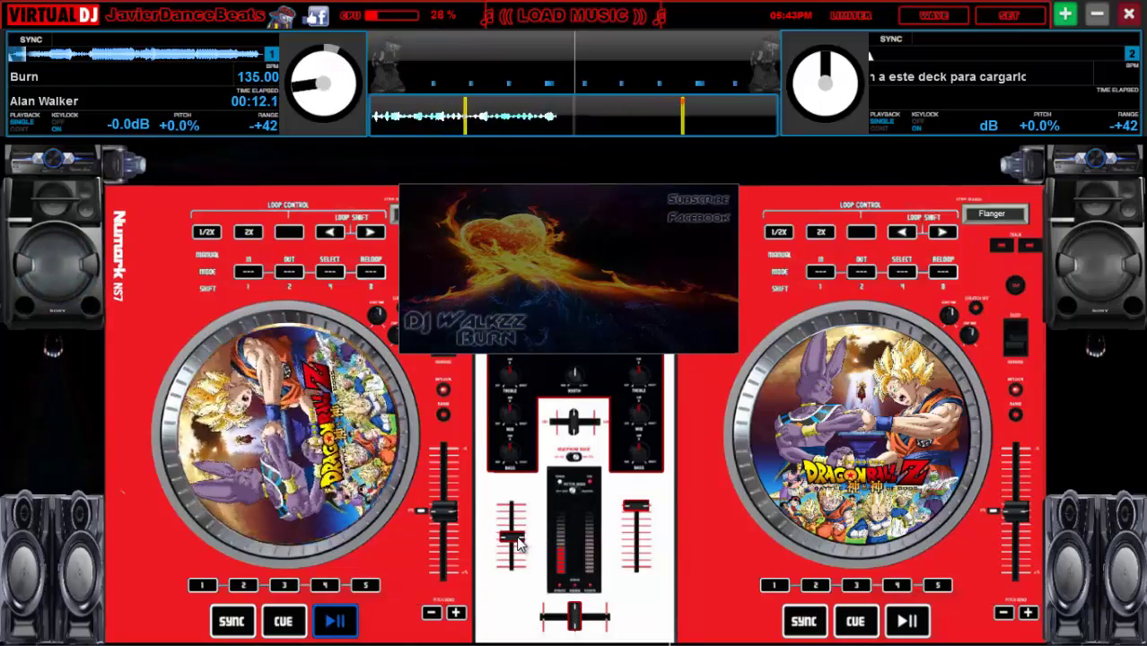
{"action": "mouse_move", "coordinate": [519, 544]}
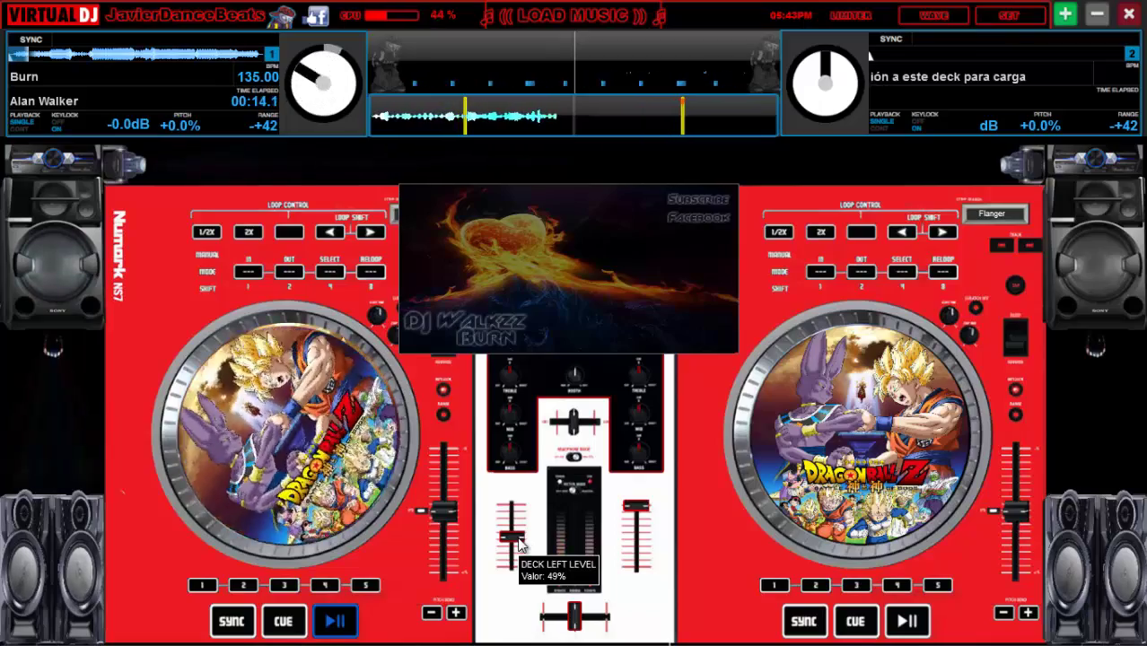
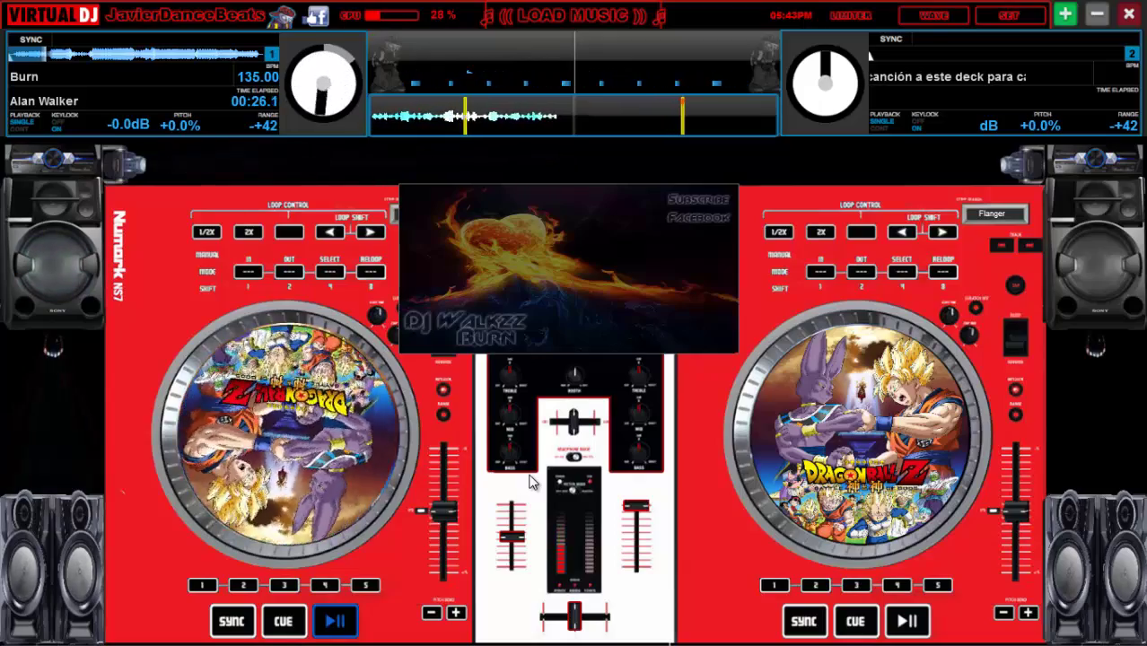
{"action": "left_click_drag", "start_coordinate": [525, 549], "coordinate": [518, 550]}
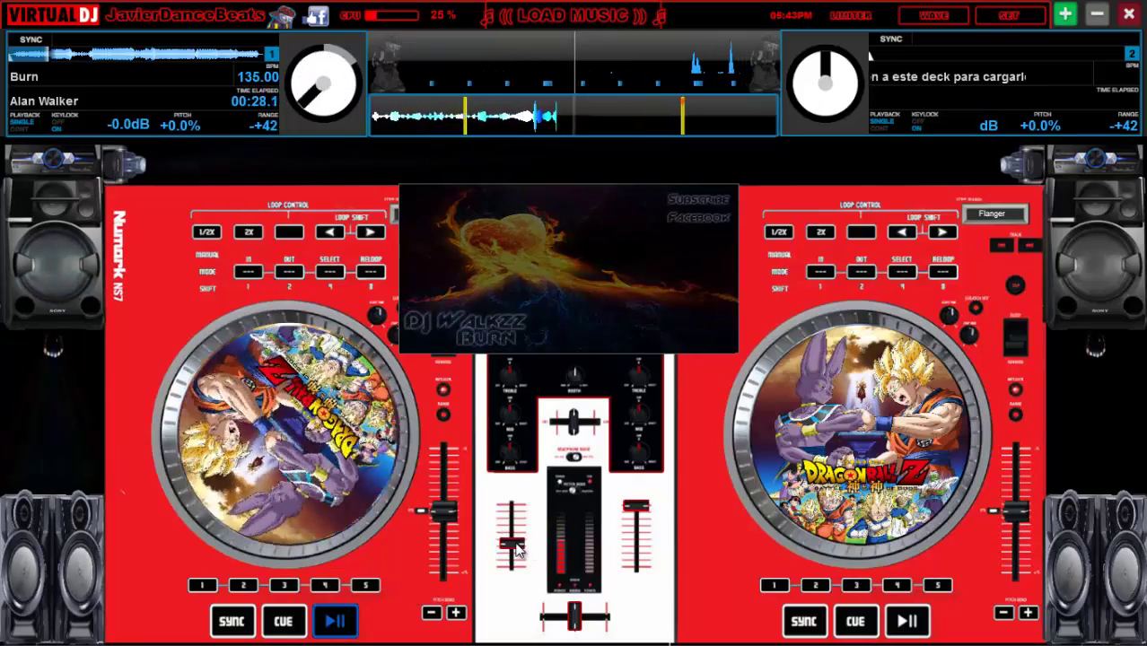
- Play the track Burn on the right deck too, and pause the left deck to test the right-side skin effects
{"action": "left_click", "coordinate": [915, 625]}
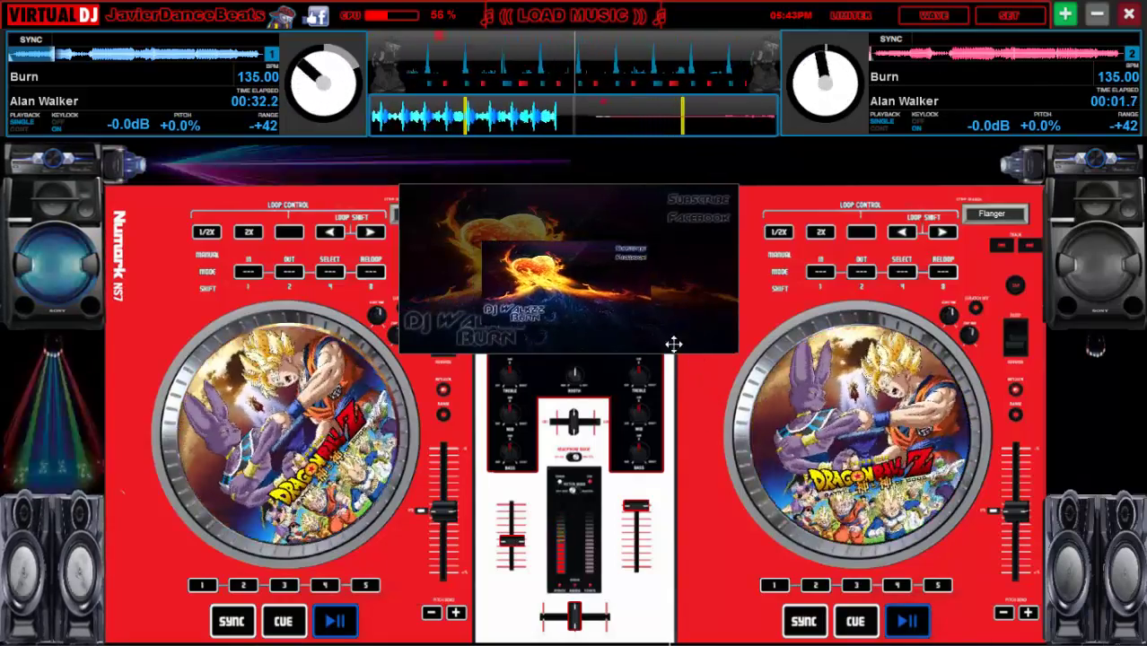
{"action": "left_click", "coordinate": [582, 20]}
{"action": "left_click", "coordinate": [581, 20]}
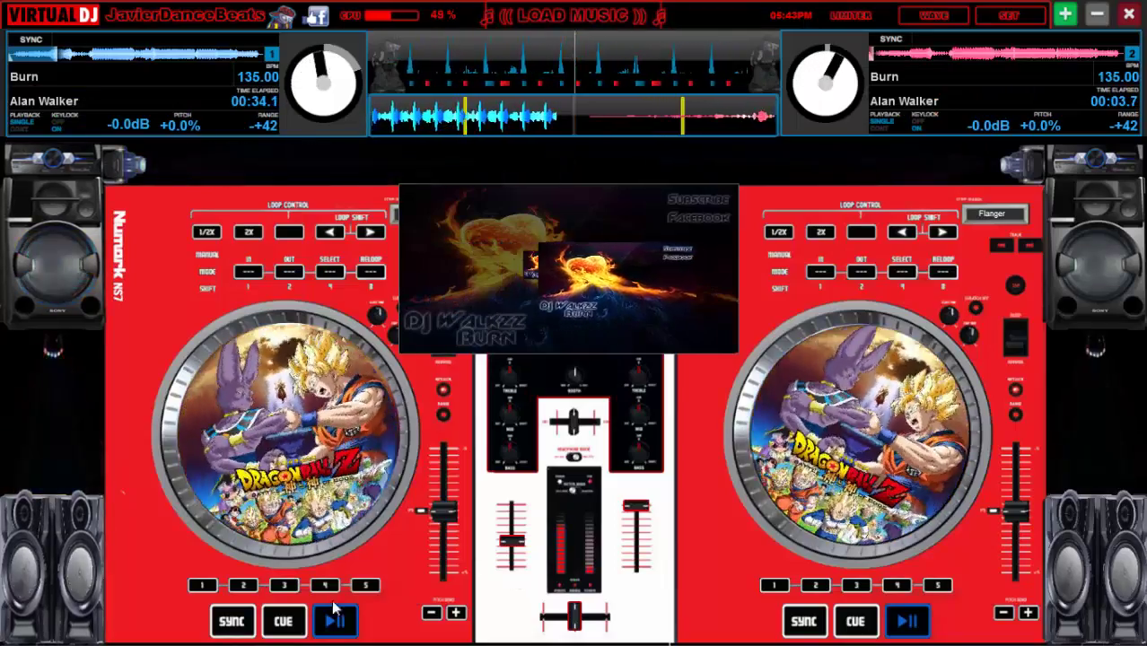
{"action": "left_click", "coordinate": [336, 624]}
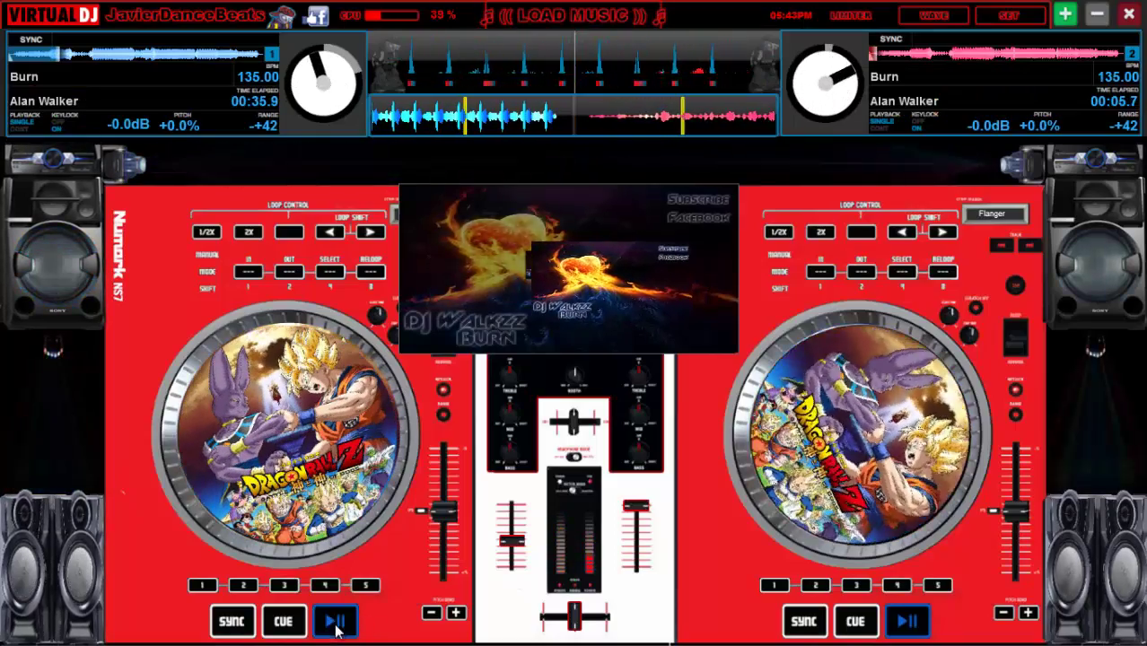